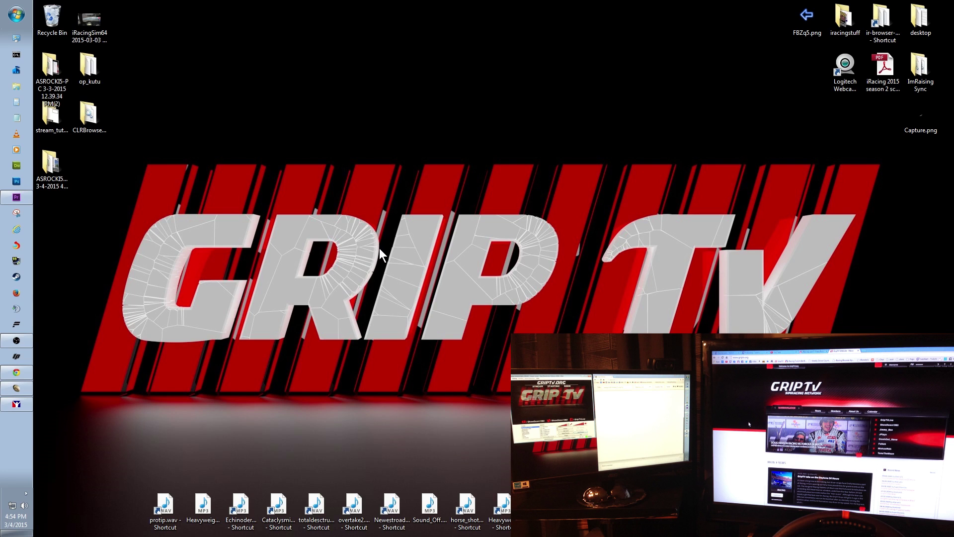
Open Screen Resolution from the desktop's right-click menu
right_click(416, 243)
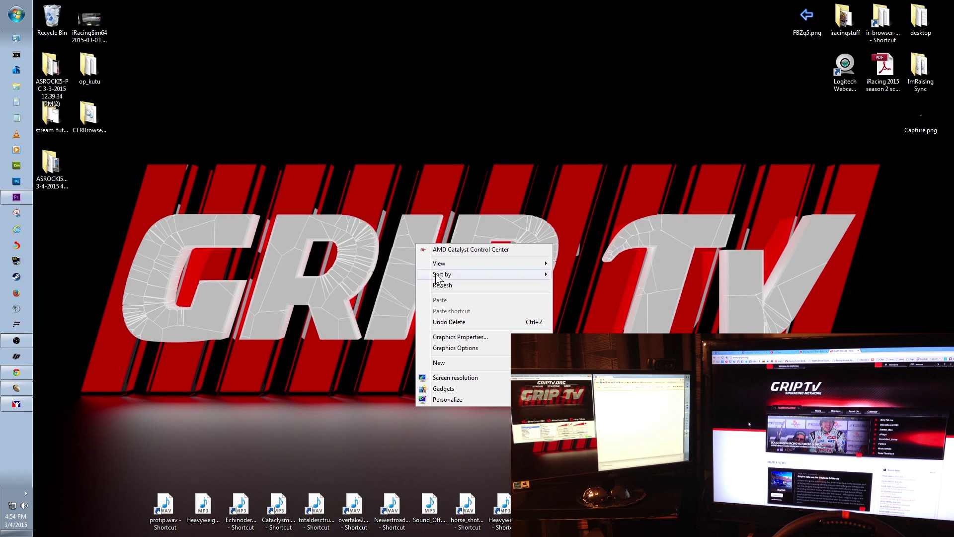
left_click(457, 374)
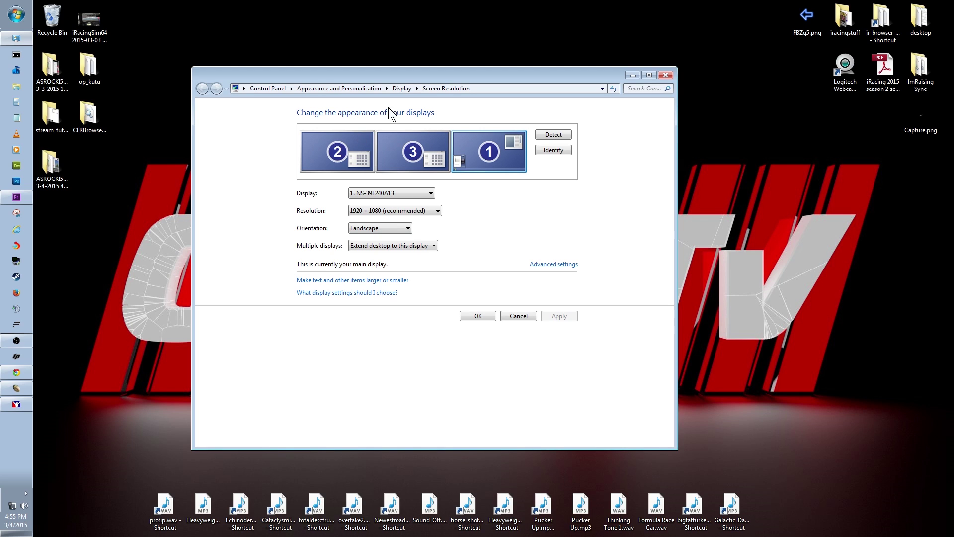
Identify the monitors, inspect displays 3, 2, 1 and 3 again, then close with OK
left_click(550, 151)
left_click(400, 148)
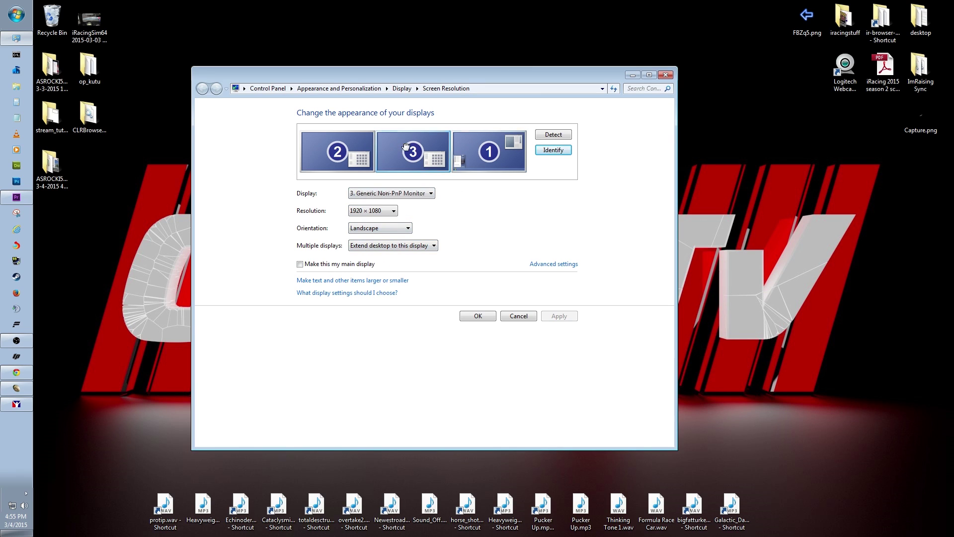
left_click(336, 152)
left_click(507, 156)
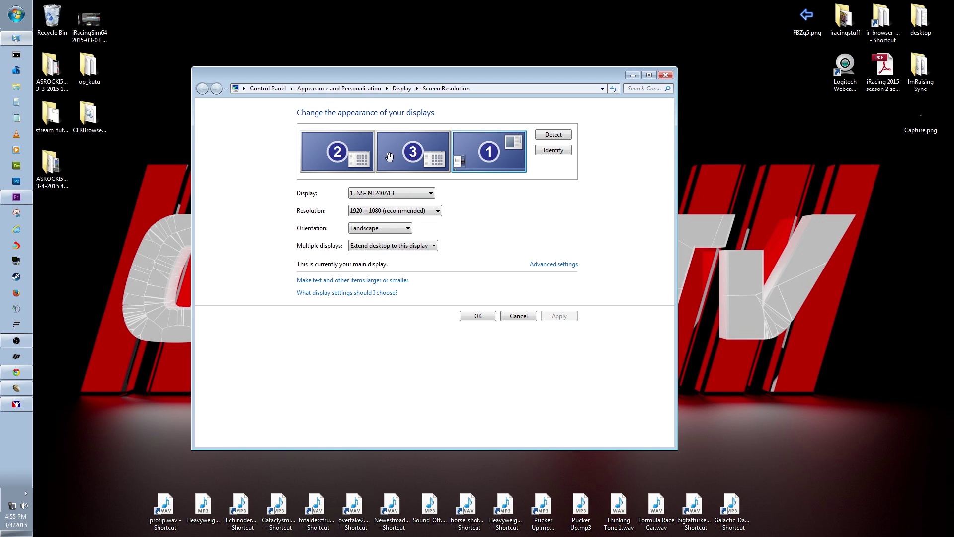
left_click(423, 152)
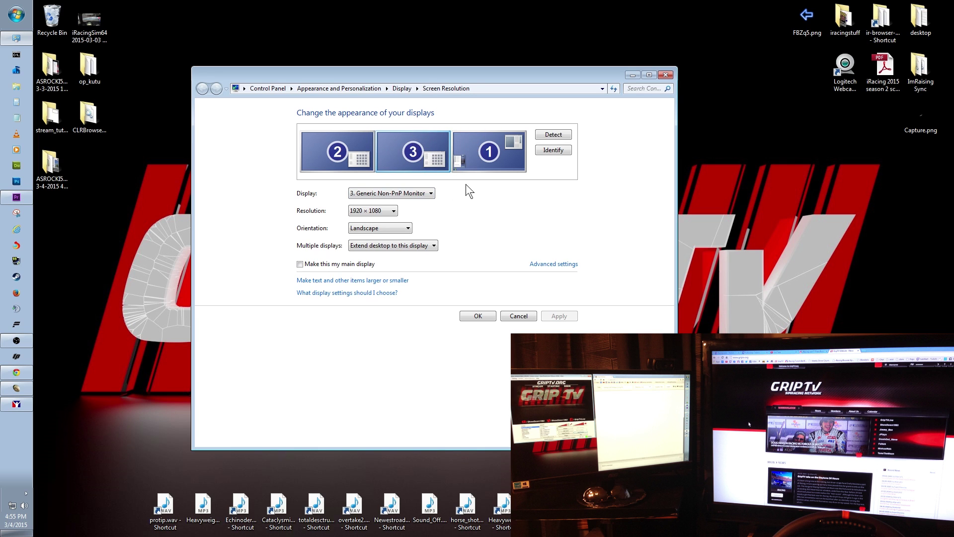
left_click(476, 316)
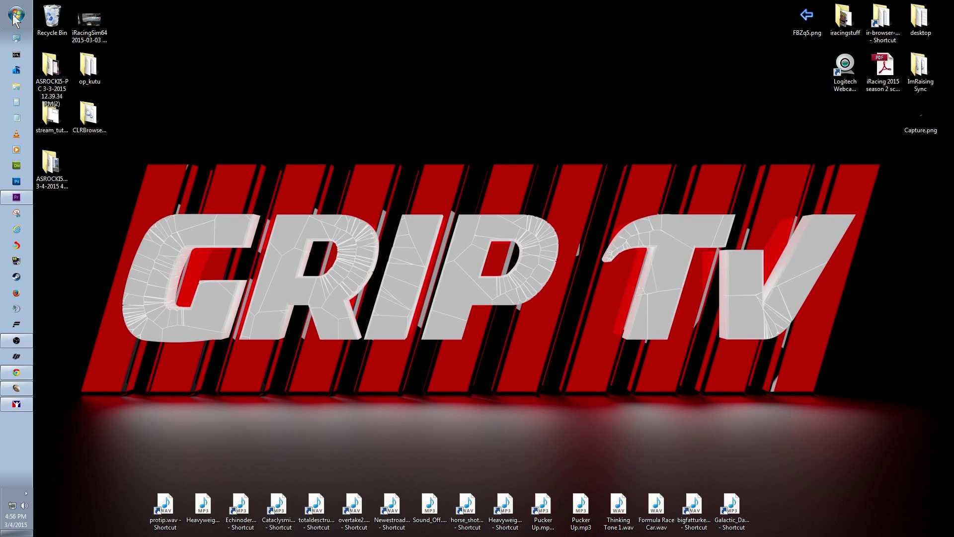
Browse from the Start menu's Documents library into the iRacing folder
left_click(17, 15)
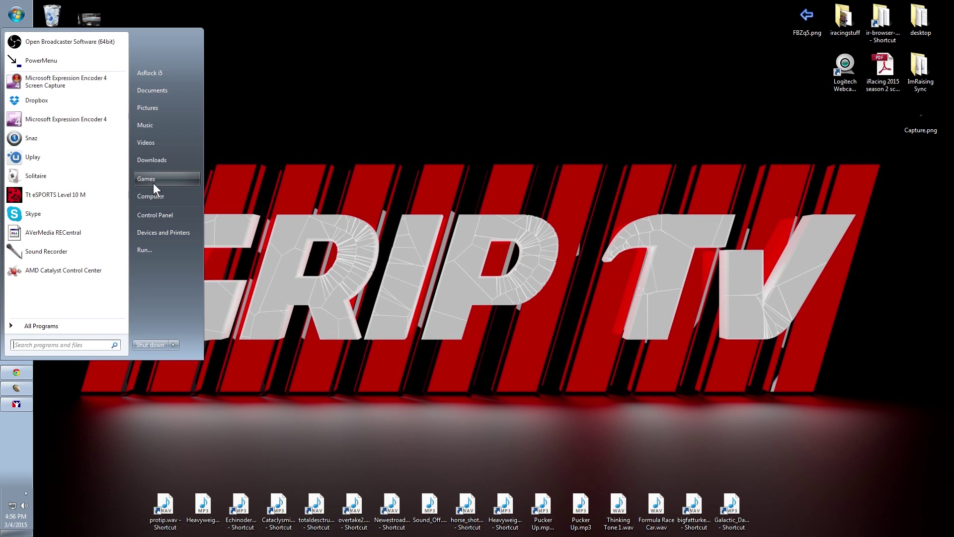
left_click(160, 91)
double_click(264, 379)
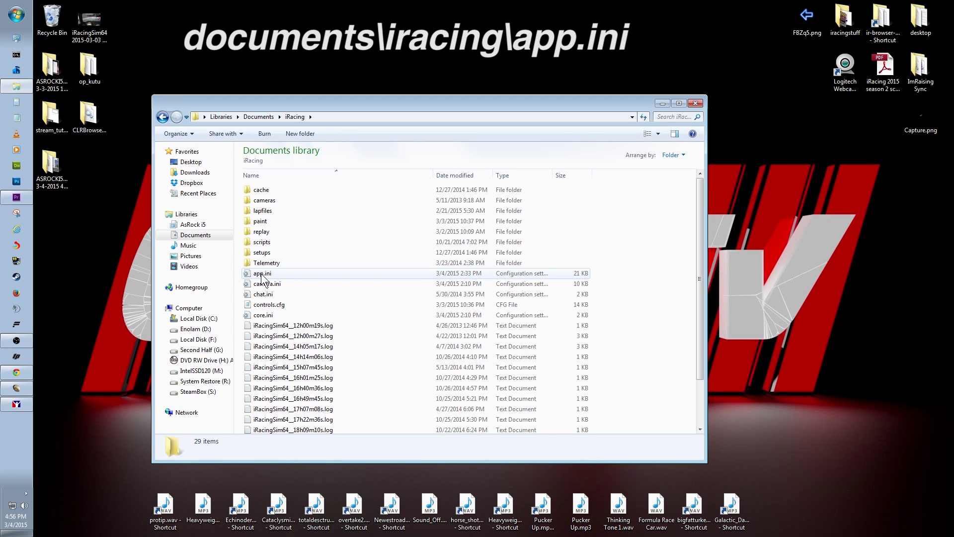
Open app.ini in Notepad, move its window up-left and scroll down
double_click(261, 275)
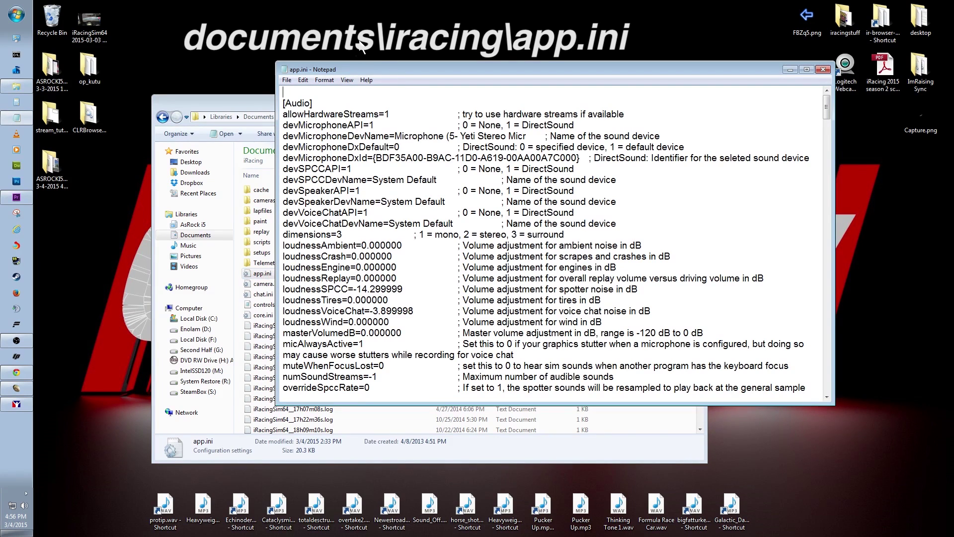
left_click_drag(365, 70, 243, 61)
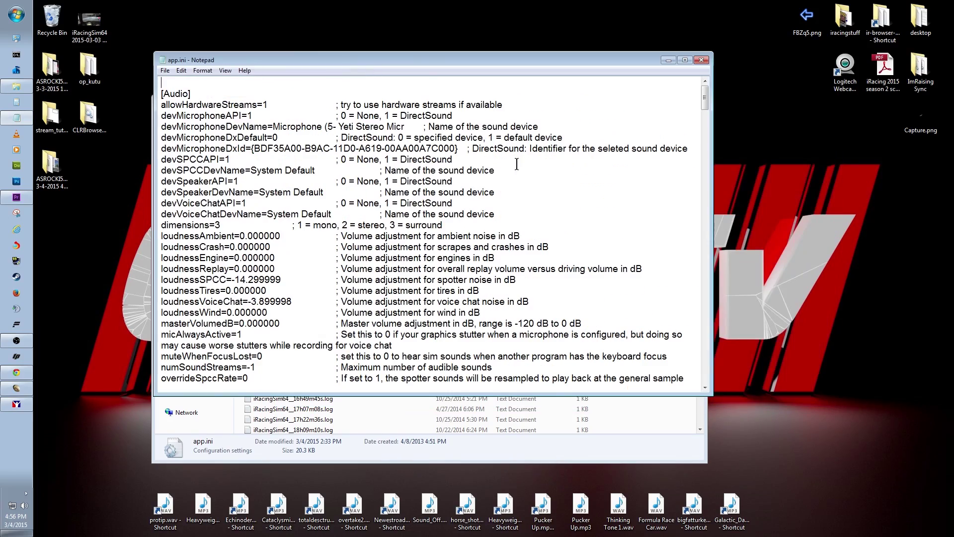
scroll(263, 238, "down", 15)
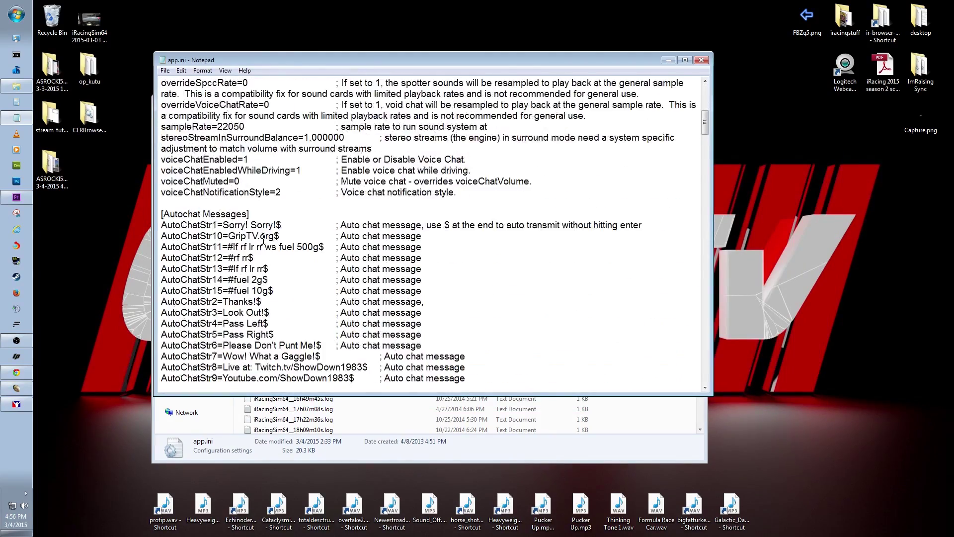
scroll(263, 239, "down", 15)
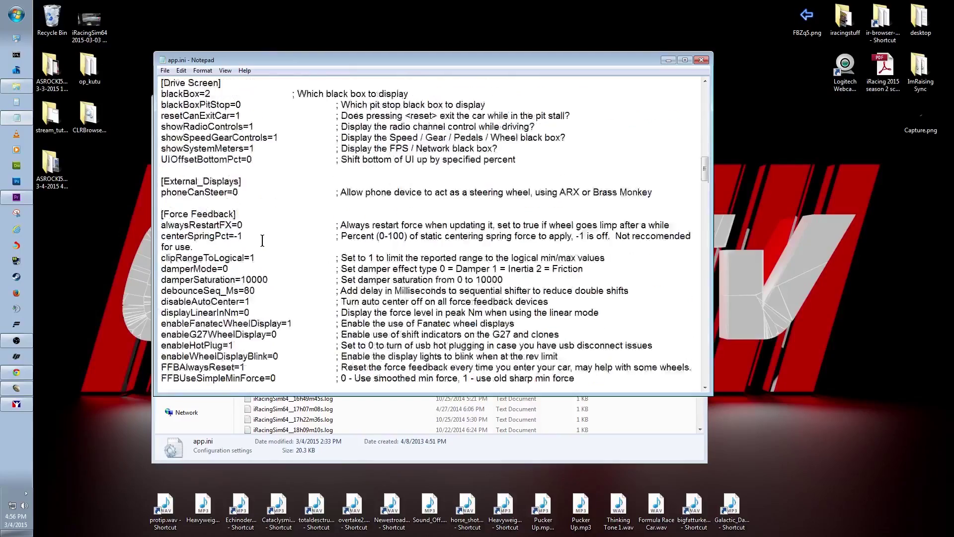
scroll(262, 241, "down", 9)
Highlight the [Graphics] header and fullScreenWidth, then scroll to the windowed-mode entries
left_click_drag(205, 160, 160, 159)
left_click(374, 171)
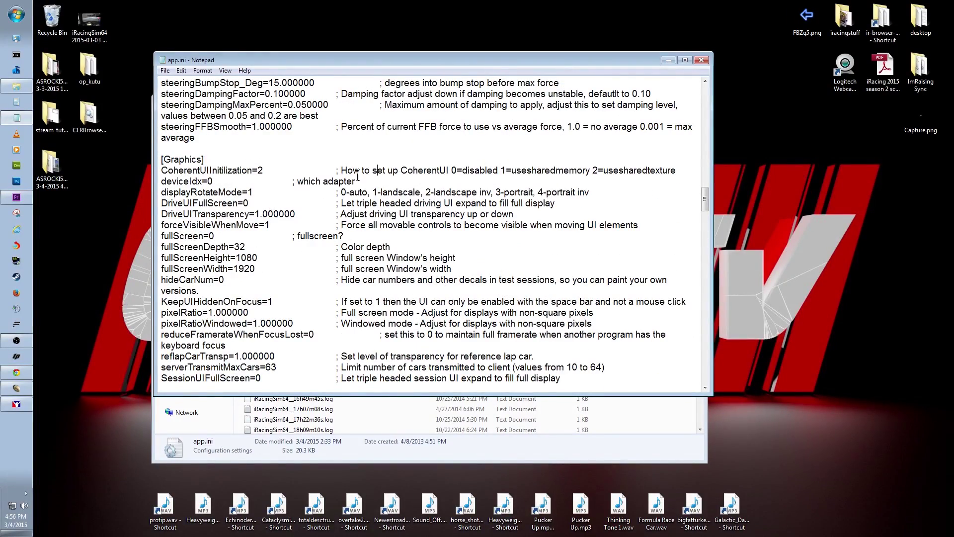
left_click(215, 270)
scroll(225, 328, "down", 3)
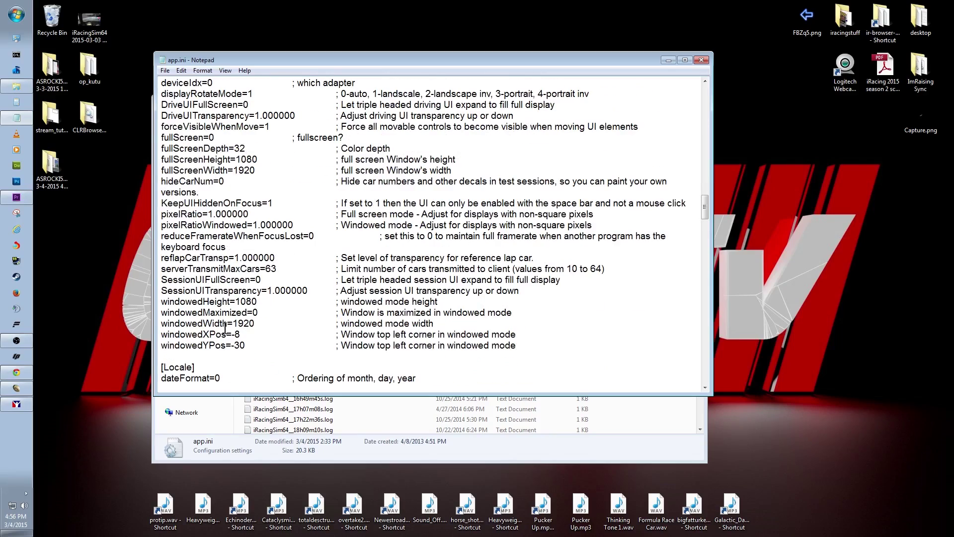
scroll(226, 328, "down", 2)
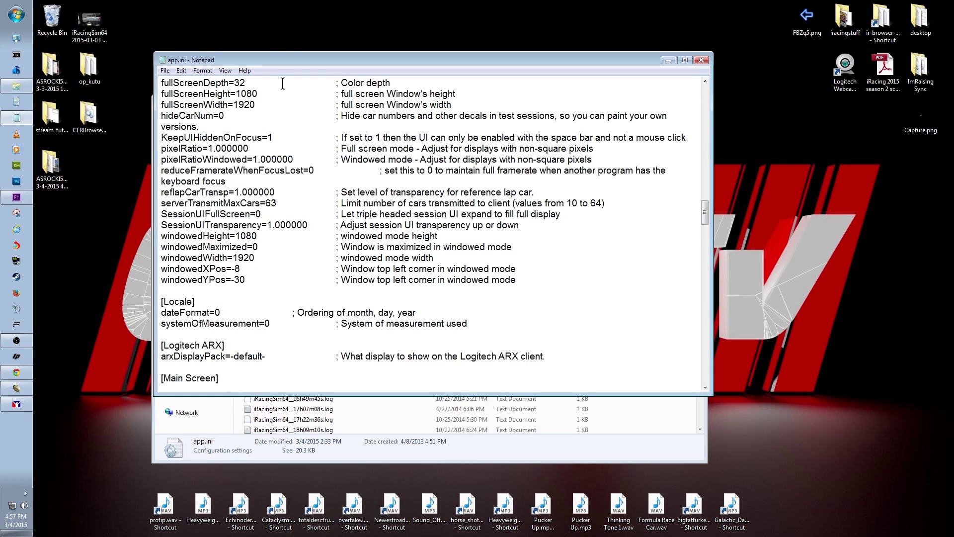
Maximize, restore and reposition Notepad, and move the taskbar to another monitor
double_click(320, 61)
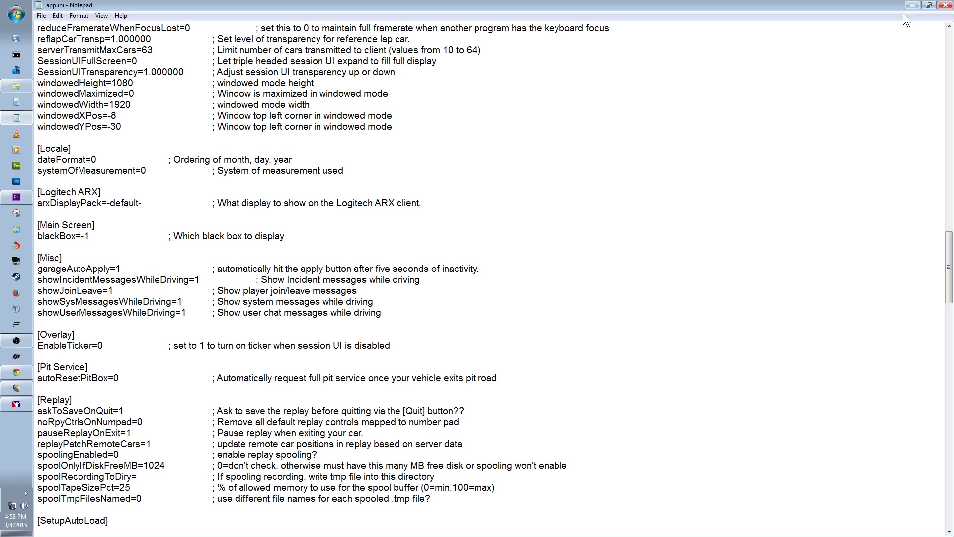
left_click_drag(753, 6, 753, 23)
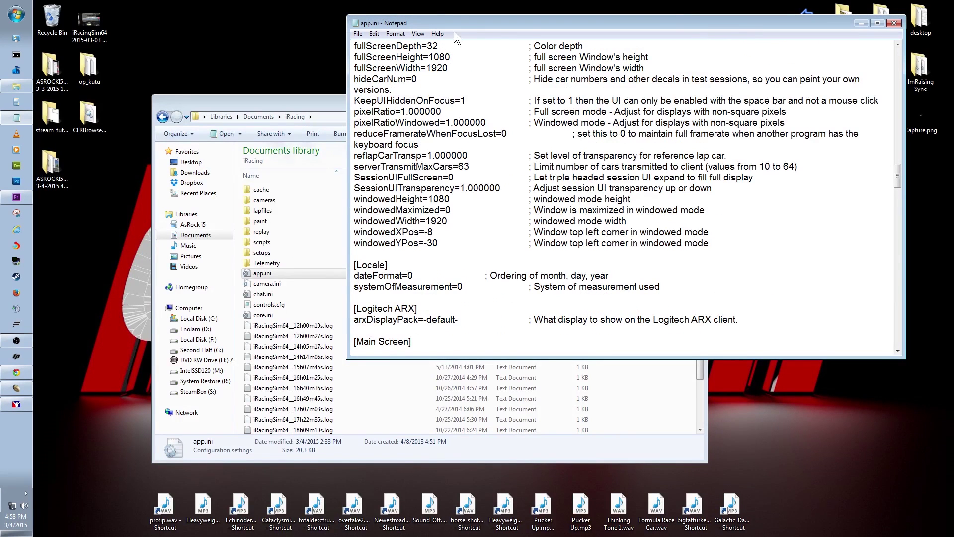
left_click_drag(464, 21, 263, 75)
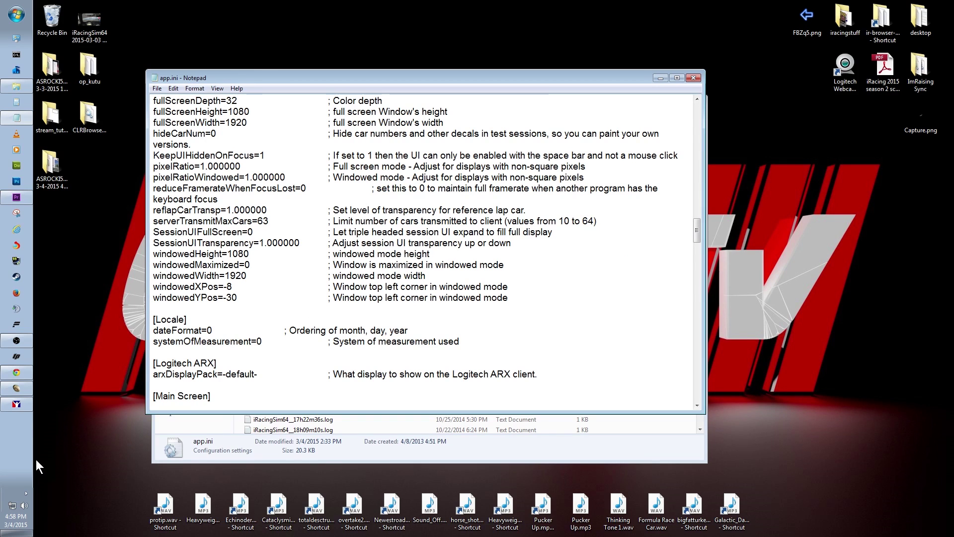
left_click_drag(17, 445, 0, 433)
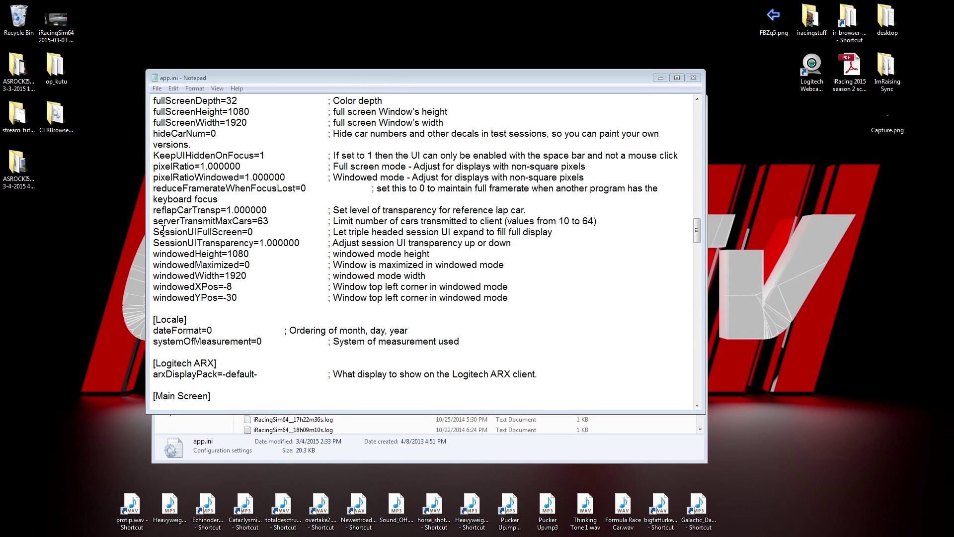
Highlight the reduceFramerateWhenFocusLost setting and place the cursor after its value
left_click_drag(153, 188, 294, 185)
left_click(309, 188)
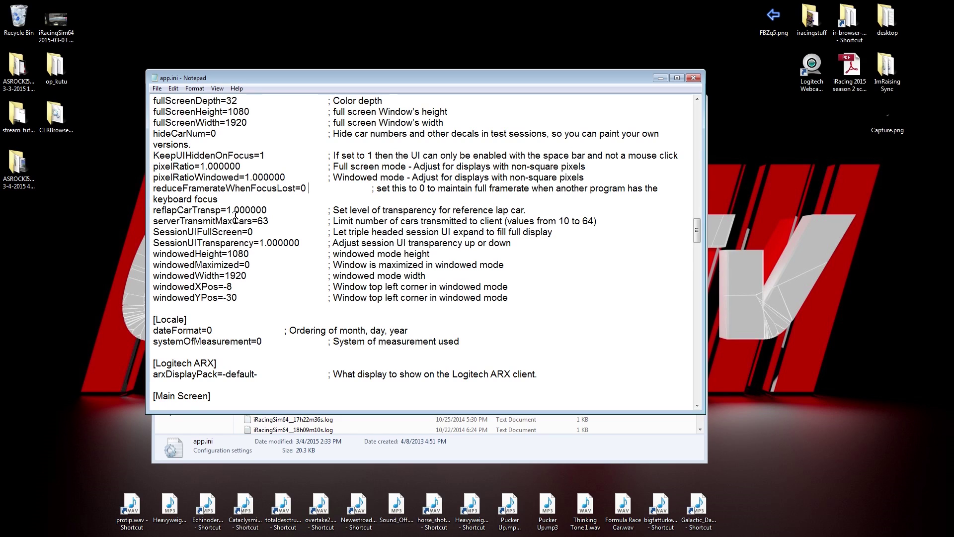
scroll(346, 157, "up", 7)
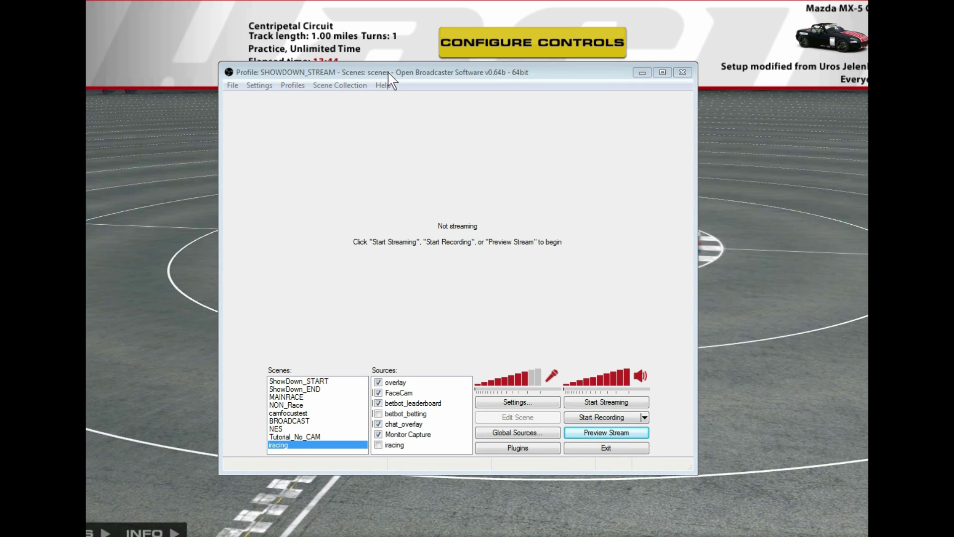
Reposition the OBS window higher up on the screen
left_click_drag(387, 72, 405, 77)
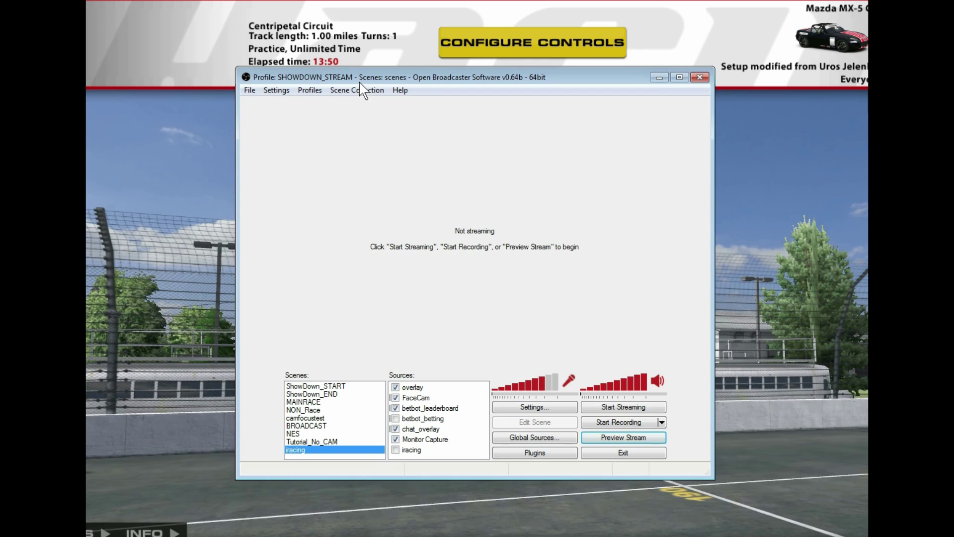
left_click_drag(359, 78, 346, 58)
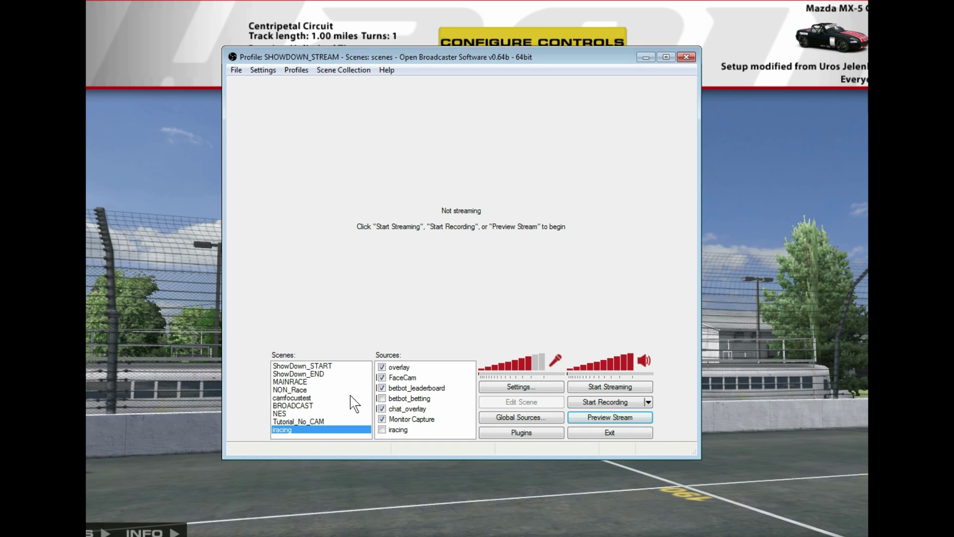
left_click_drag(331, 54, 324, 34)
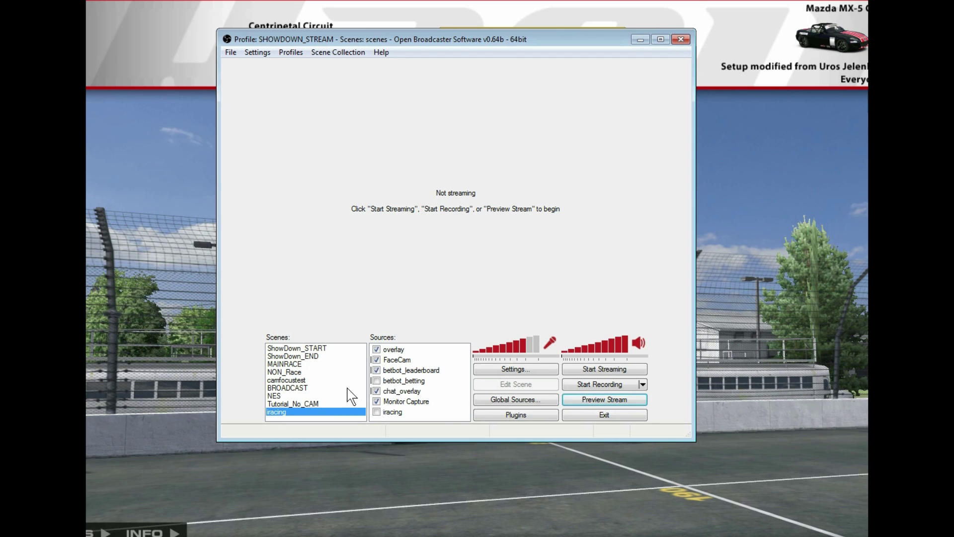
Add a new scene named iracing_race
right_click(332, 372)
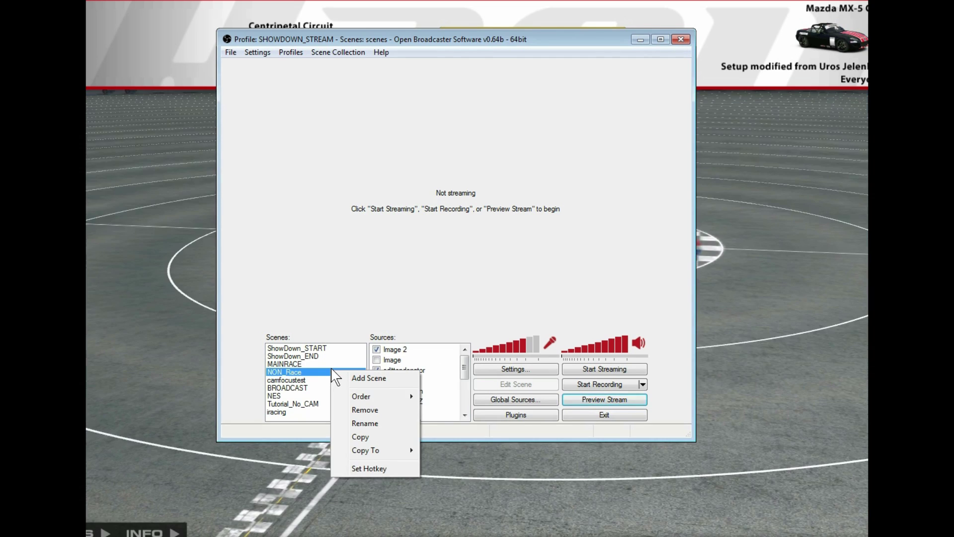
left_click(362, 379)
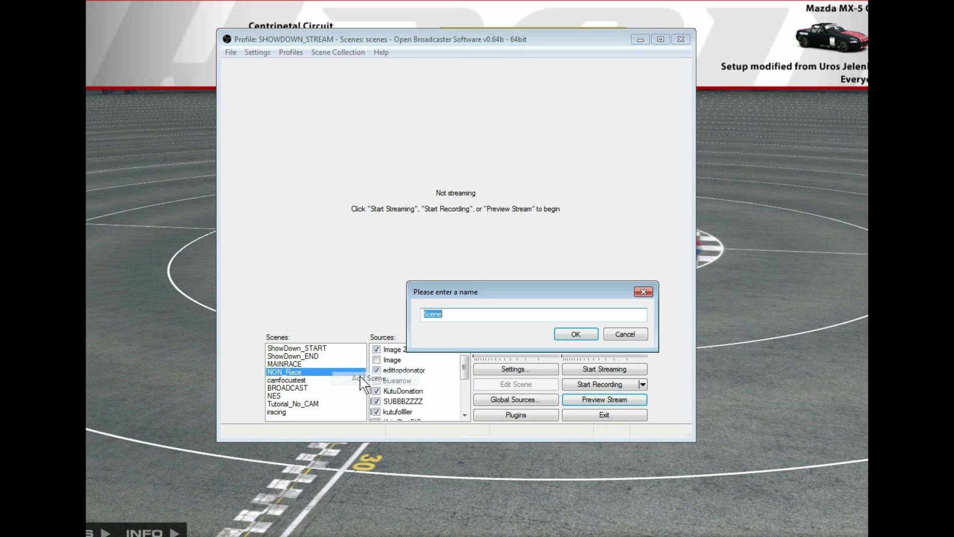
type("iracing")
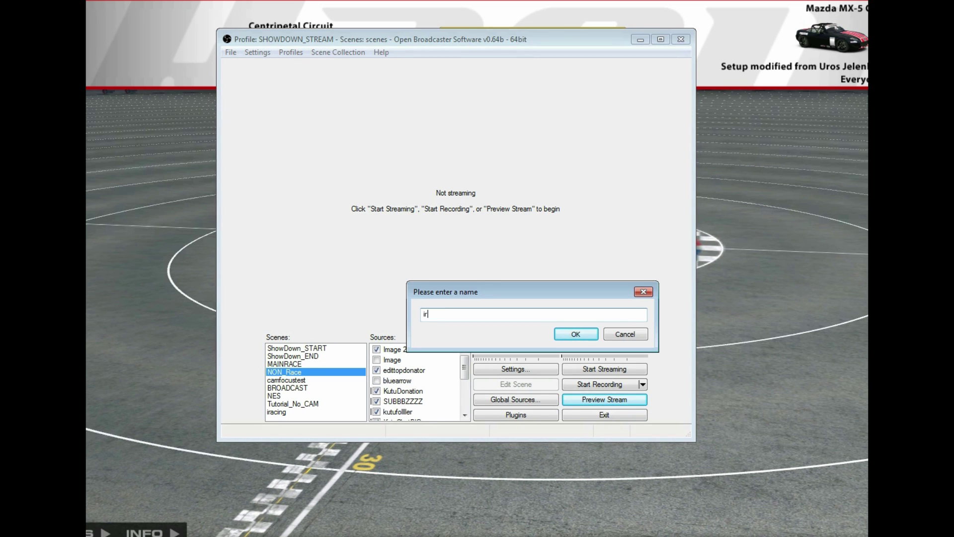
type("_race")
left_click(578, 336)
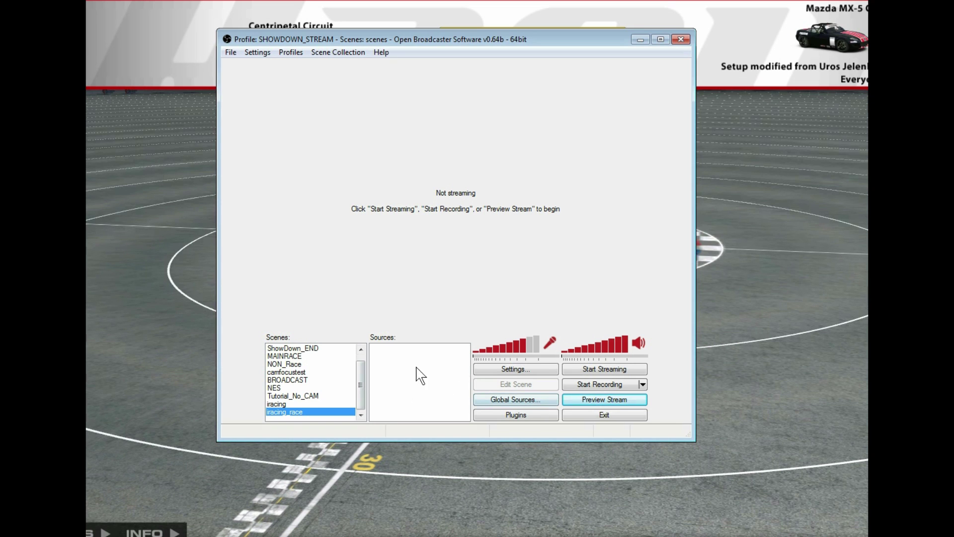
Add a Window Capture source named iracing targeting the iRacing.com Simulator window
right_click(396, 367)
mouse_move(425, 382)
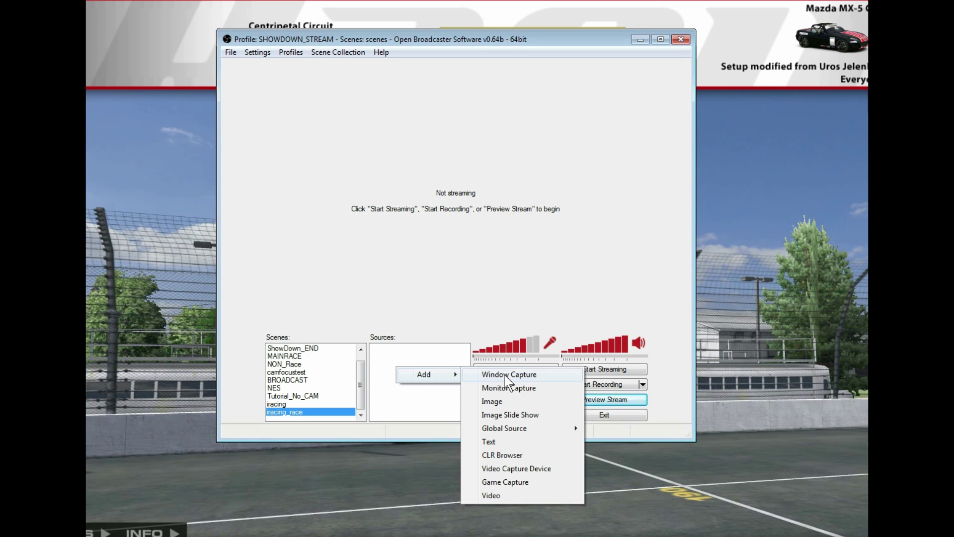
left_click(505, 376)
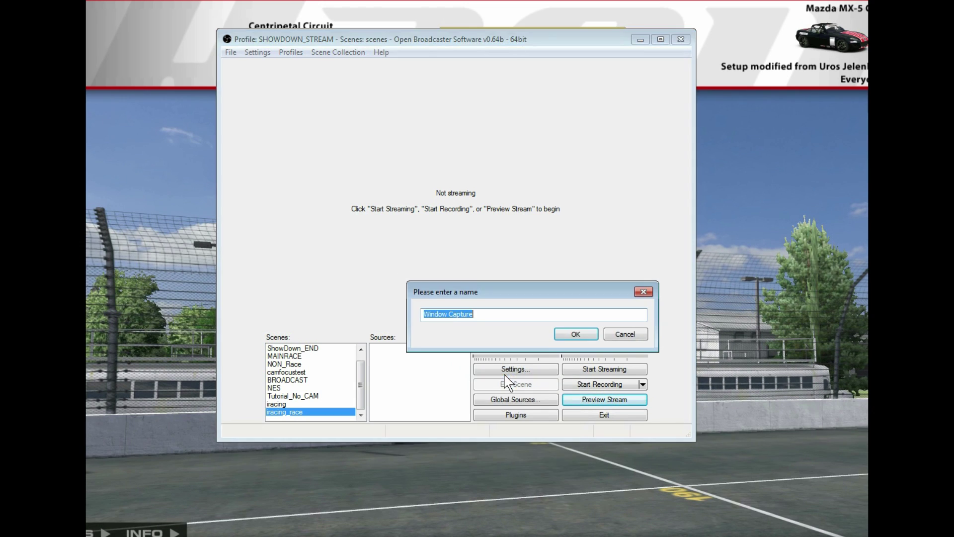
type("eescreen")
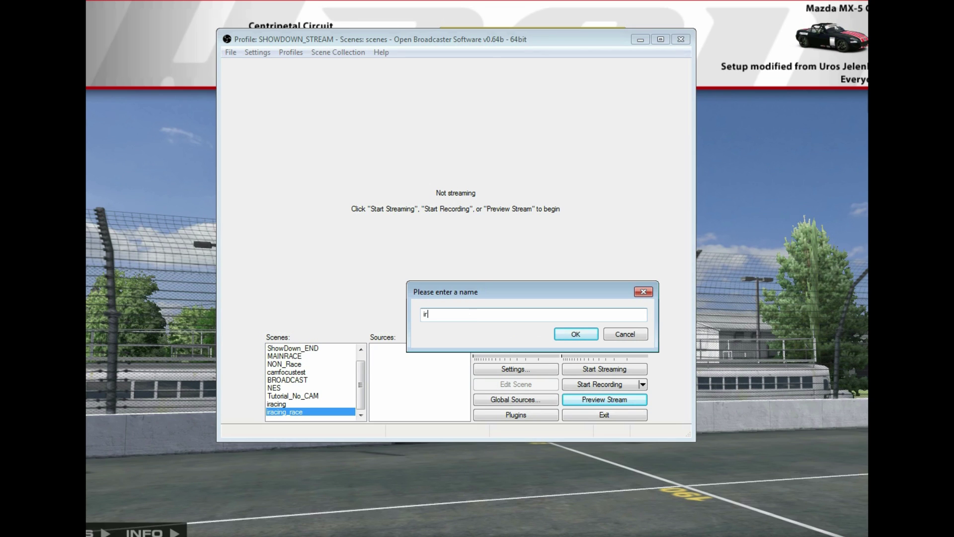
key("Return")
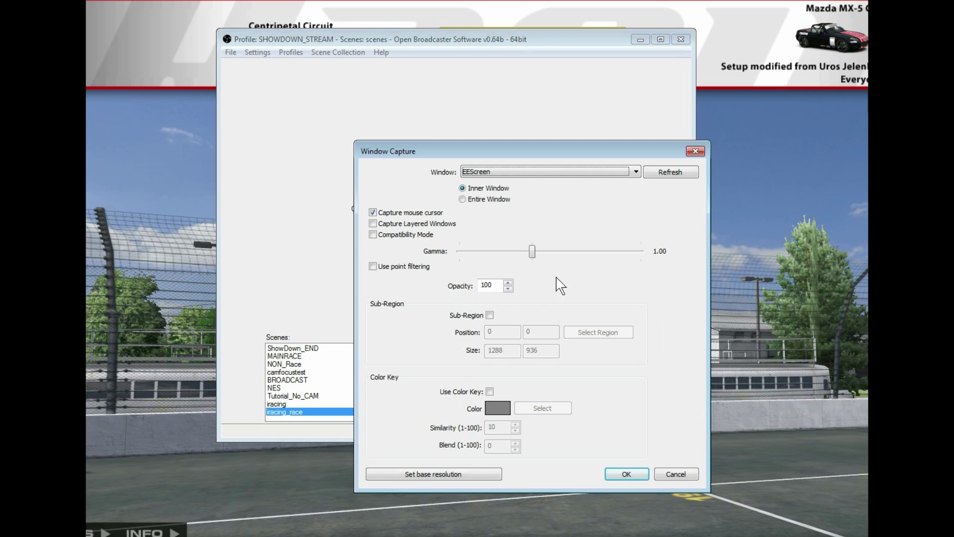
left_click(608, 171)
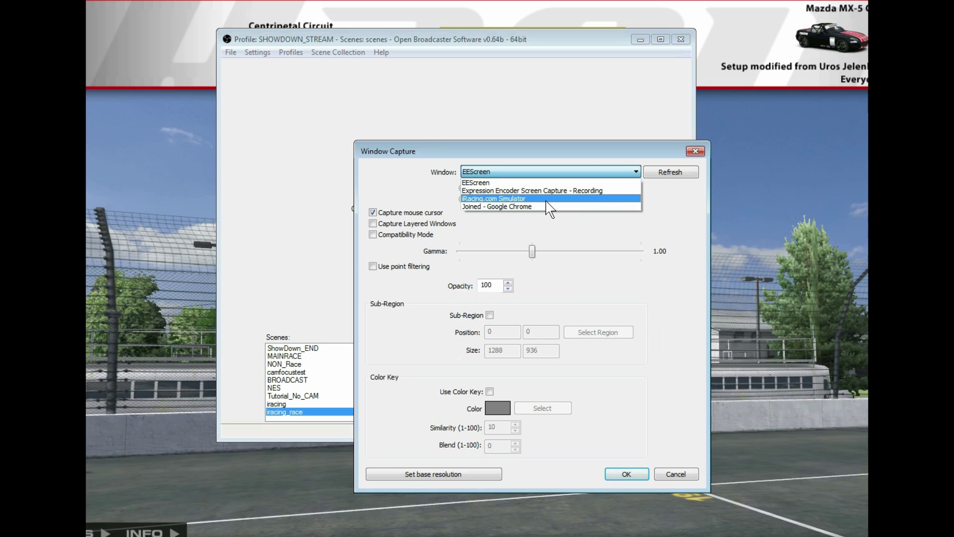
left_click(549, 199)
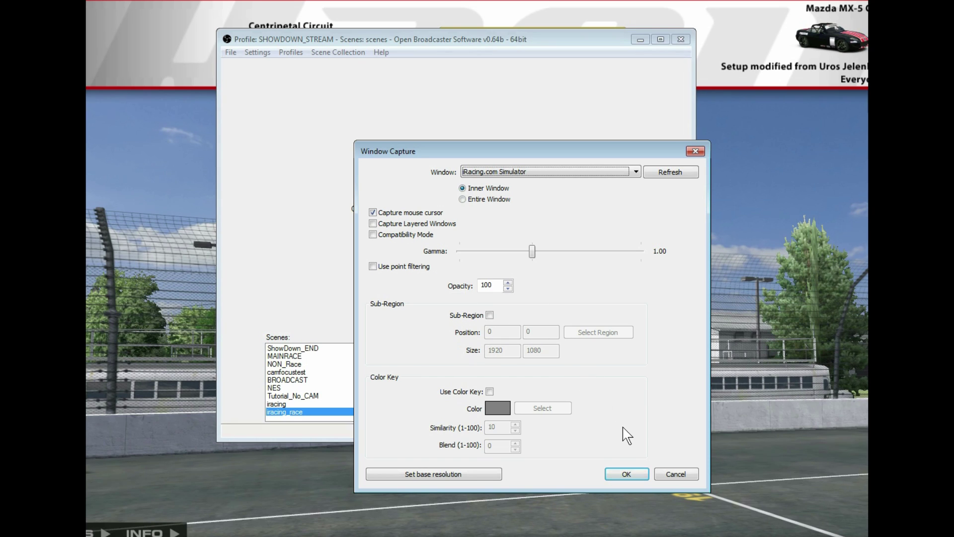
left_click(624, 472)
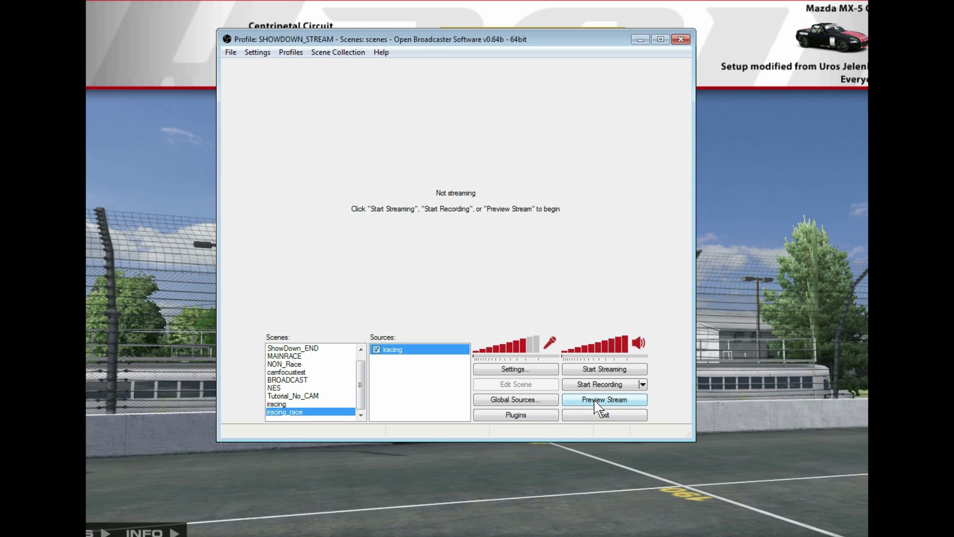
Start Preview Stream to show the captured iRacing window at 30 FPS
left_click(596, 400)
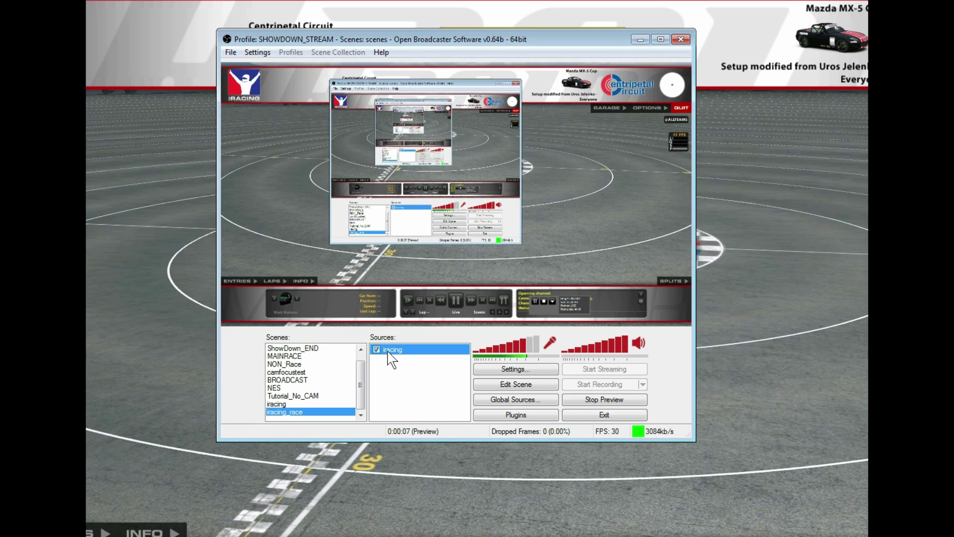
Enable Edit Scene and resize the iracing capture by its bottom-right corner handle
left_click(502, 389)
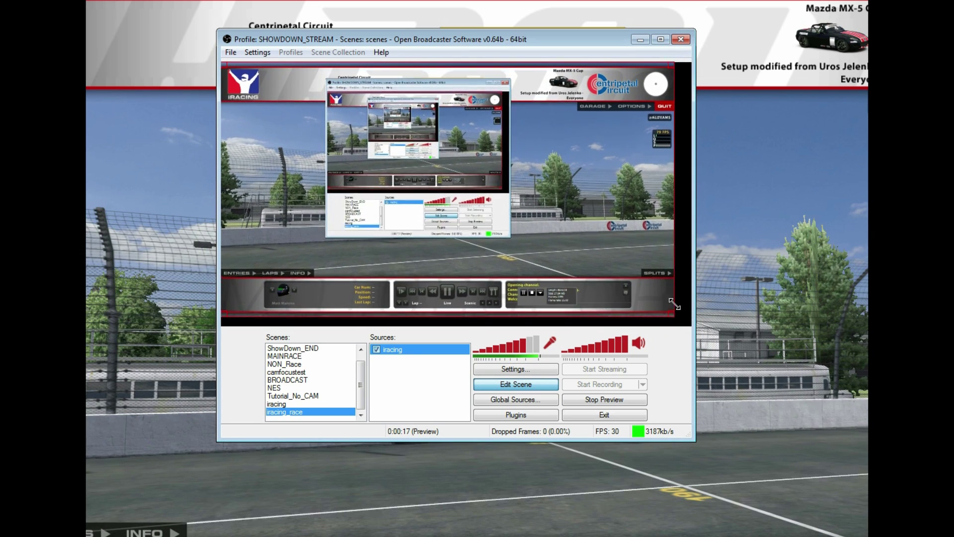
mouse_move(685, 313)
left_mouse_down()
mouse_move(674, 309)
mouse_move(688, 321)
mouse_move(671, 300)
mouse_move(689, 321)
left_mouse_up()
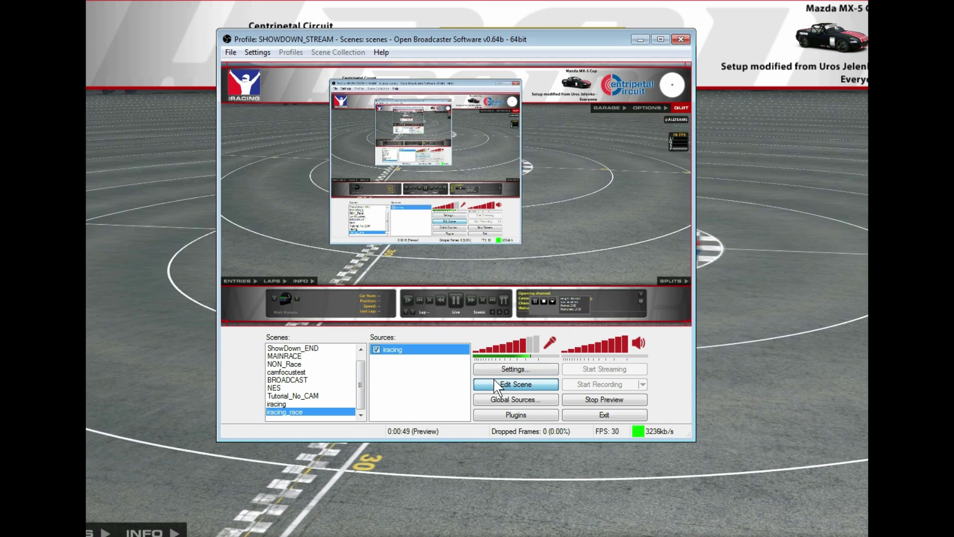
left_click(522, 372)
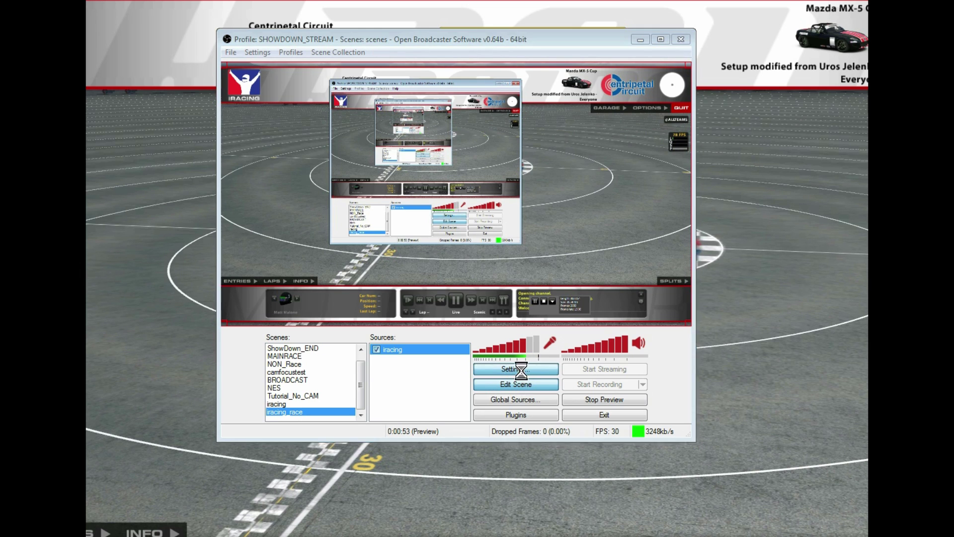
left_click(777, 111)
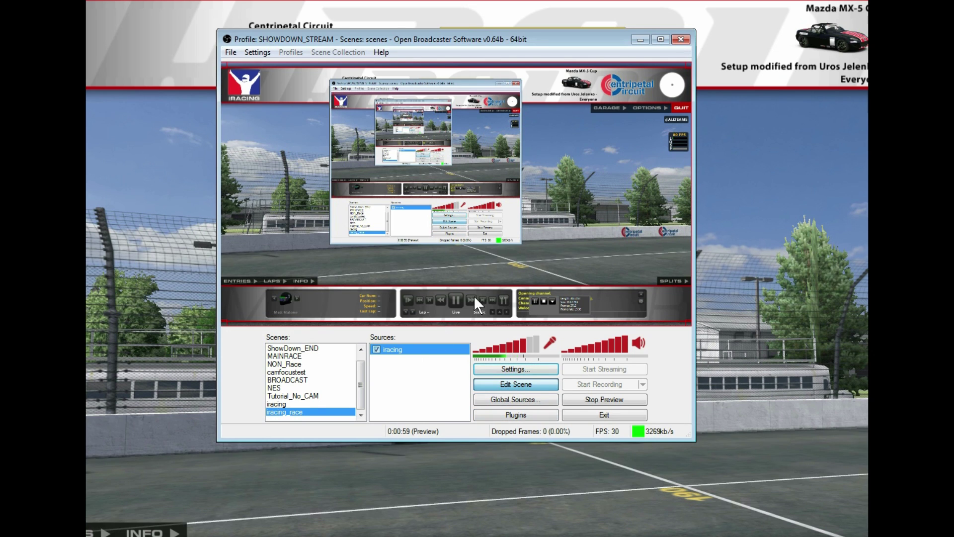
left_click(514, 385)
mouse_move(689, 321)
left_mouse_down()
mouse_move(600, 258)
mouse_move(690, 326)
left_mouse_up()
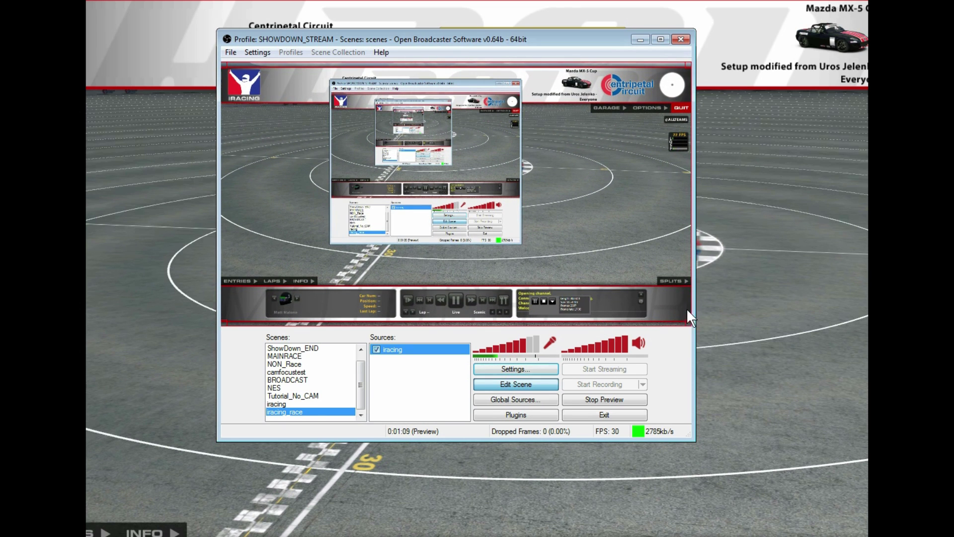
left_click_drag(686, 321, 576, 261)
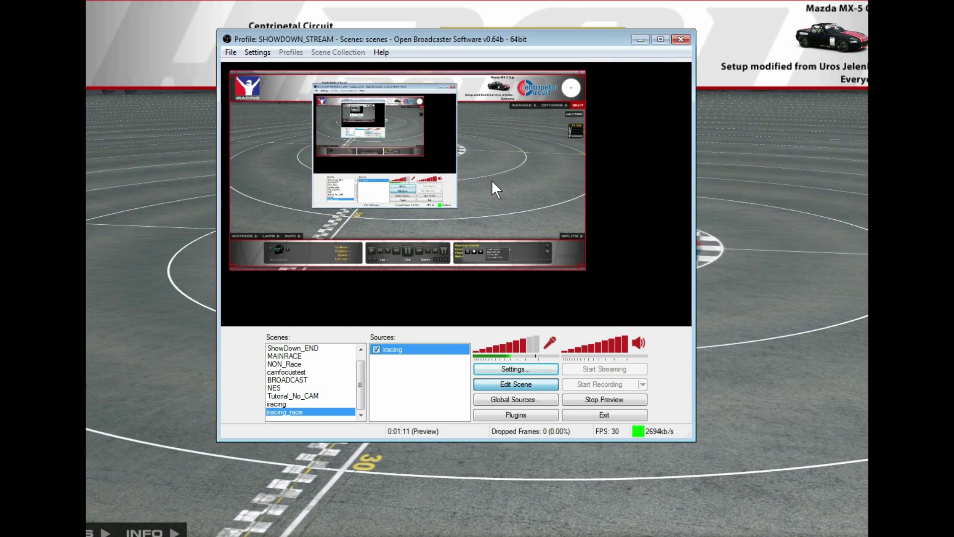
left_click_drag(575, 260, 691, 326)
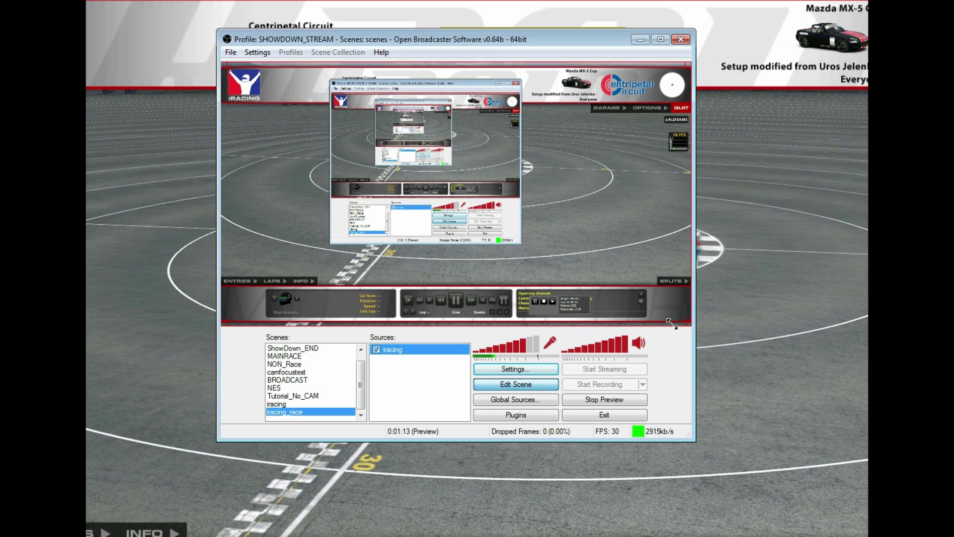
Switch Edit Scene off, then open and close the Global Sources and Plugins lists
left_click(511, 385)
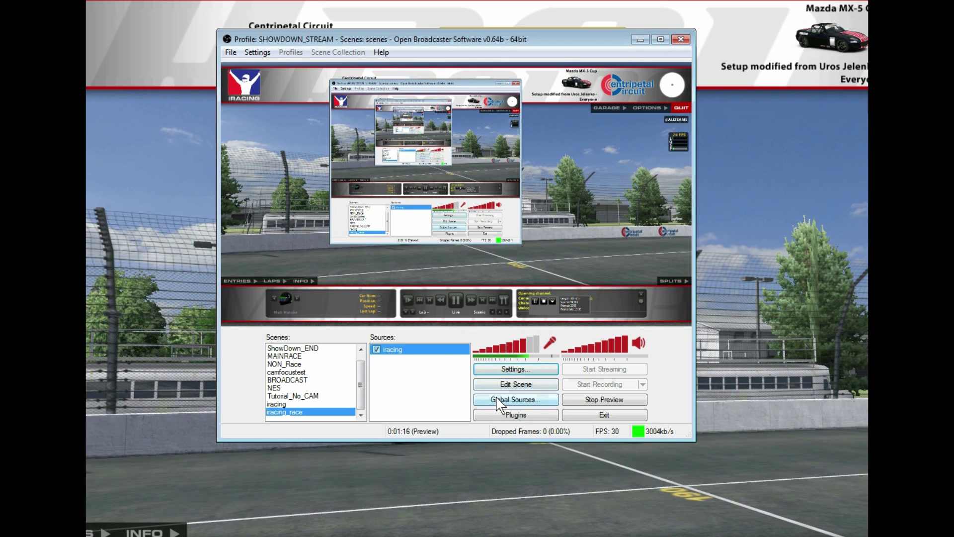
left_click(495, 400)
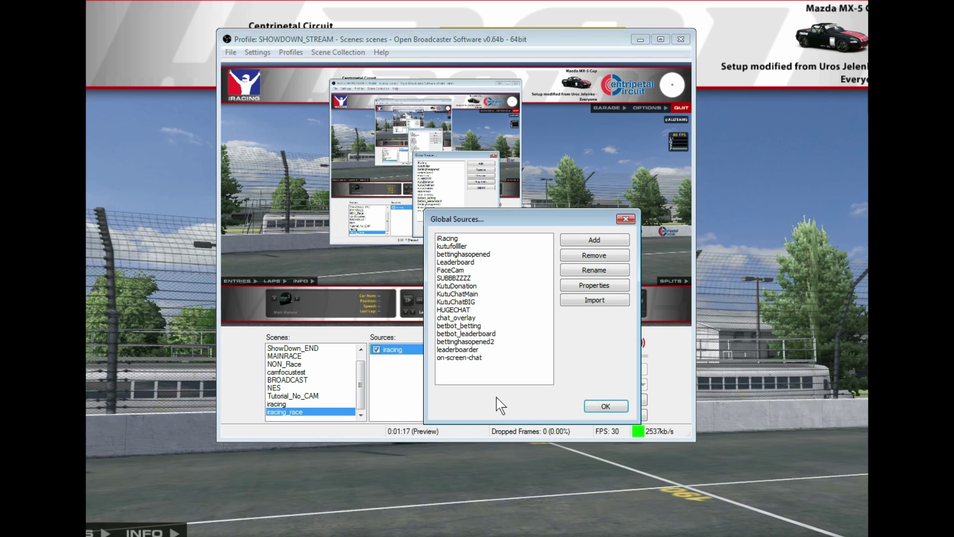
left_click(624, 220)
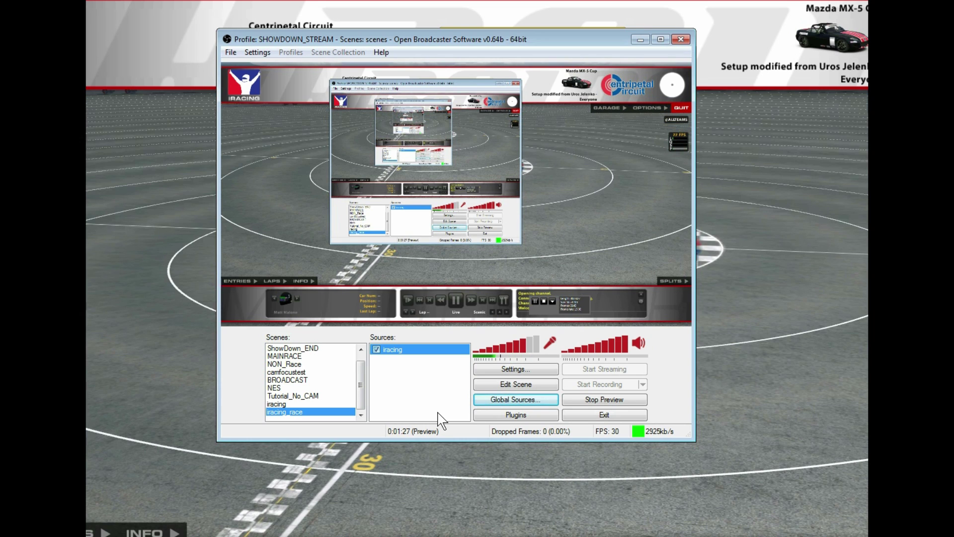
left_click(484, 415)
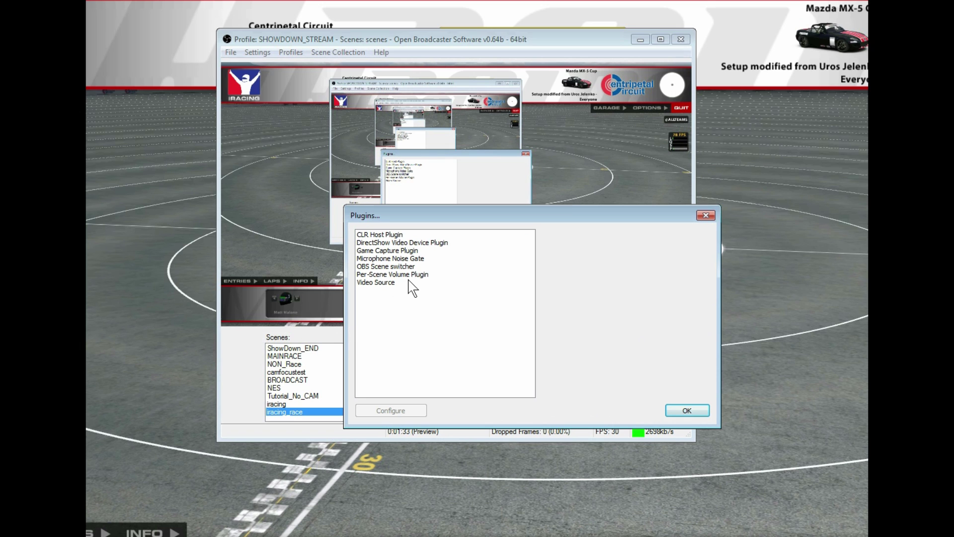
left_click(705, 215)
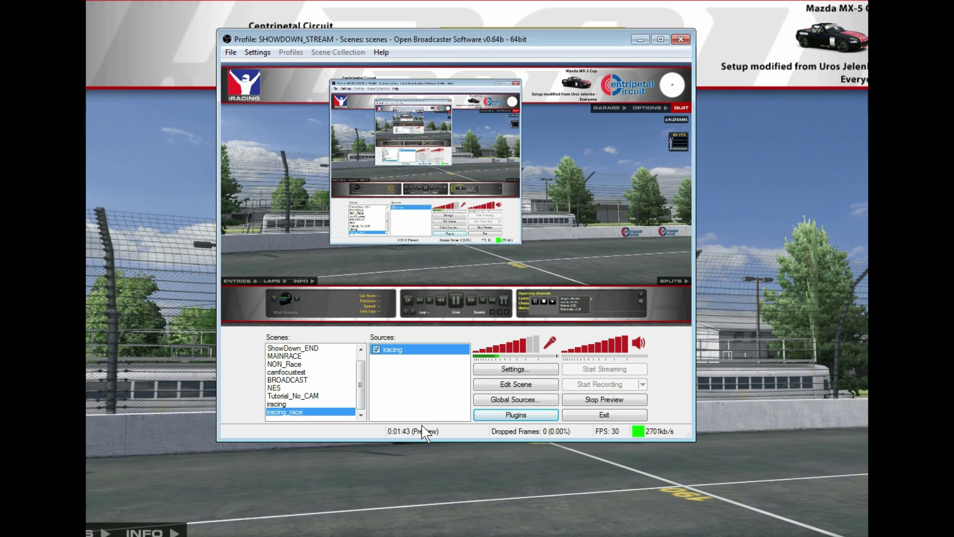
left_click(376, 350)
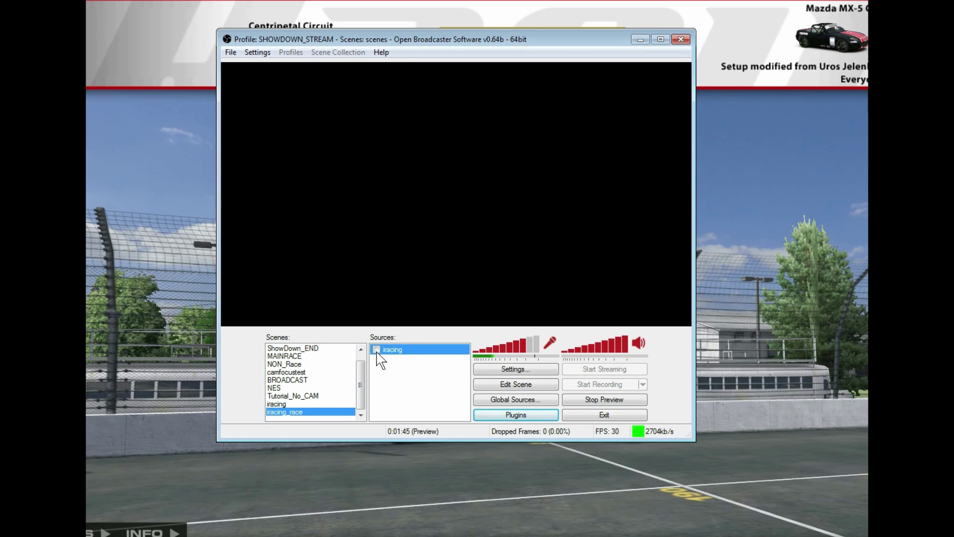
left_click(376, 350)
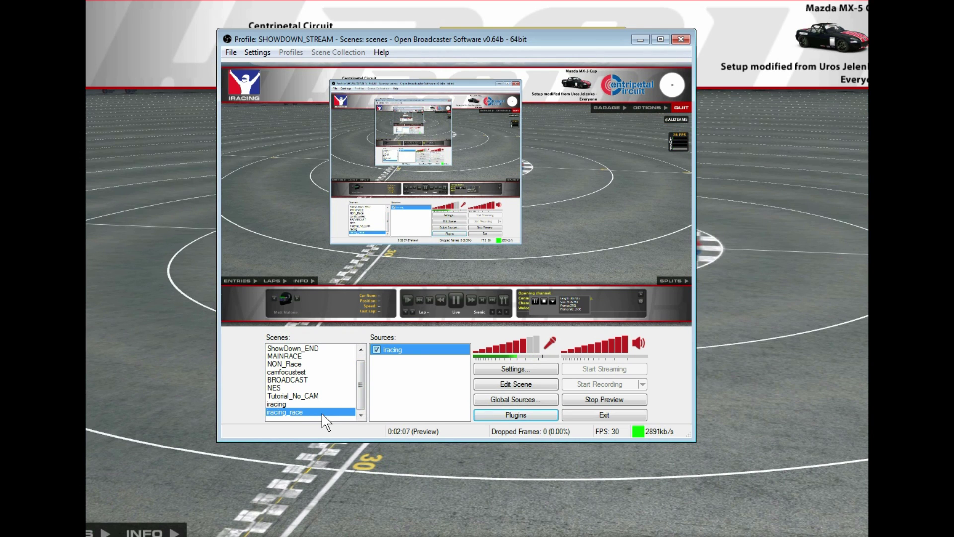
Create a new scene named non_racing
right_click(322, 413)
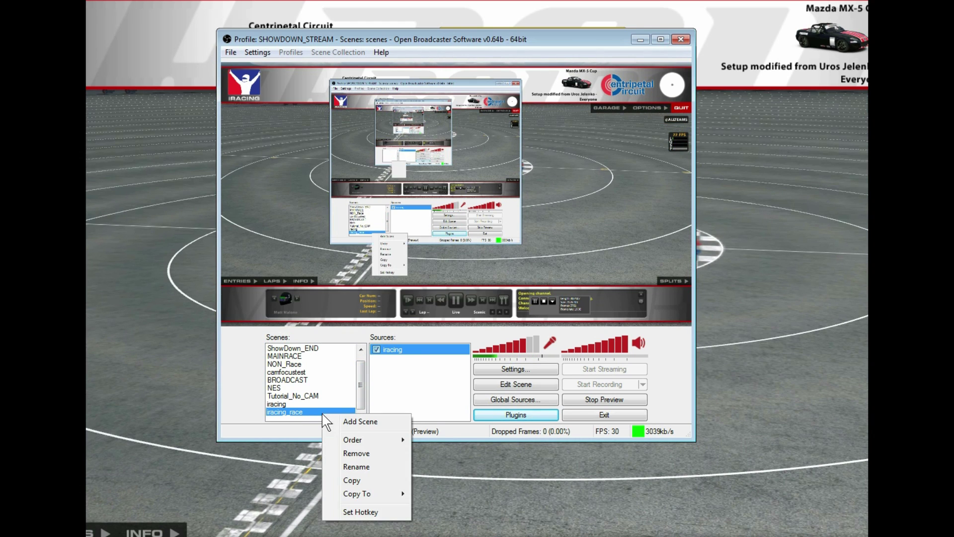
left_click(350, 423)
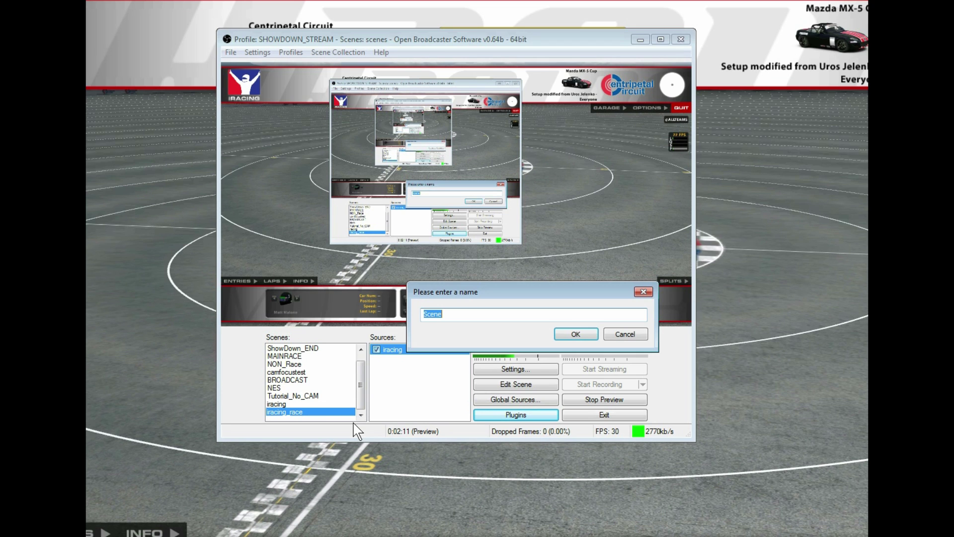
type("non_racing")
key("Return")
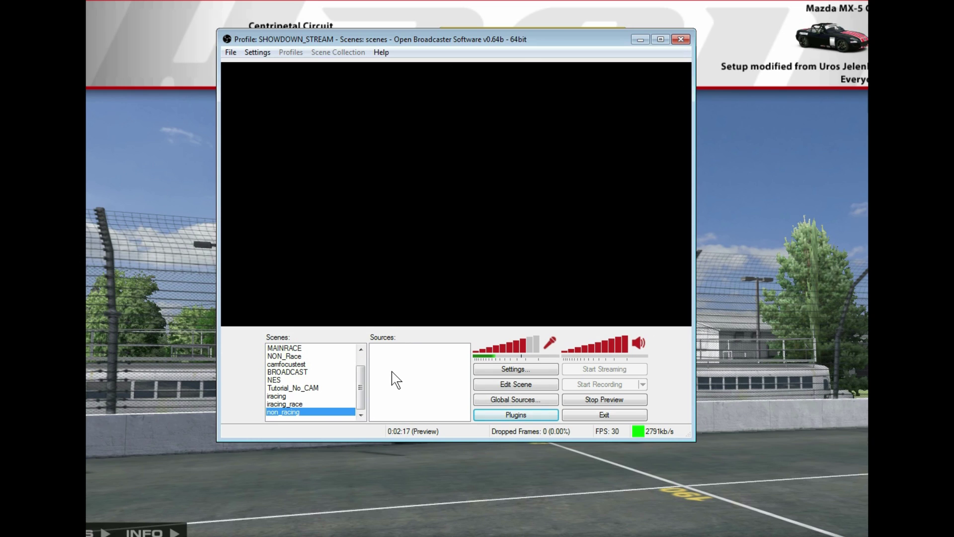
Add a Monitor Capture source with default name and settings, then switch over to the browser
right_click(392, 372)
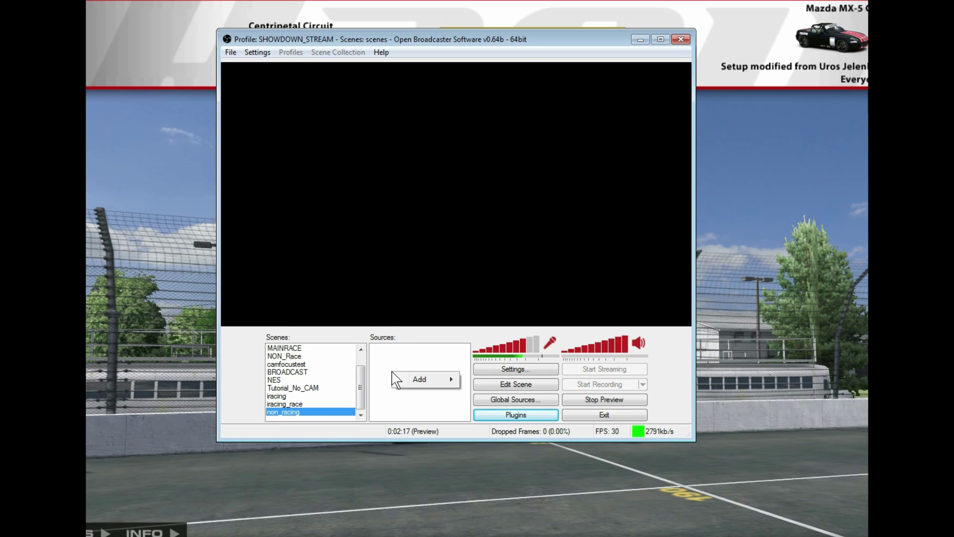
mouse_move(417, 379)
left_click(504, 393)
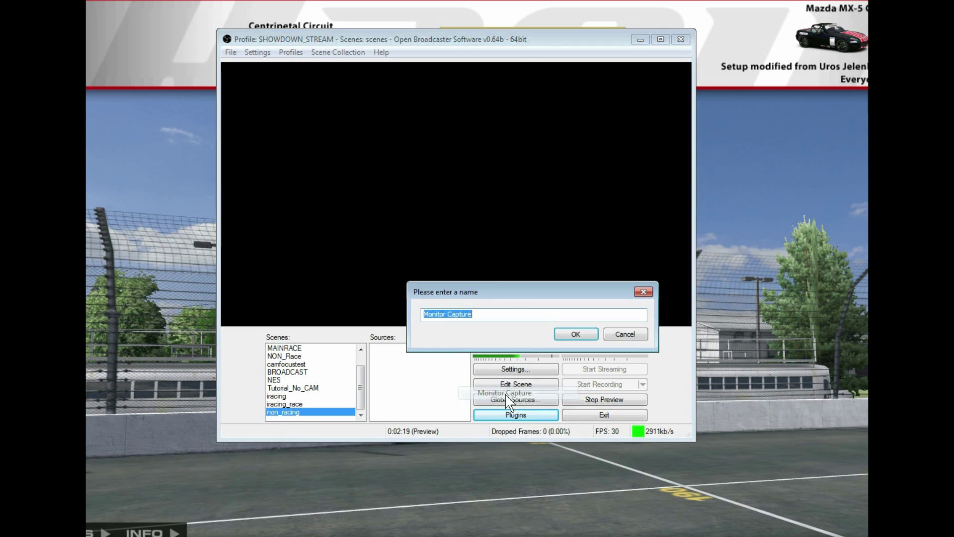
left_click(579, 335)
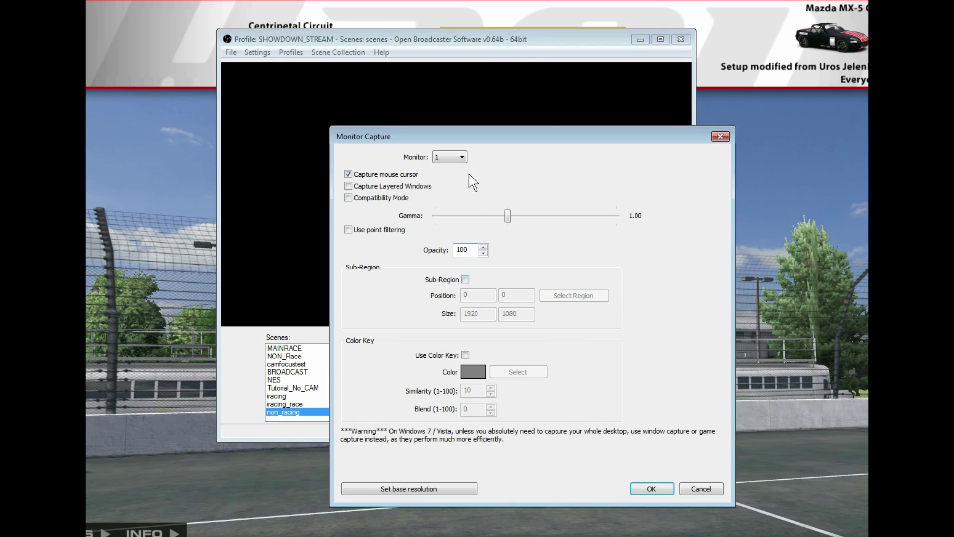
left_click(645, 490)
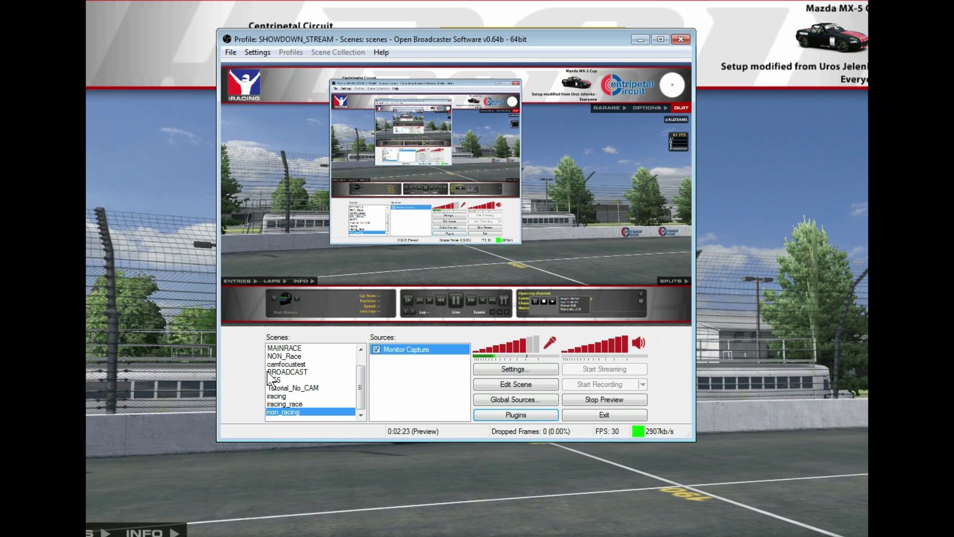
left_click(178, 415)
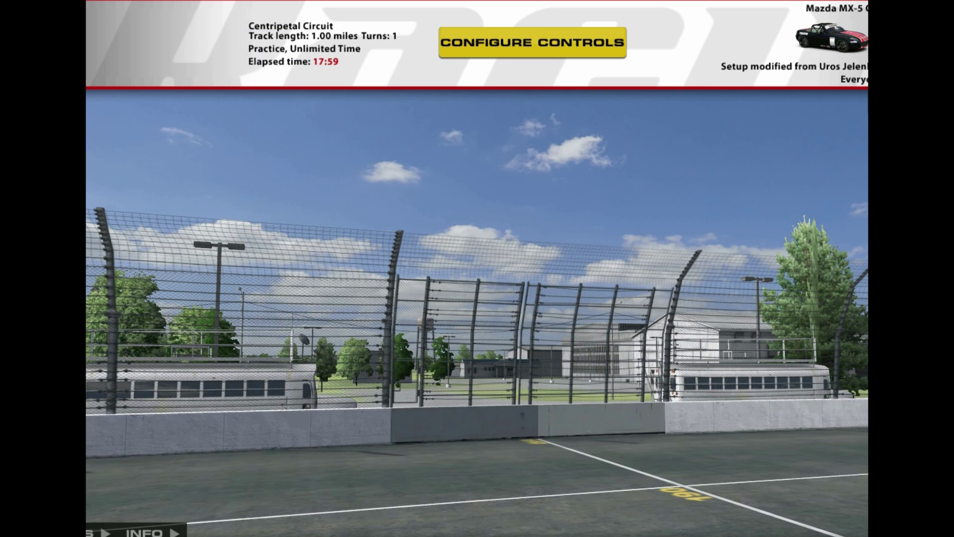
key("alt+Tab")
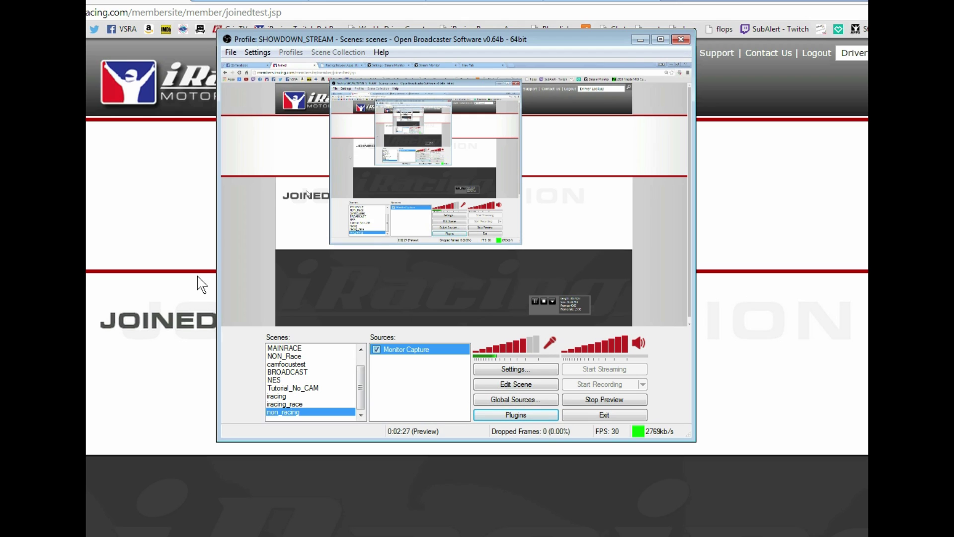
Turn on scene editing and drag the Monitor Capture's corner inward to shrink it
left_click(837, 1)
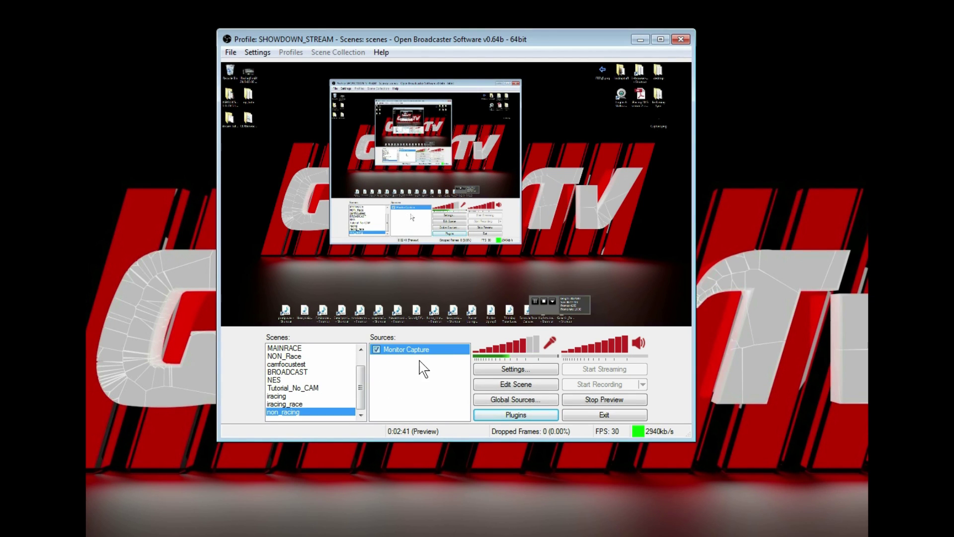
left_click(496, 386)
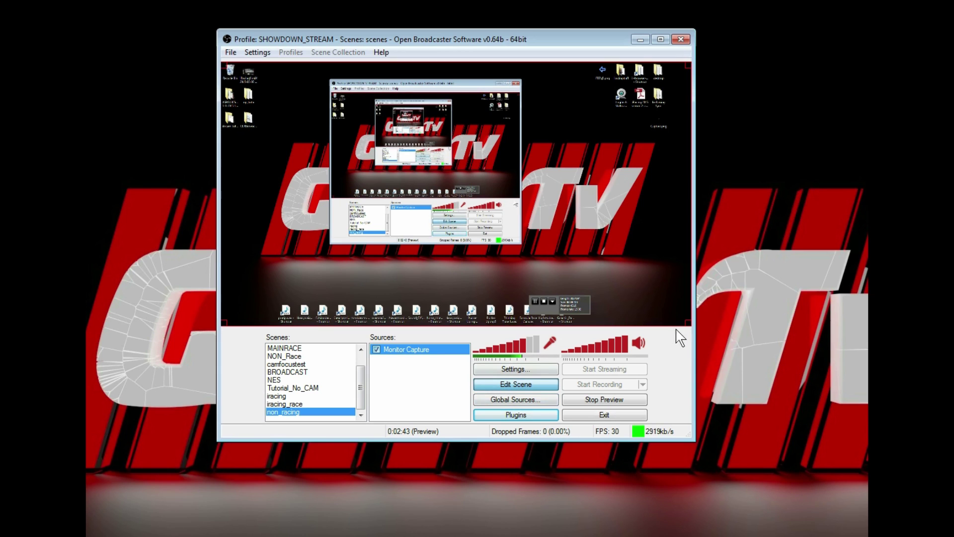
left_click_drag(690, 326, 539, 205)
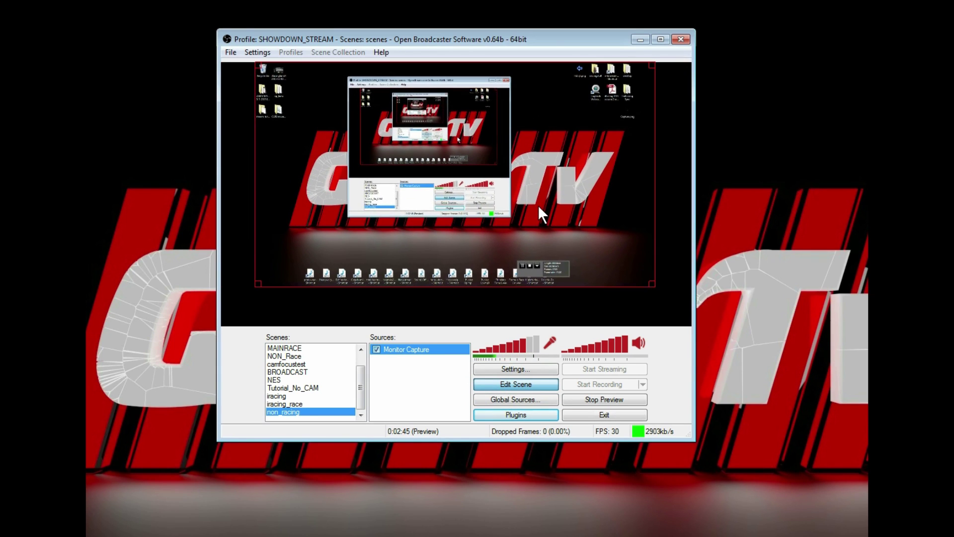
Crop the Monitor Capture to a 1920×1022 sub-region at 0,58 by trimming its top edge
double_click(402, 352)
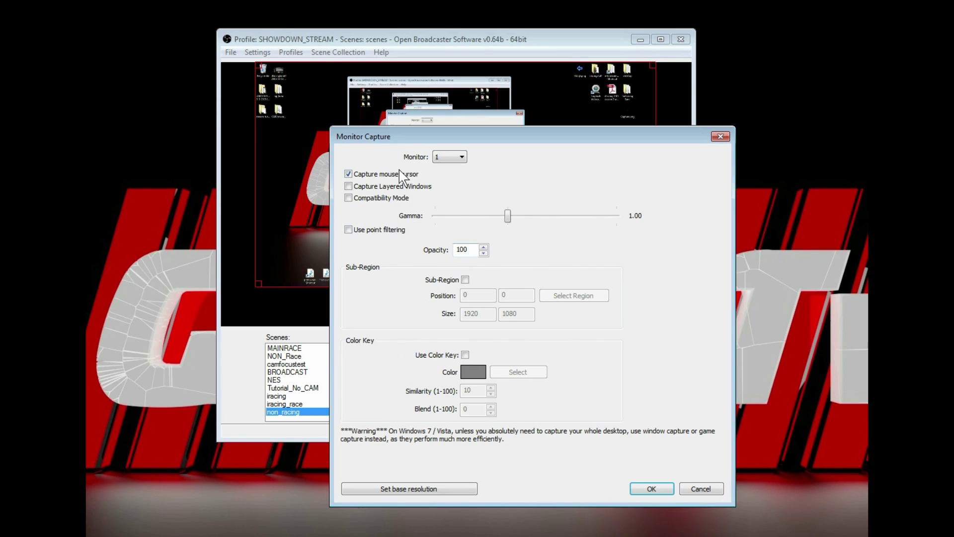
left_click(465, 280)
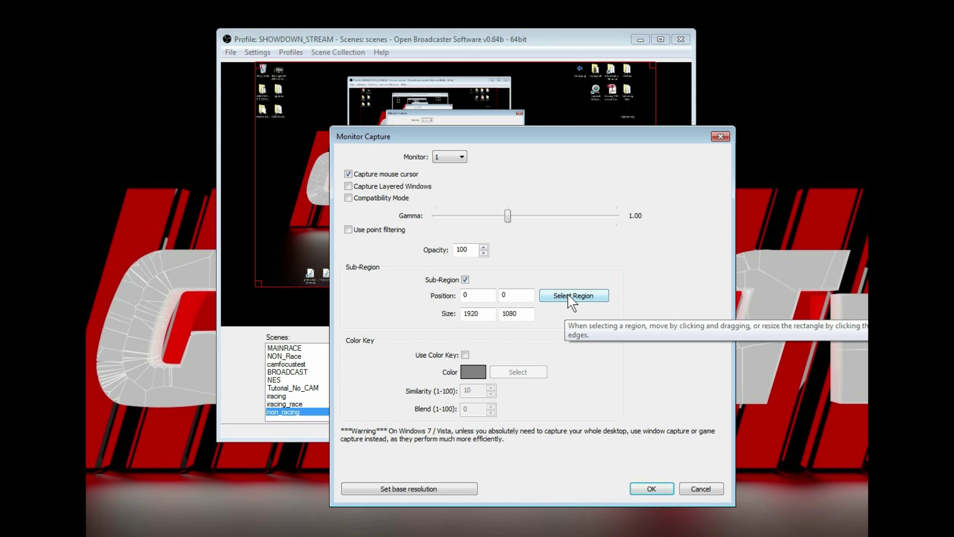
left_click(570, 296)
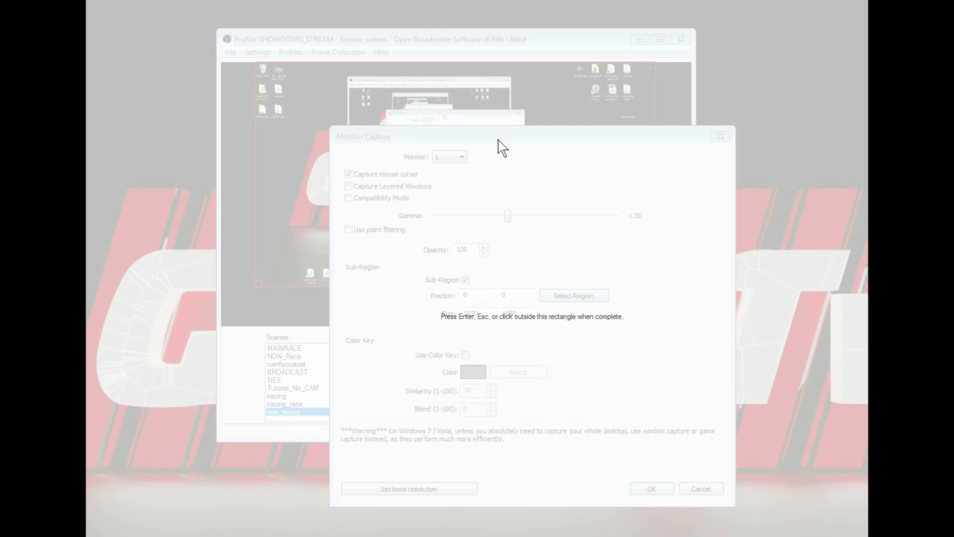
left_click_drag(444, 4, 443, 24)
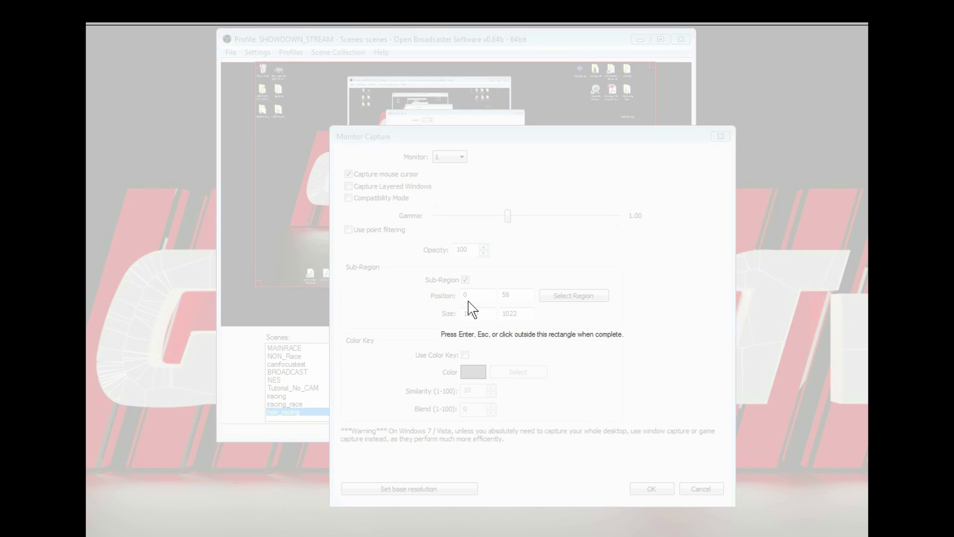
key("Return")
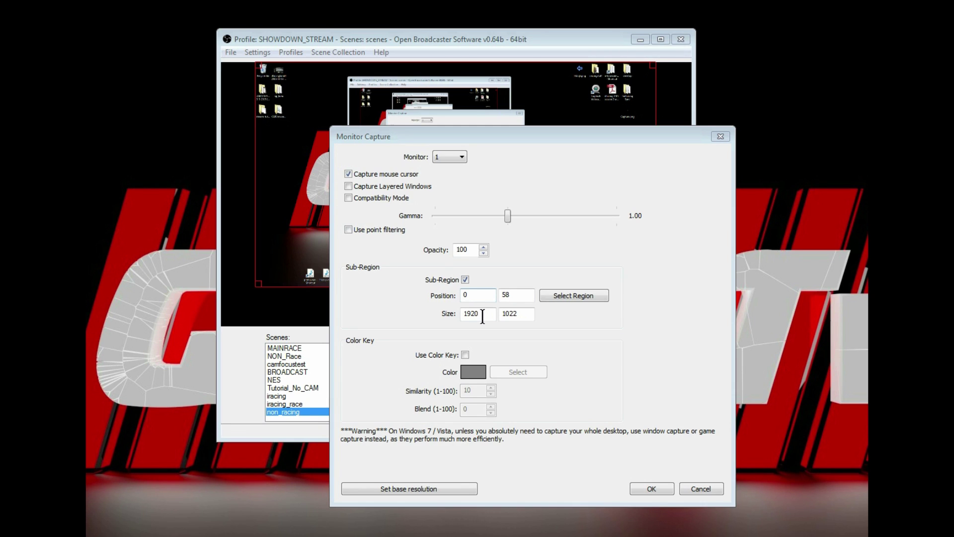
left_click(651, 489)
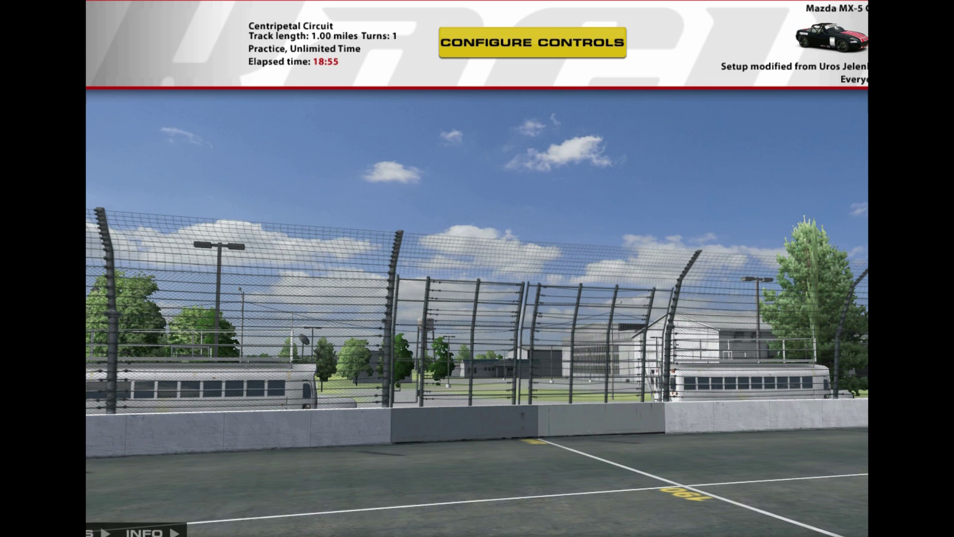
Lower the capture region's top edge below the browser address bar and reposition the capture
key("alt+Tab")
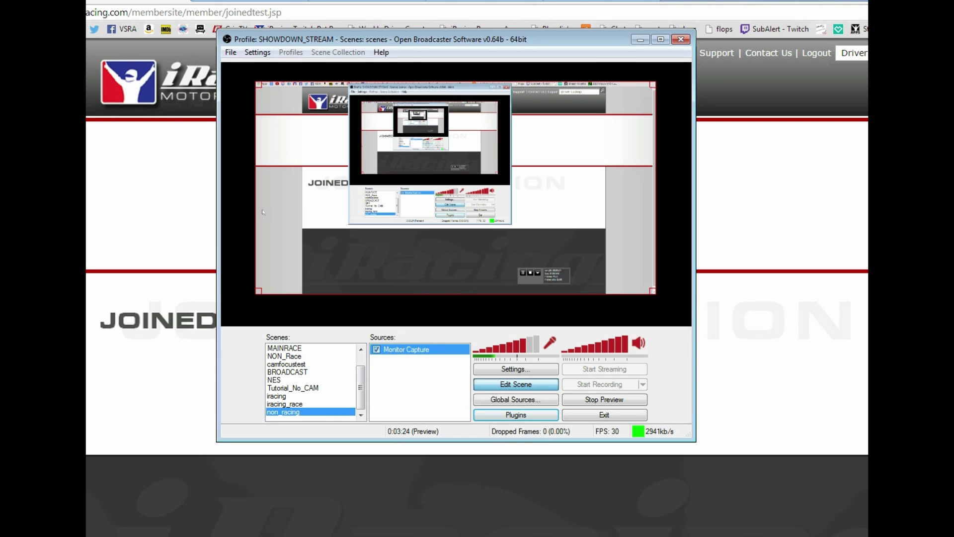
left_click_drag(496, 43, 534, 134)
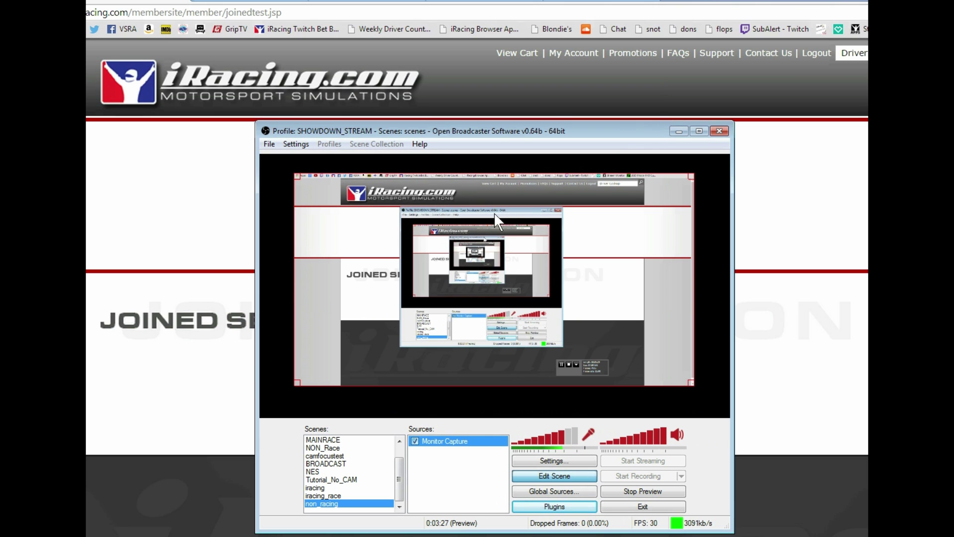
double_click(437, 442)
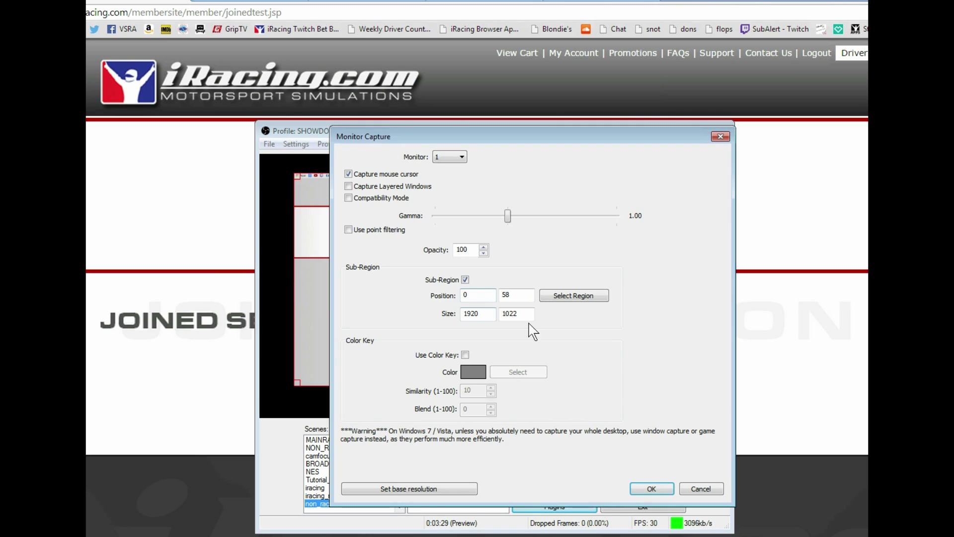
left_click(567, 299)
left_click_drag(375, 23, 383, 57)
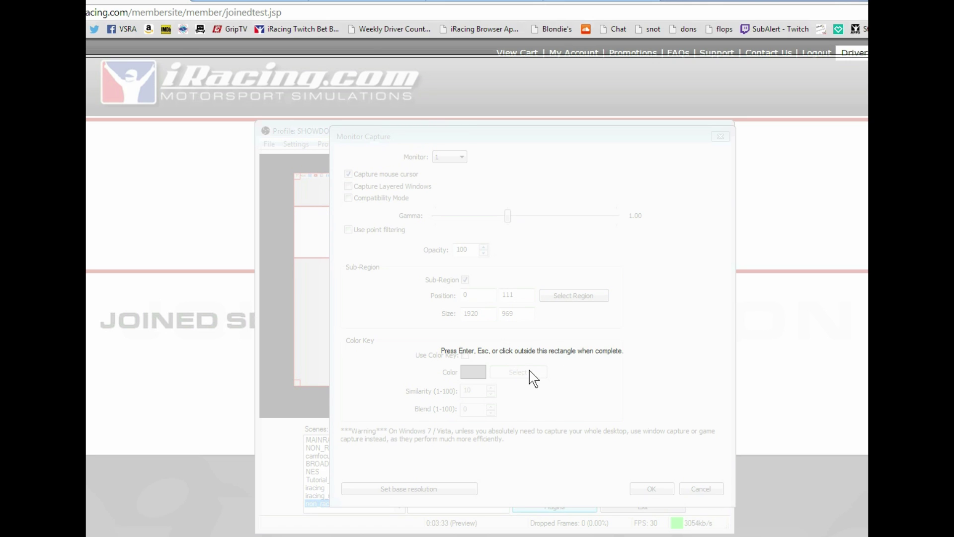
key("Return")
left_click(655, 489)
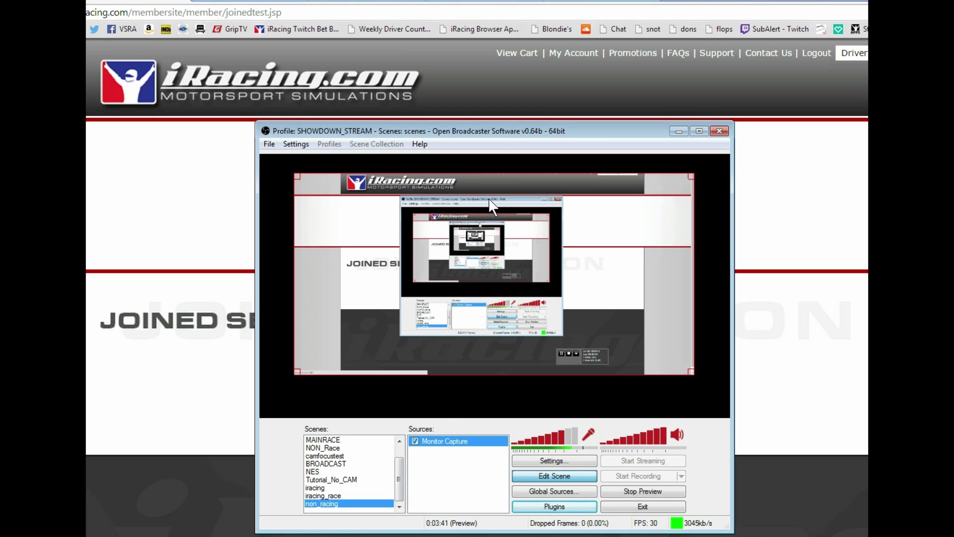
mouse_move(506, 271)
left_mouse_down()
mouse_move(503, 298)
mouse_move(510, 278)
left_mouse_up()
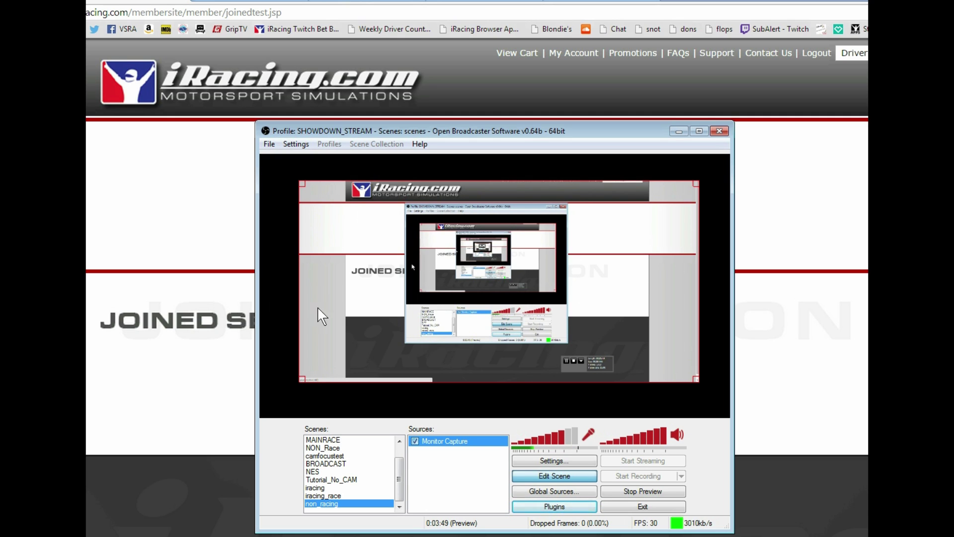
Pull the capture region's left and right edges inward for a 1251×969 region at 308,111
double_click(457, 450)
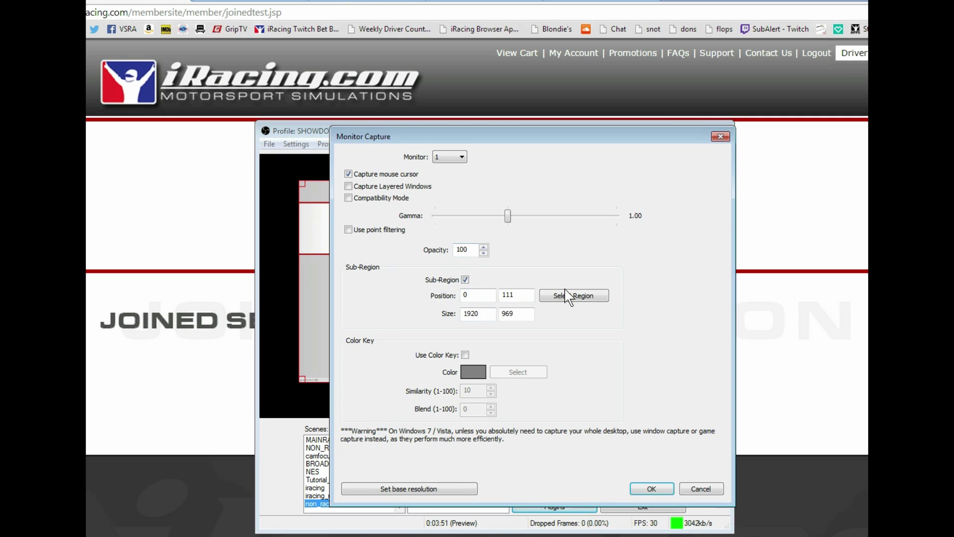
left_click(572, 295)
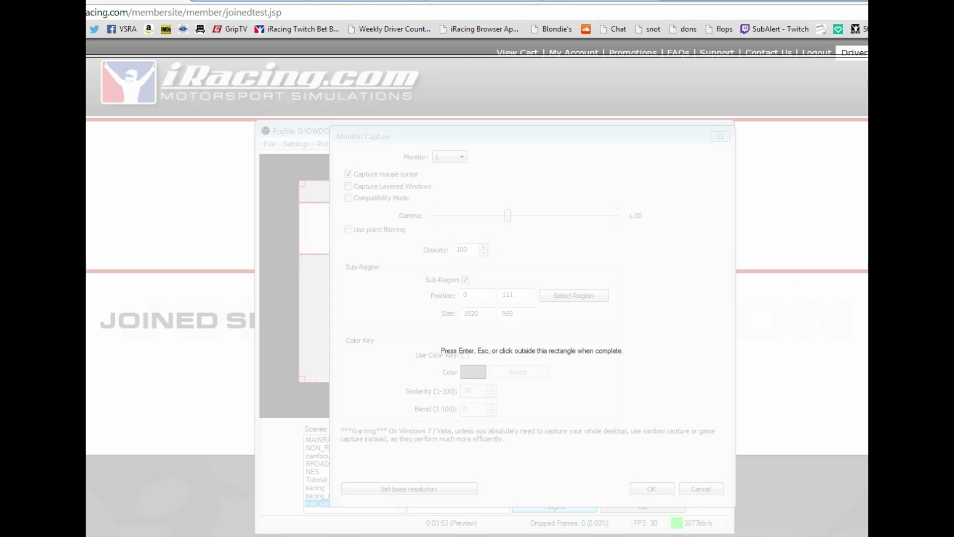
left_click_drag(86, 269, 136, 269)
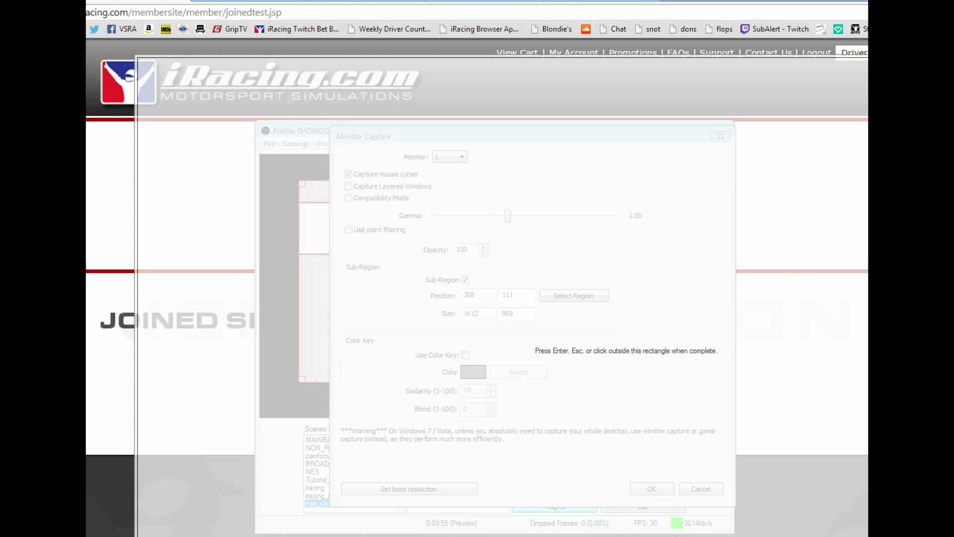
left_click_drag(869, 269, 722, 268)
key("Return")
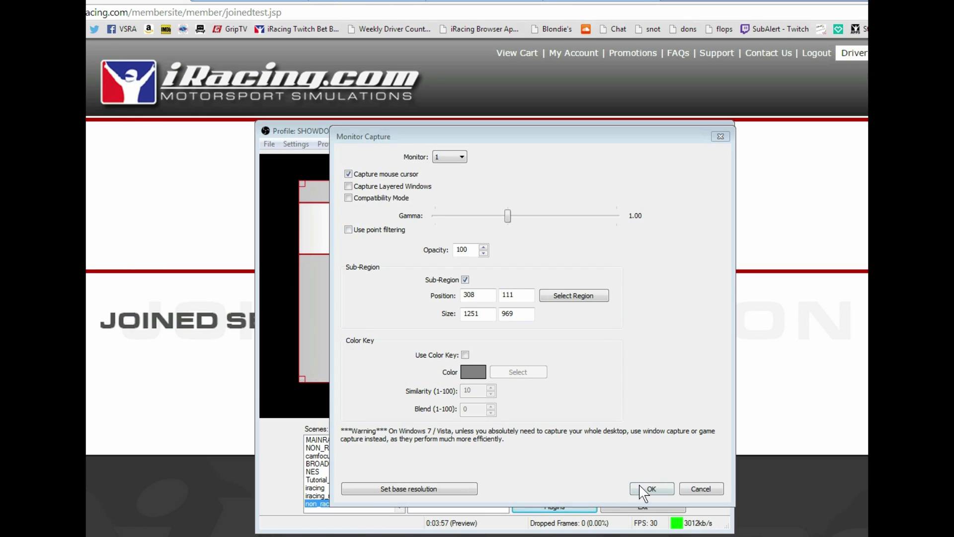
left_click(646, 491)
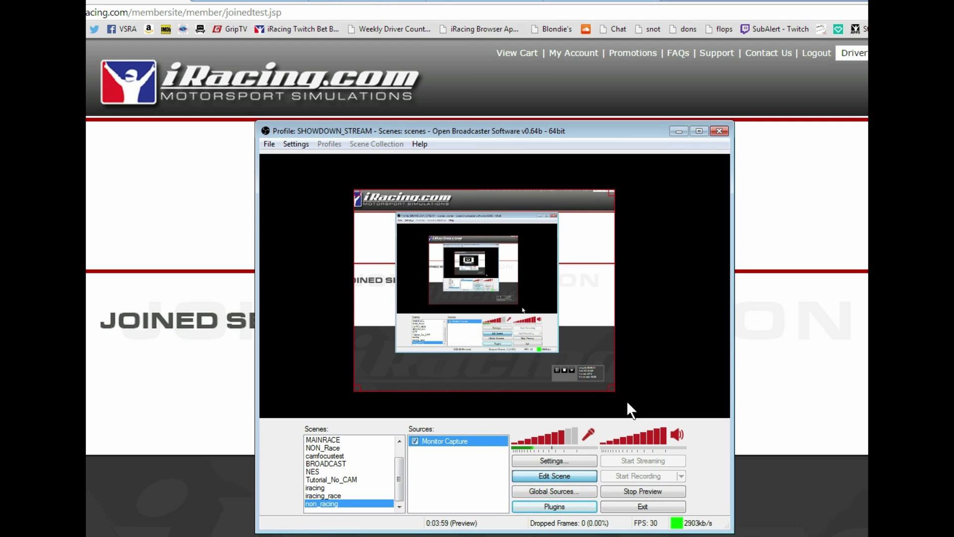
Move the cropped capture toward the canvas's top-left, then switch to iracing_race and back to non_racing
left_click_drag(594, 352, 520, 324)
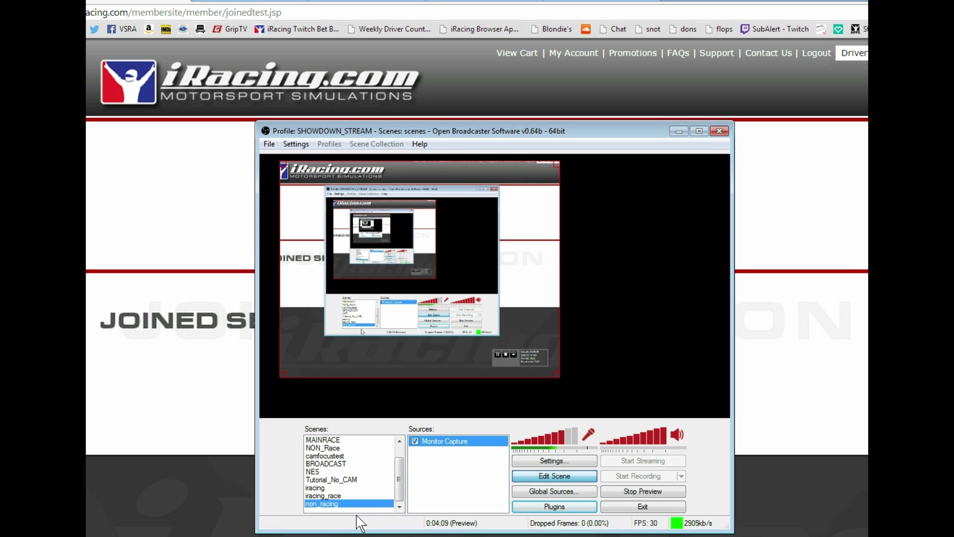
left_click(329, 496)
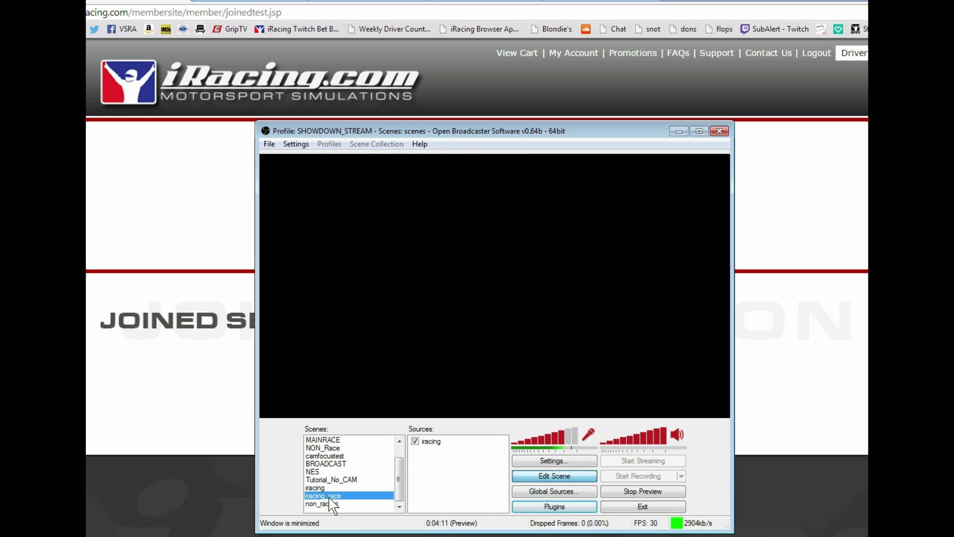
left_click(331, 503)
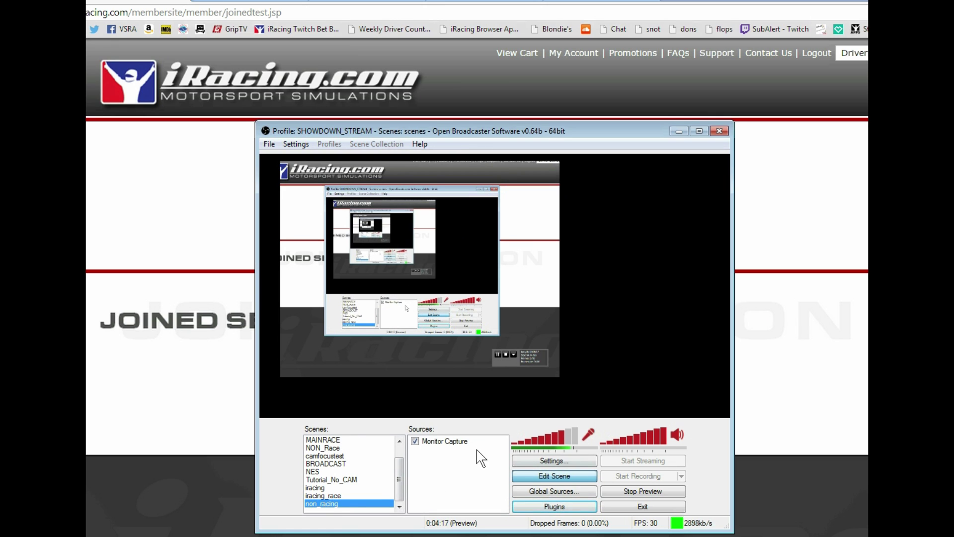
Add an Image source named Image showing the 9-5-2014_007.JPG photo
right_click(438, 460)
mouse_move(465, 469)
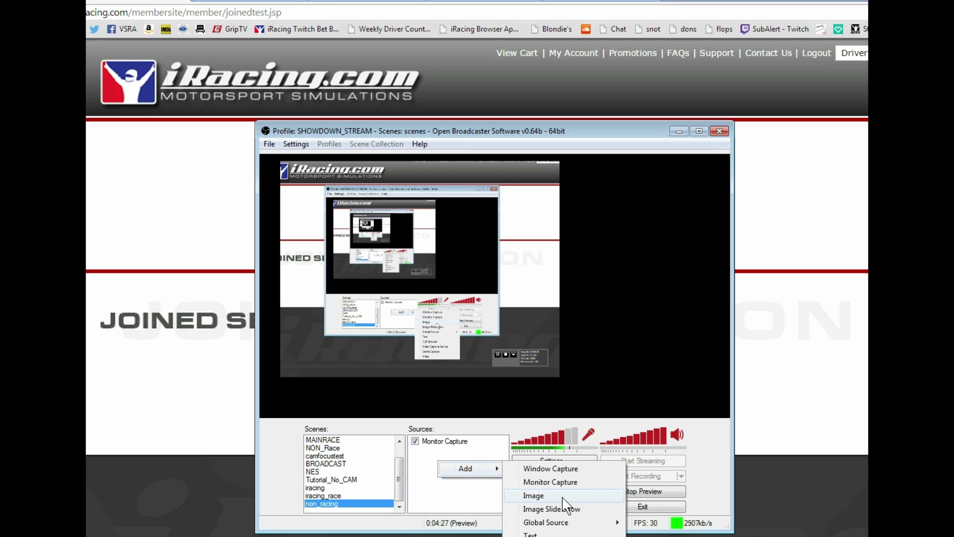
mouse_move(572, 525)
left_click(546, 496)
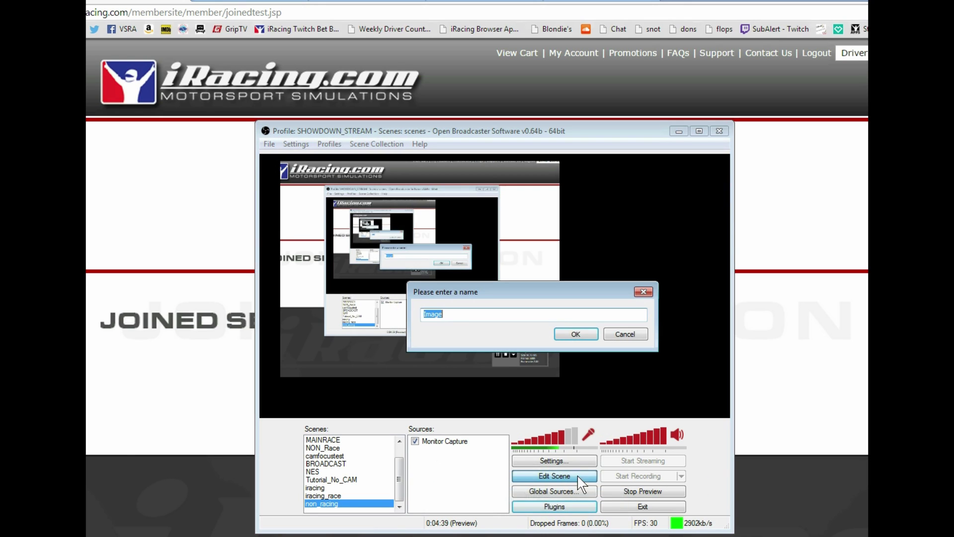
left_click(576, 333)
left_click(606, 222)
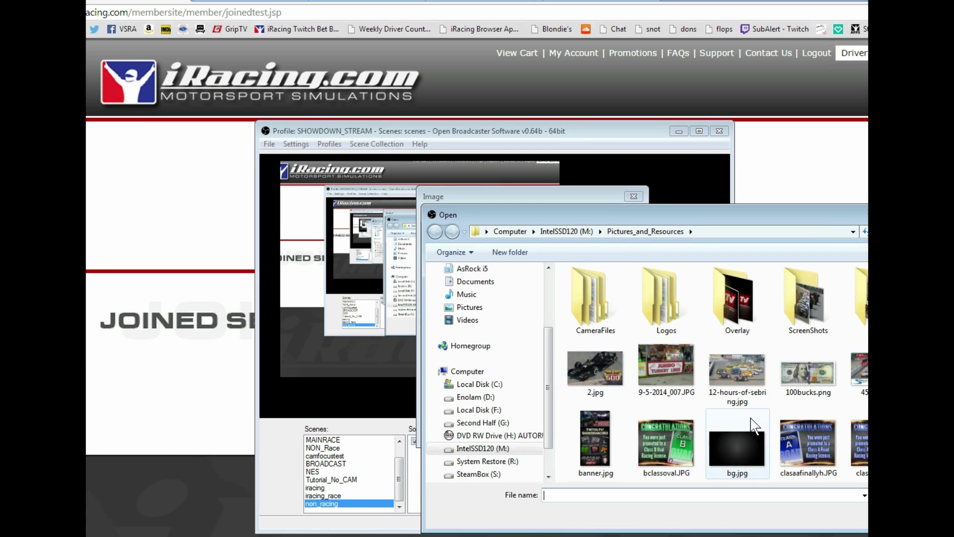
double_click(666, 368)
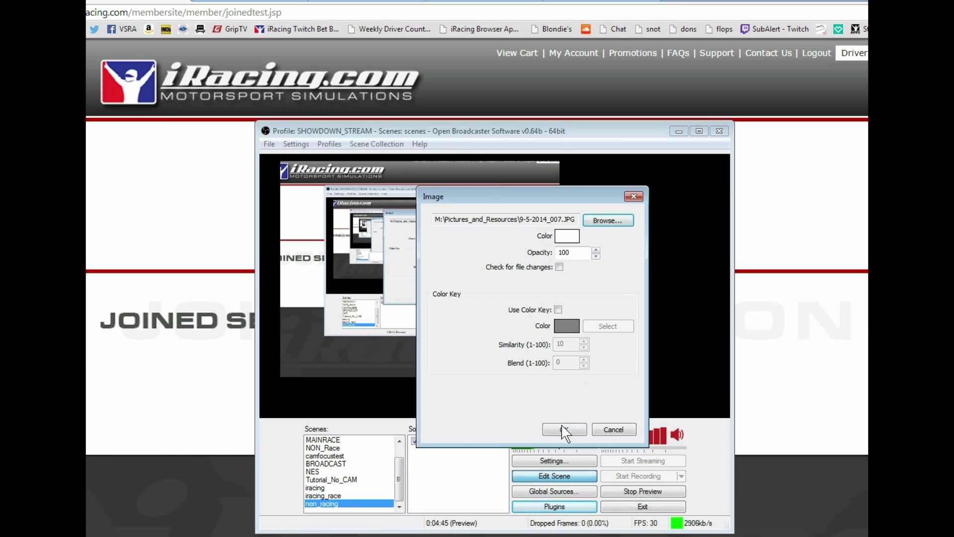
left_click(563, 429)
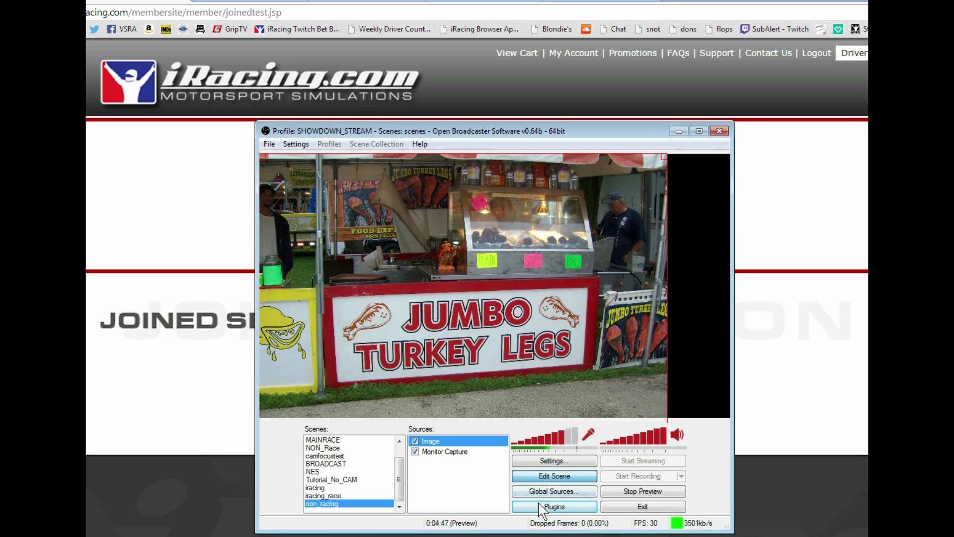
Shrink the turkey-legs image and place it in the canvas's top-right area
left_click_drag(599, 344, 590, 246)
left_click_drag(653, 359, 519, 258)
left_click_drag(441, 205, 588, 342)
left_click_drag(670, 397, 654, 253)
left_click_drag(579, 279, 574, 288)
key("Left")
key("Left")
key("Left")
key("Left")
key("Left")
key("Left")
key("Left")
key("Left")
key("Up")
key("Up")
key("Up")
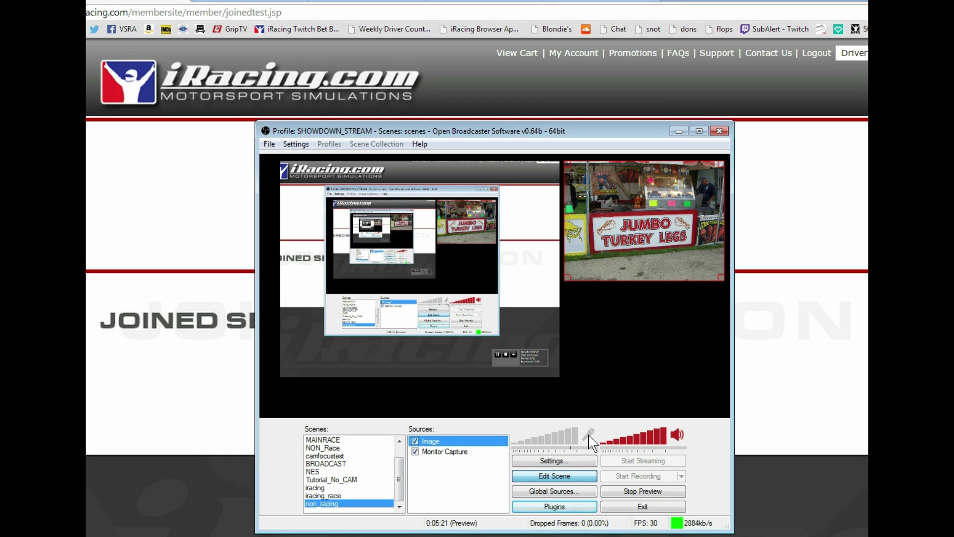
Lower the microphone to 73%, then, after testing mute and full volume, set desktop audio to 91%
mouse_move(576, 437)
left_mouse_down()
mouse_move(561, 436)
mouse_move(574, 438)
left_mouse_up()
left_click(674, 438)
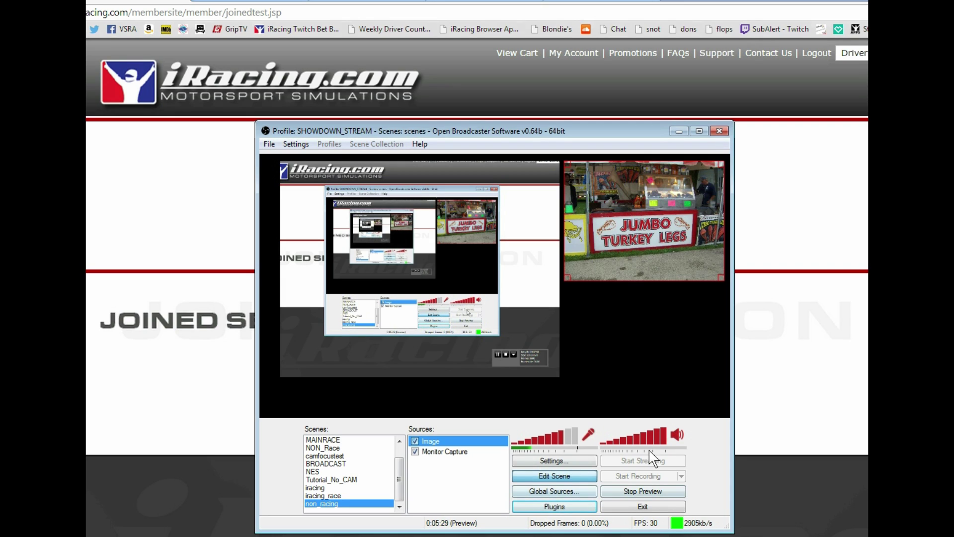
left_click(677, 434)
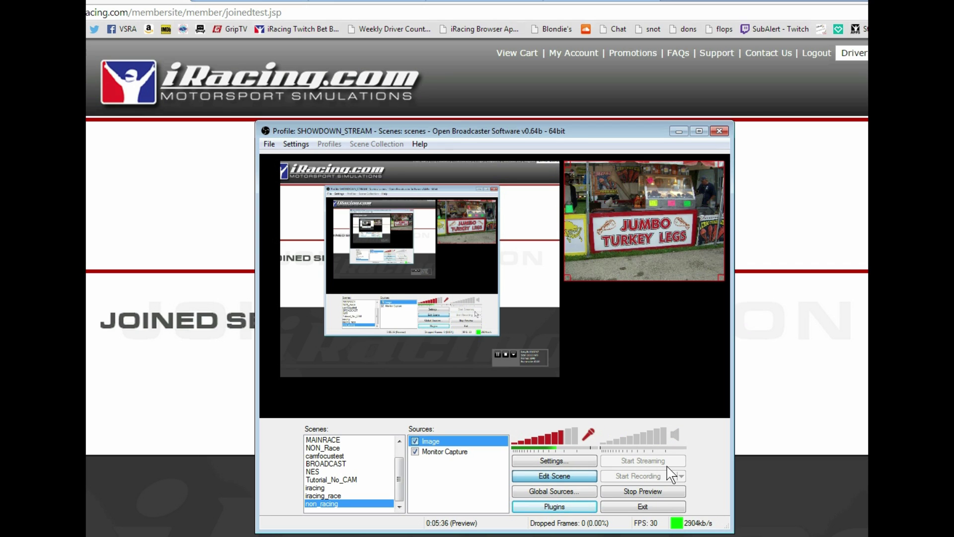
left_click(675, 436)
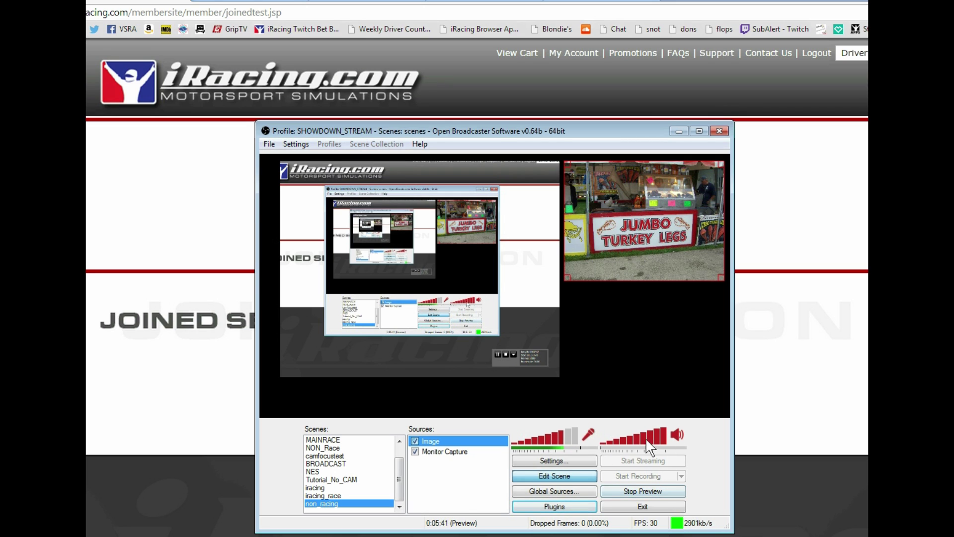
left_click_drag(666, 441, 721, 462)
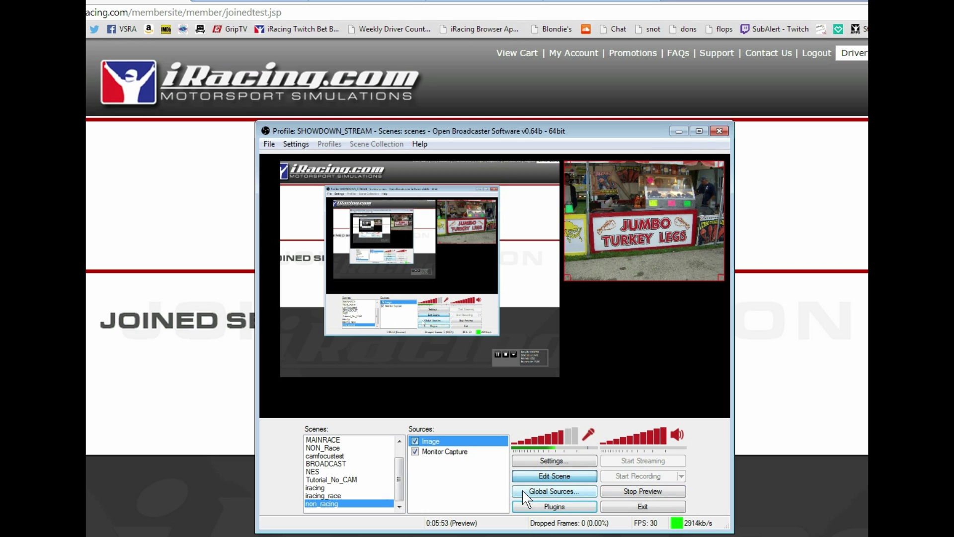
Select the Image source and move the turkey-legs picture toward the preview centre
right_click(438, 480)
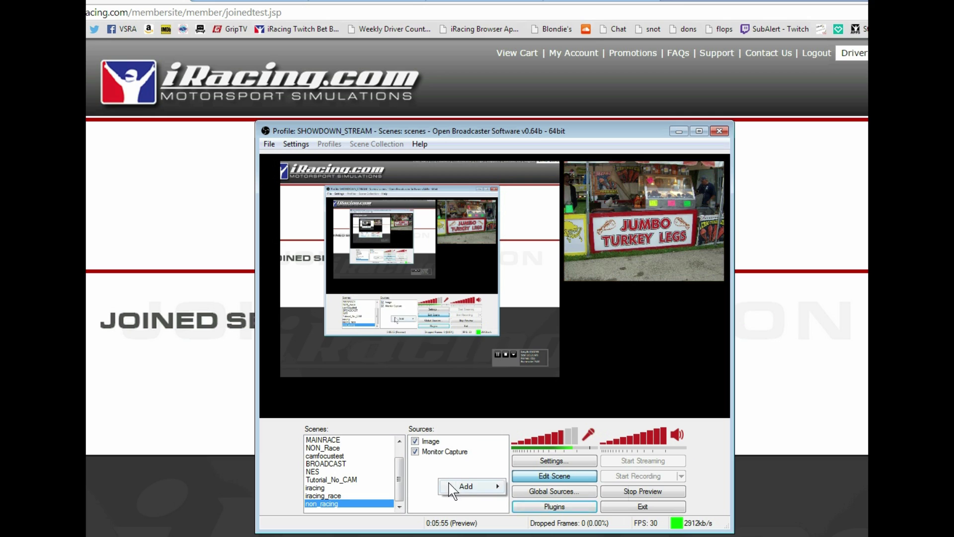
mouse_move(478, 489)
left_click(420, 485)
left_click(432, 440)
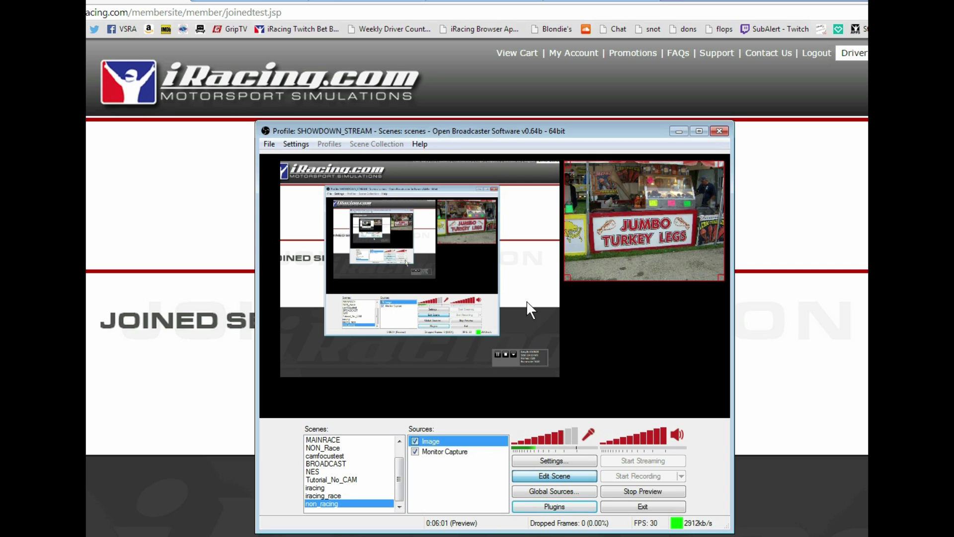
left_click_drag(627, 236, 567, 267)
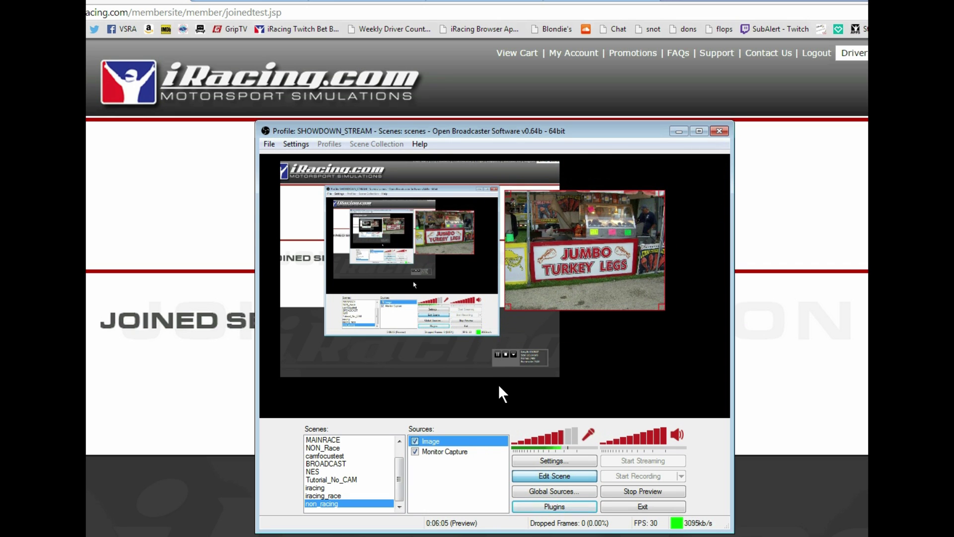
Move the Image source below Monitor Capture with Ctrl+Down and shift the picture down-right
right_click(429, 442)
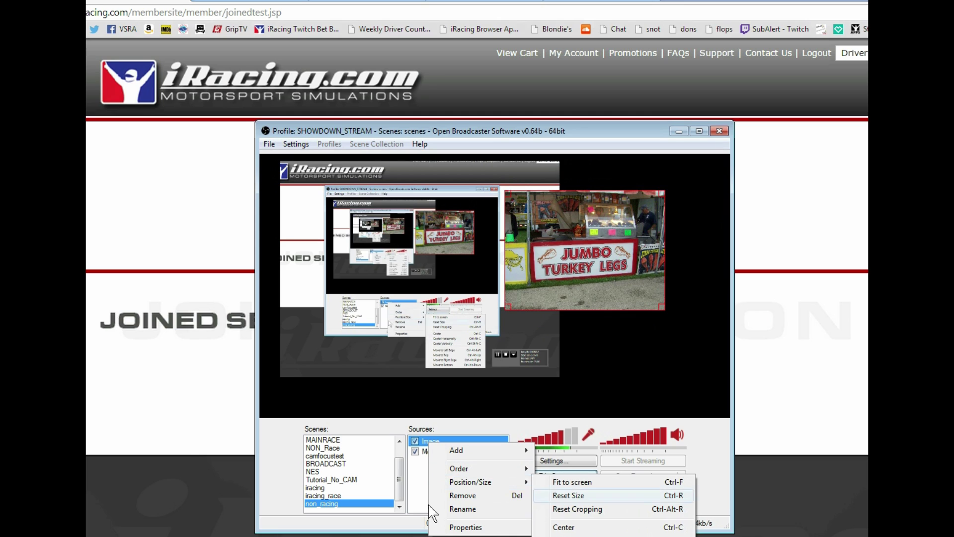
left_click(424, 482)
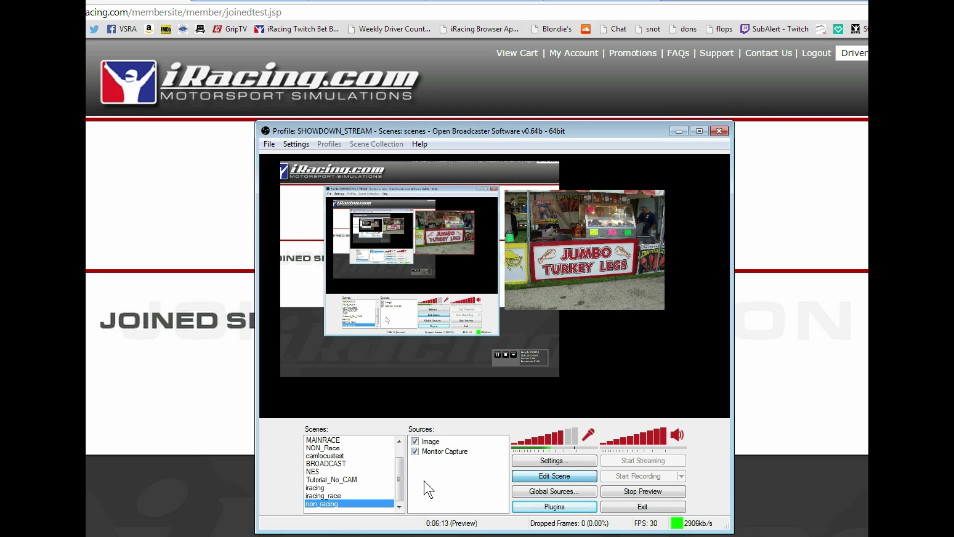
left_click(432, 441)
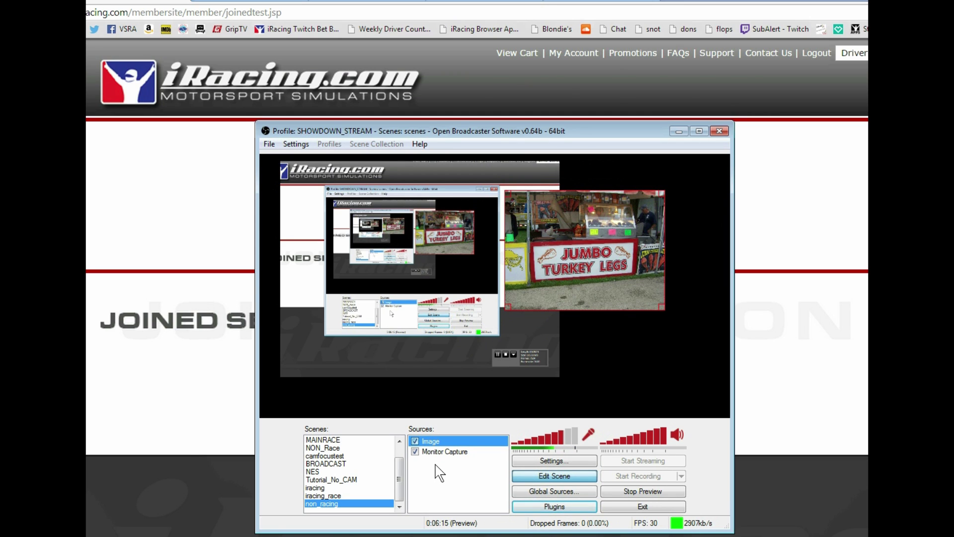
key("ctrl+Down")
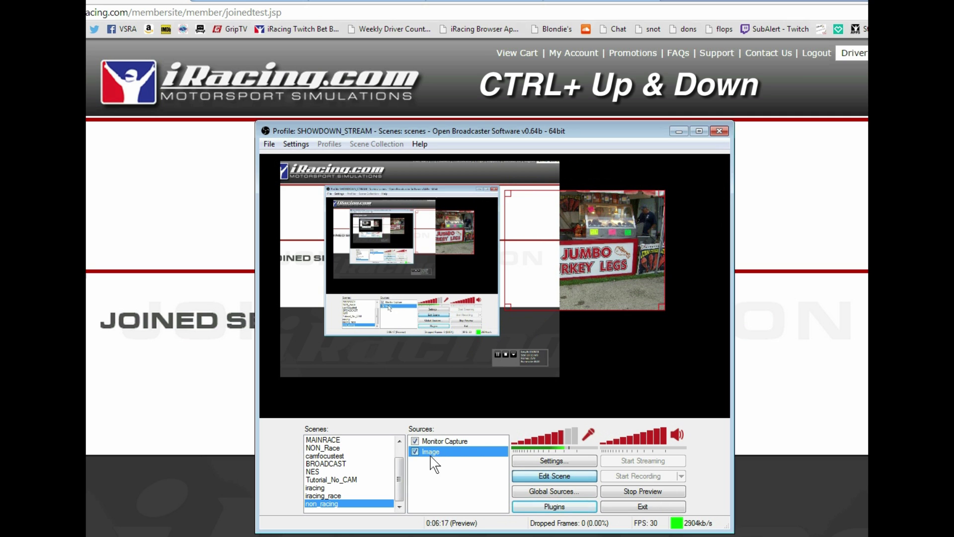
left_click_drag(581, 299, 618, 281)
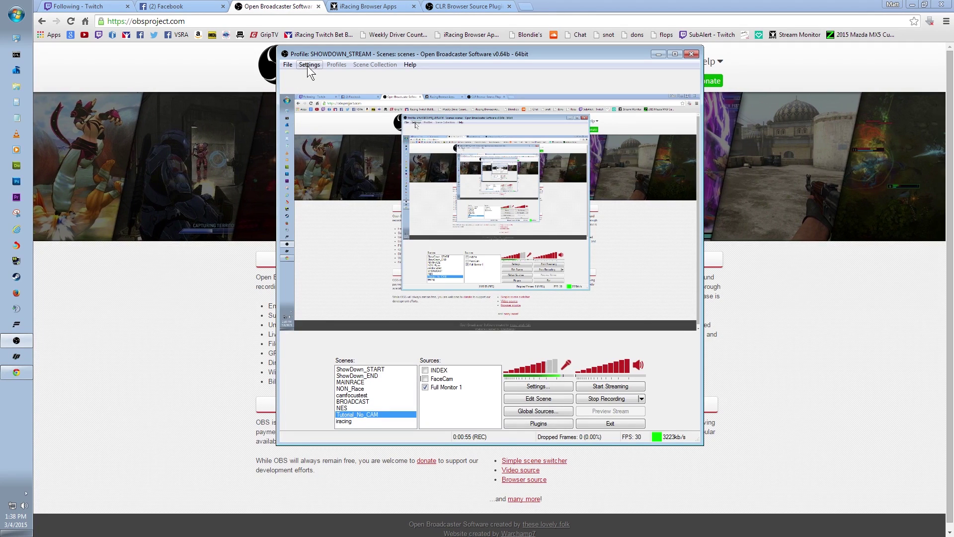
Open Settings, reposition the window, and view the Encoding then Broadcast Settings pages
left_click(309, 65)
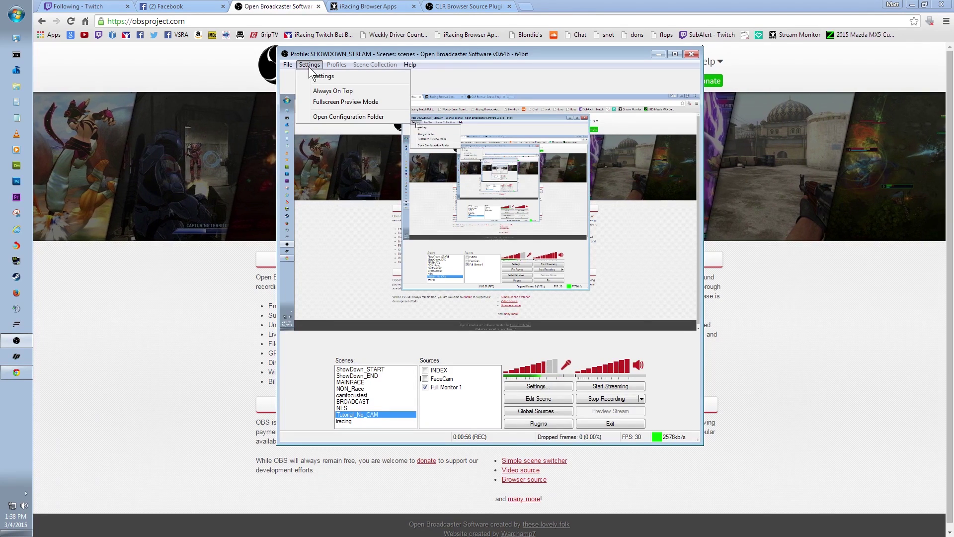
left_click(323, 76)
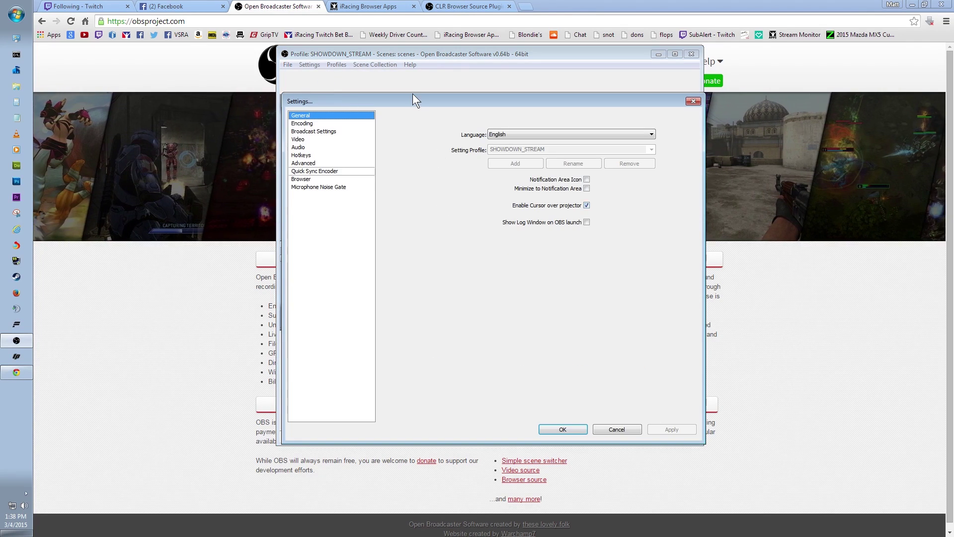
left_click_drag(419, 100, 419, 82)
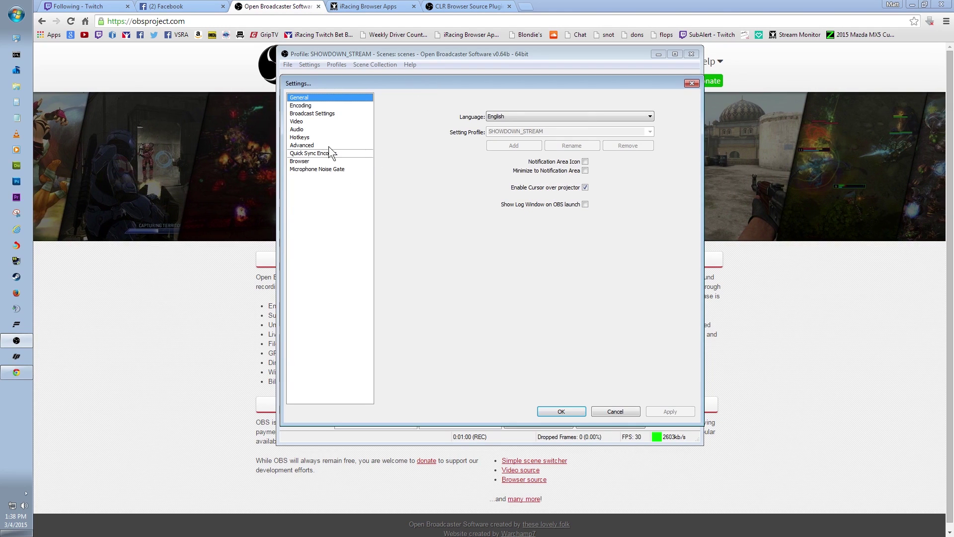
left_click_drag(428, 83, 432, 79)
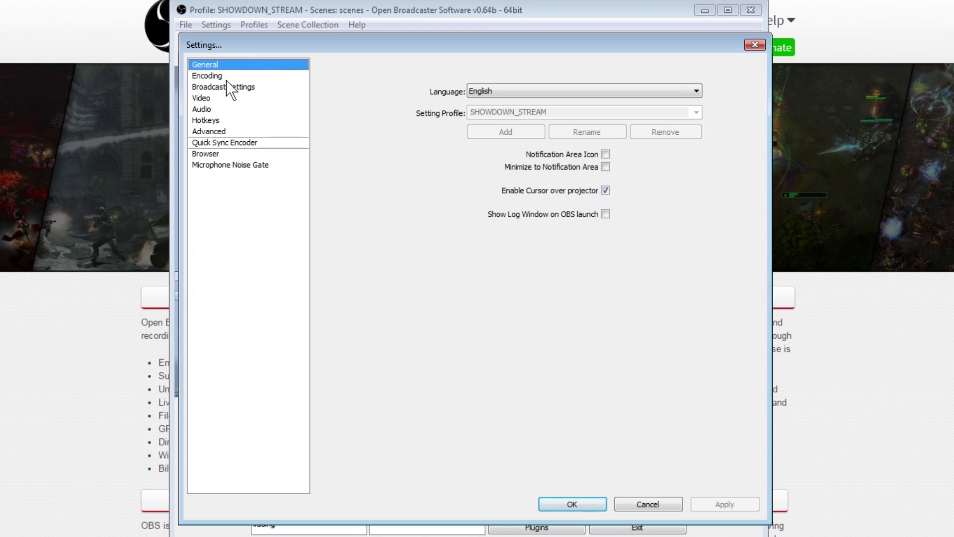
left_click(223, 75)
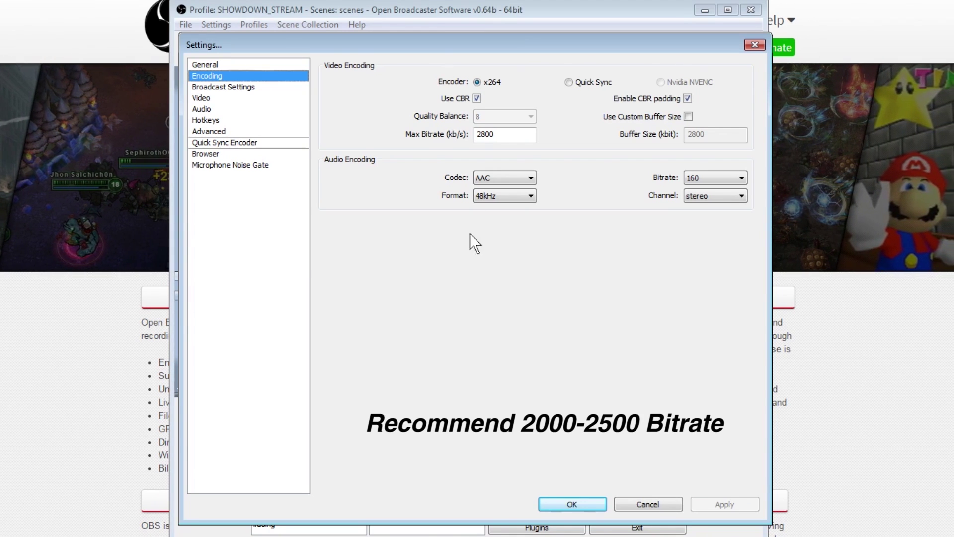
left_click(234, 88)
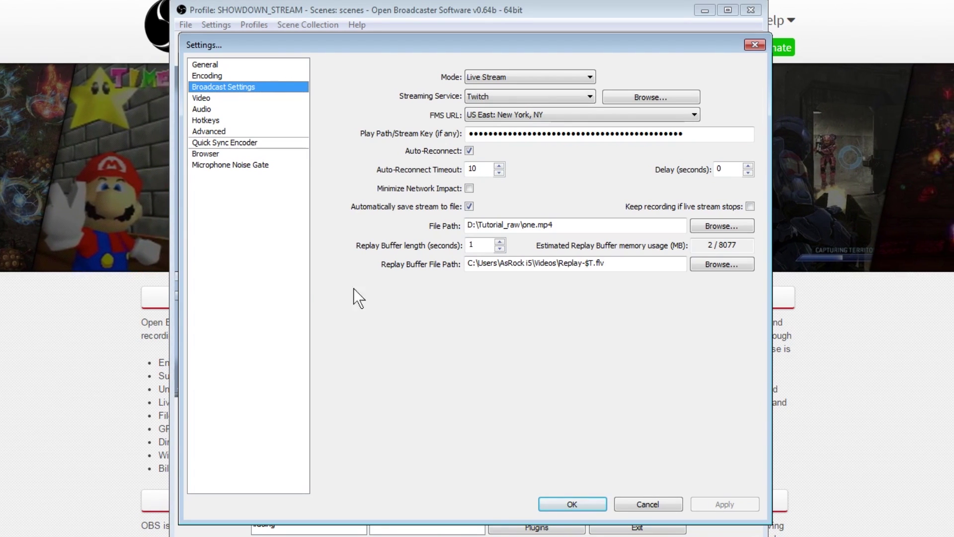
On the Video page, keep the AMD Radeon HD 7900 Series video adapter
left_click(208, 99)
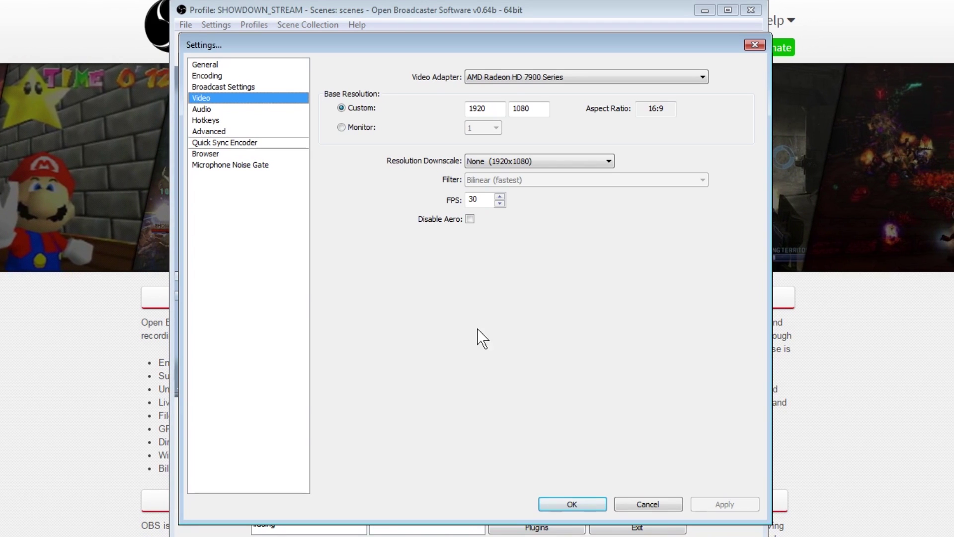
left_click(522, 75)
left_click(521, 74)
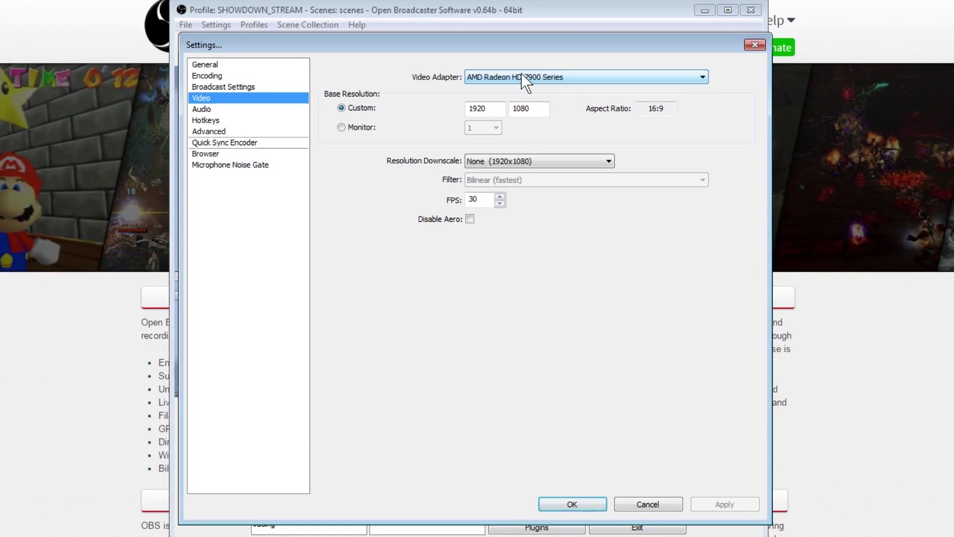
left_click(521, 75)
left_click(527, 75)
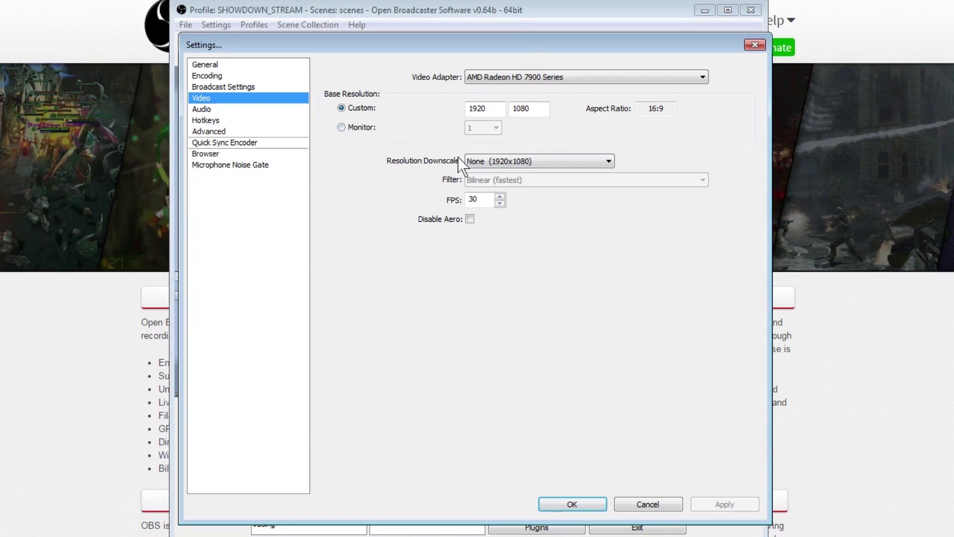
Try a 1280x720 downscale with the Bilinear filter, then go to Audio without applying it
left_click(551, 166)
left_click(529, 194)
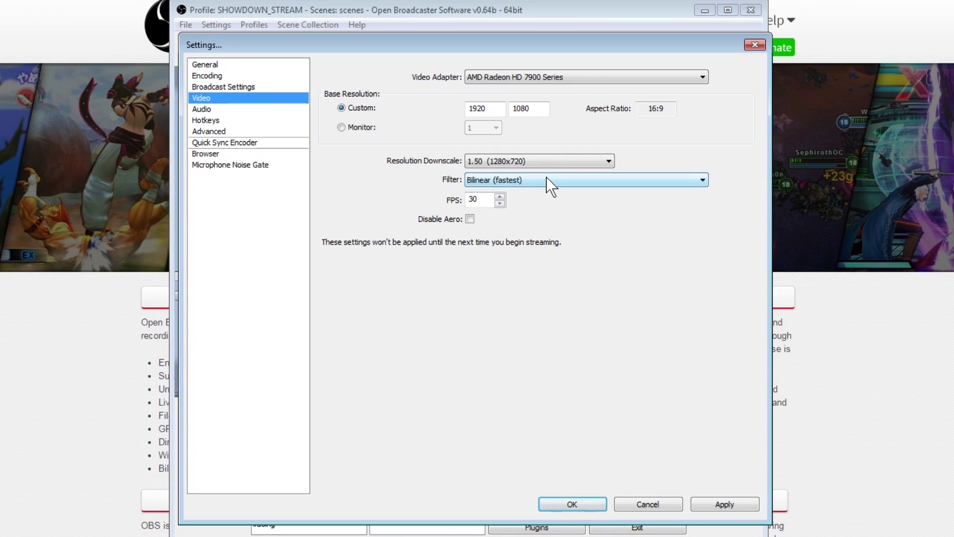
left_click(547, 179)
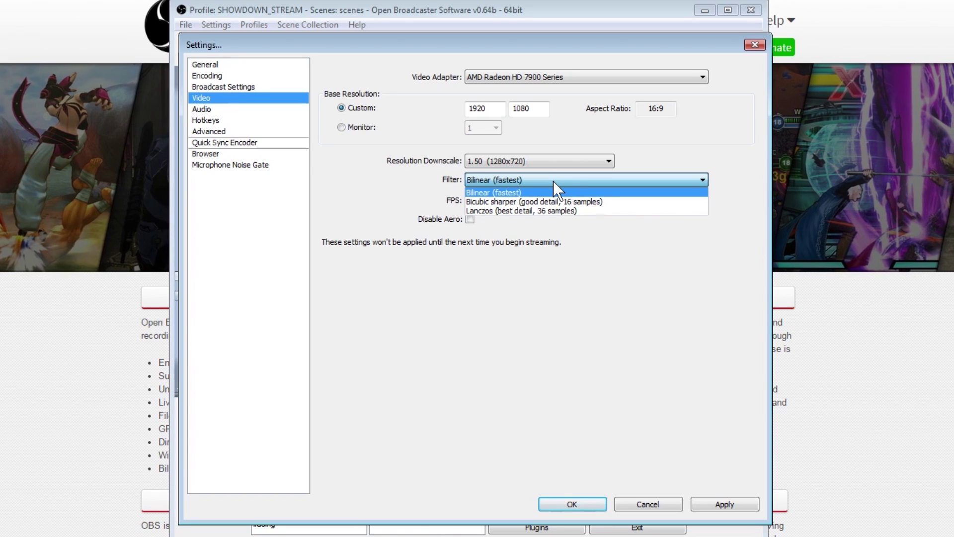
left_click(545, 179)
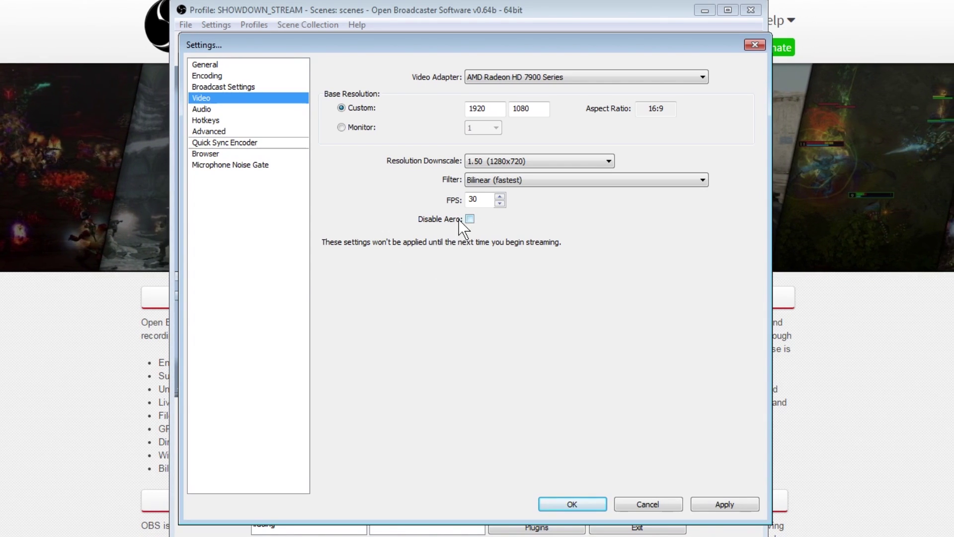
left_click(202, 109)
left_click(469, 364)
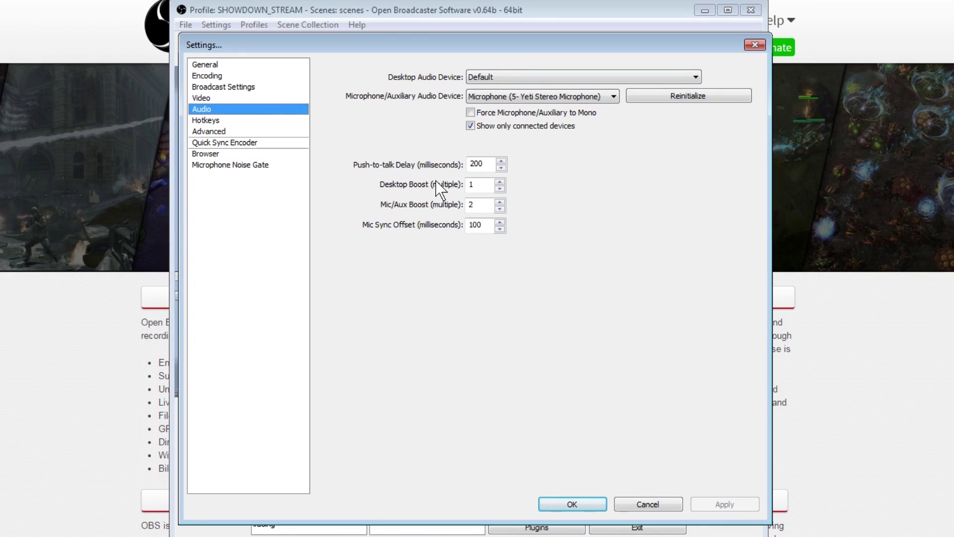
Keep the Yeti microphone as the audio input and show the Hotkeys settings page
left_click(553, 99)
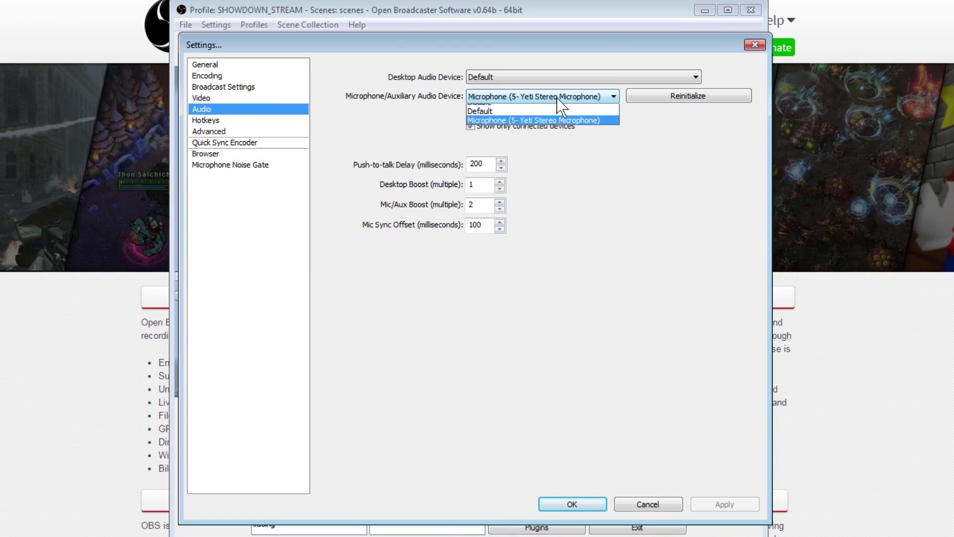
left_click(553, 128)
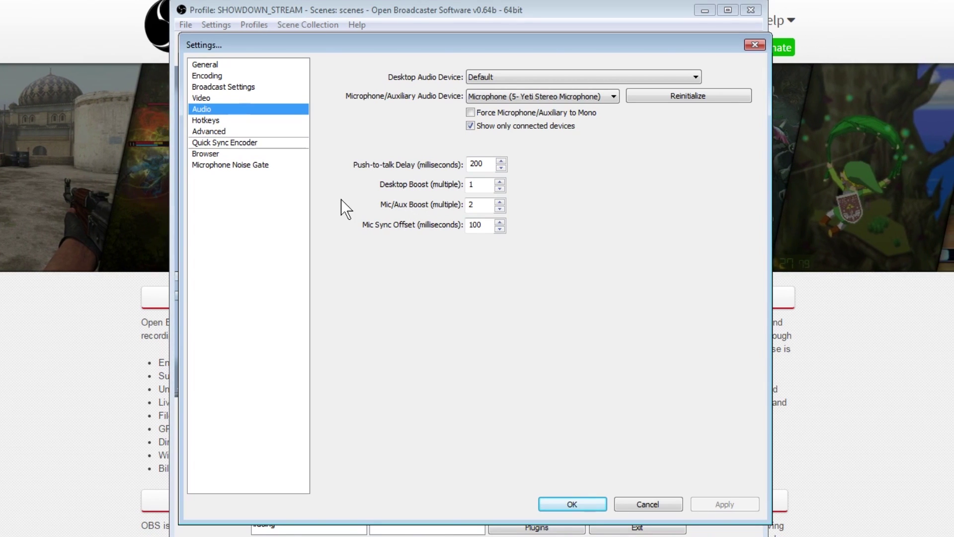
left_click(209, 121)
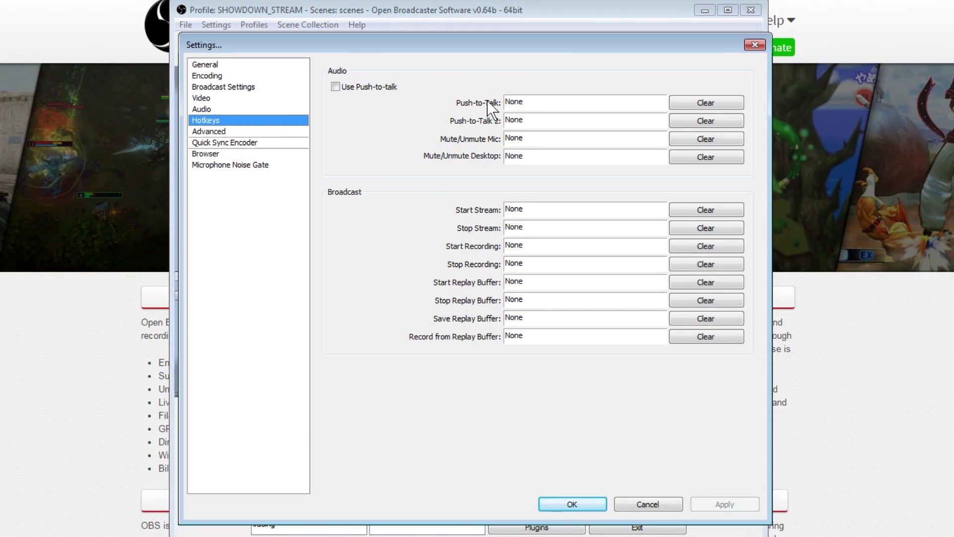
Review Advanced settings keeping the main encoding profile, check Quick Sync, then close Settings unchanged
left_click(209, 132)
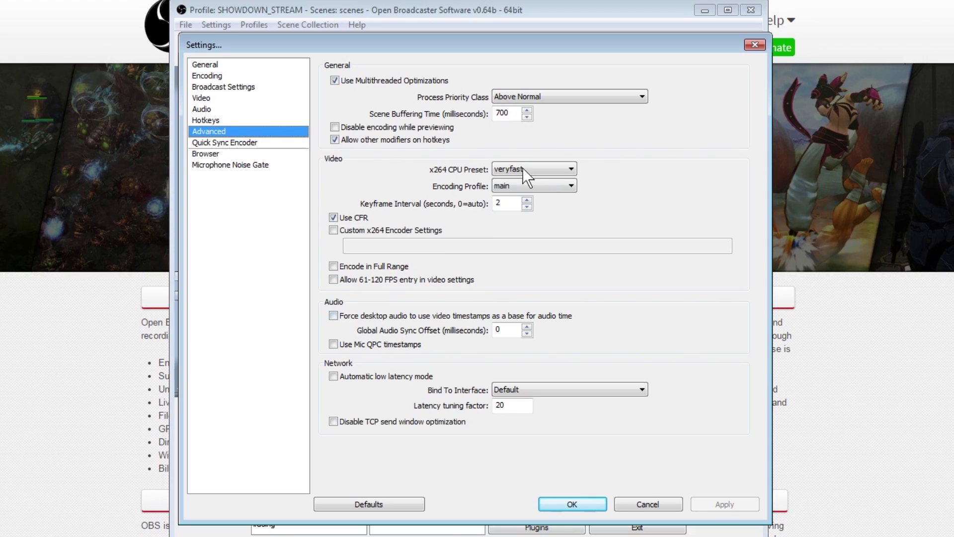
left_click(556, 185)
left_click(556, 185)
left_click(556, 185)
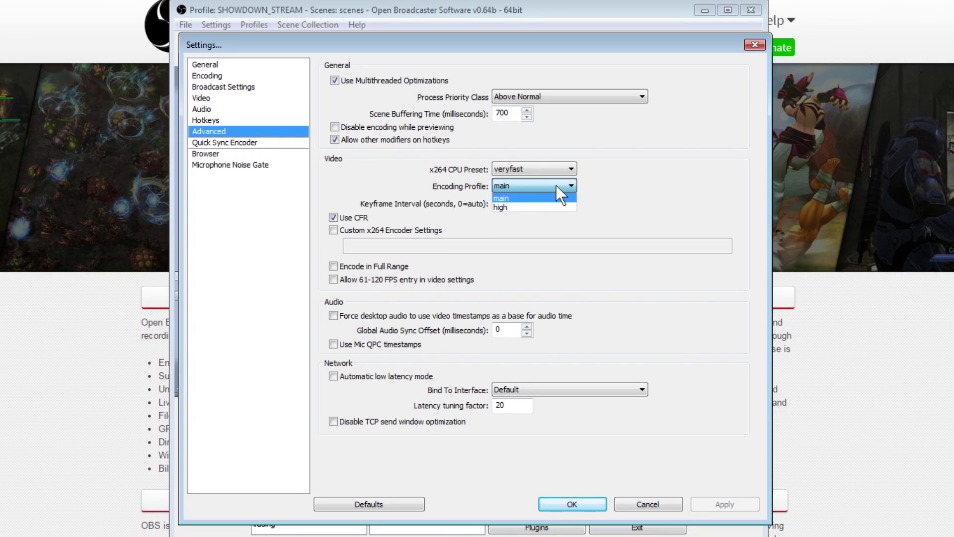
left_click(556, 185)
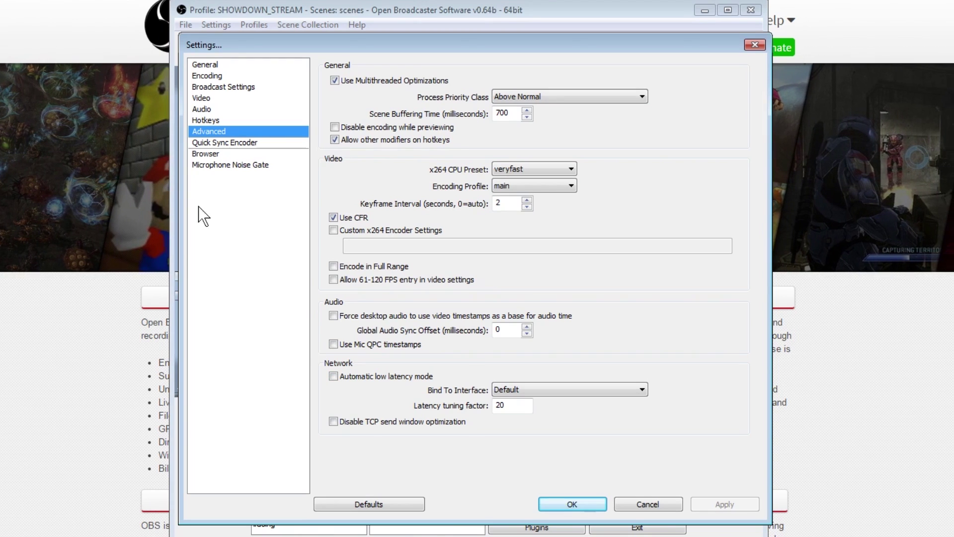
left_click(214, 143)
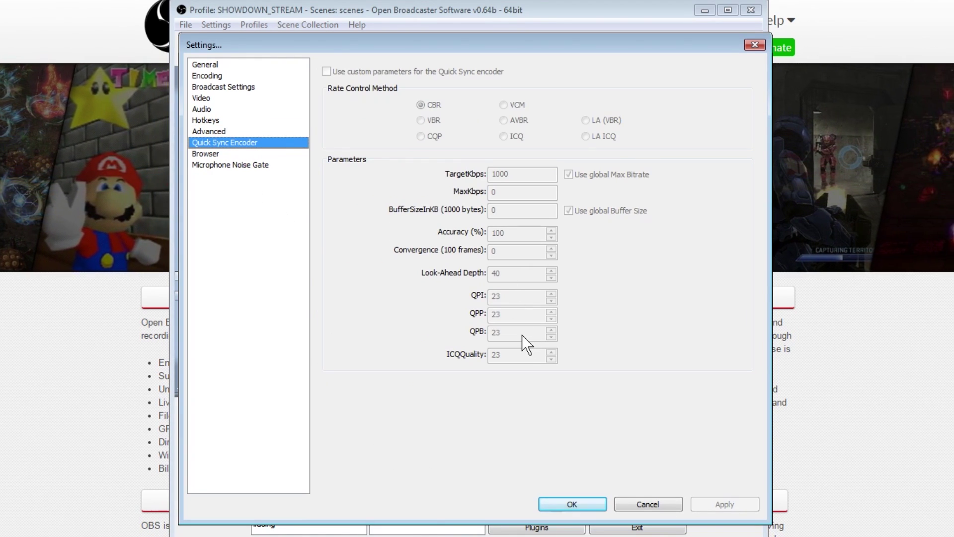
left_click(568, 505)
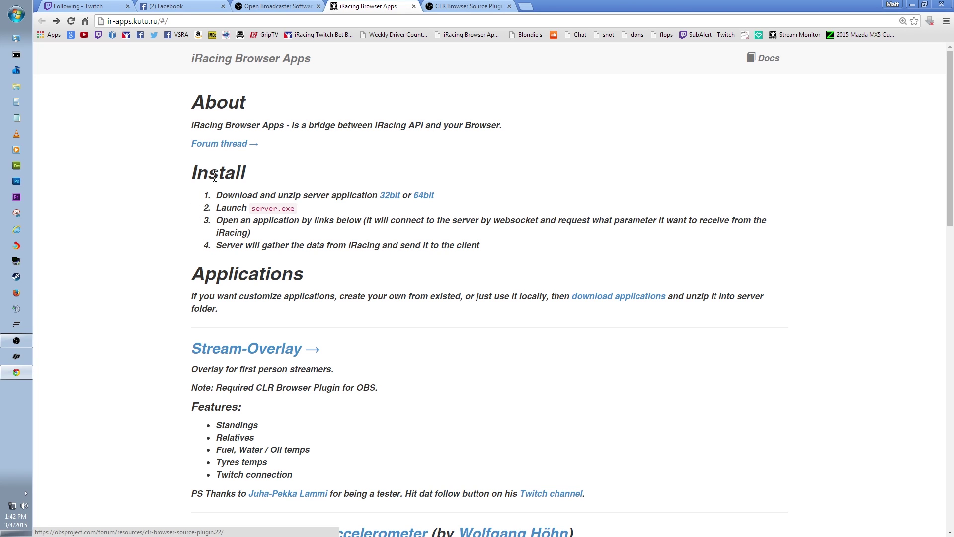
Highlight the Install instructions on the iRacing Browser Apps page
left_click_drag(189, 173, 483, 248)
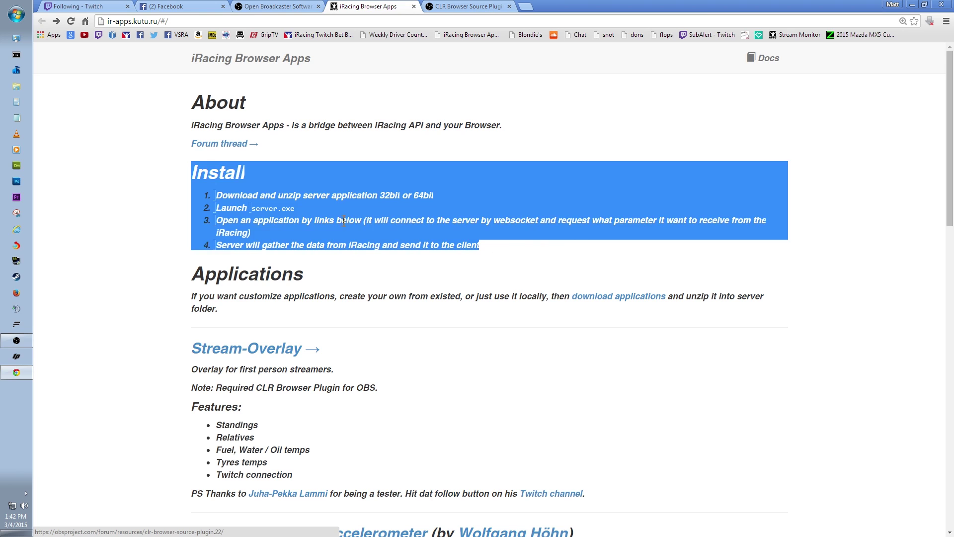
left_click(321, 232)
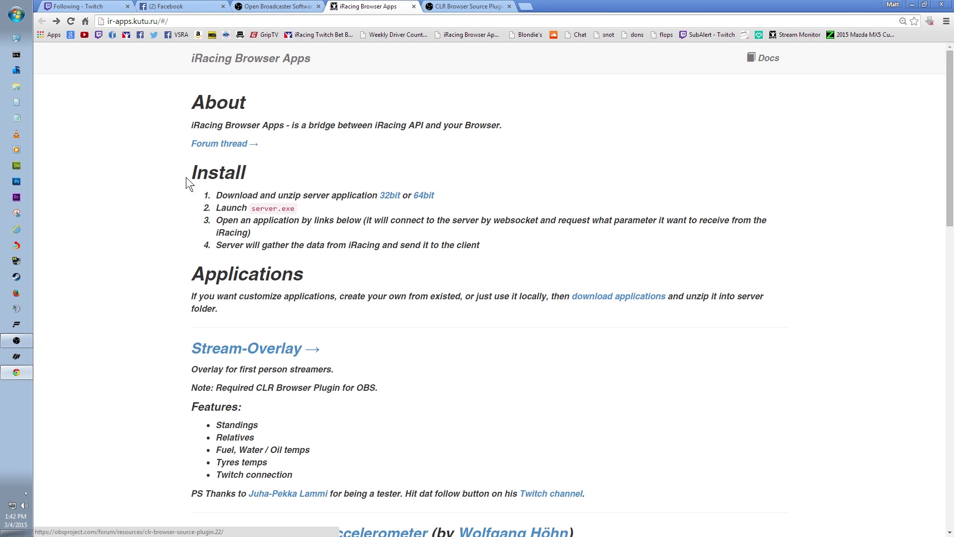
left_click_drag(191, 172, 486, 244)
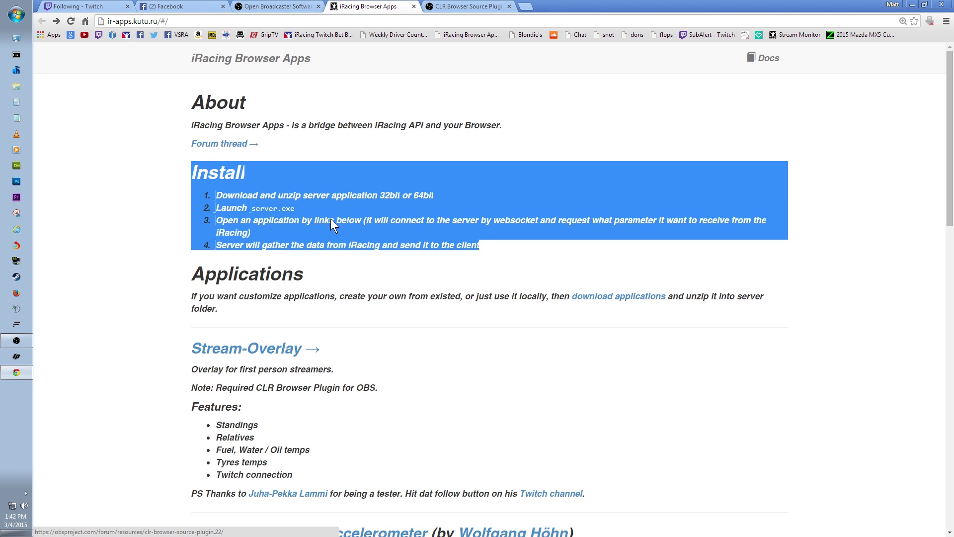
left_click(372, 189)
Save the 64-bit server zip to the Desktop
left_click(426, 195)
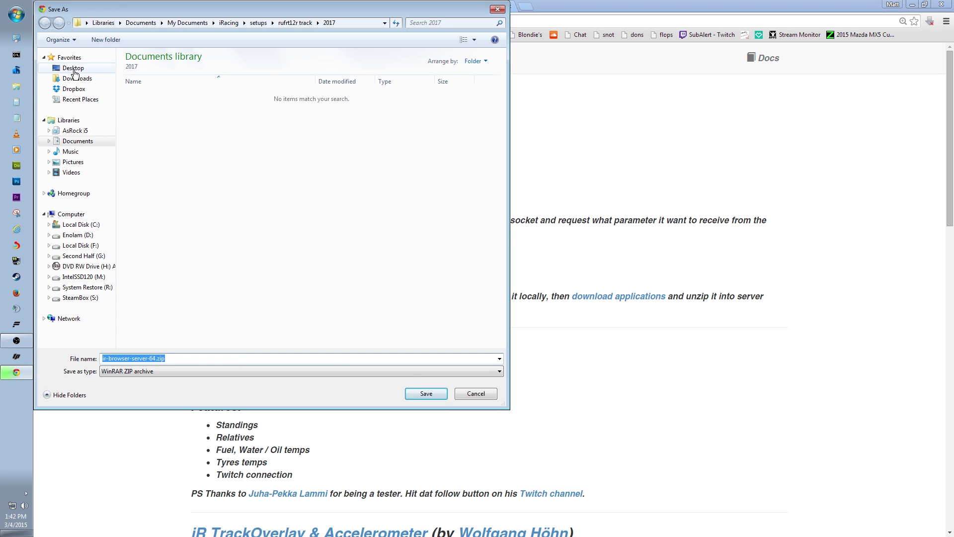
left_click(71, 69)
left_click(432, 395)
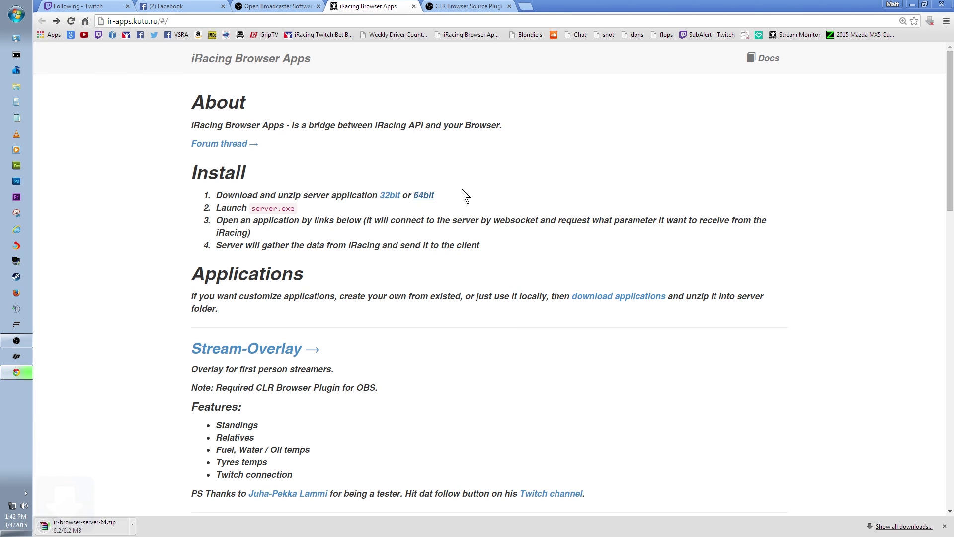
left_click(134, 527)
left_click(133, 528)
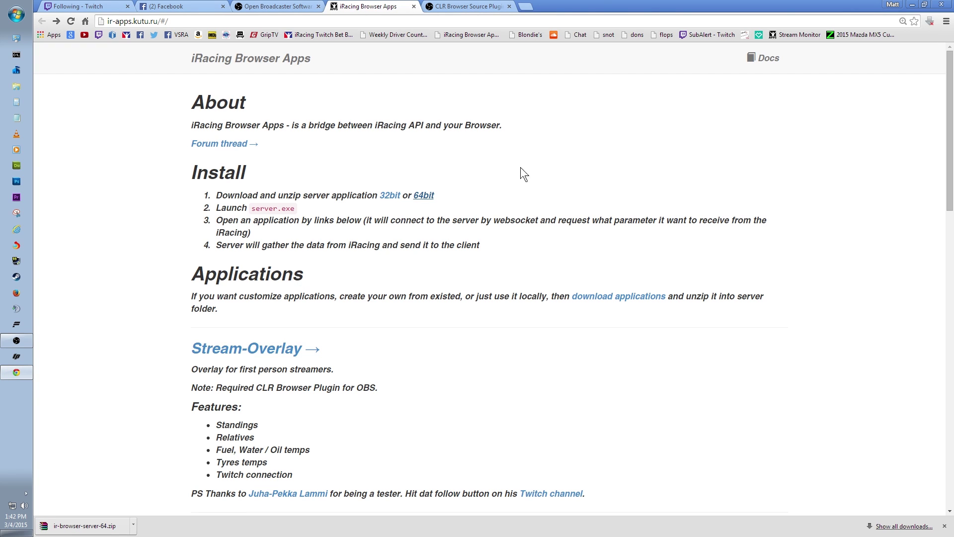
Reposition the server zip on the desktop, then go to the CLR Browser Source Plugin page
left_click(912, 6)
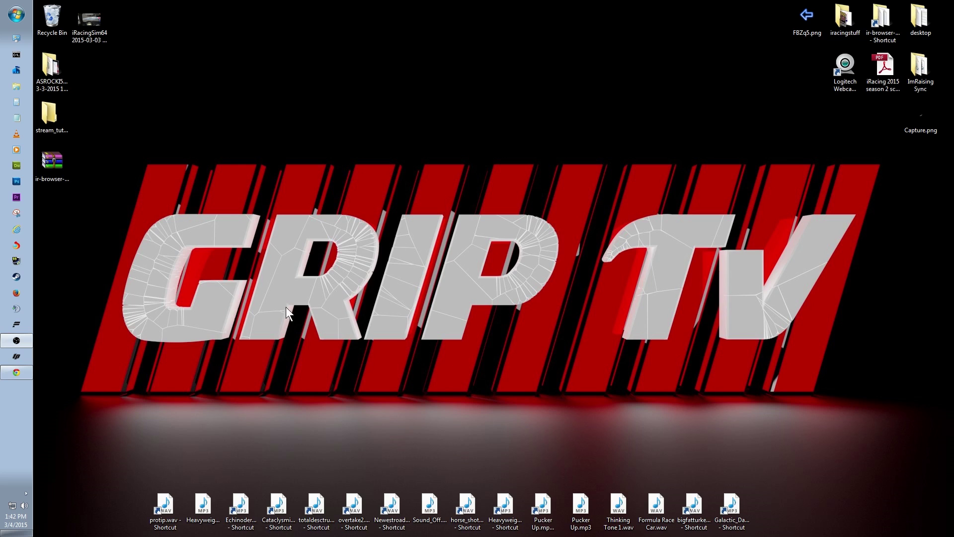
left_click_drag(48, 161, 350, 61)
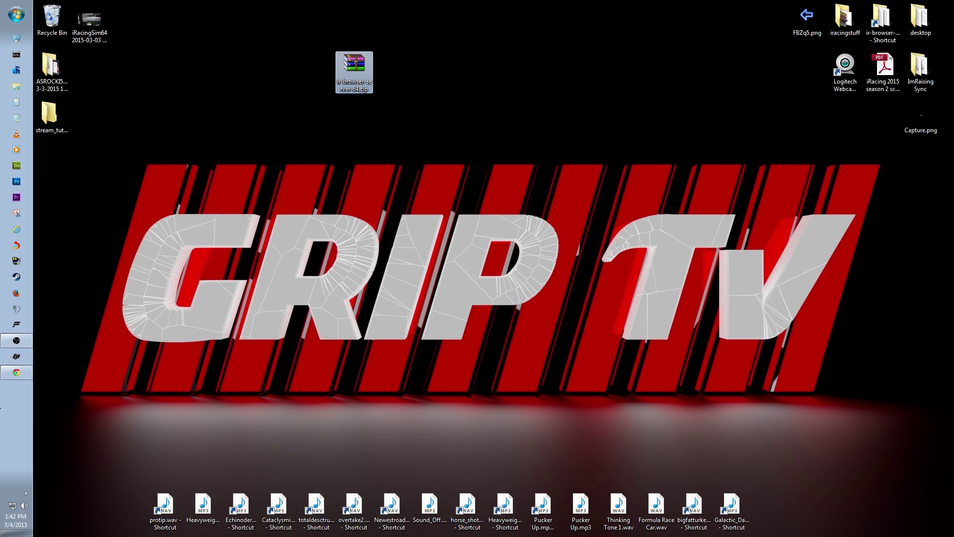
left_click(16, 373)
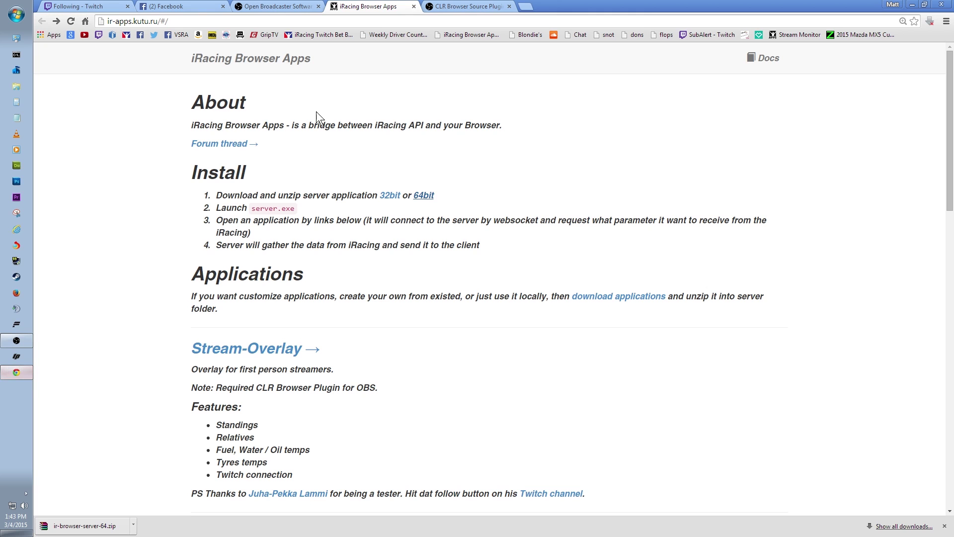
left_click(462, 5)
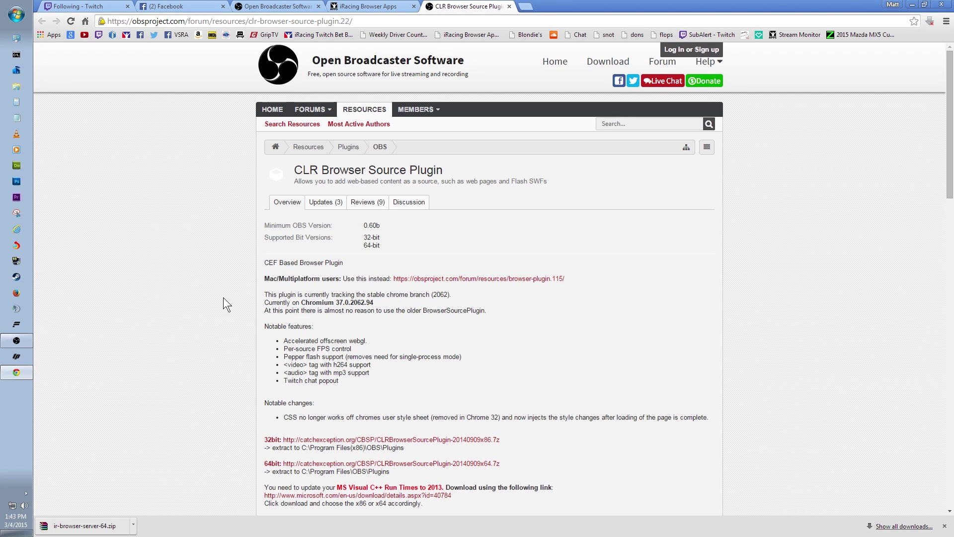
Save CLRBrowserSourcePlugin-20140909x64.7z to the Desktop, then minimize the browser
scroll(211, 423, "down", 3)
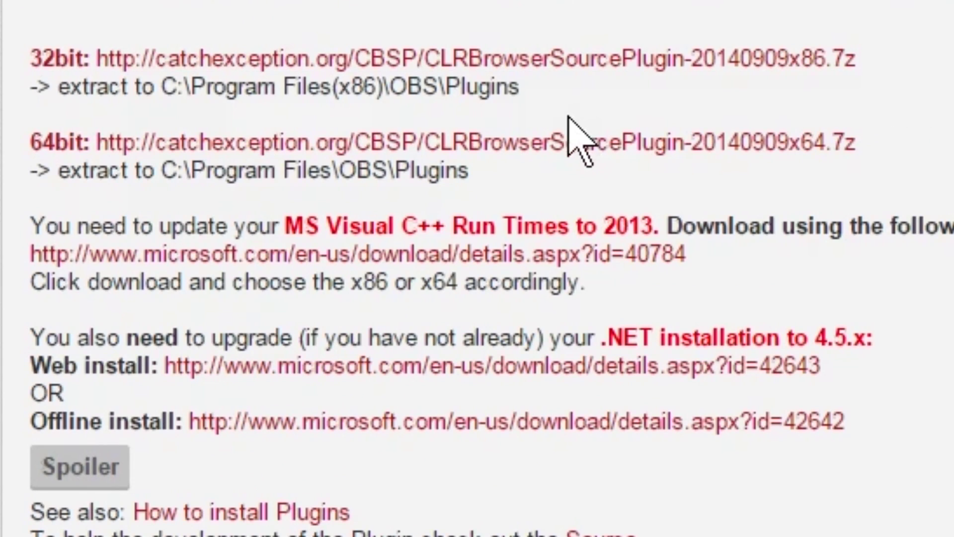
left_click(599, 143)
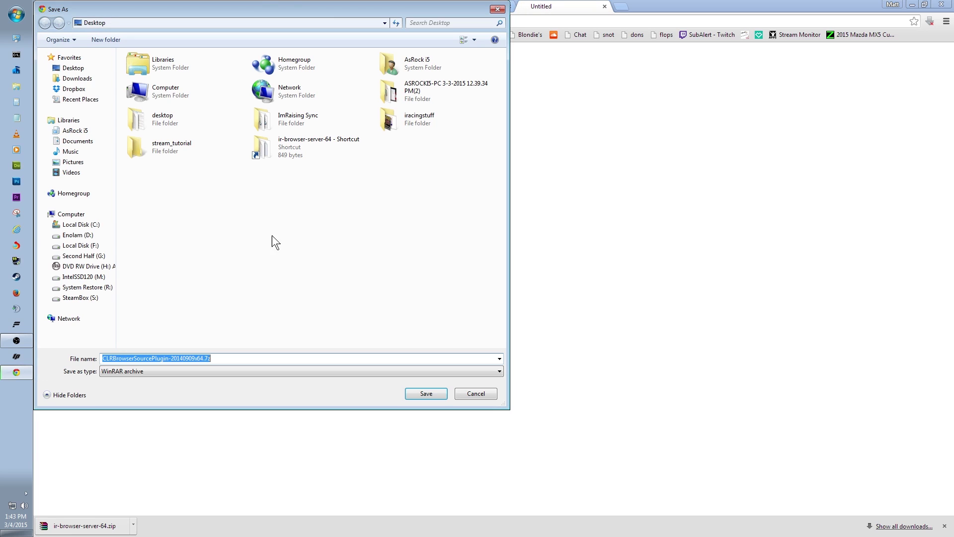
left_click(426, 393)
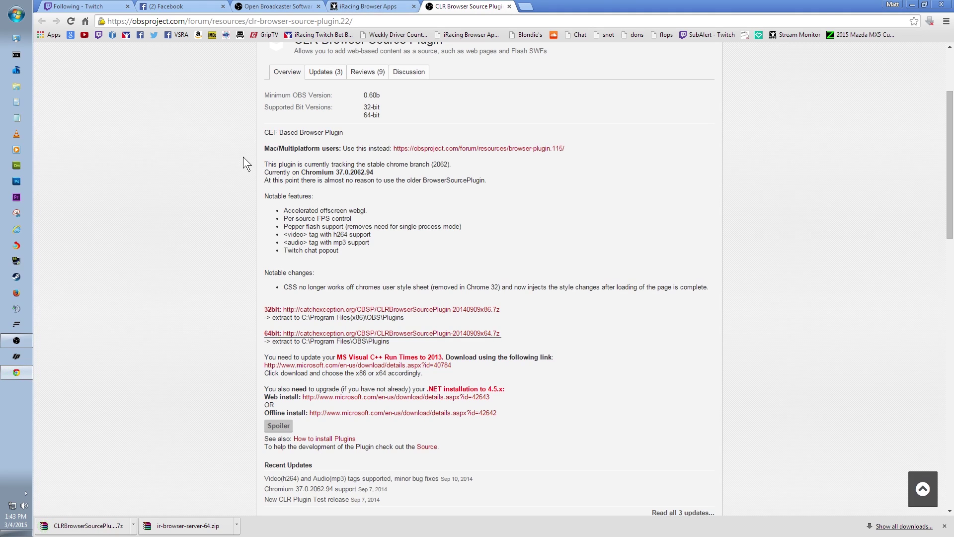
left_click(913, 5)
Extract the server zip into its own folder and delete the zip to the Recycle Bin
left_click_drag(356, 64, 444, 73)
right_click(431, 63)
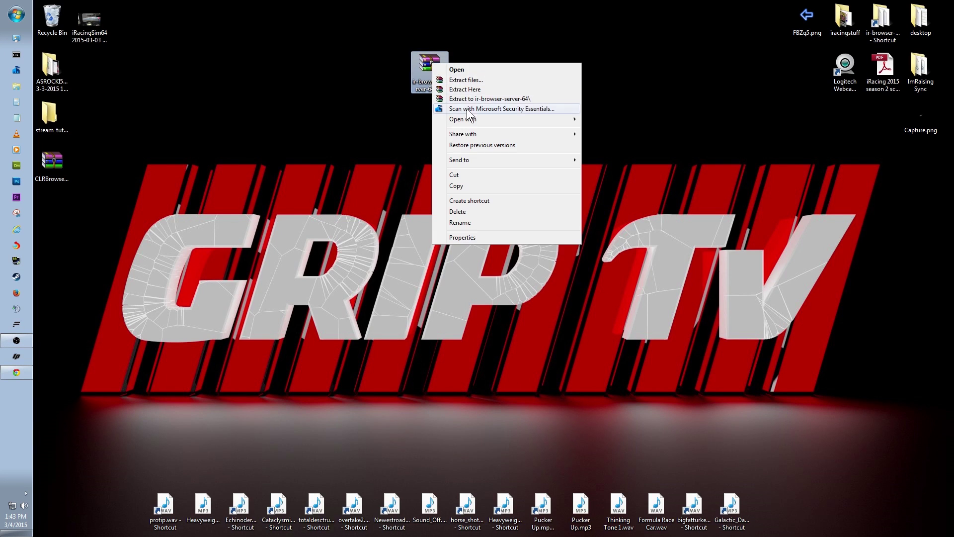
left_click(445, 106)
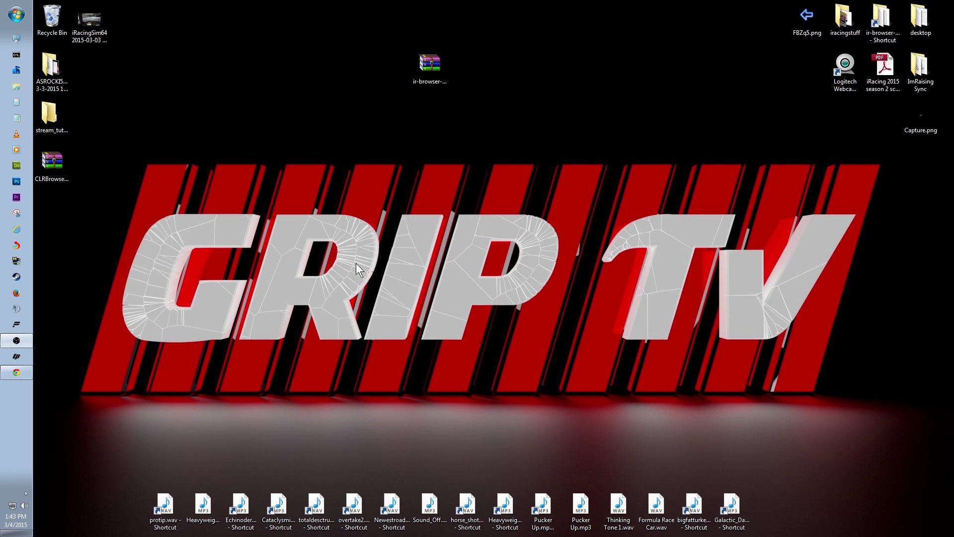
left_click_drag(521, 89, 526, 94)
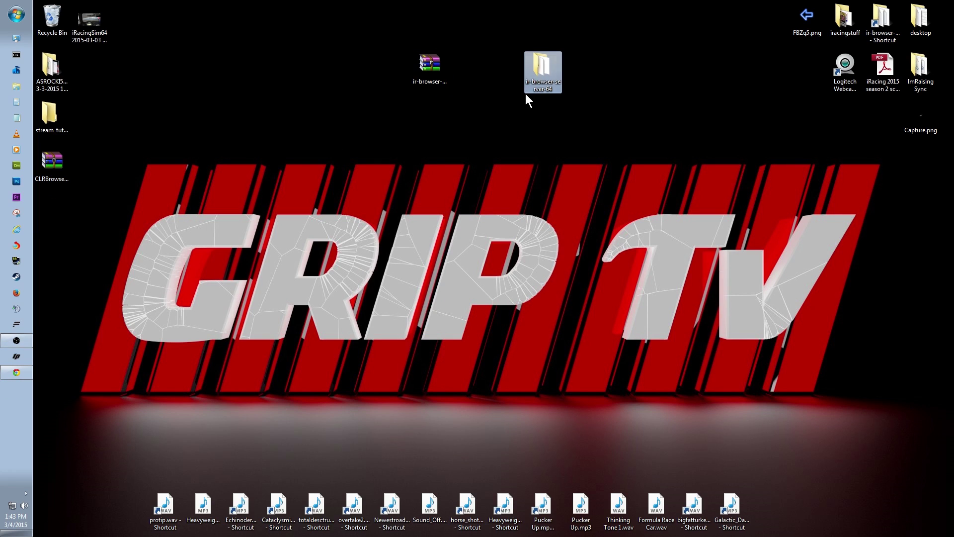
left_click_drag(440, 67, 42, 14)
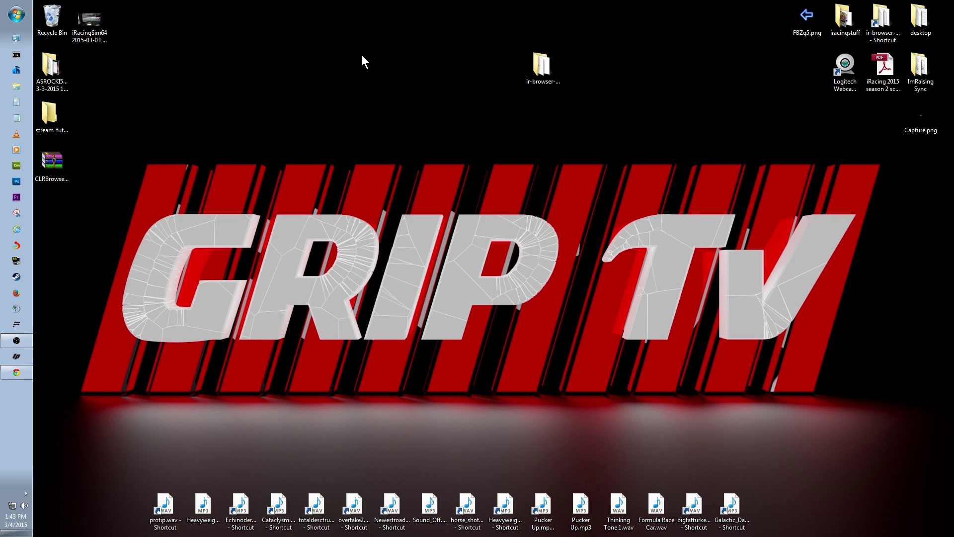
Rename the extracted server folder to op_kutu
right_click(542, 67)
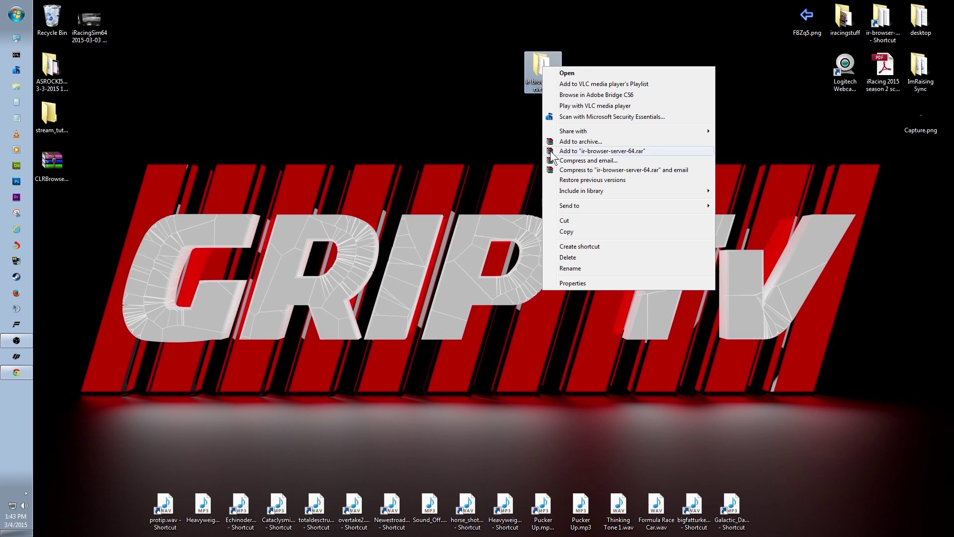
left_click(569, 268)
type("op_kutu")
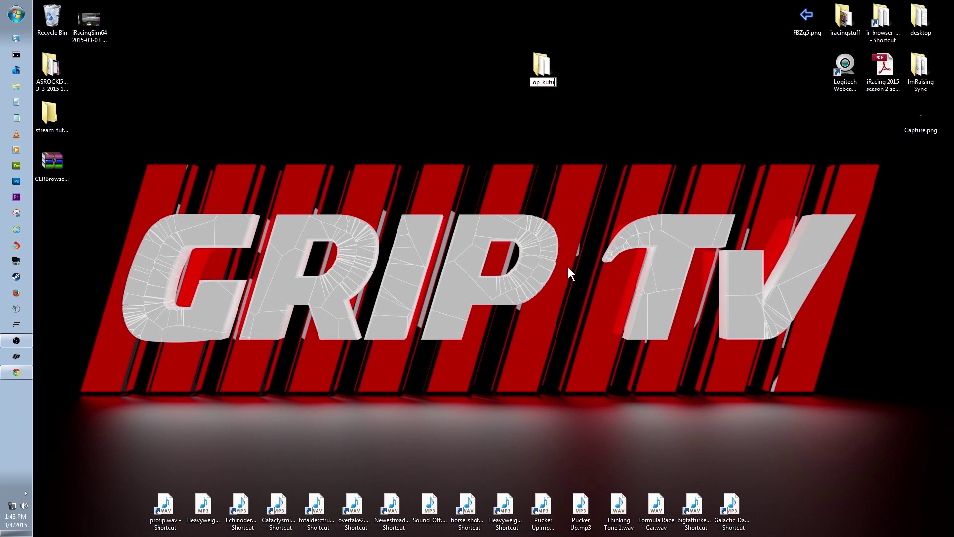
key("Return")
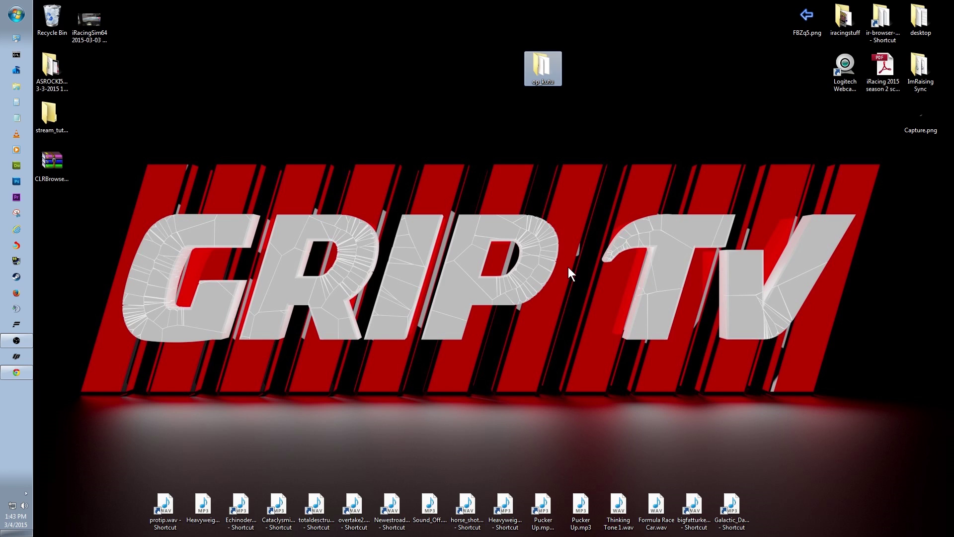
Extract the CLR plugin archive into its own folder near the top centre of the desktop
left_click_drag(40, 181, 304, 84)
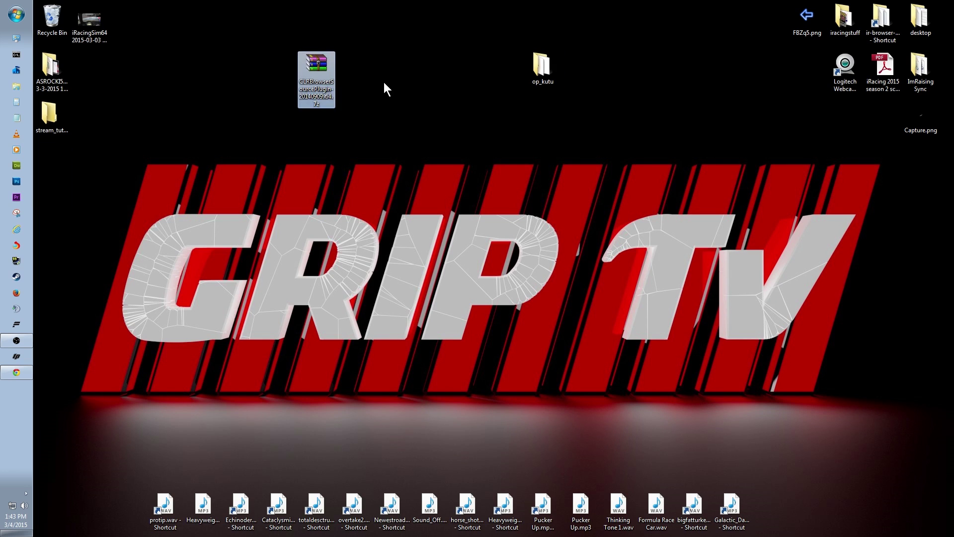
right_click(318, 63)
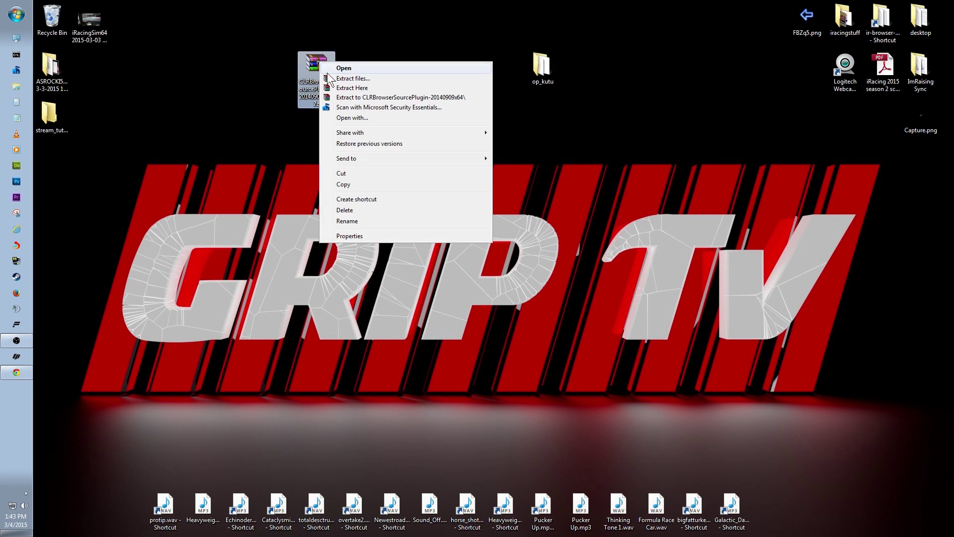
left_click(348, 97)
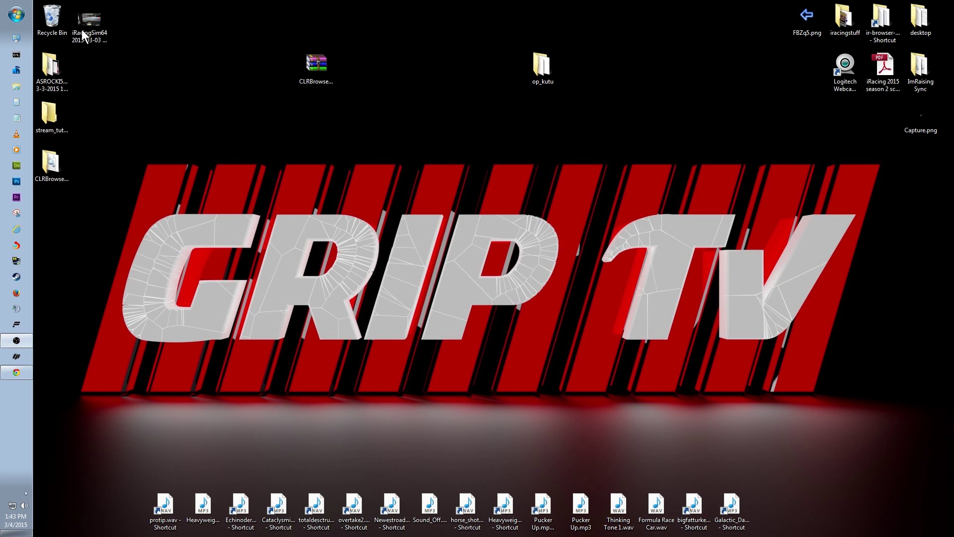
left_click_drag(49, 164, 358, 94)
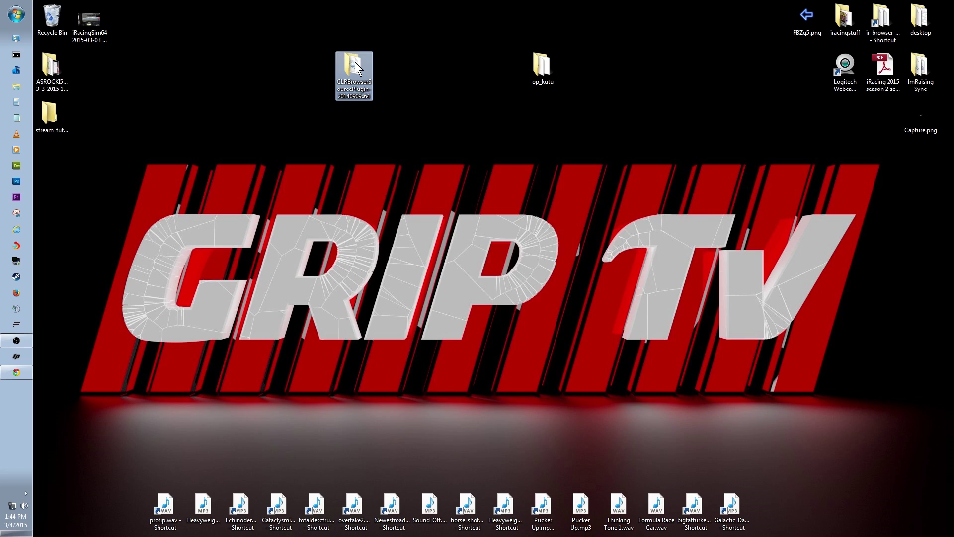
Open the extracted CLR plugin folder and browse to C:\Program Files OBS plugins folder
double_click(354, 62)
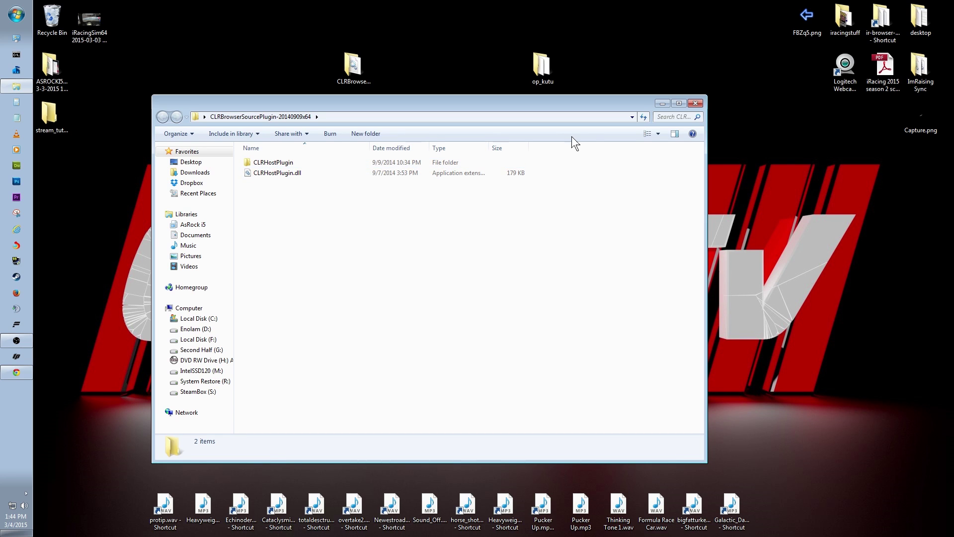
left_click(15, 15)
left_click(174, 206)
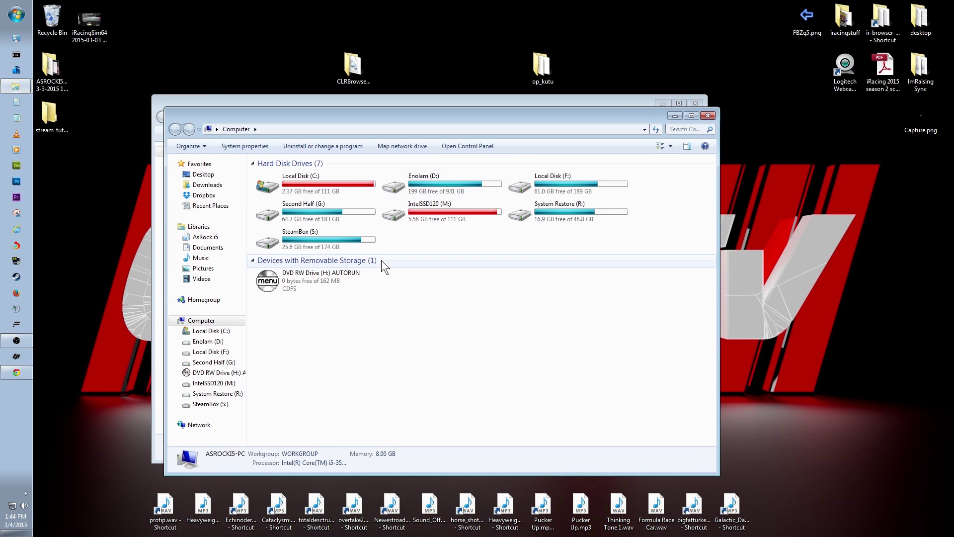
double_click(346, 185)
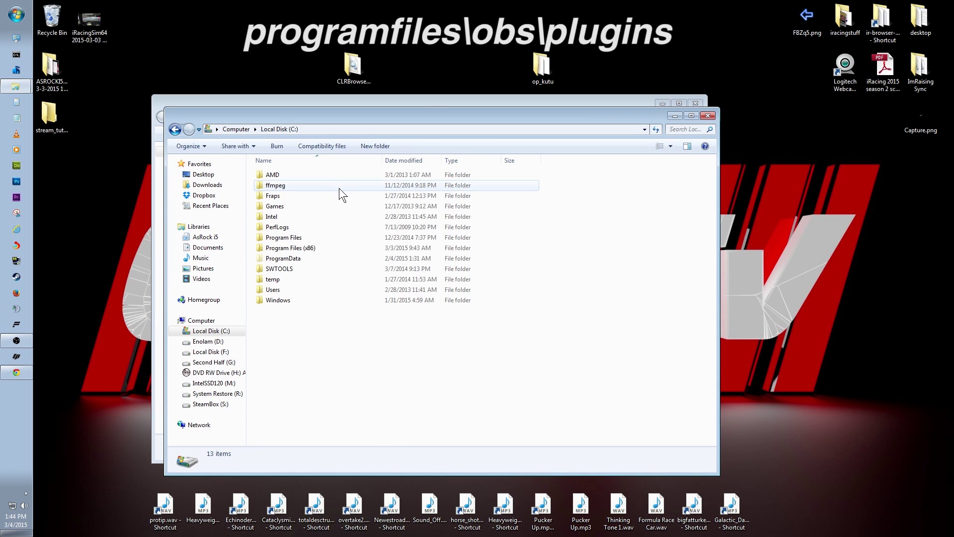
double_click(282, 237)
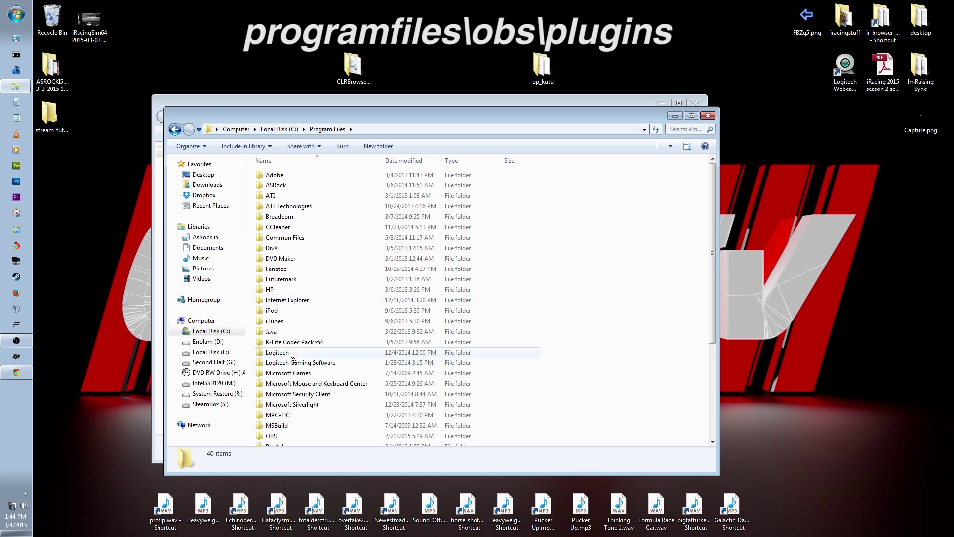
double_click(272, 436)
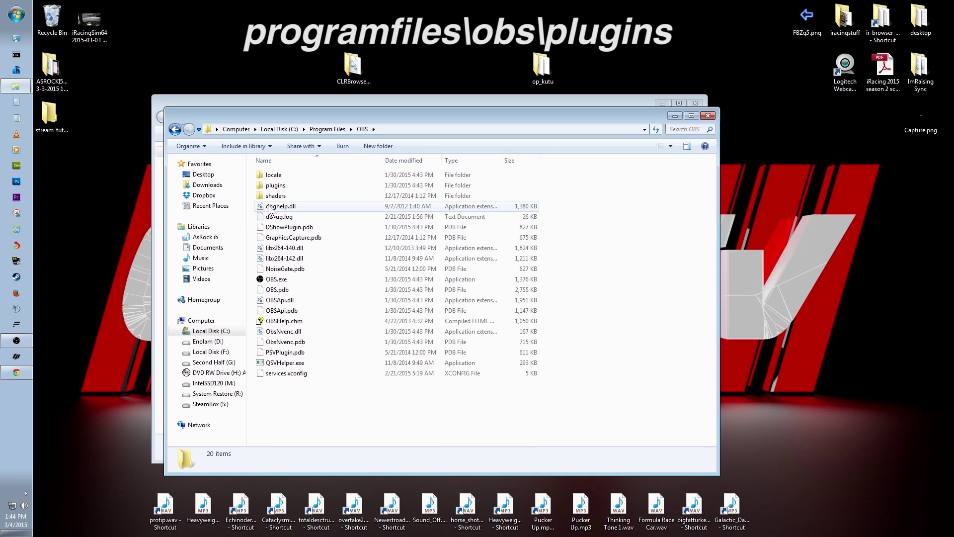
double_click(275, 186)
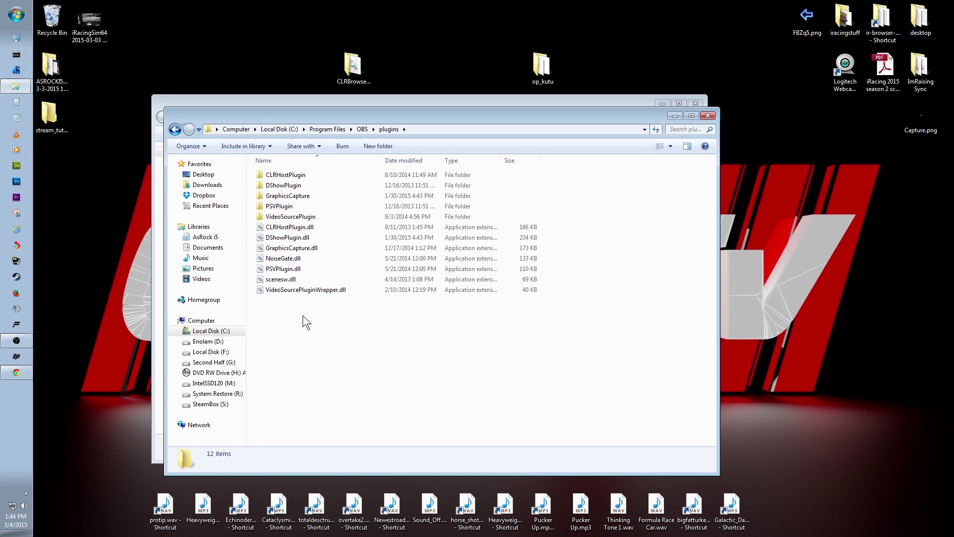
Check the installed CLRHostPlugin.dll, close both folder windows, and move the CLRBrowserSourcePlugin folder left
left_click(288, 177)
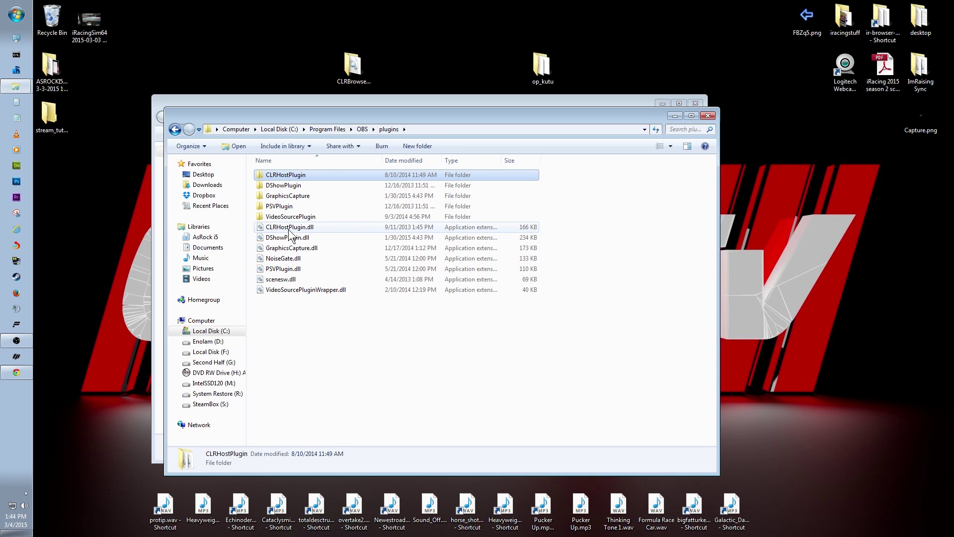
left_click(289, 228)
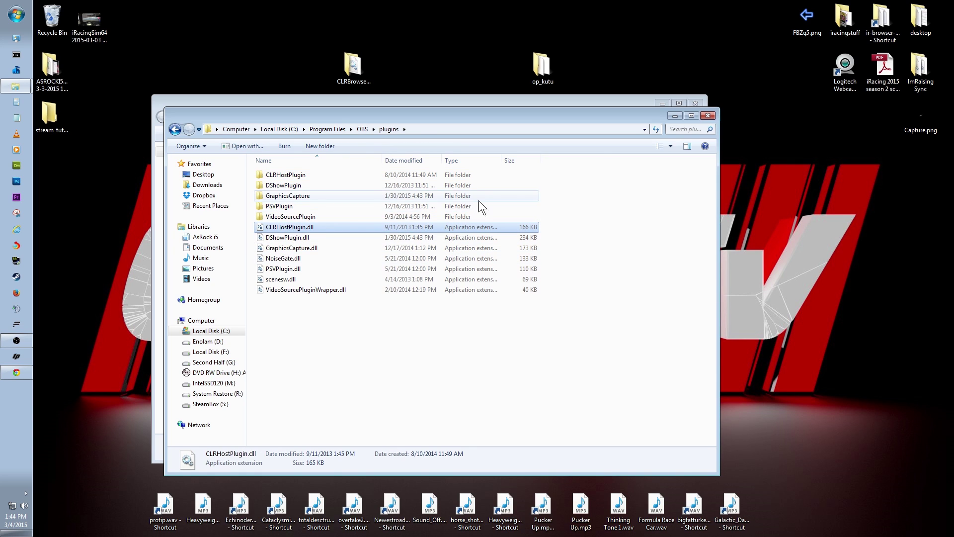
left_click(708, 117)
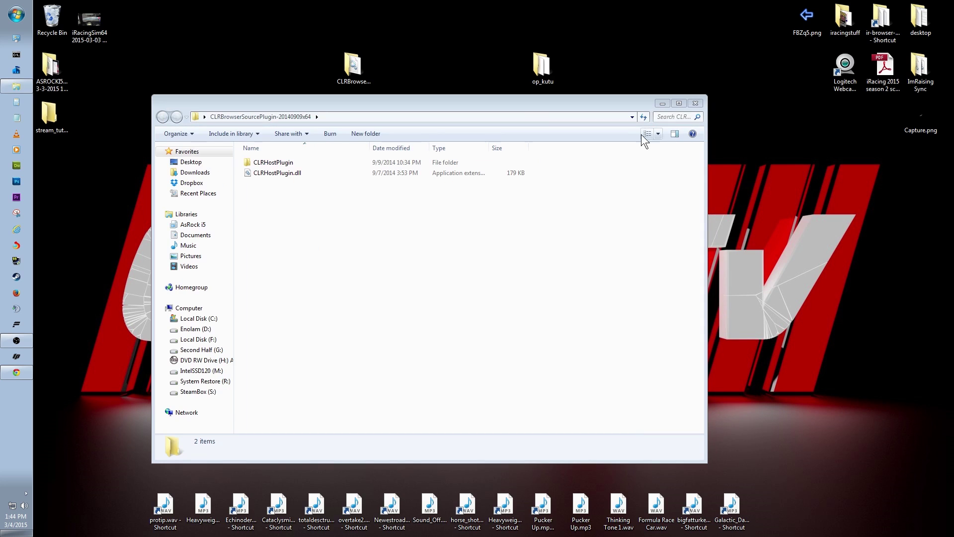
left_click(695, 103)
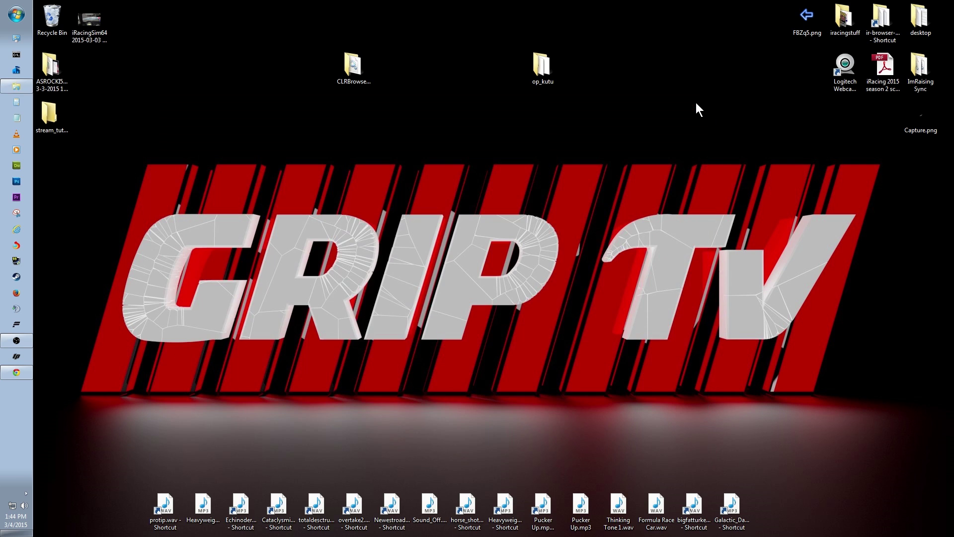
left_click(367, 75)
left_click_drag(351, 70, 200, 70)
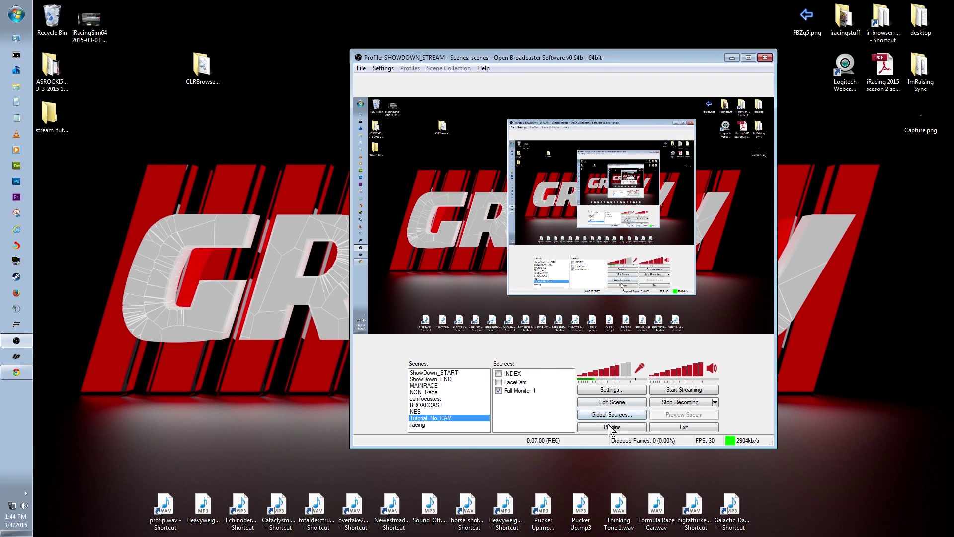
left_click(599, 426)
left_click(373, 202)
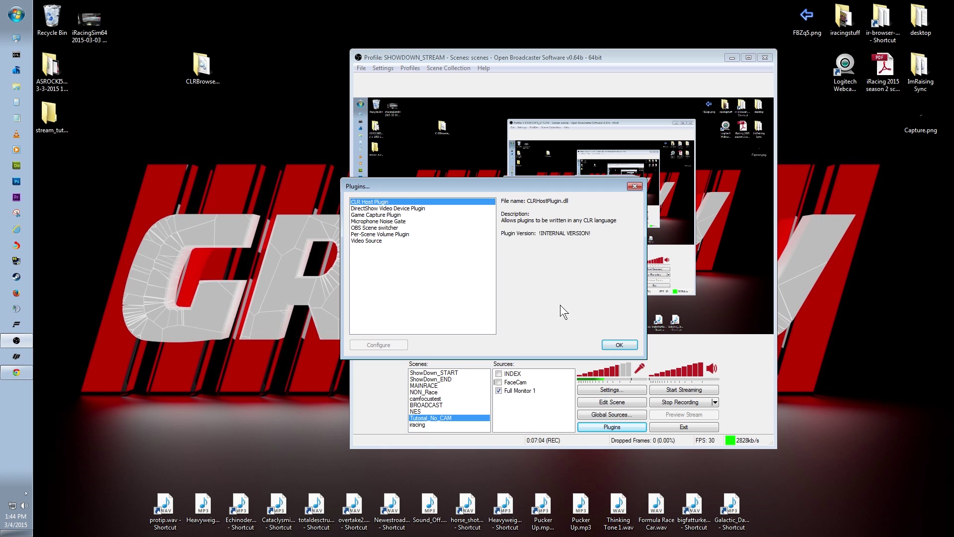
left_click(619, 345)
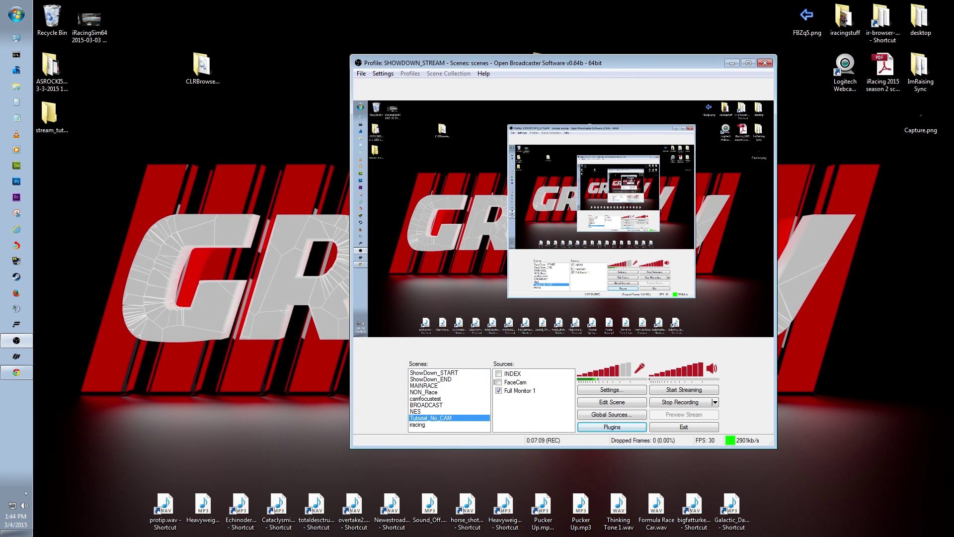
key("super+d")
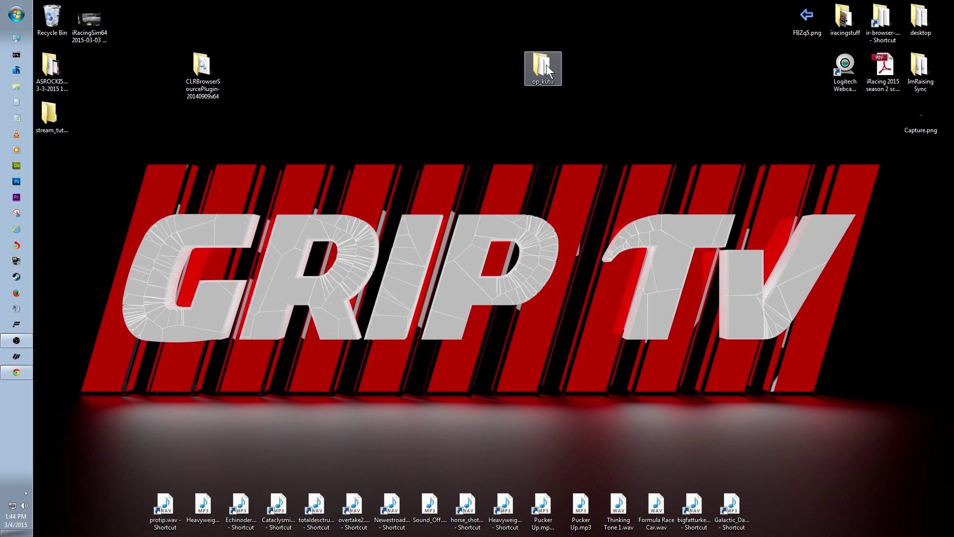
Open op_kutu and run betbot.exe once to generate betbot.ini and betbot.log
double_click(543, 66)
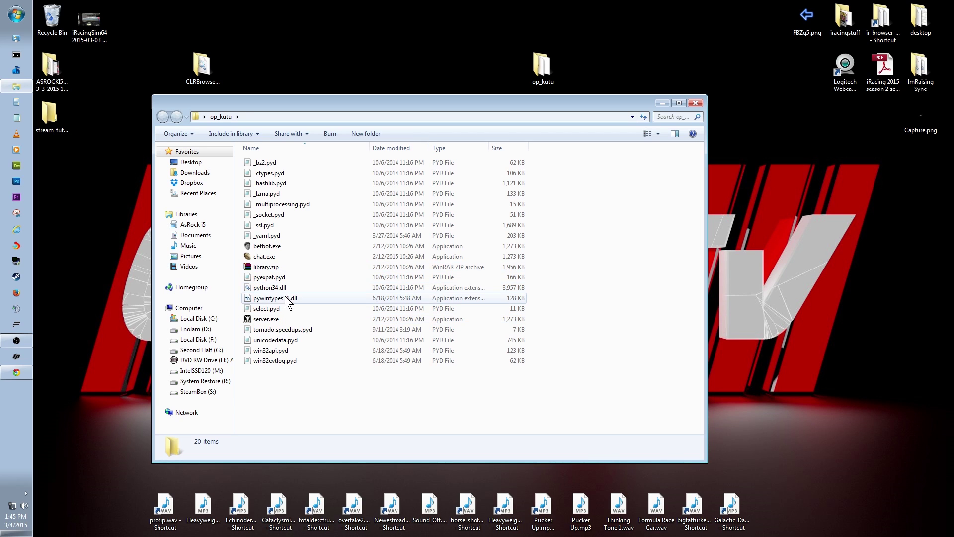
double_click(265, 247)
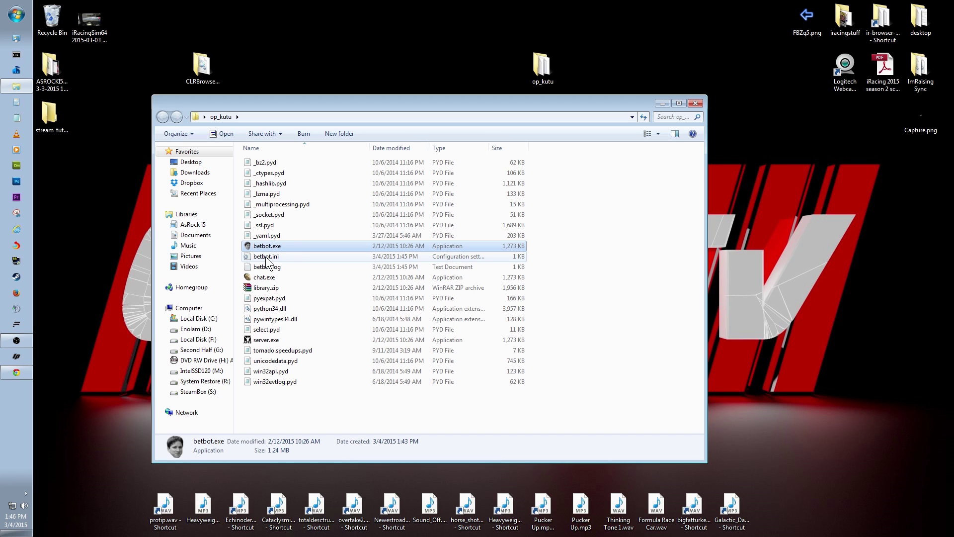
In betbot.ini, enter the Twitch channel name and change the currency from Dosh to gtvLegs
double_click(267, 258)
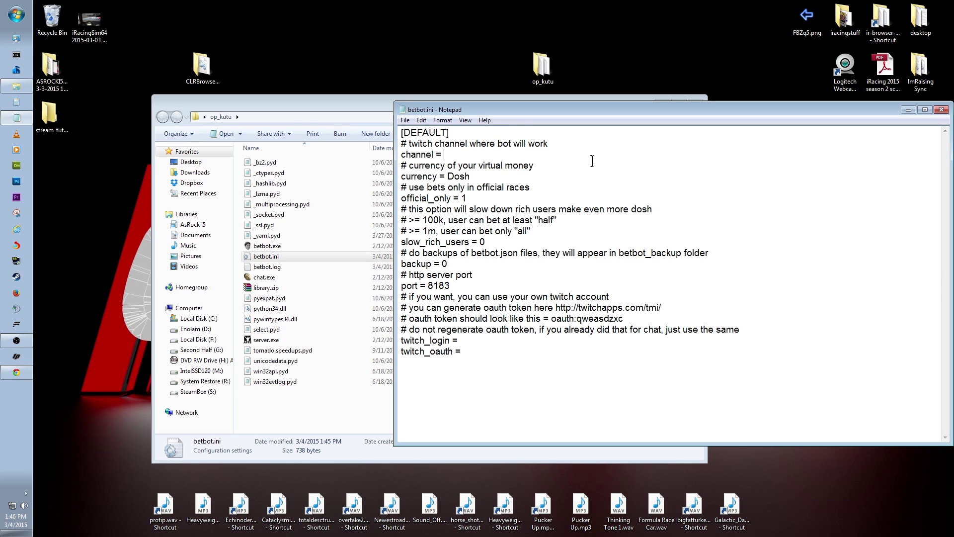
type("showdown")
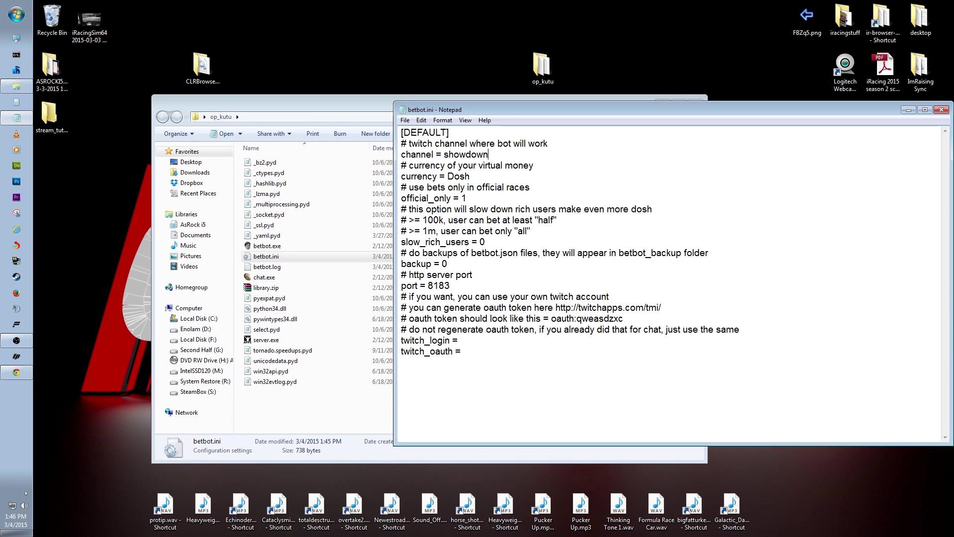
type("1983")
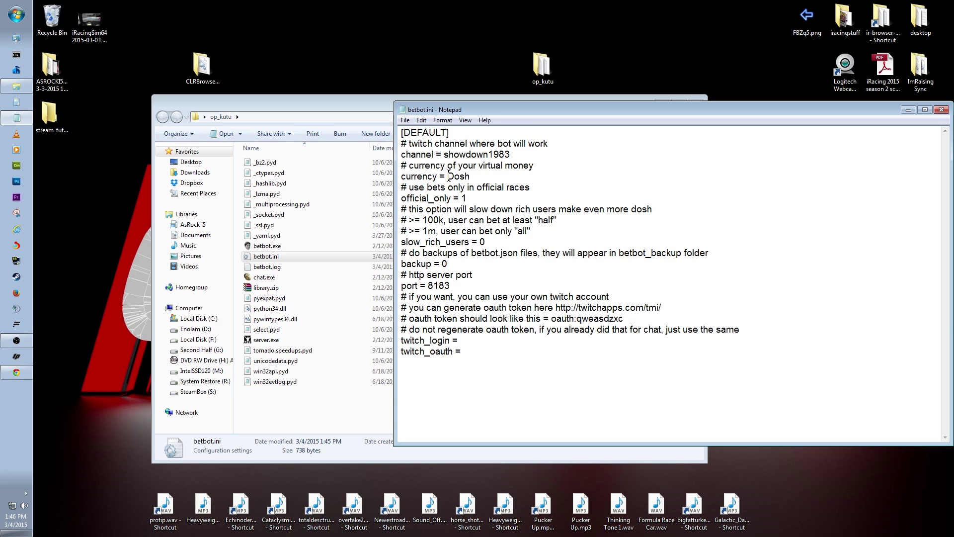
left_click_drag(447, 177, 470, 177)
type("gtvLegs")
Set official_only = 0 and slow_rich_users = 1
left_click(476, 198)
type("0")
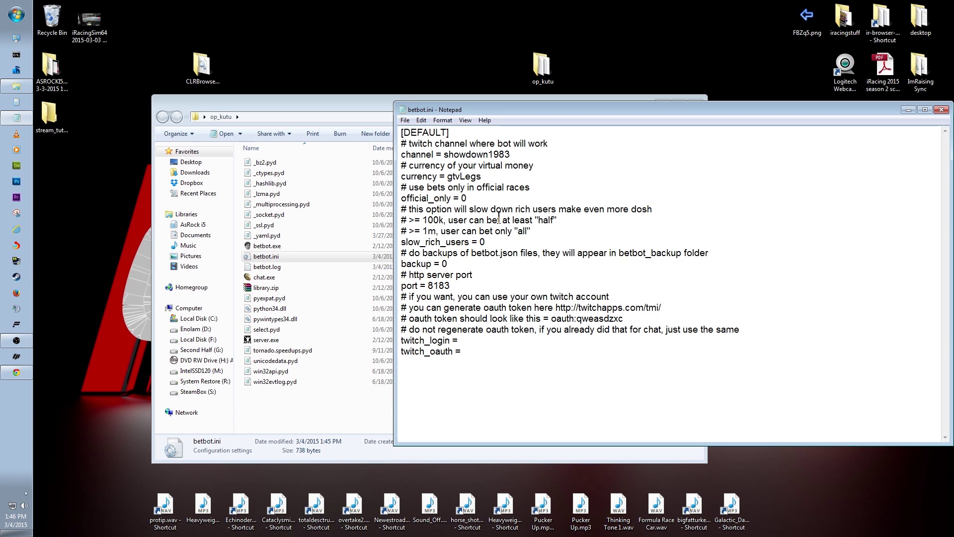
key("BackSpace")
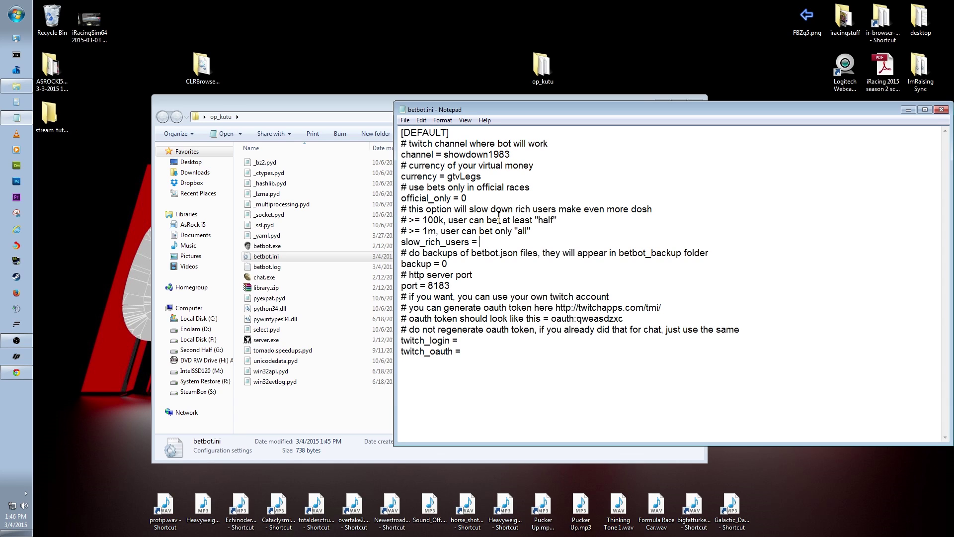
type("1")
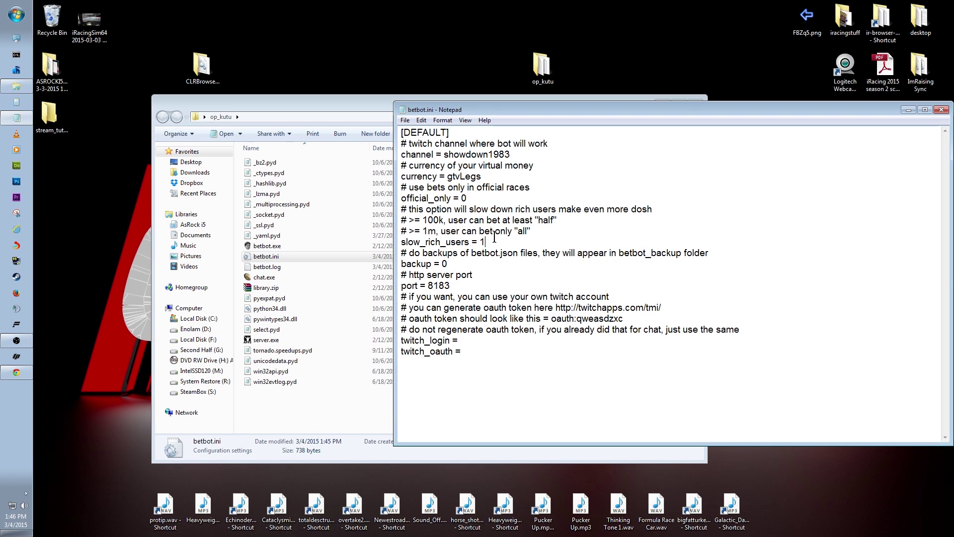
Change backup from 0 to 1 in betbot.ini
left_click(493, 240)
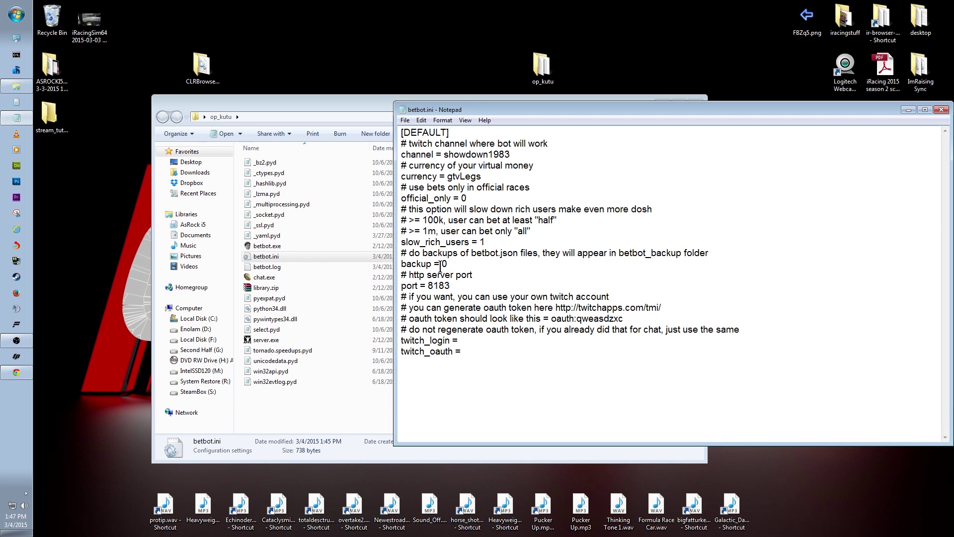
left_click(449, 264)
key("BackSpace")
type("1")
Look over the twitch_login and twitch_oauth lines and the oauth token URL, leaving them empty
left_click(460, 341)
left_click_drag(556, 308, 662, 309)
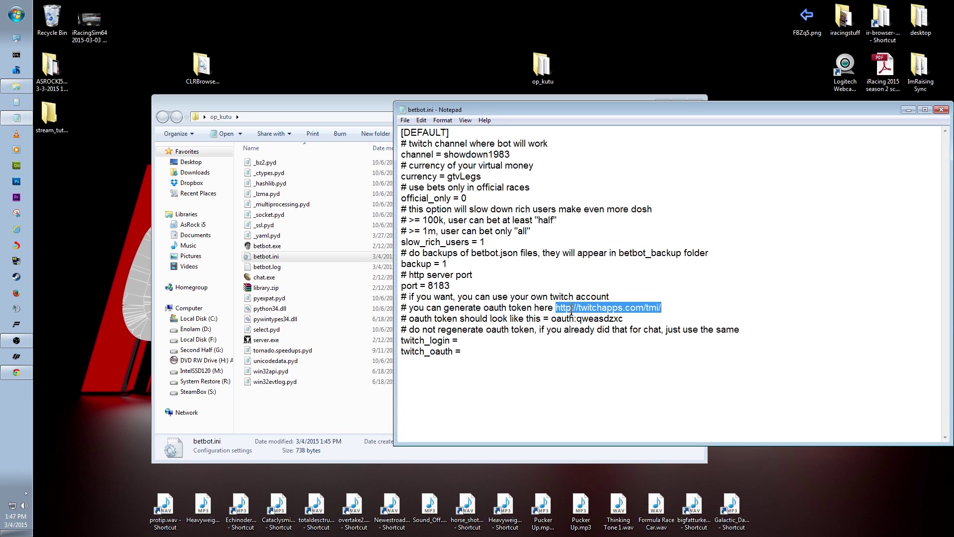
left_click(599, 309)
left_click_drag(556, 309, 660, 309)
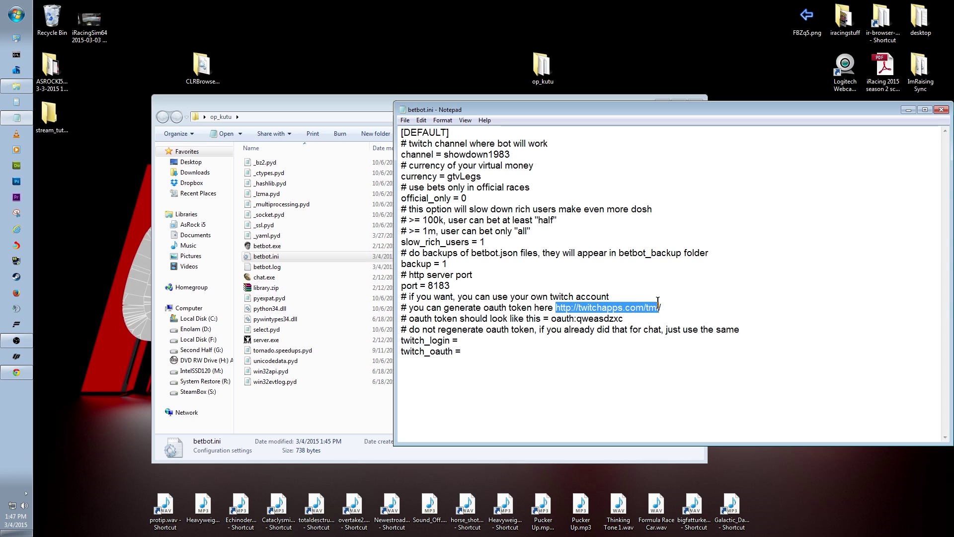
left_click(588, 308)
left_click_drag(556, 308, 661, 308)
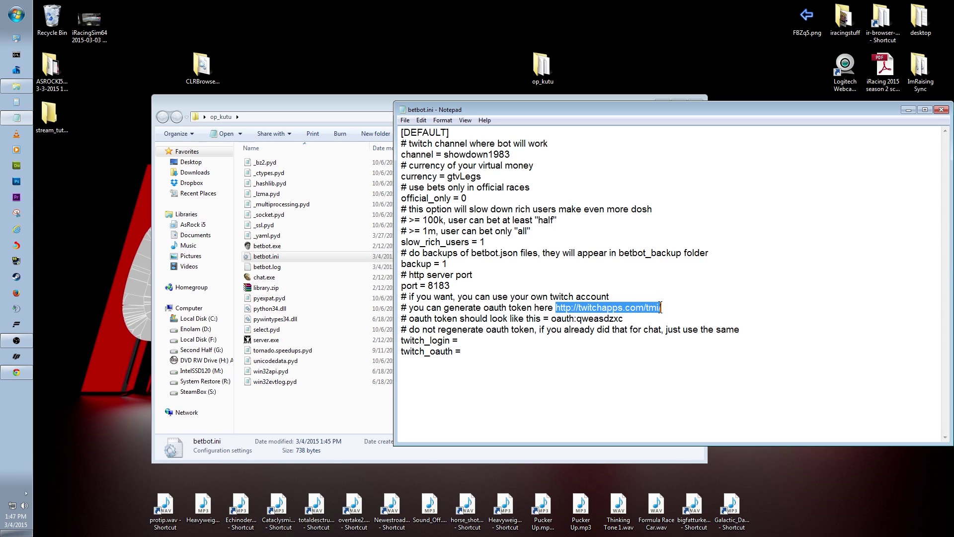
left_click(477, 358)
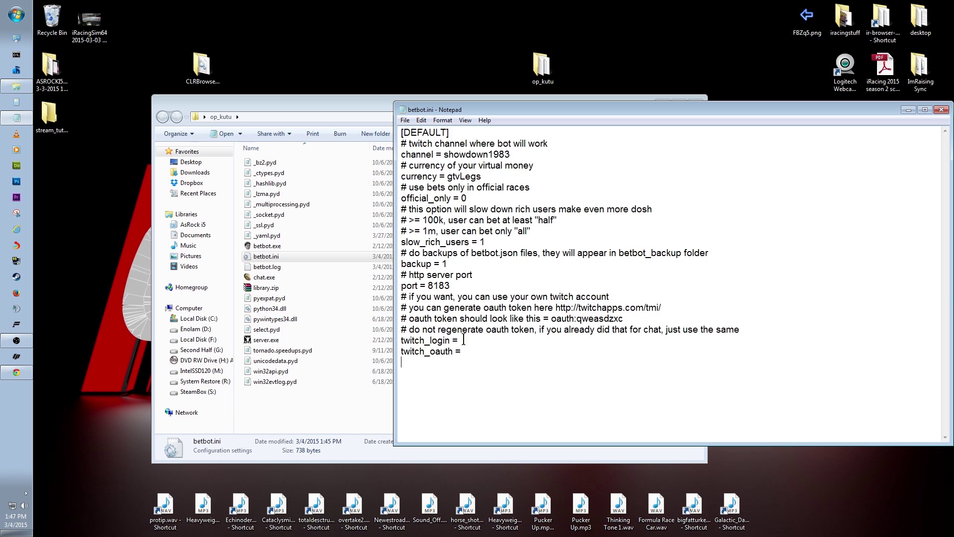
left_click(469, 350)
Save betbot.ini and close Notepad
left_click(405, 120)
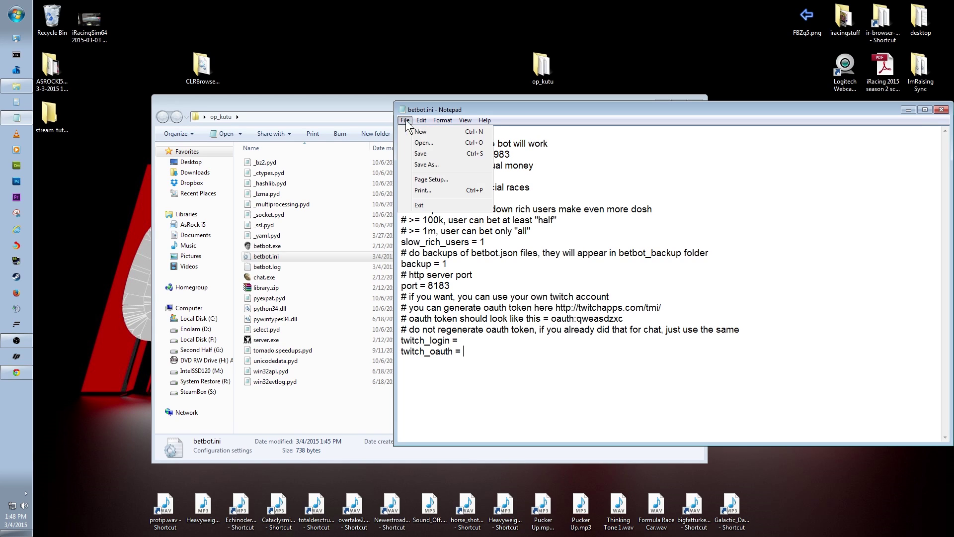
left_click(418, 151)
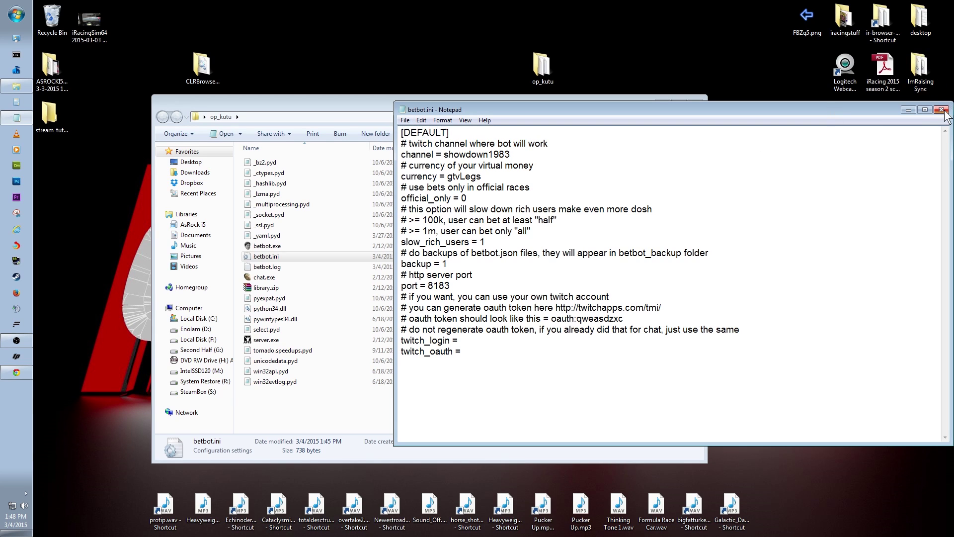
left_click(941, 110)
Run betbot.exe again so it joins Twitch chat, minimize its console, and return to OBS
left_click(282, 235)
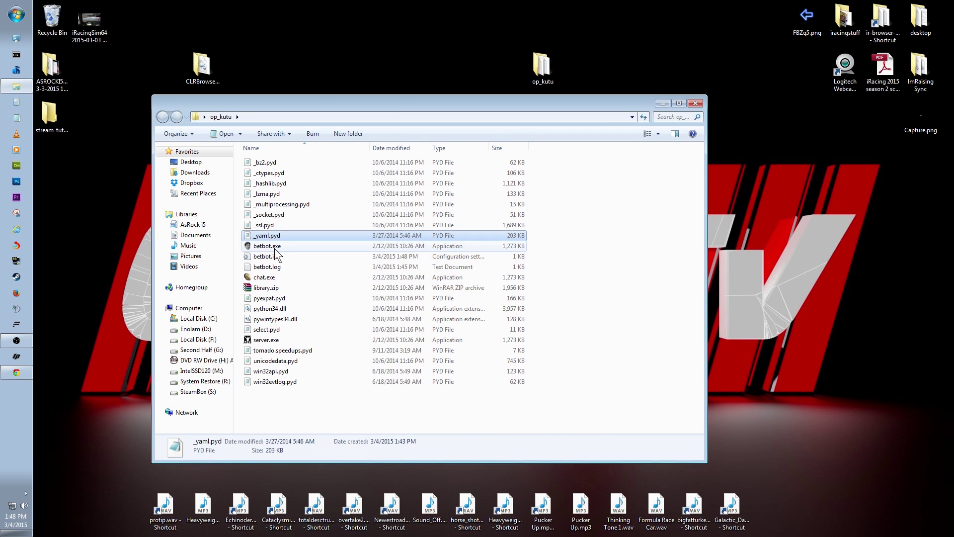
double_click(264, 247)
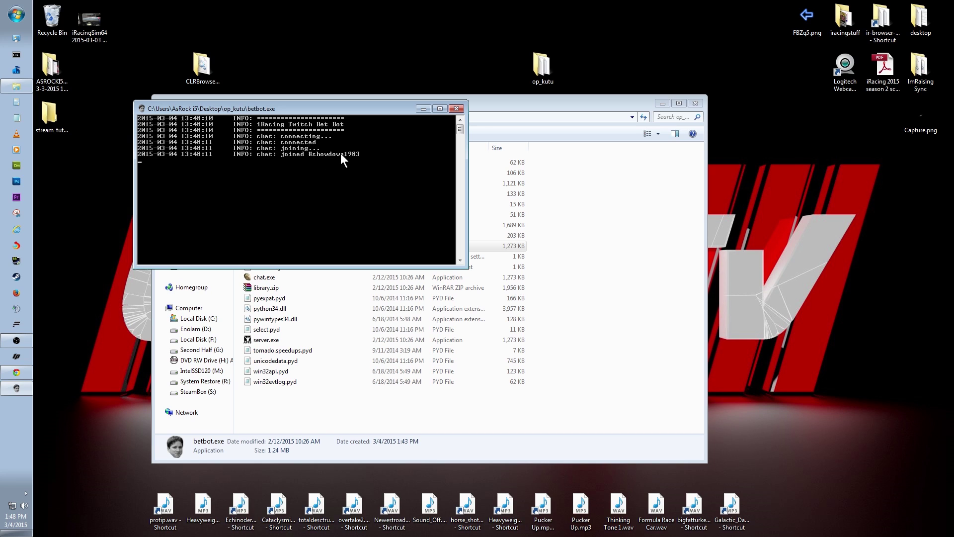
left_click(423, 110)
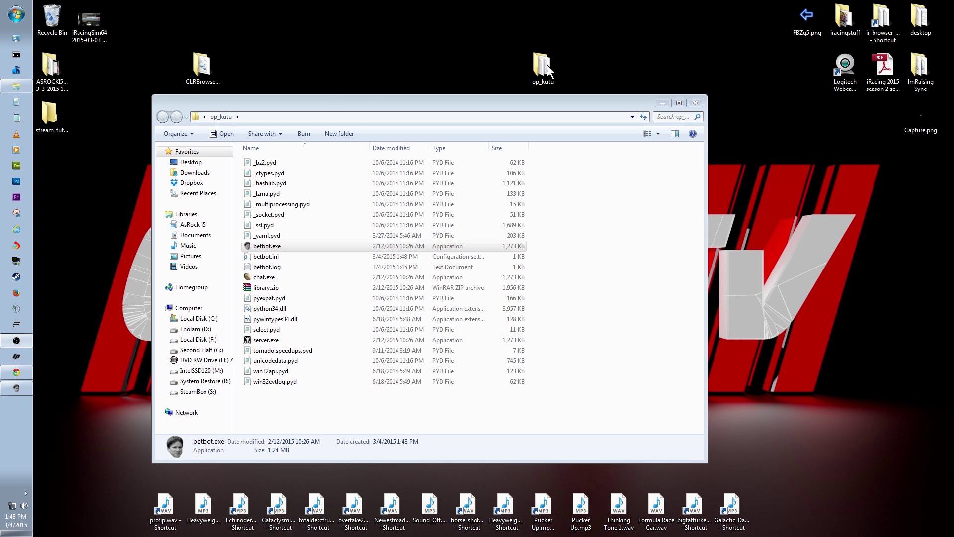
key("alt+Tab")
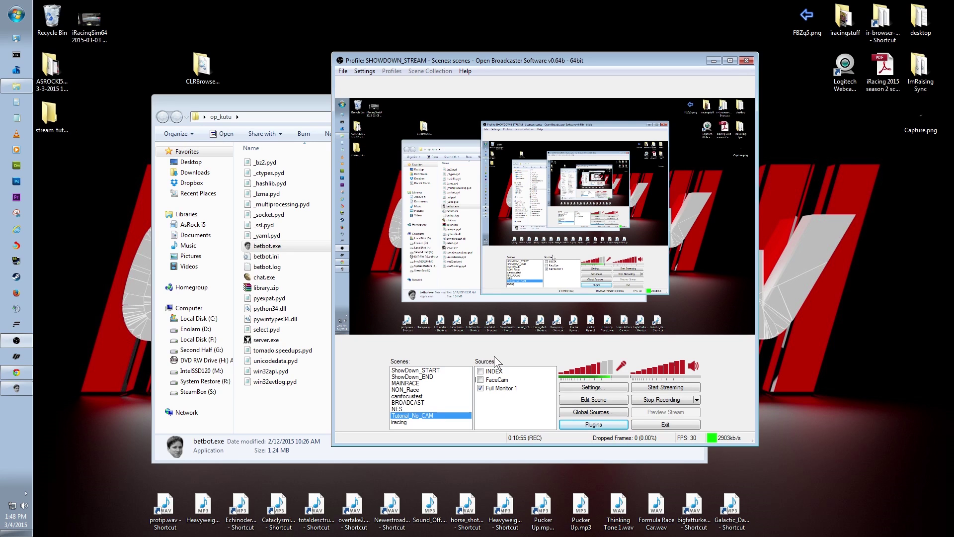
Bring the browser showing the CLR Browser Source Plugin page back to the front
left_click(28, 372)
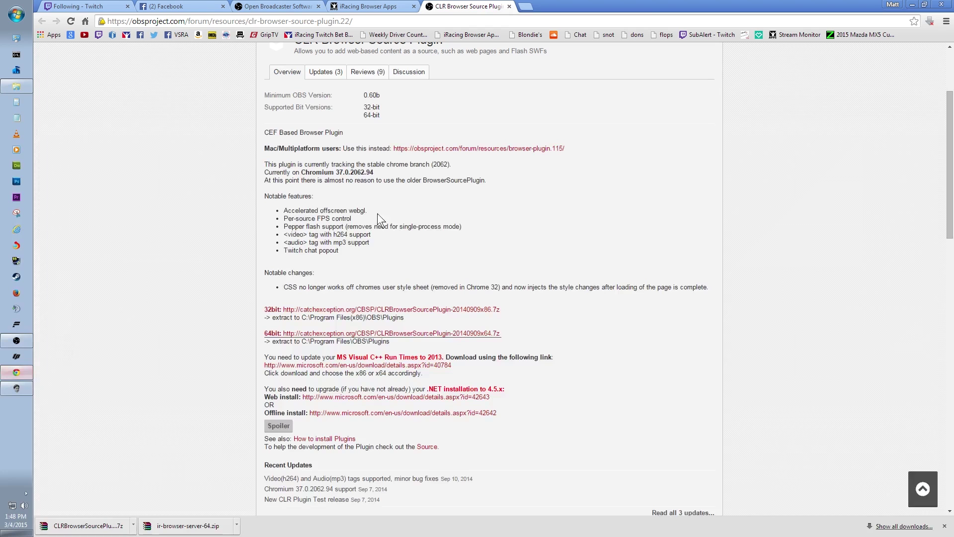
Open the Twitch Bet Bot page in iRacing Browser Apps
left_click(368, 7)
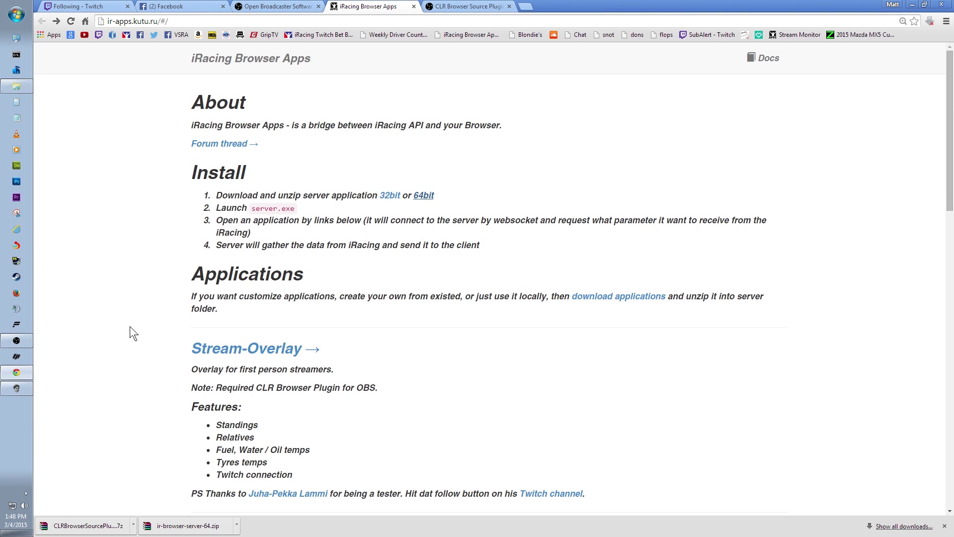
scroll(156, 338, "down", 8)
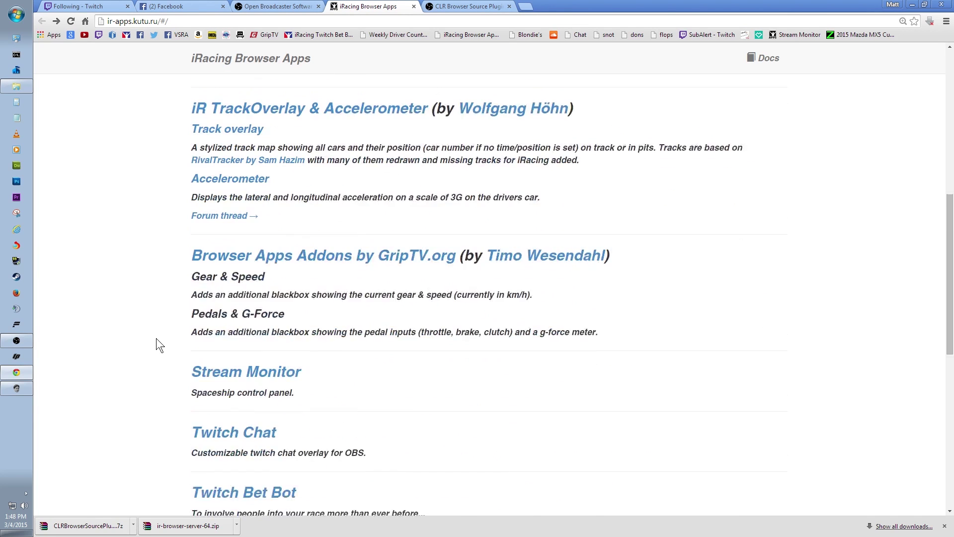
scroll(156, 338, "down", 4)
left_click(245, 307)
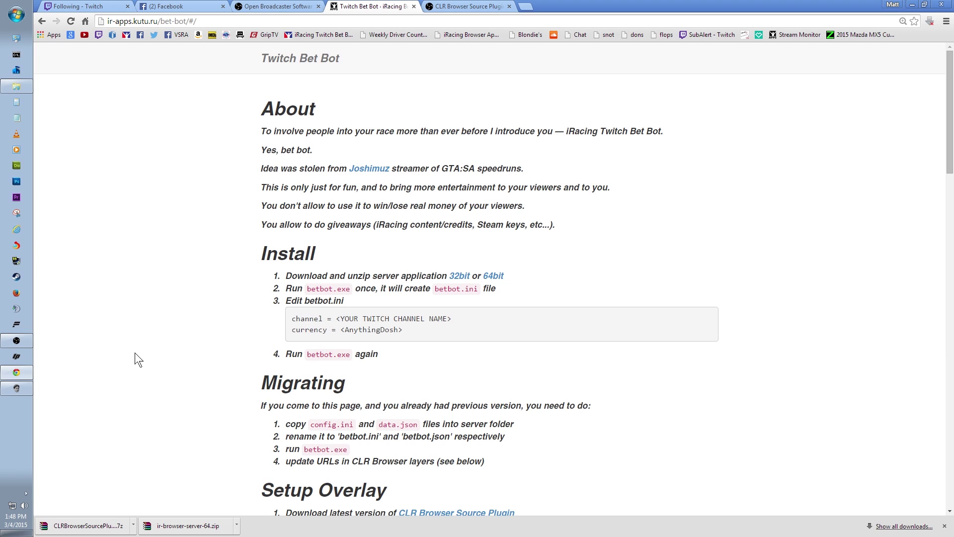
scroll(136, 353, "down", 3)
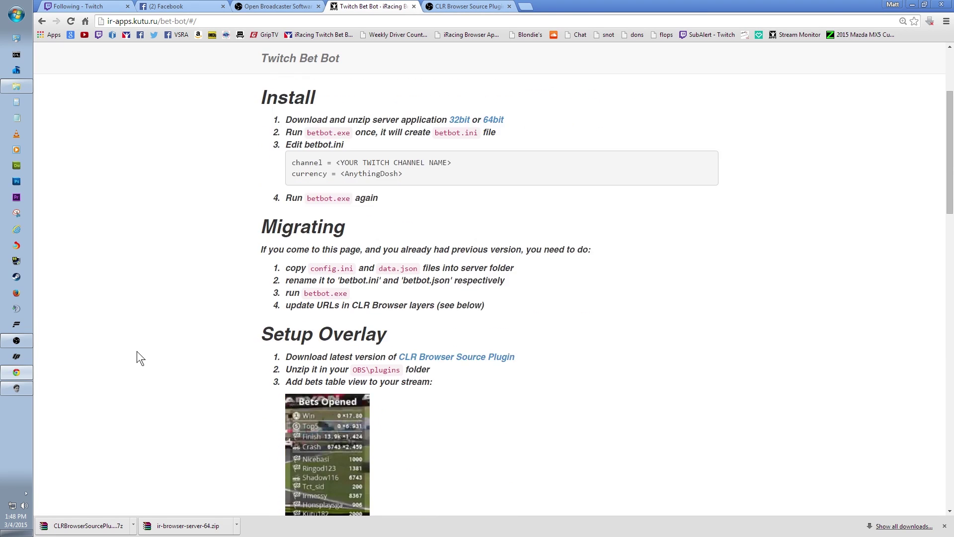
scroll(137, 352, "down", 3)
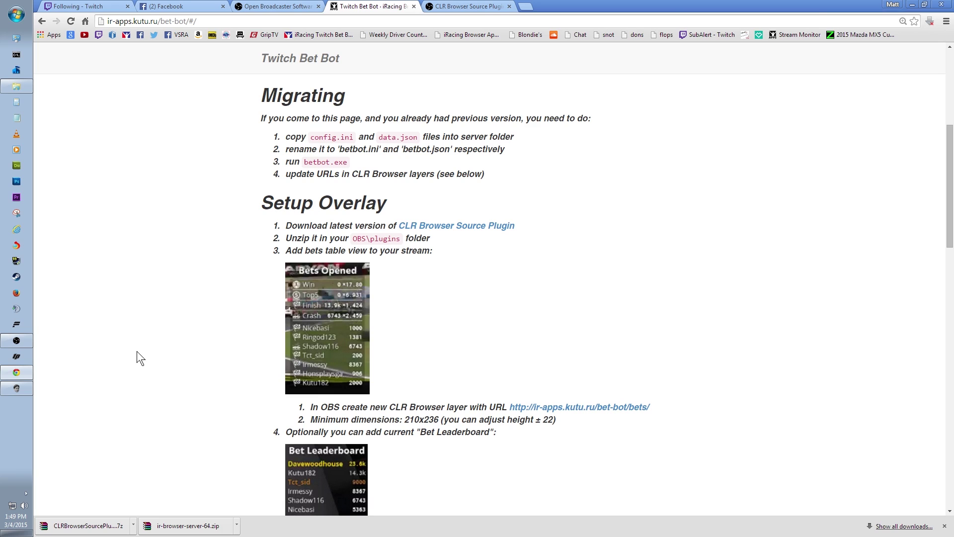
scroll(166, 345, "down", 2)
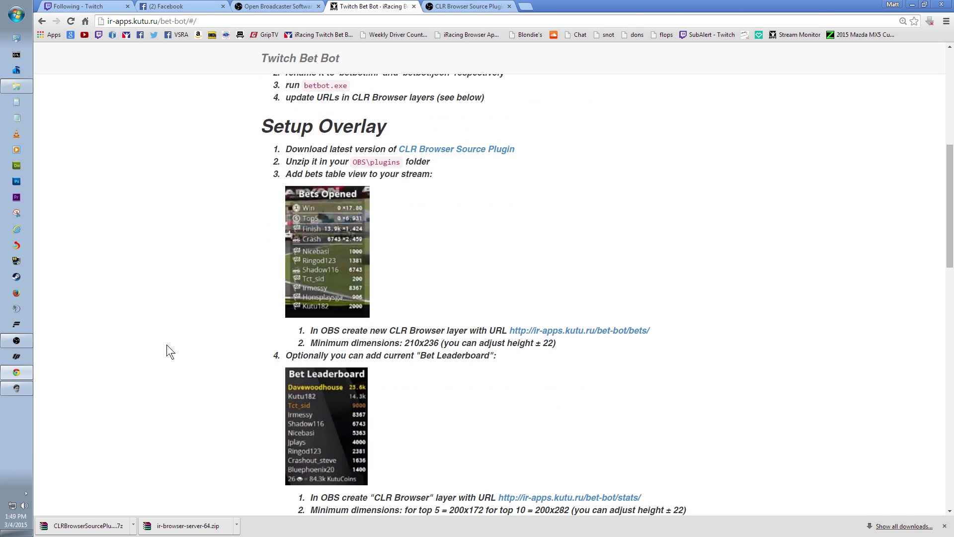
left_click_drag(264, 128, 392, 129)
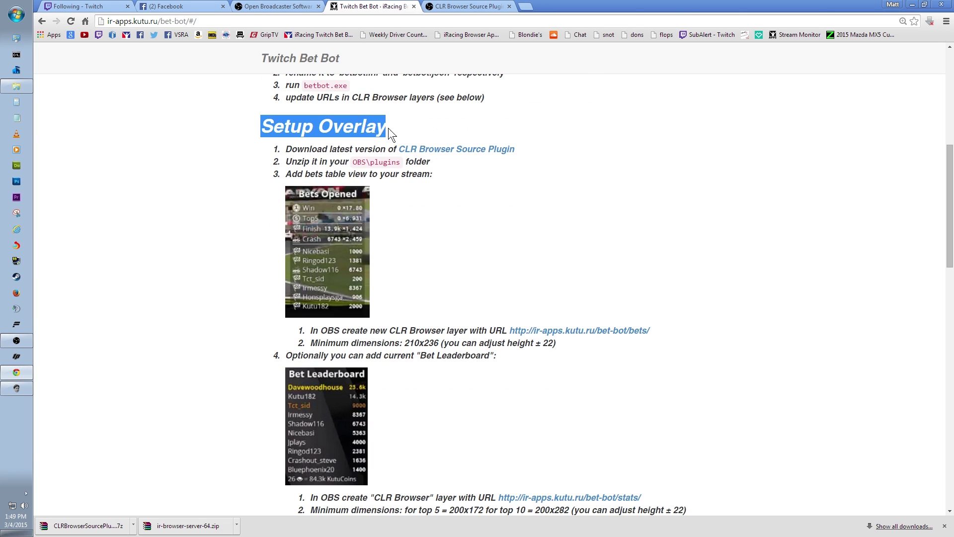
left_click(303, 131)
scroll(201, 292, "down", 1)
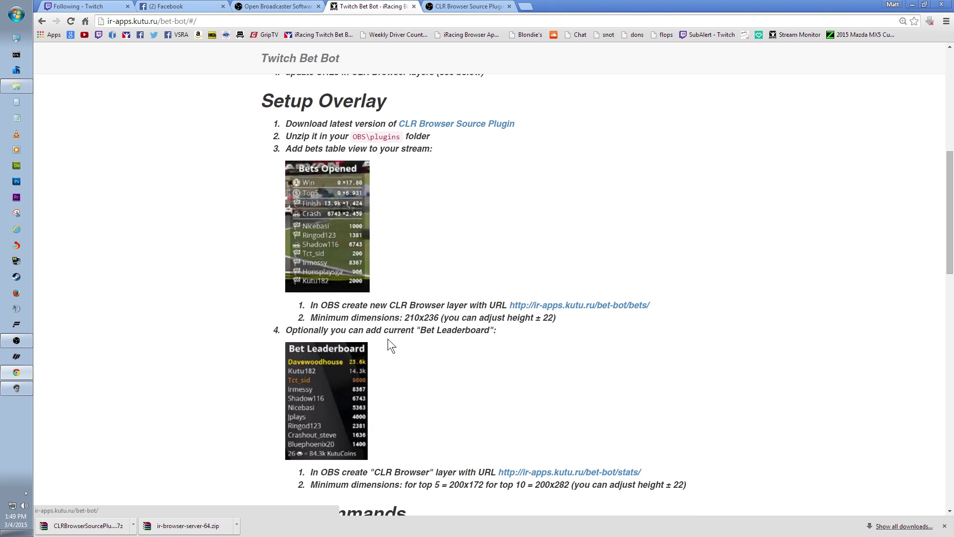
scroll(389, 326, "down", 1)
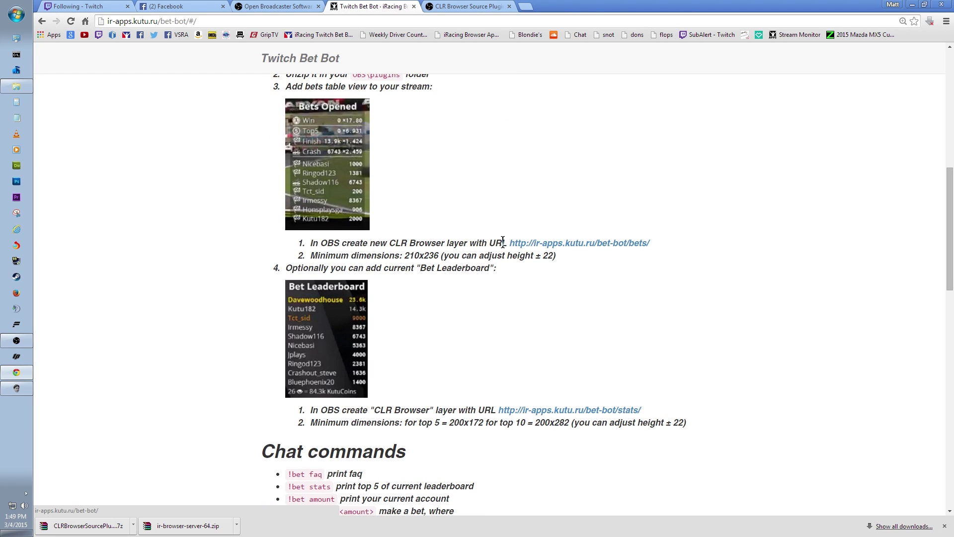
left_click_drag(505, 243, 646, 246)
right_click(622, 247)
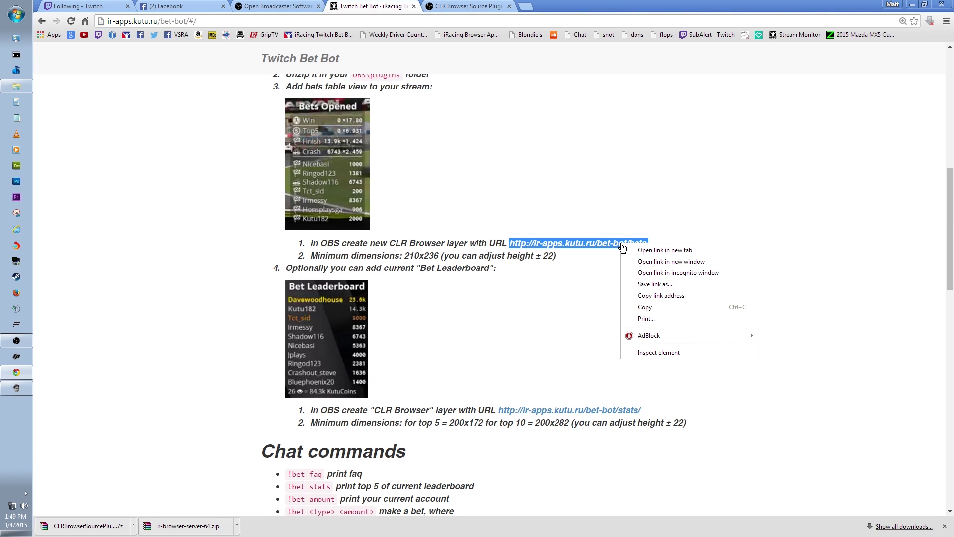
left_click(648, 307)
In OBS Global Sources, add a CLR Browser source, resolving the 'bettinghasopened' duplicate-name error
left_click(17, 340)
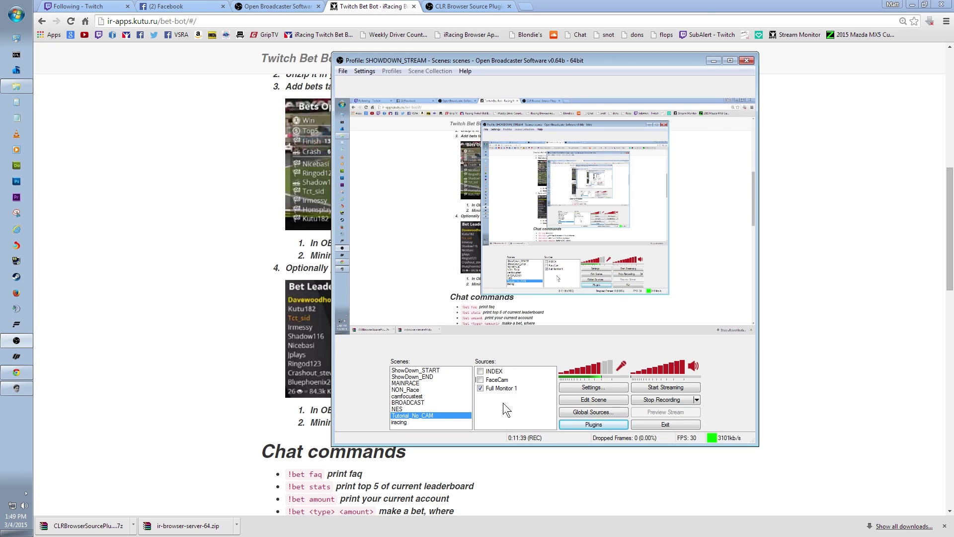
left_click(578, 413)
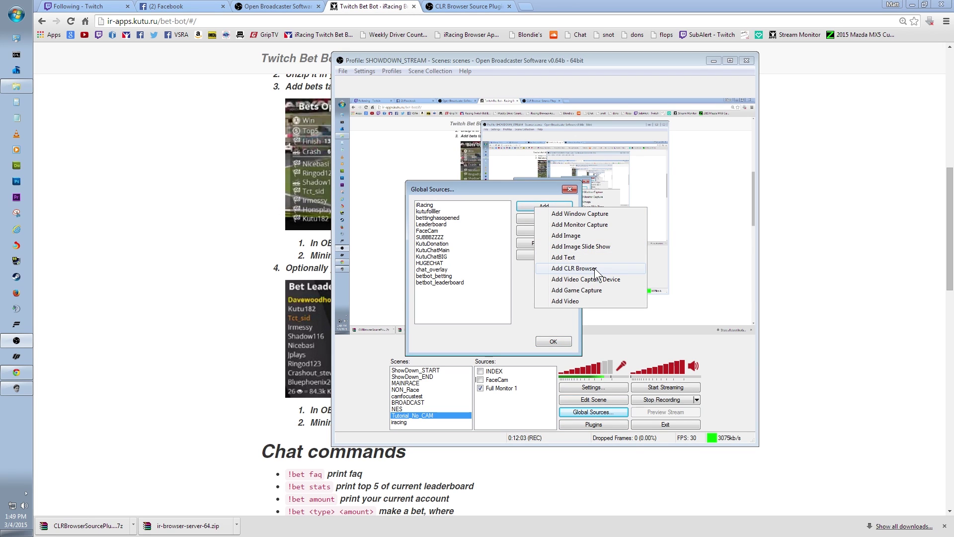
left_click(597, 274)
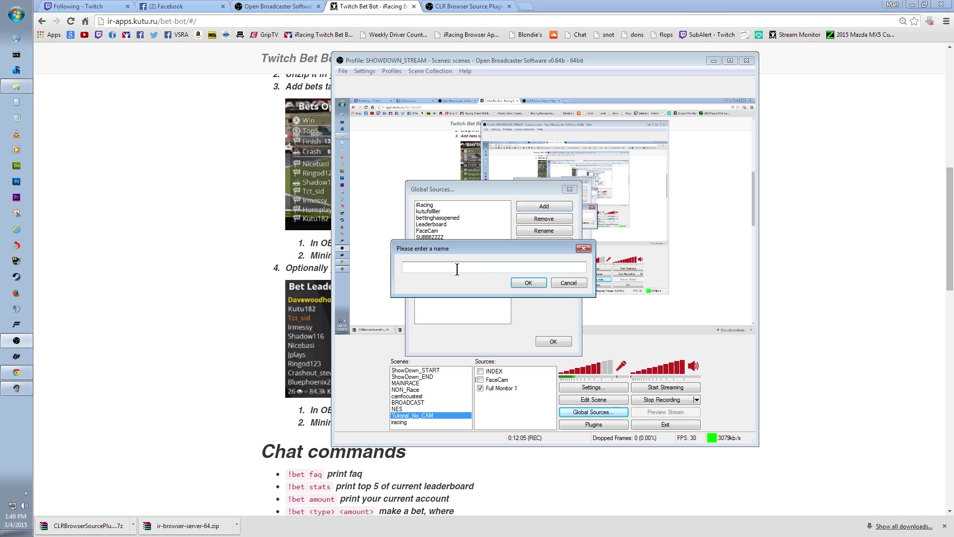
type("bettinghasopened")
key("Return")
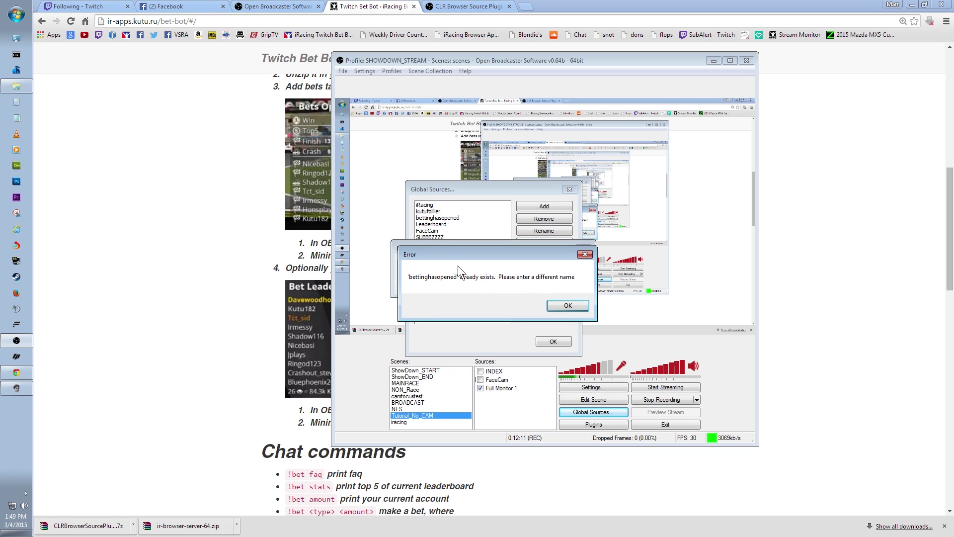
left_click(558, 305)
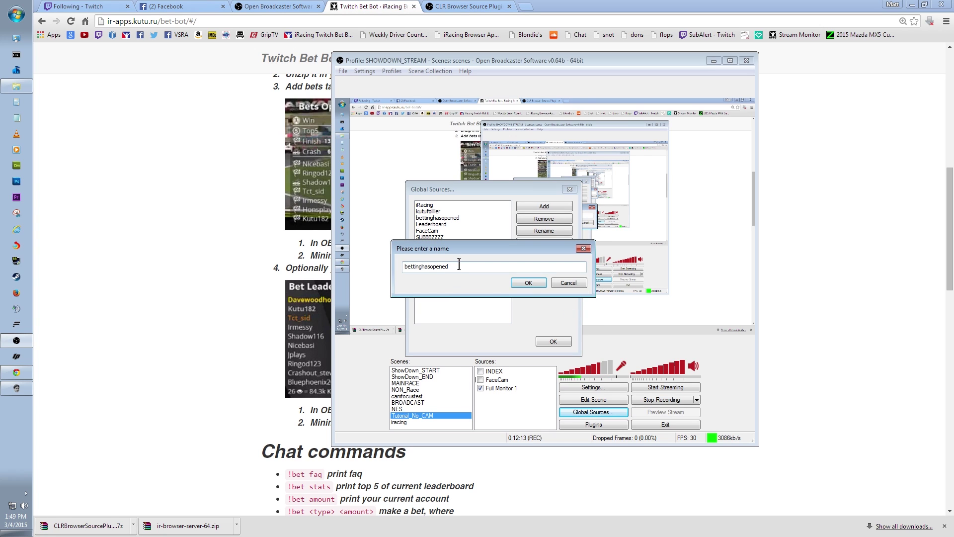
left_click(531, 282)
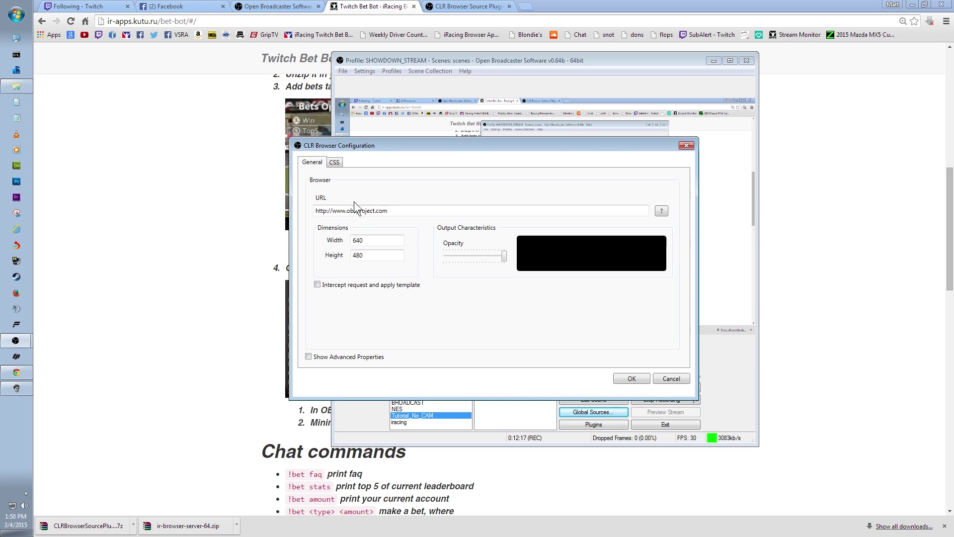
Point bettinghasopened2 at the copied bets URL with width 210 and height 236, and save
double_click(400, 211)
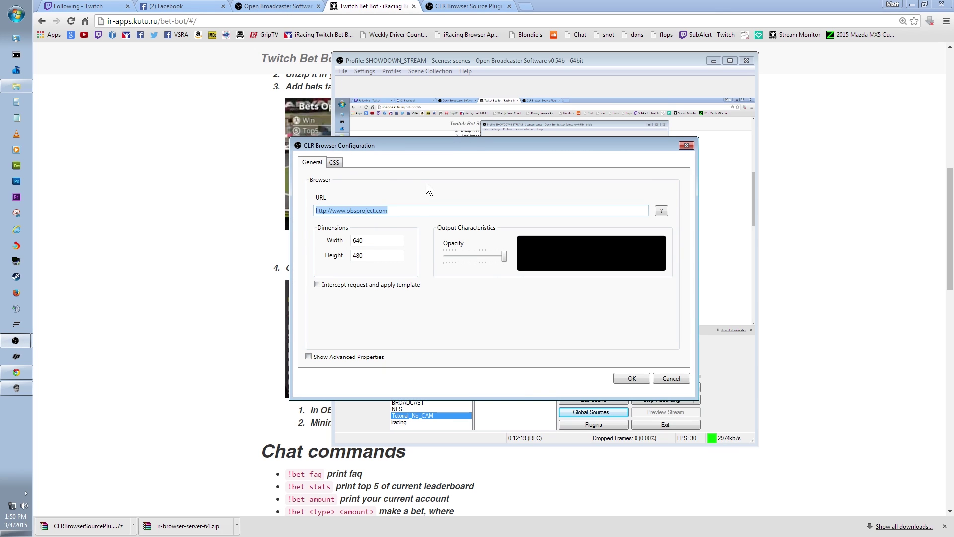
key("ctrl+v")
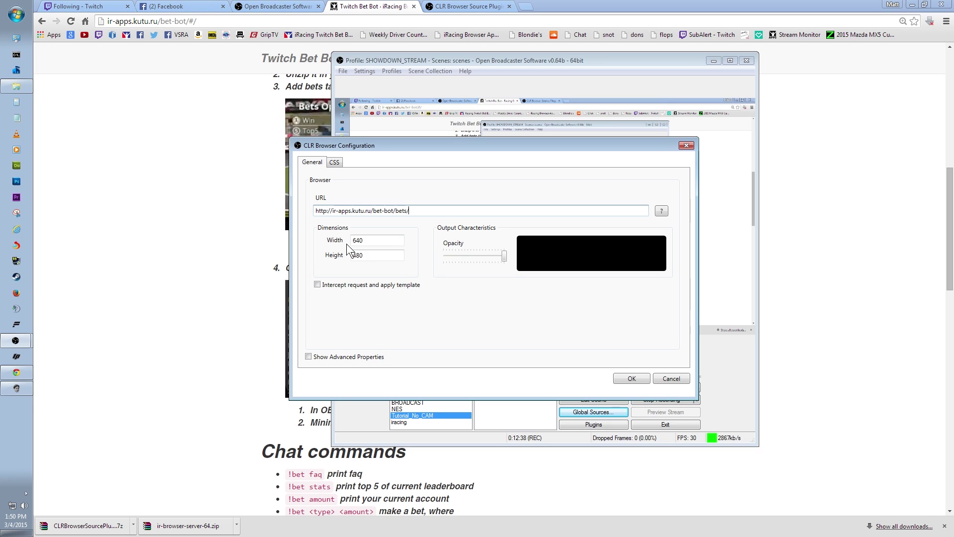
left_click_drag(367, 241, 296, 243)
type("210")
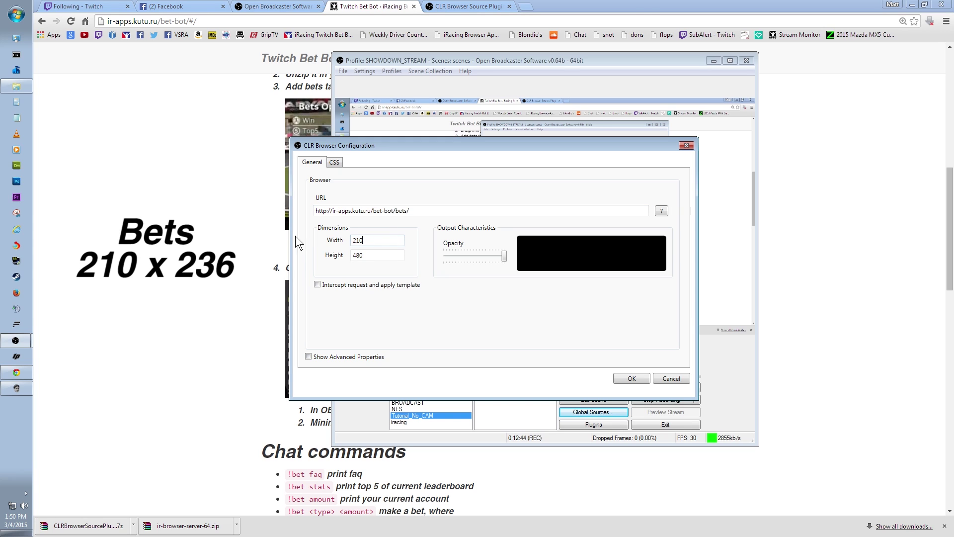
key("Tab")
type("23")
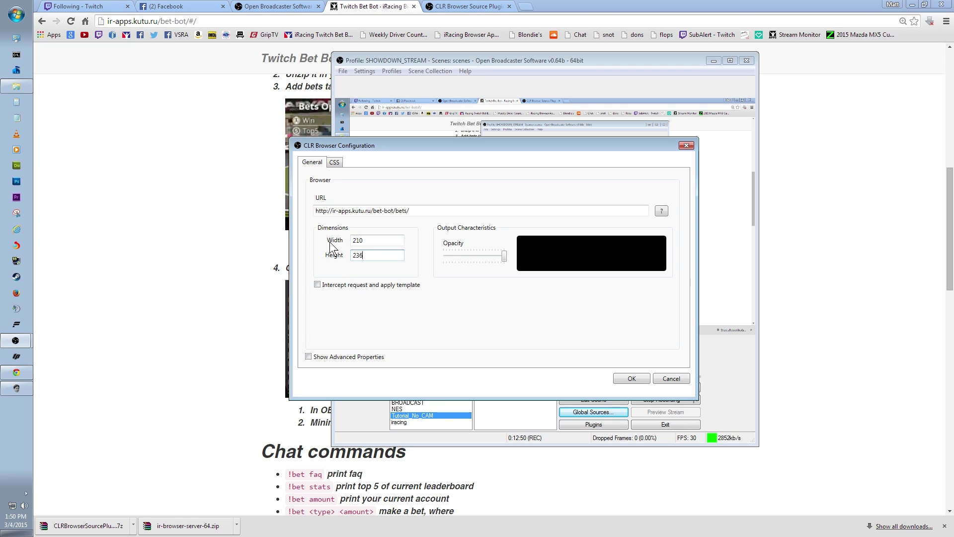
left_click(632, 379)
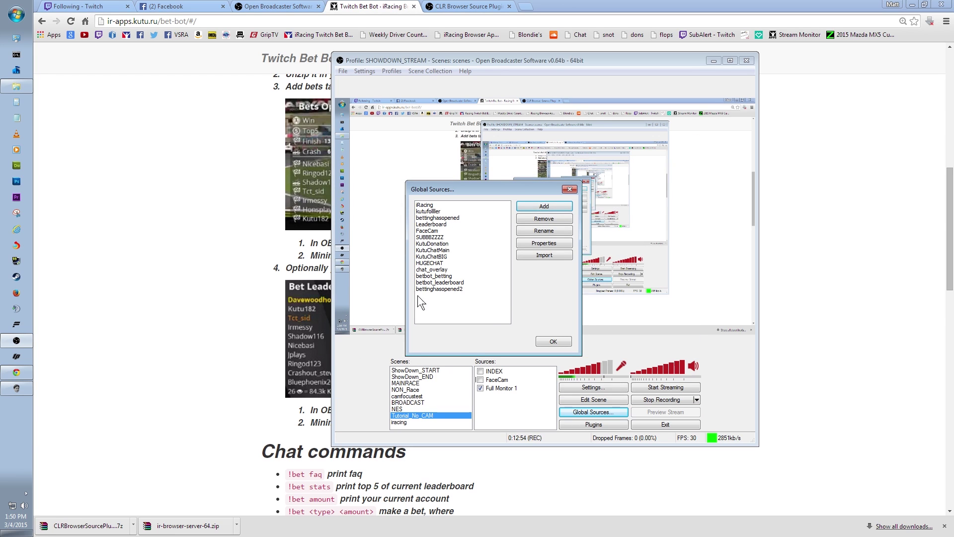
Add another CLR Browser global source named leaderboard
left_click(439, 290)
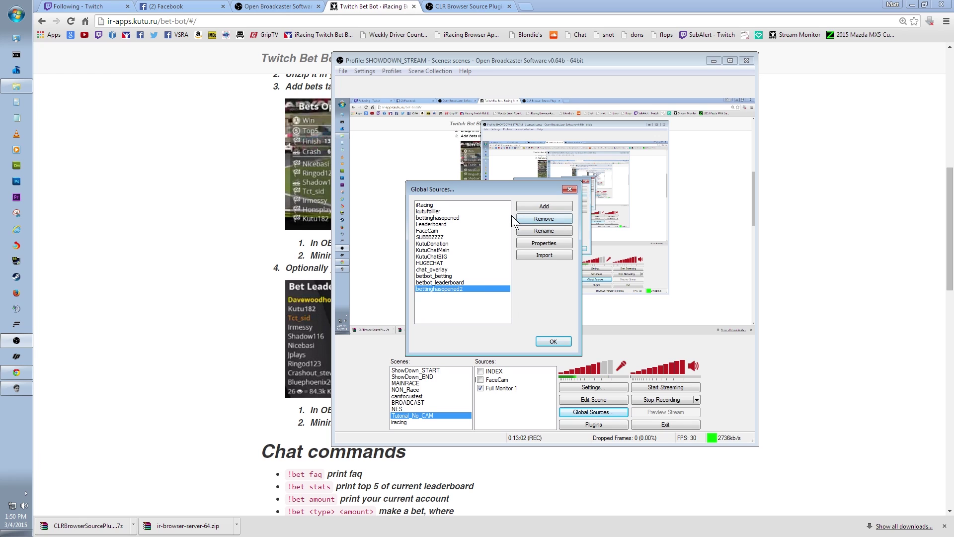
left_click(534, 207)
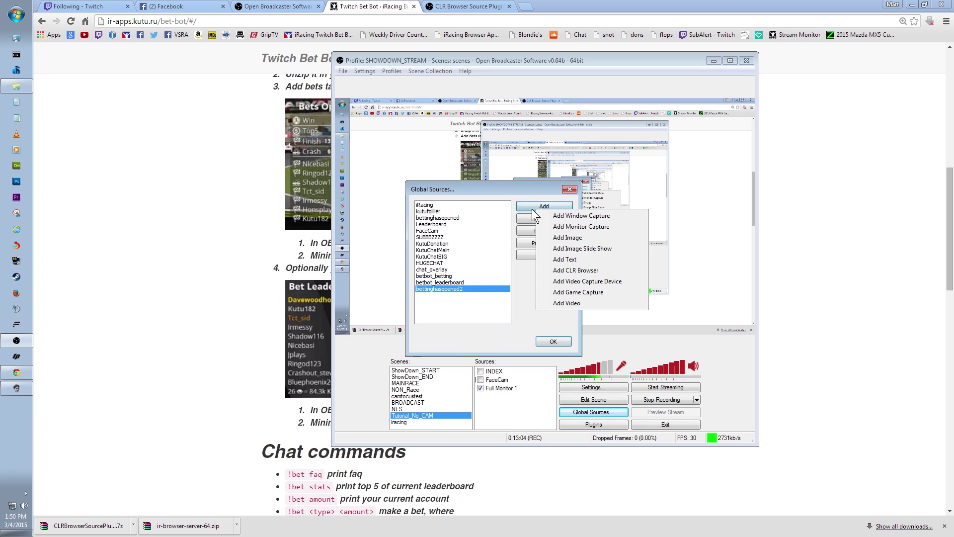
left_click(576, 270)
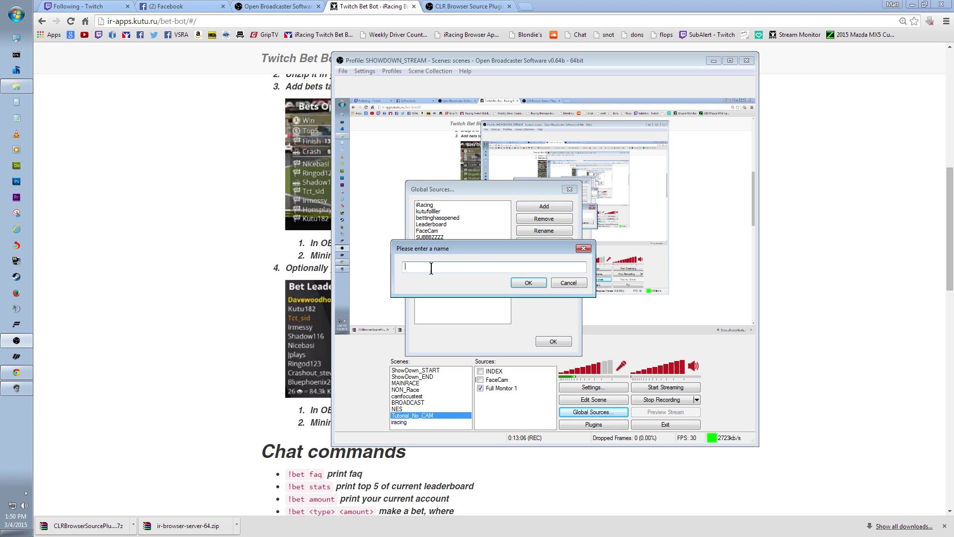
type("leaderboard")
key("Return")
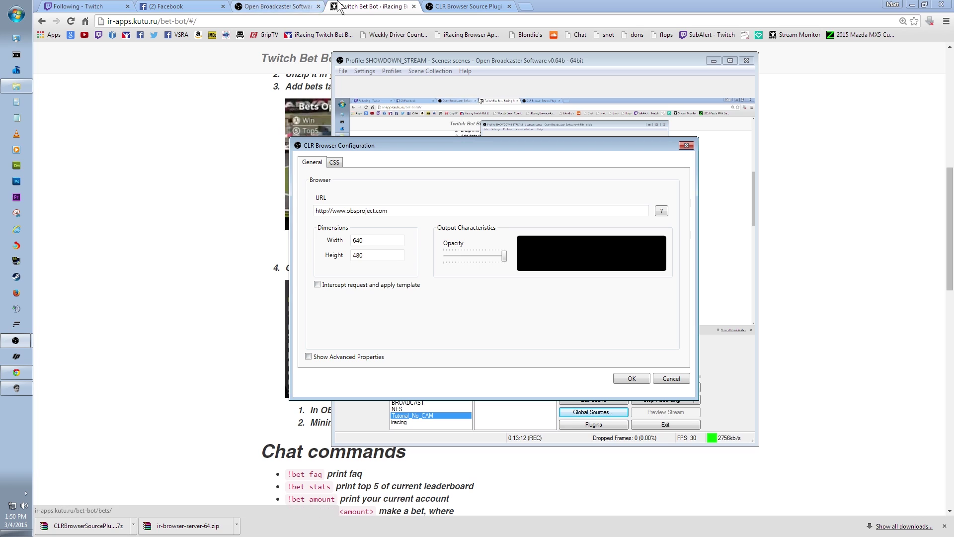
Copy the bet-bot stats URL from the browser and select the source's default URL in OBS
left_click(379, 6)
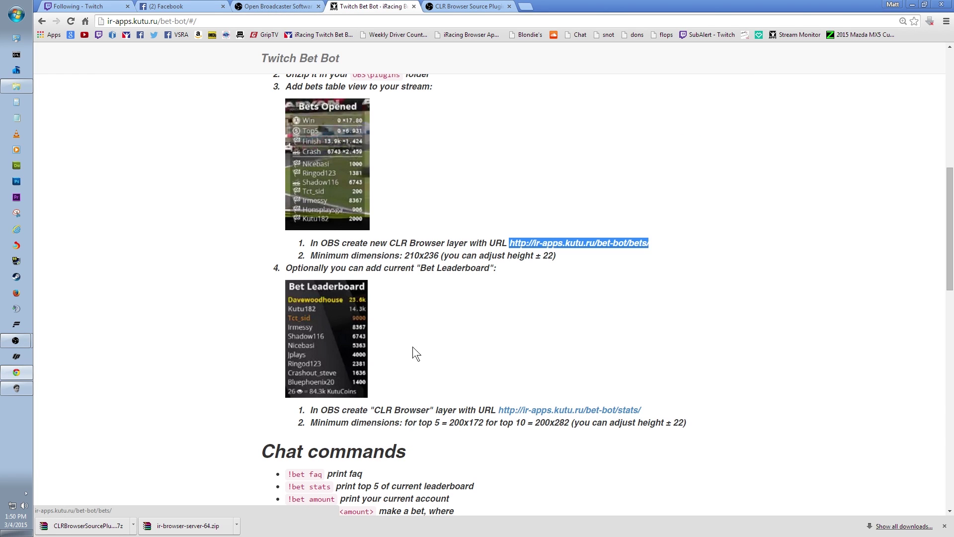
left_click_drag(498, 410, 642, 411)
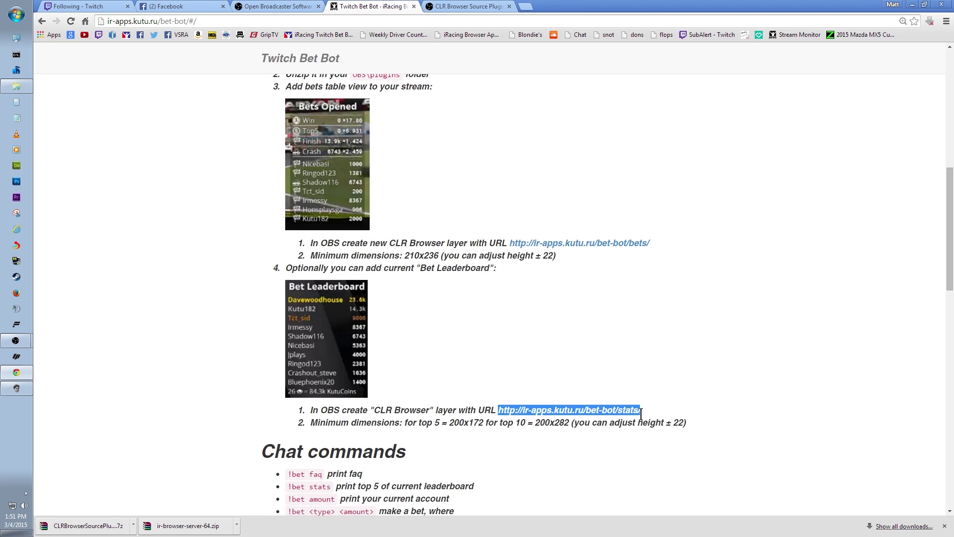
right_click(595, 411)
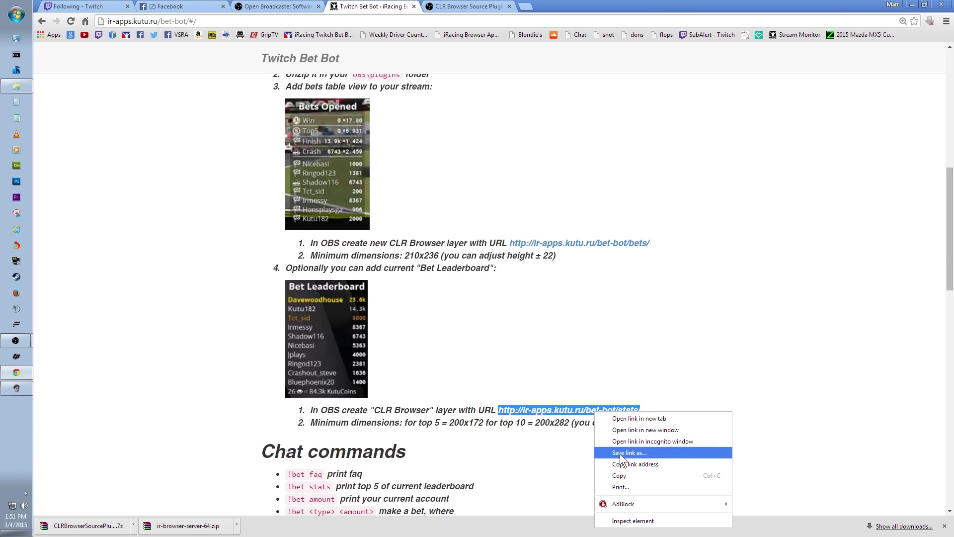
left_click(621, 475)
left_click(17, 338)
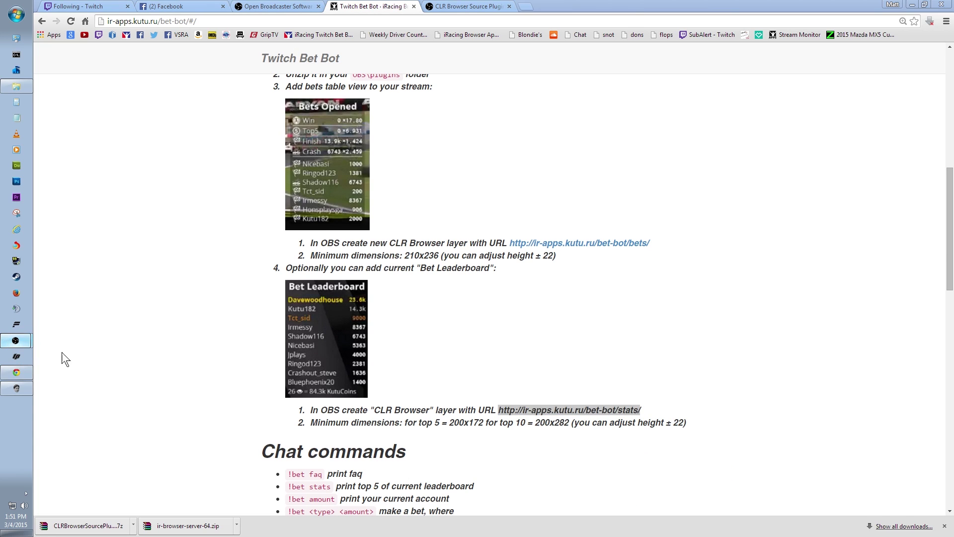
left_click(394, 211)
left_click_drag(395, 211, 316, 217)
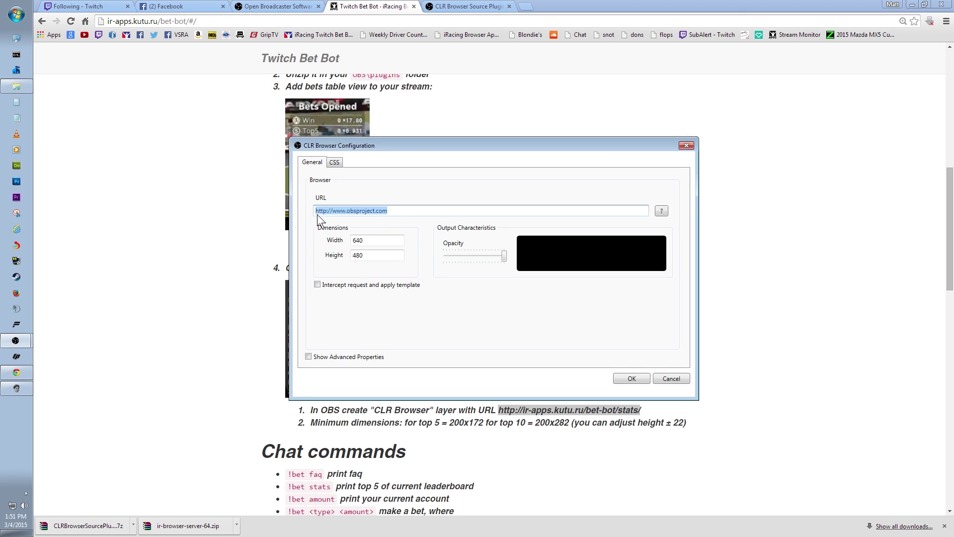
Set the leaderboard source to the stats URL at 200×172, then close Global Sources
key("ctrl+v")
left_click(373, 240)
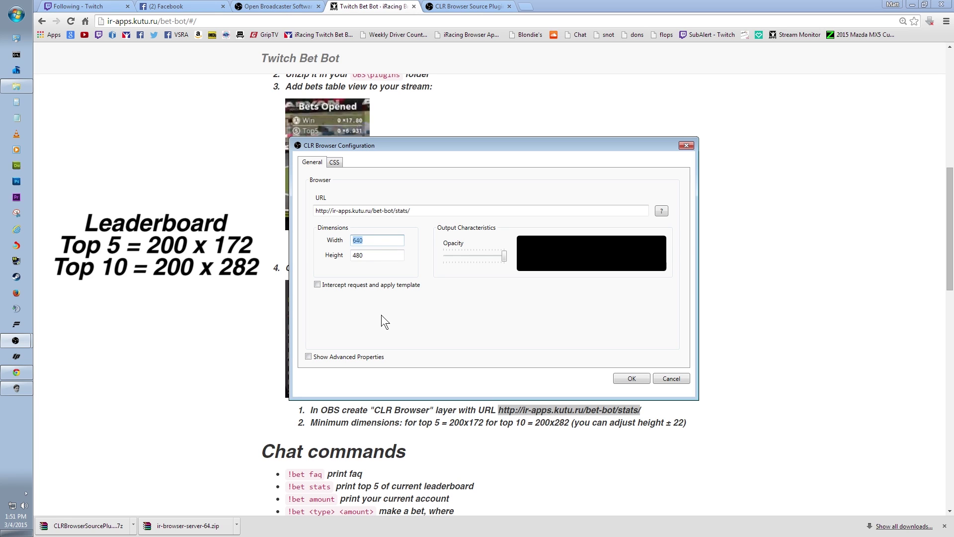
type("200")
key("Tab")
type("172")
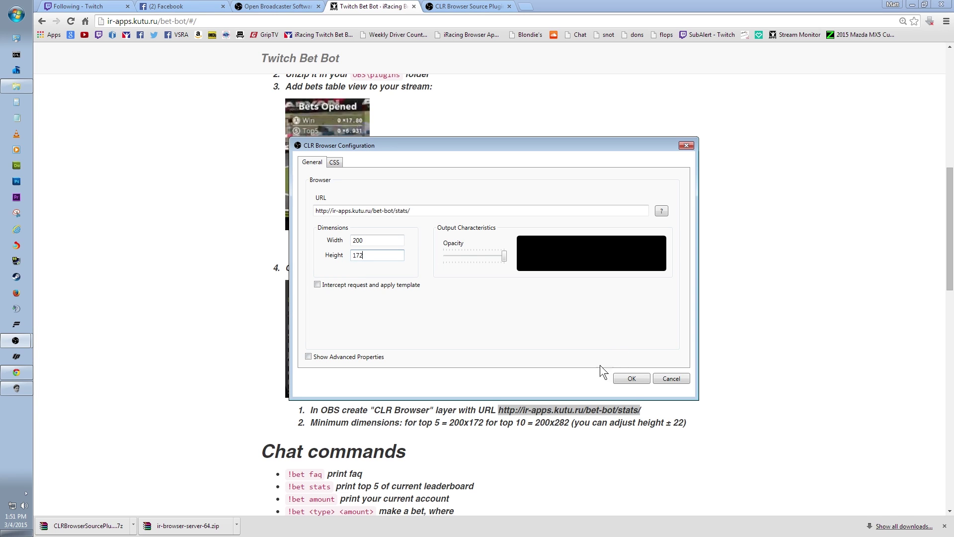
left_click(632, 378)
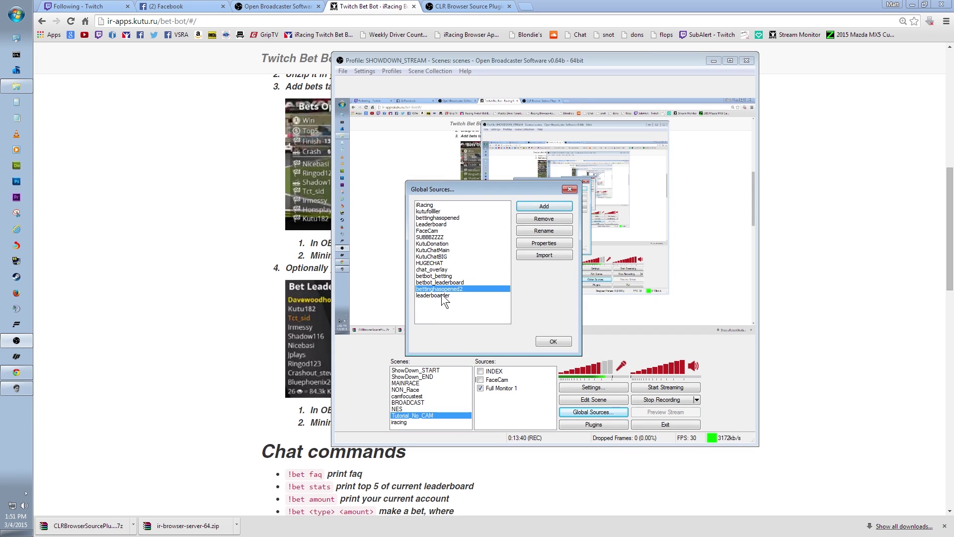
left_click(439, 297)
left_click(551, 341)
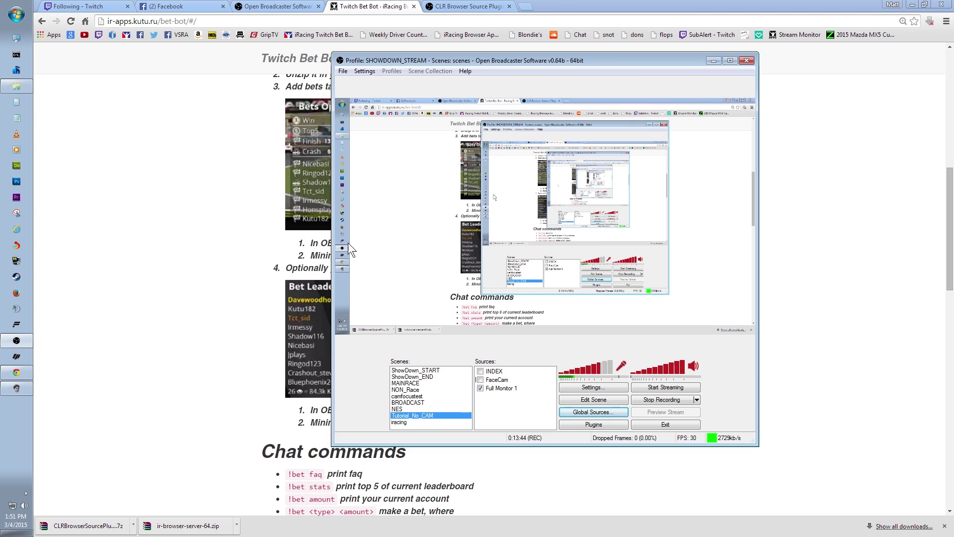
Add the bettinghasopened2 global source to the scene and move it to the preview's right side
left_click_drag(399, 61, 314, 55)
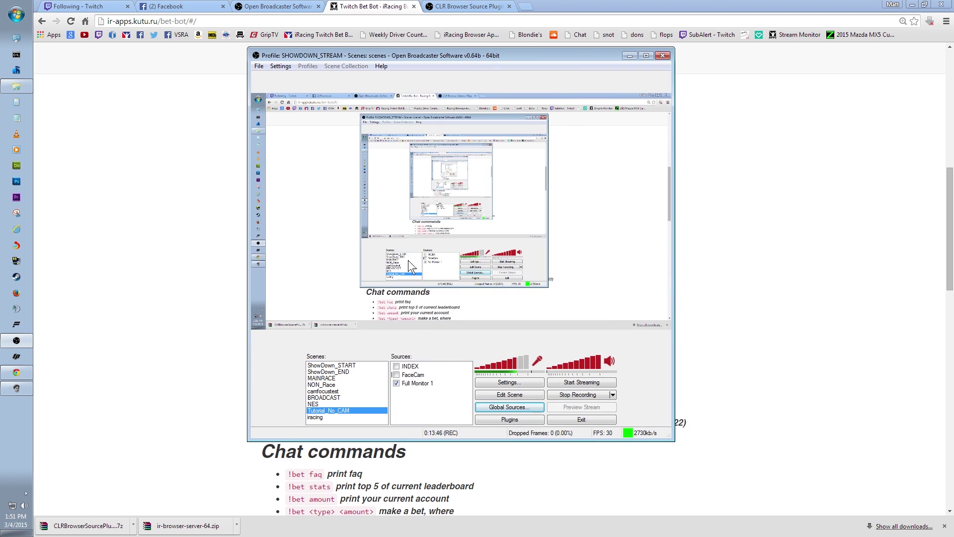
right_click(421, 405)
mouse_move(447, 412)
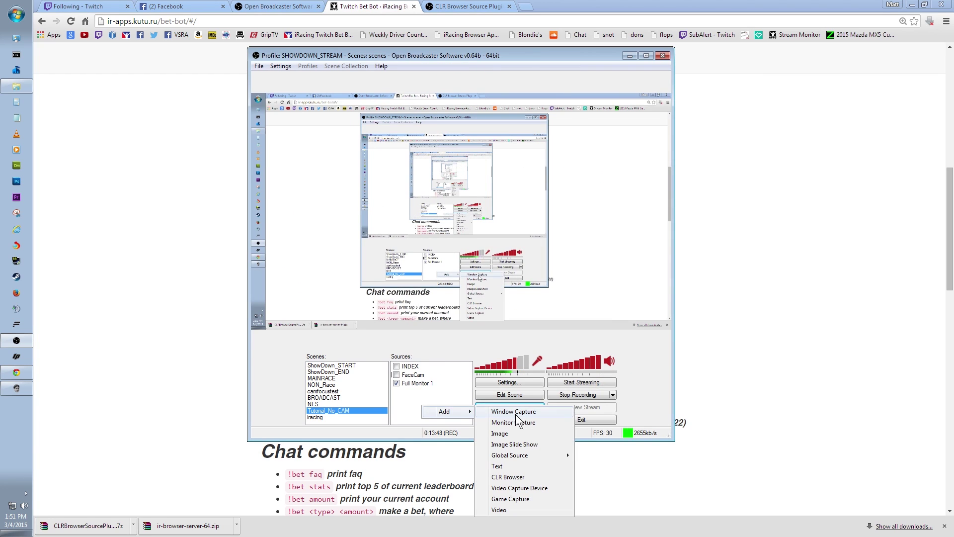
mouse_move(526, 456)
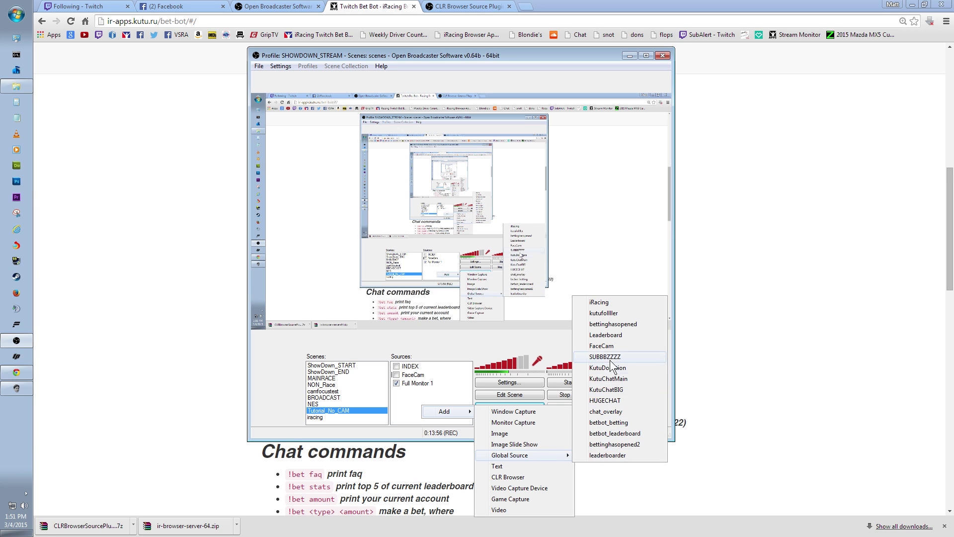
left_click(617, 445)
left_click(510, 279)
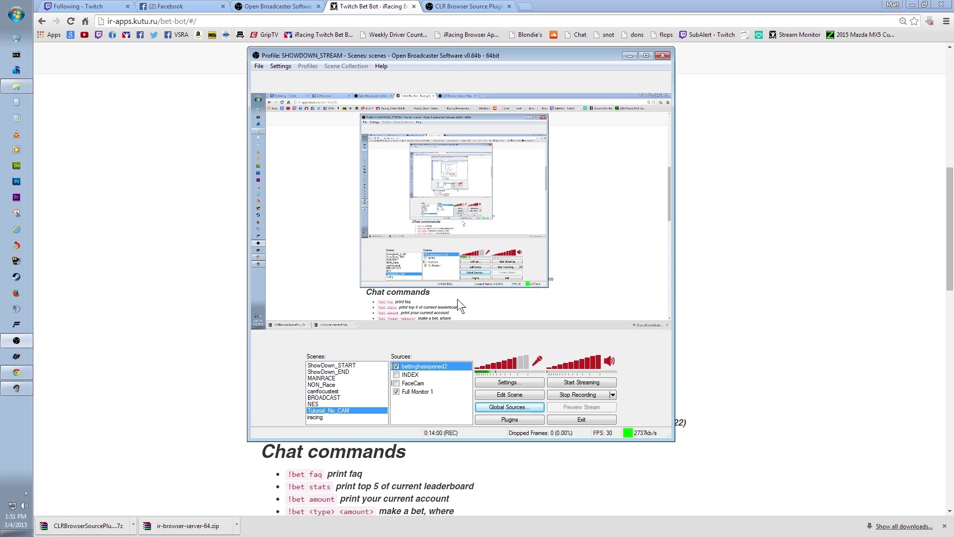
left_click(505, 394)
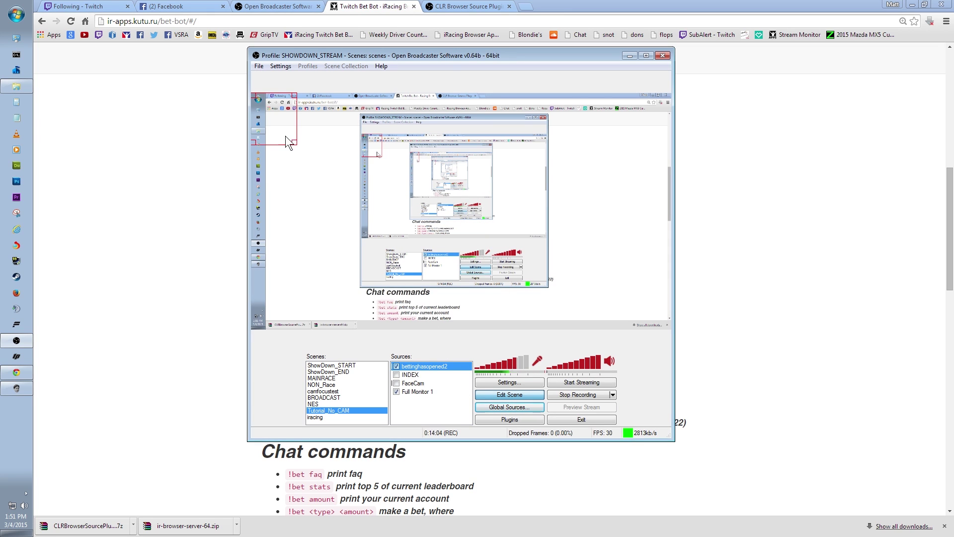
left_click_drag(283, 137, 624, 263)
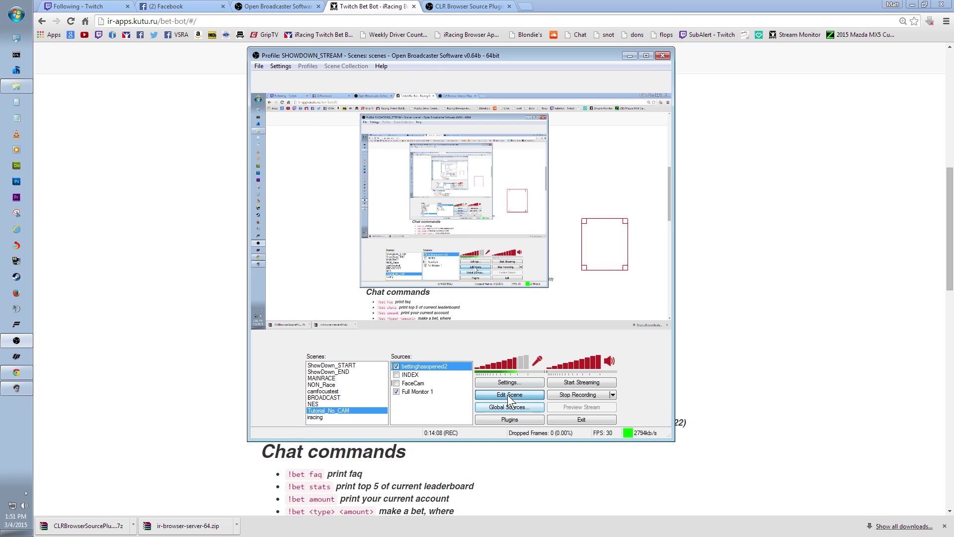
left_click_drag(594, 261, 619, 272)
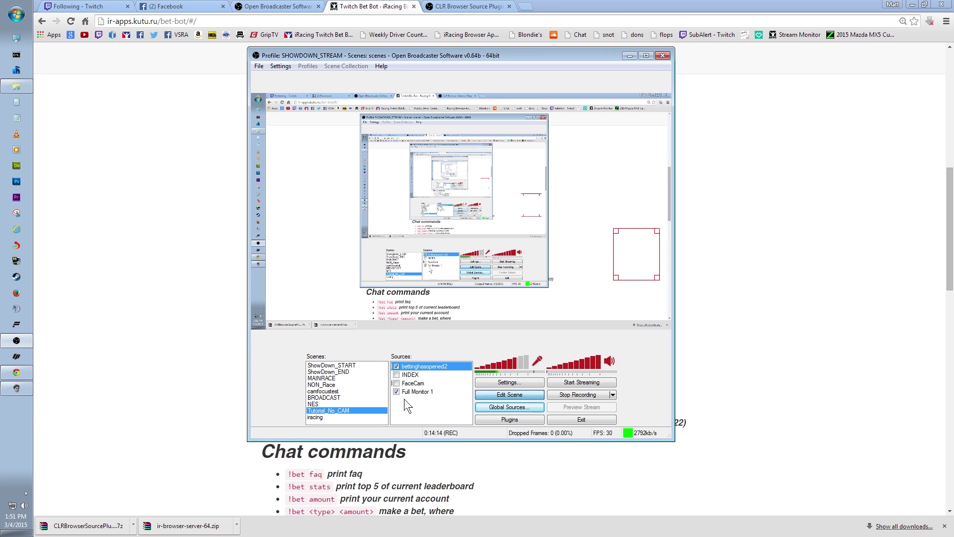
Add the leaderboarder global source to the scene and place it at the top right
right_click(427, 408)
mouse_move(460, 416)
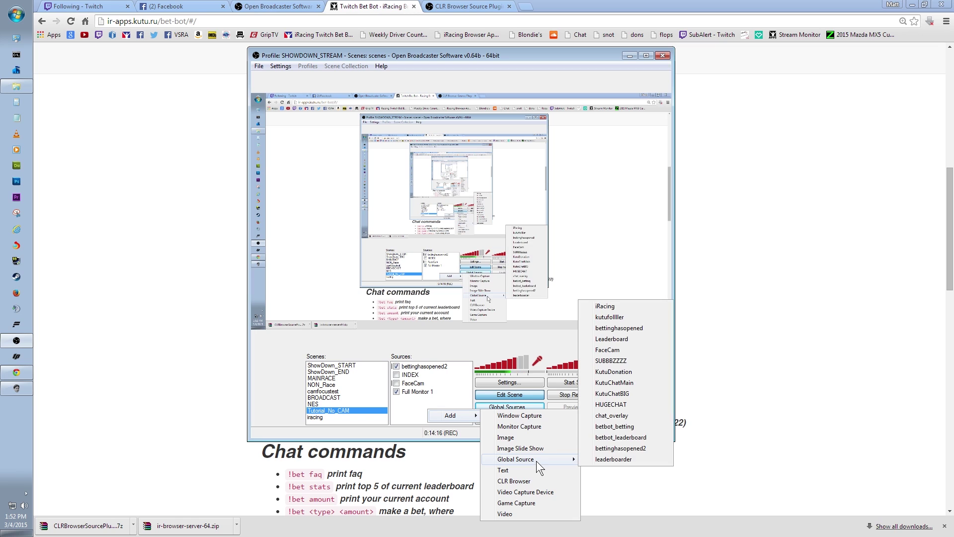
left_click(613, 459)
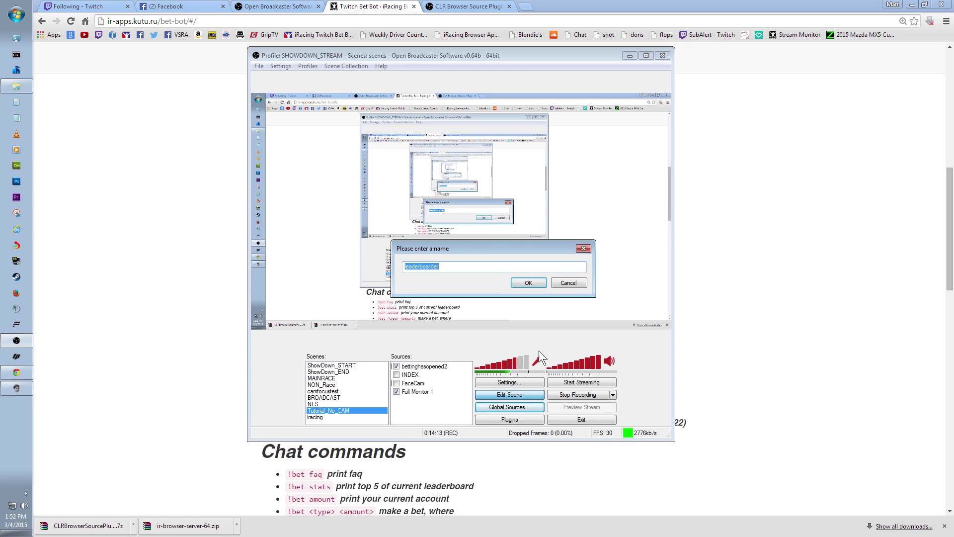
left_click(527, 279)
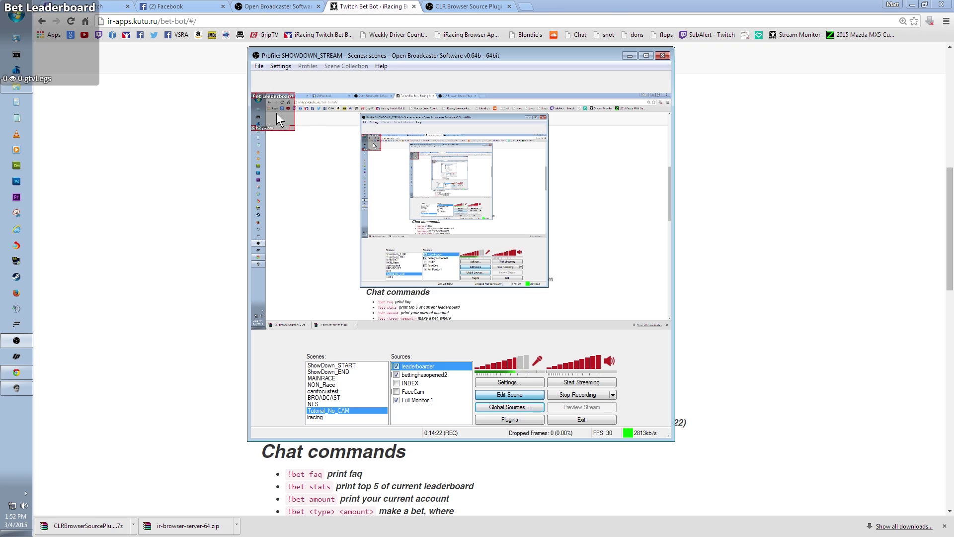
left_click_drag(276, 112, 645, 142)
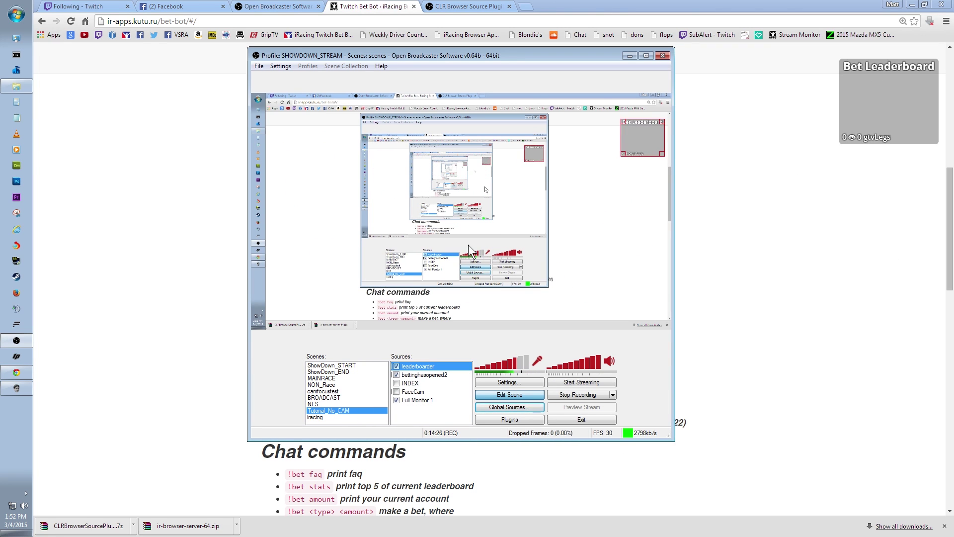
key("Down")
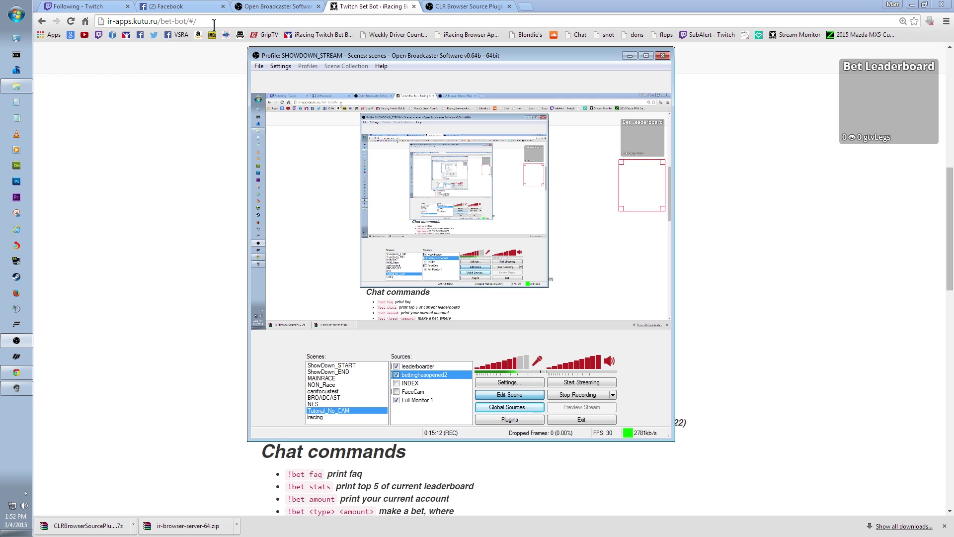
left_click(16, 85)
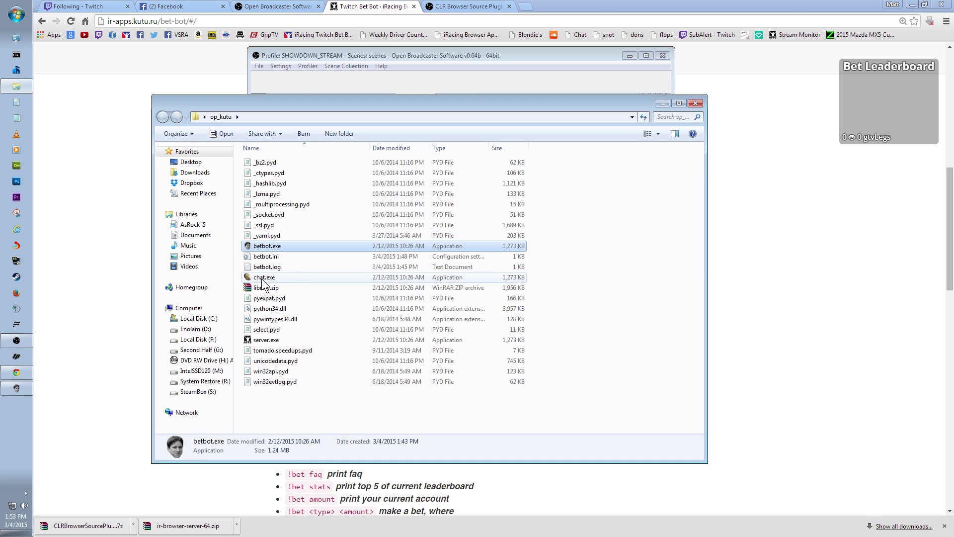
Run chat.exe from op_kutu, allow it through the firewall, and minimize its console
double_click(262, 280)
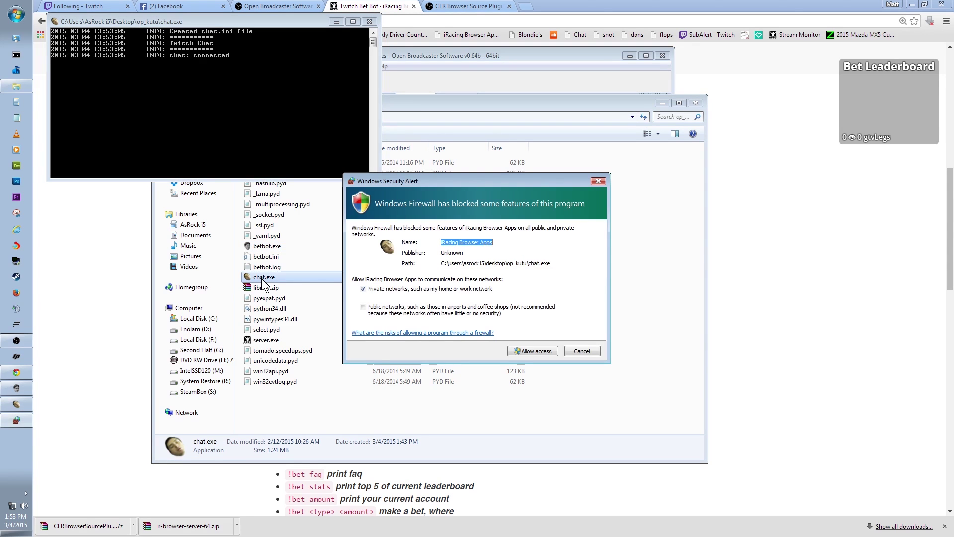
left_click(520, 349)
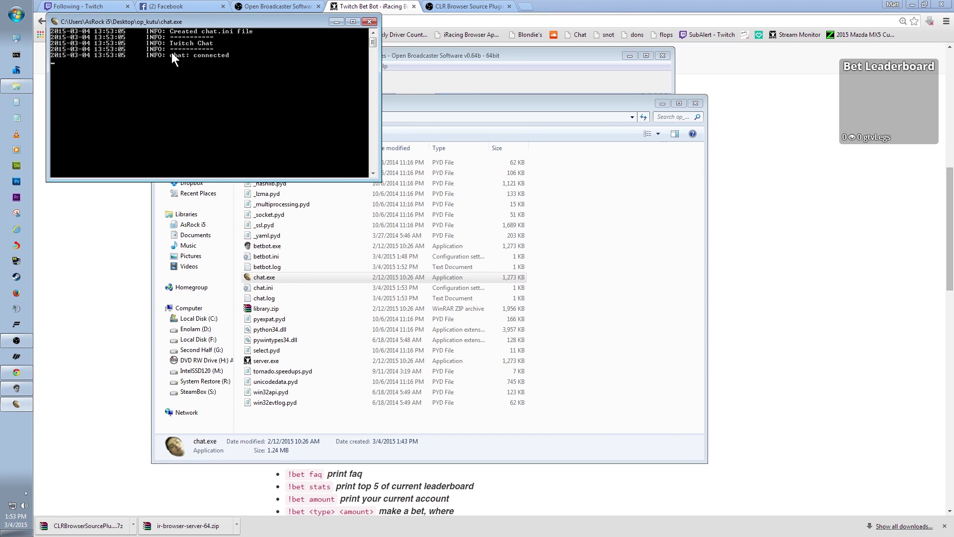
left_click(337, 21)
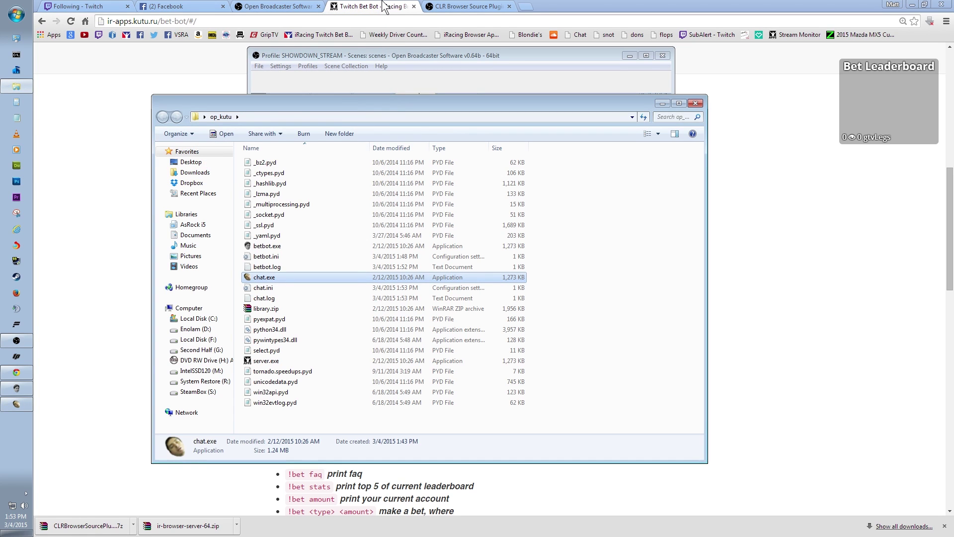
left_click(400, 77)
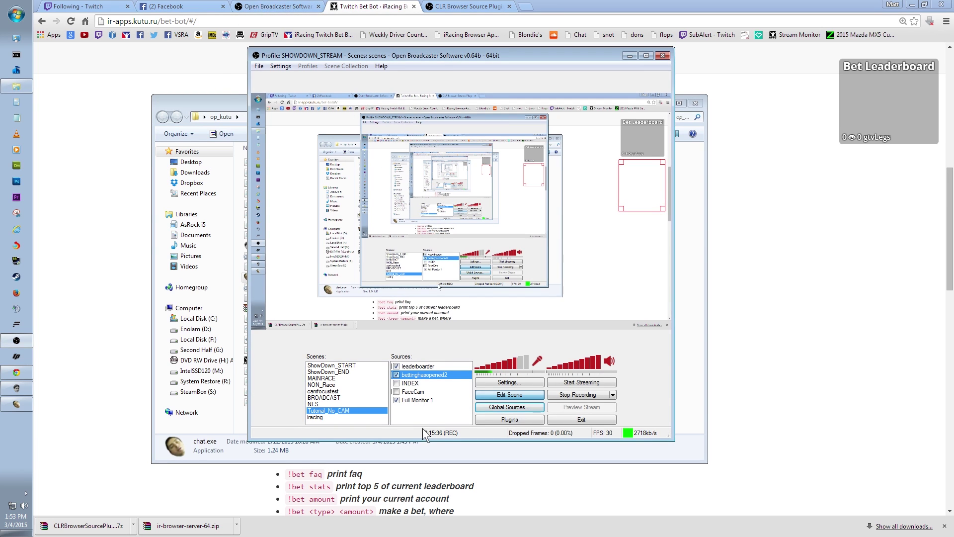
Add a CLR Browser global source named on-screen, then return to the Bet Bot page
right_click(425, 412)
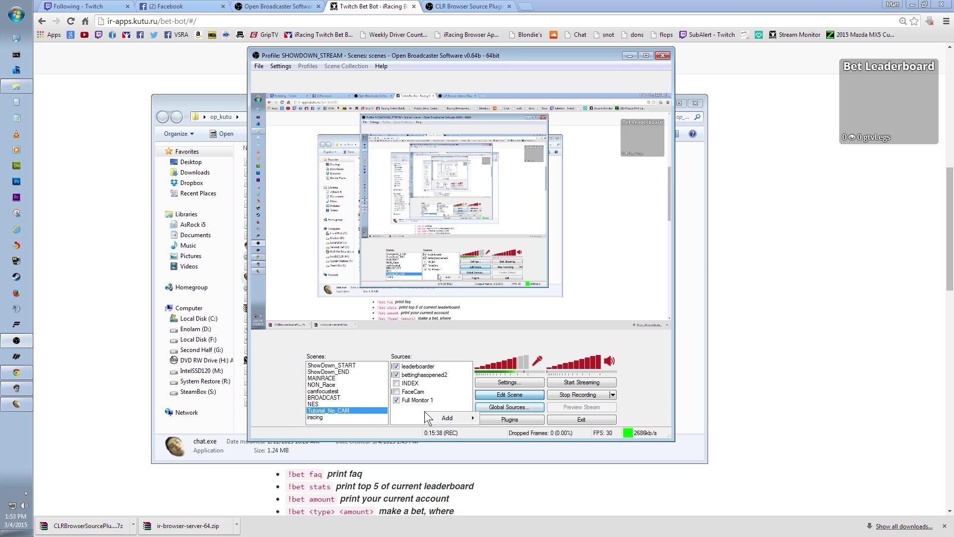
left_click(505, 409)
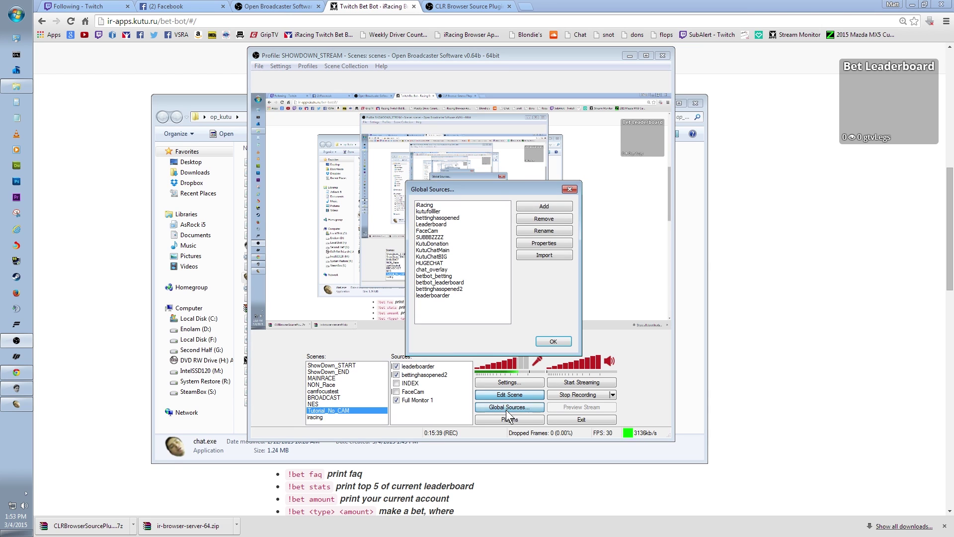
left_click(539, 203)
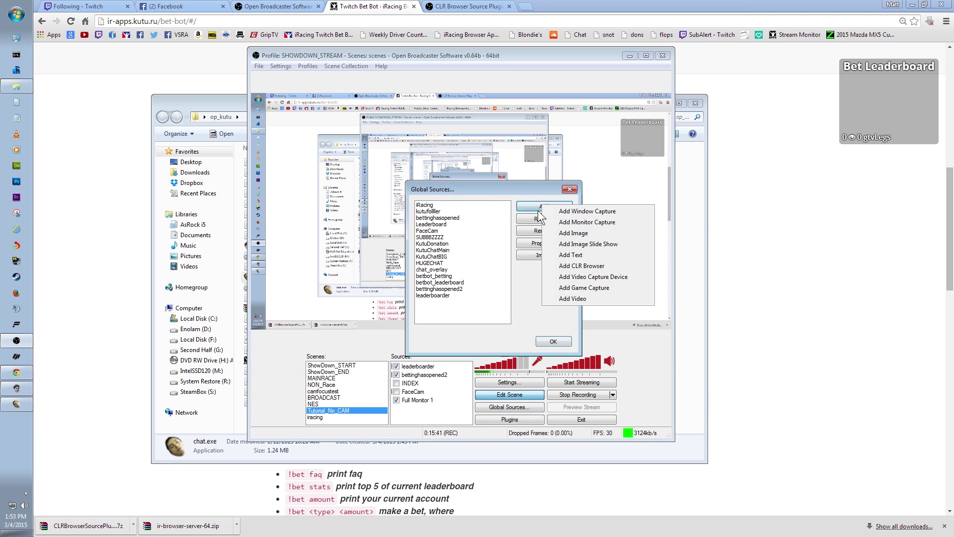
left_click(592, 267)
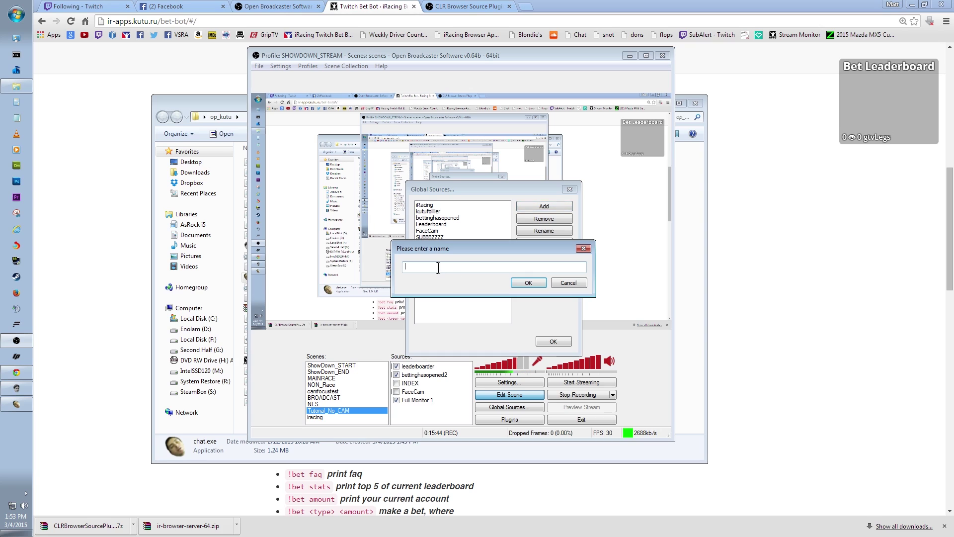
type("on-screen-cha")
key("Return")
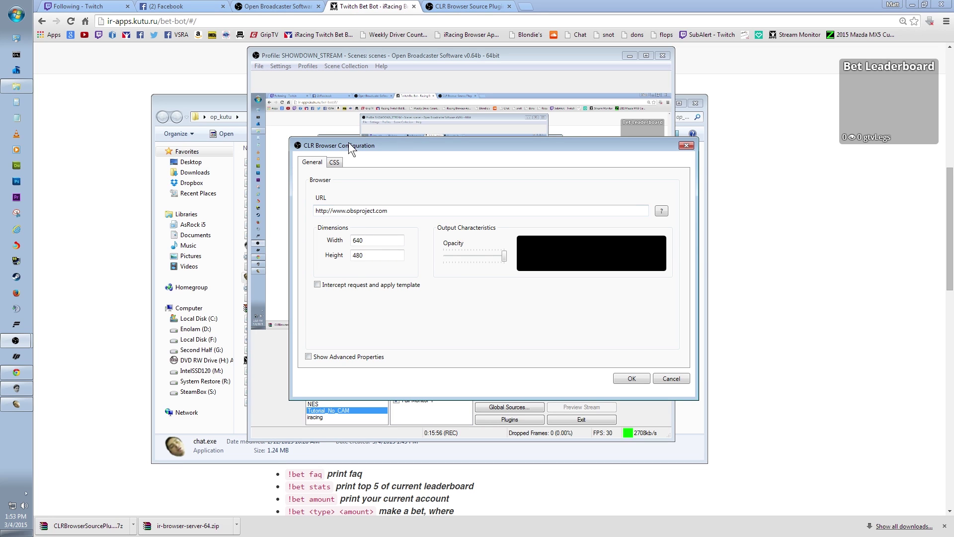
left_click(378, 7)
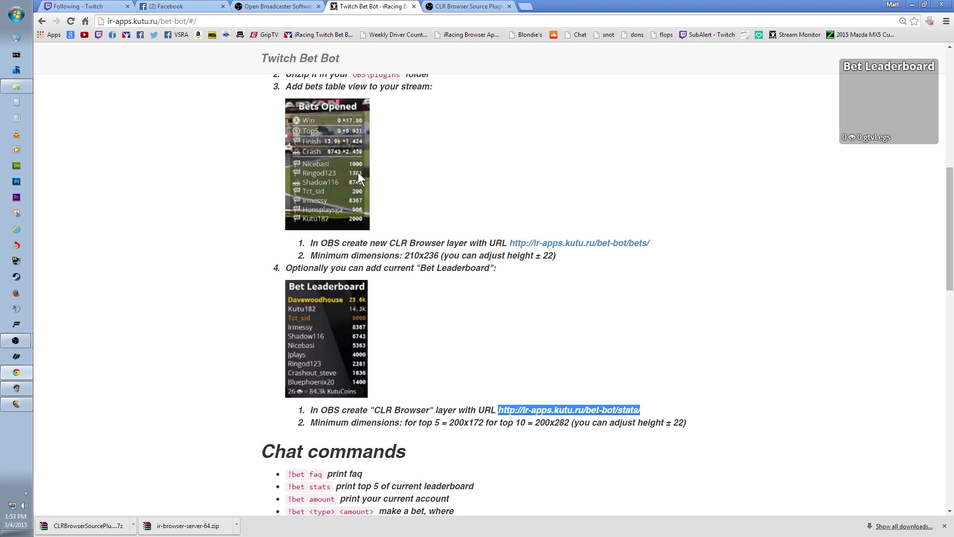
Go back to the apps list, open Twitch Chat, and follow its Settings link
left_click(42, 22)
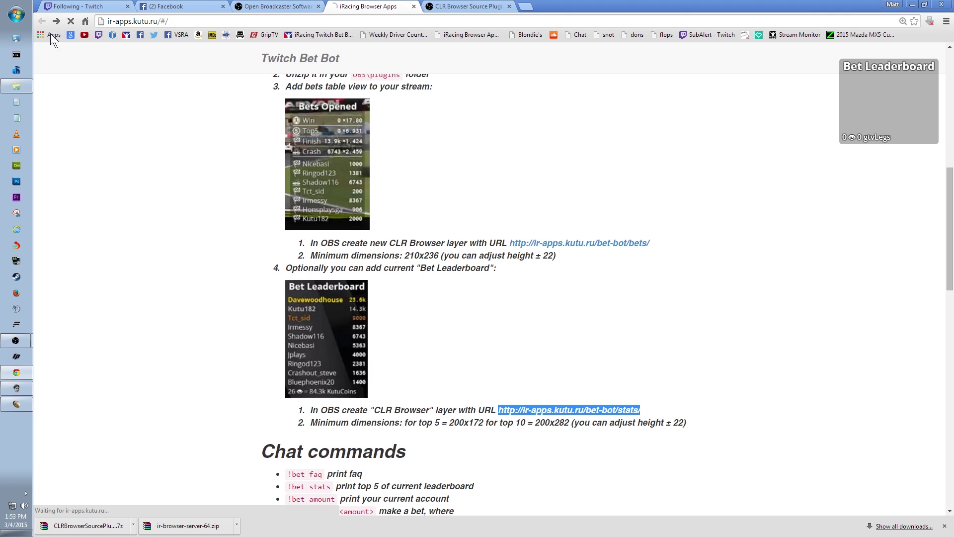
scroll(228, 330, "down", 10)
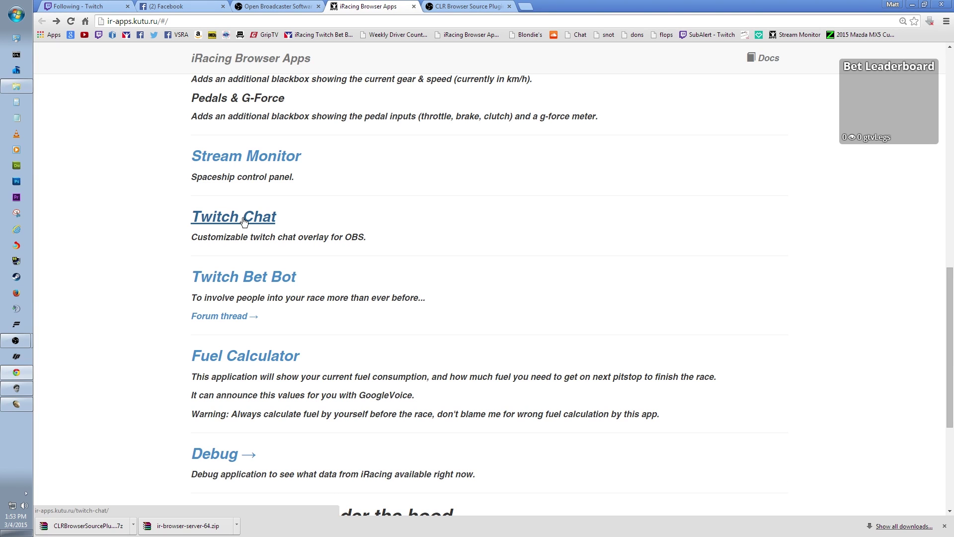
left_click(244, 220)
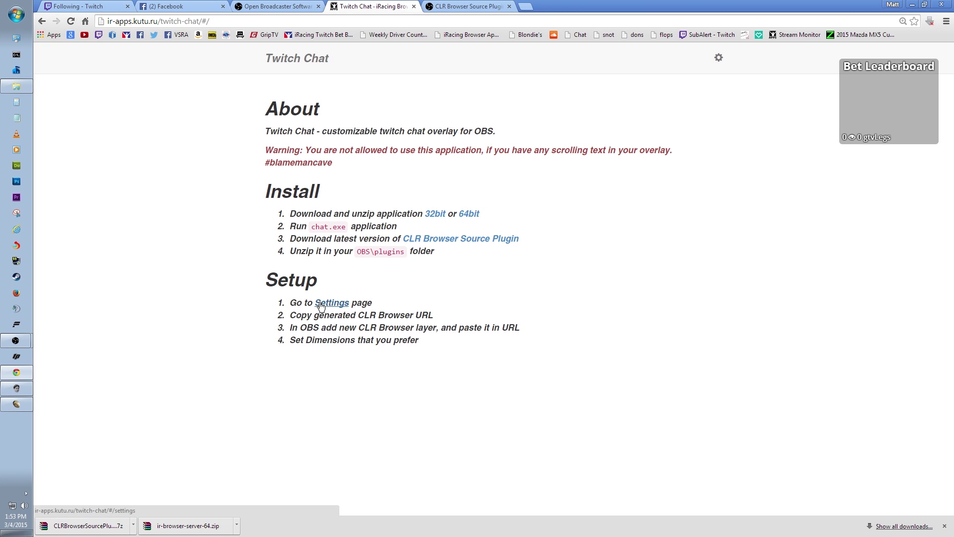
left_click_drag(256, 149, 351, 170)
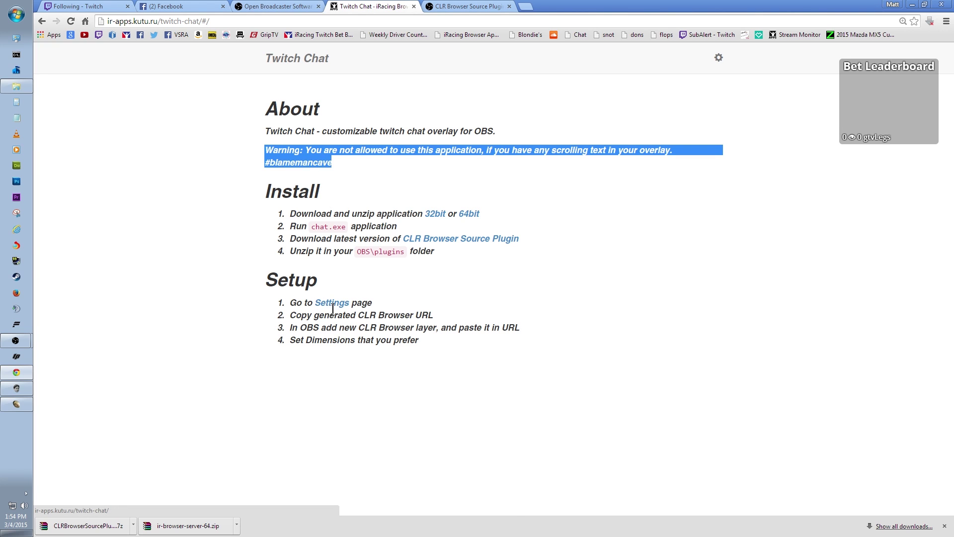
left_click(332, 304)
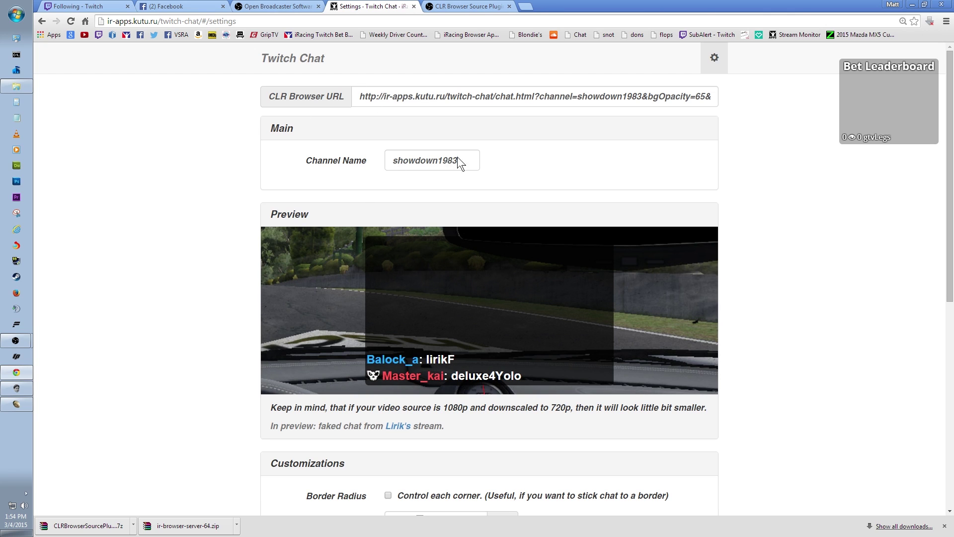
Set the Twitch Chat overlay's Background Opacity slider to 75%
scroll(188, 309, "down", 3)
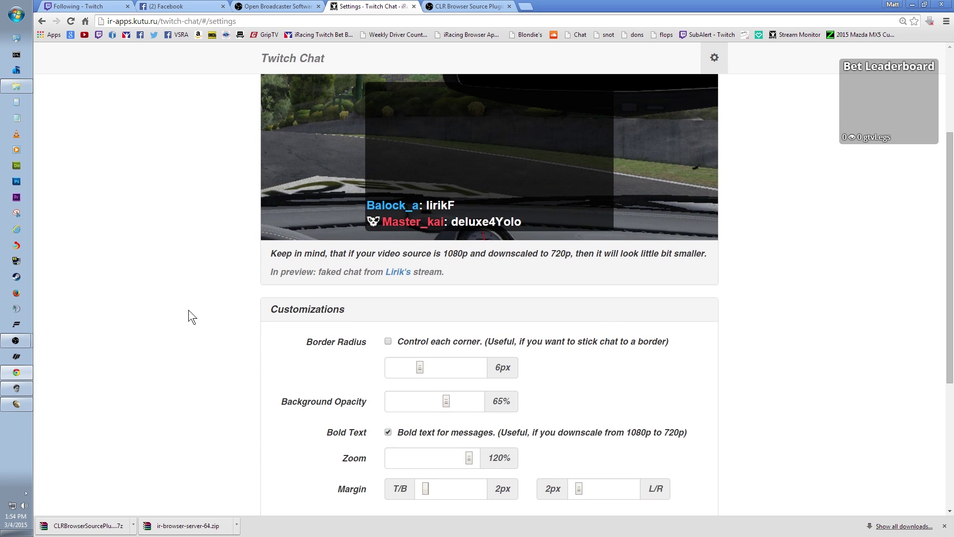
scroll(189, 309, "up", 1)
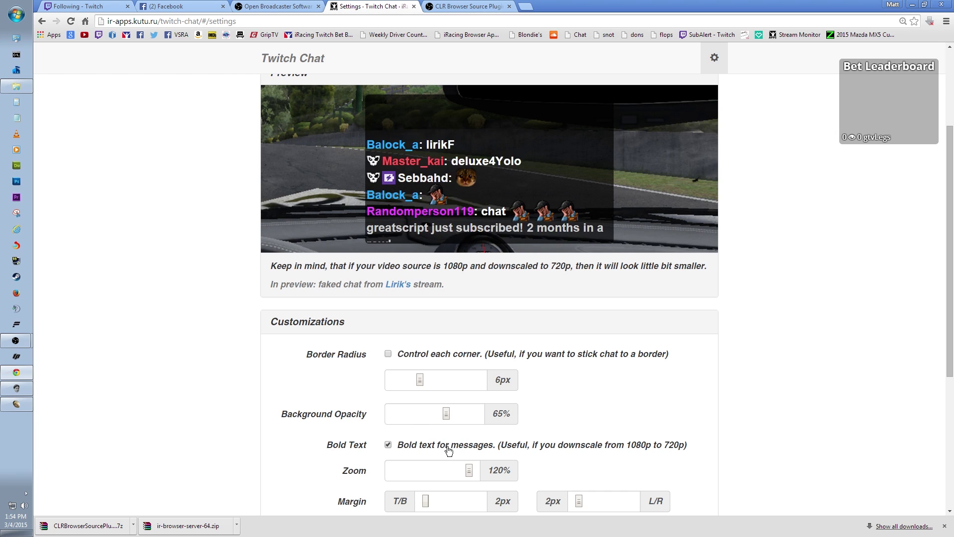
scroll(302, 437, "down", 1)
left_click_drag(446, 362, 396, 361)
scroll(290, 360, "up", 1)
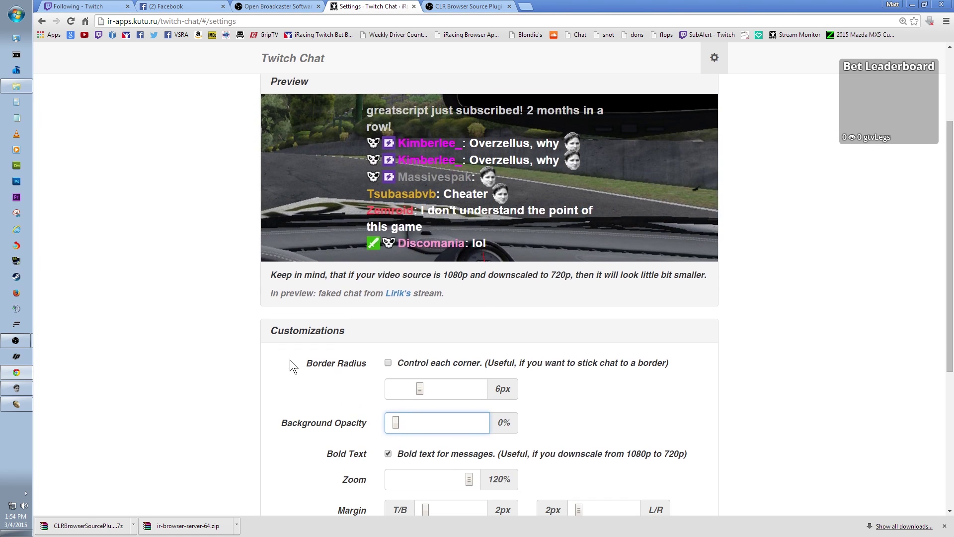
left_click_drag(396, 422, 455, 425)
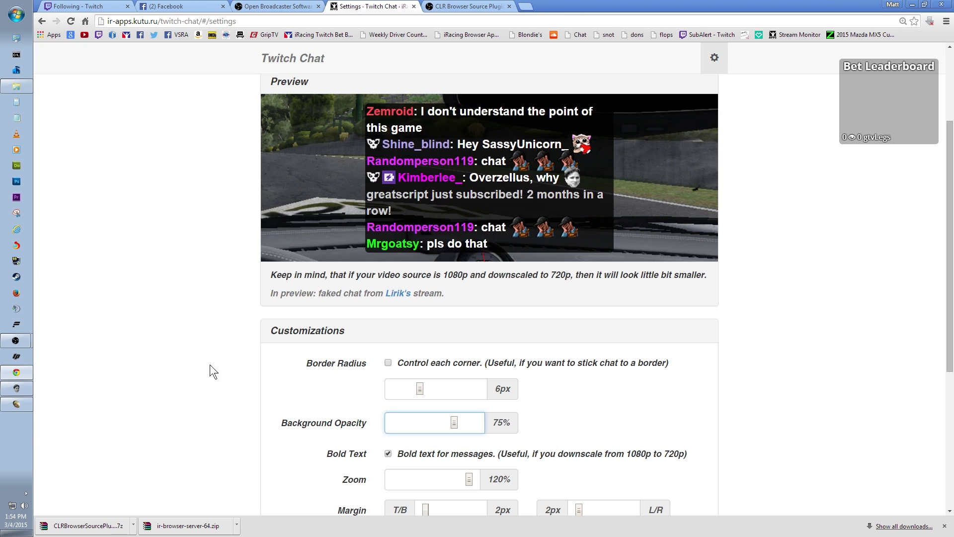
Select the full generated CLR Browser URL, now including bgOpacity=75 and zoom=120
scroll(210, 365, "down", 3)
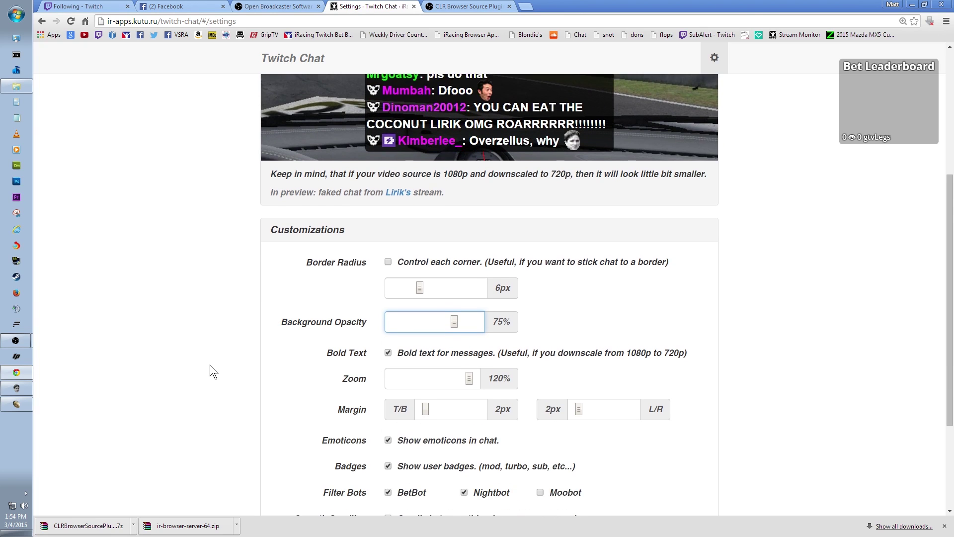
scroll(209, 365, "down", 2)
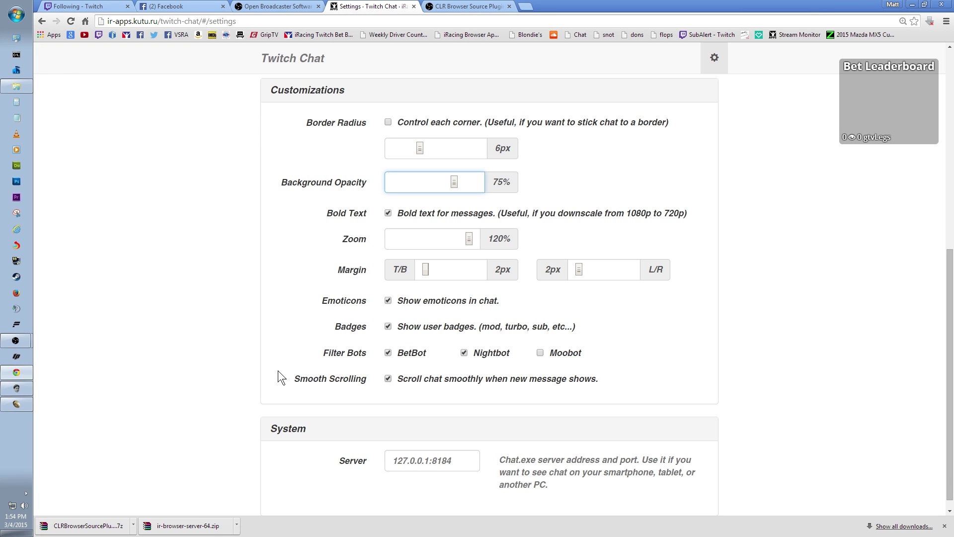
scroll(279, 371, "up", 7)
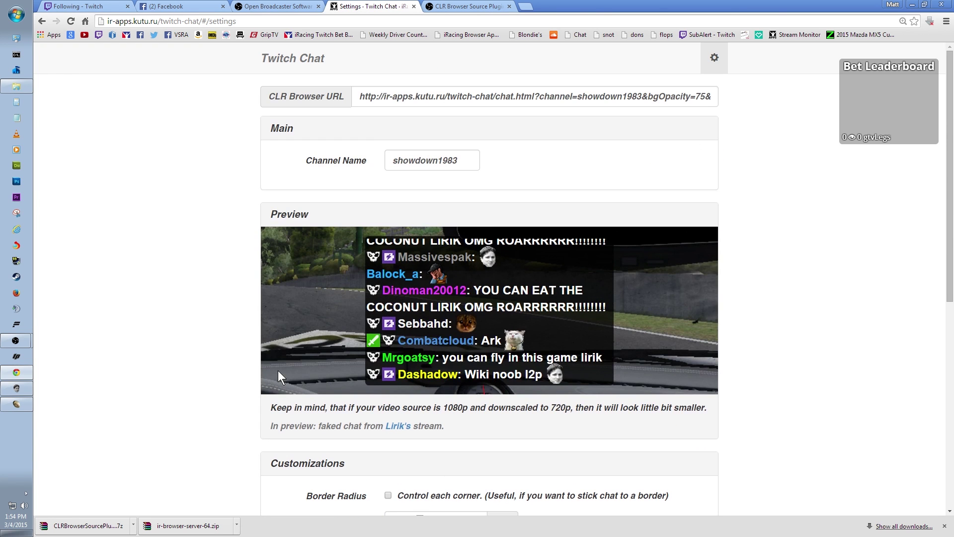
left_click_drag(359, 99, 779, 96)
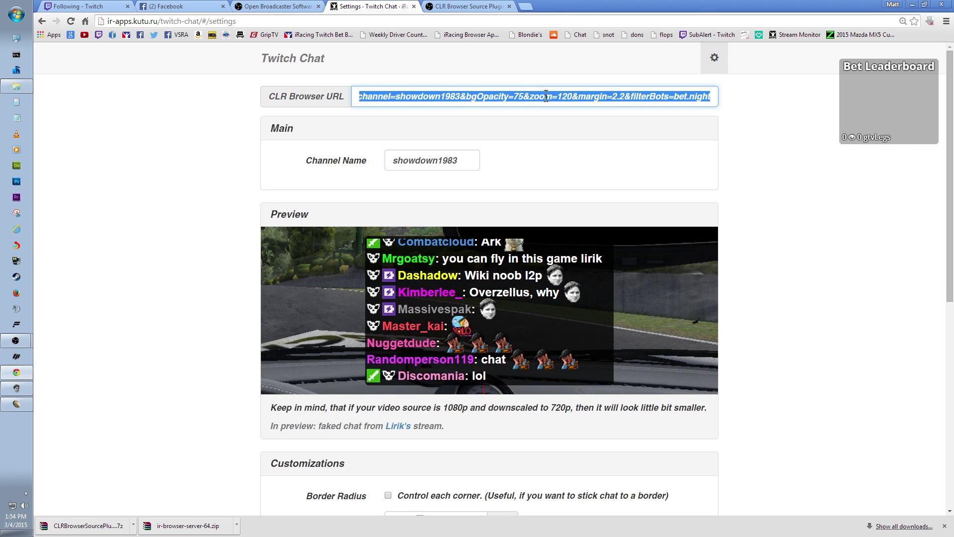
Copy the Twitch Chat overlay URL and paste it over the obsproject URL in the browser source
right_click(500, 98)
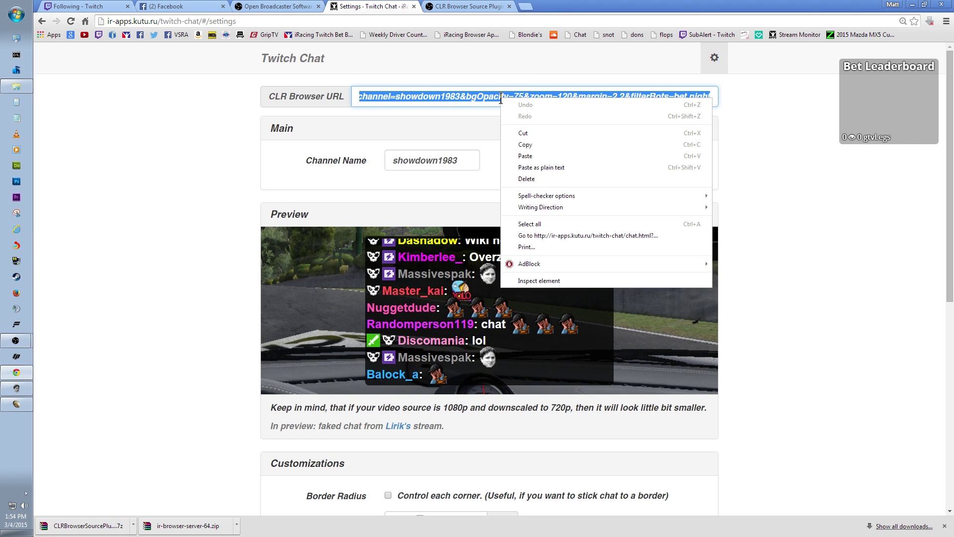
left_click(530, 144)
left_click(16, 340)
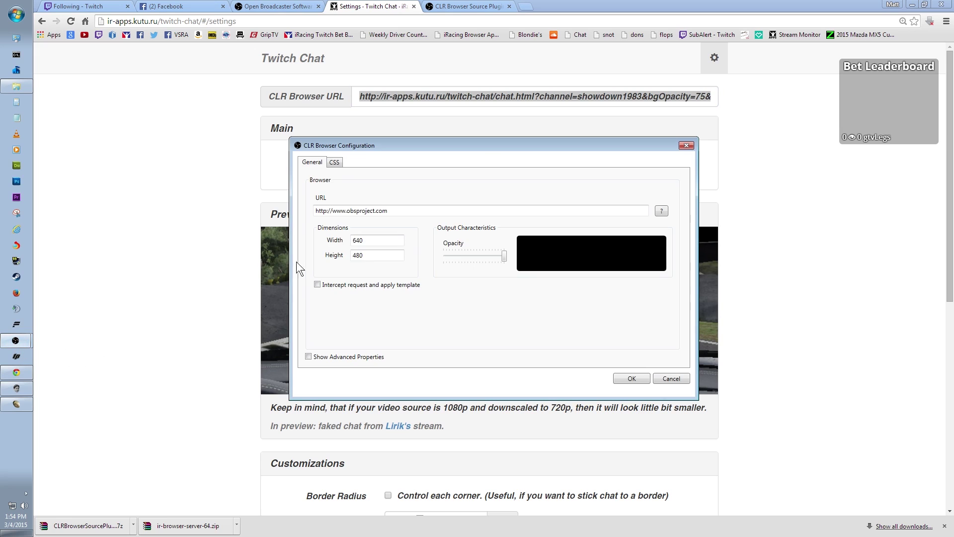
left_click_drag(398, 211, 289, 219)
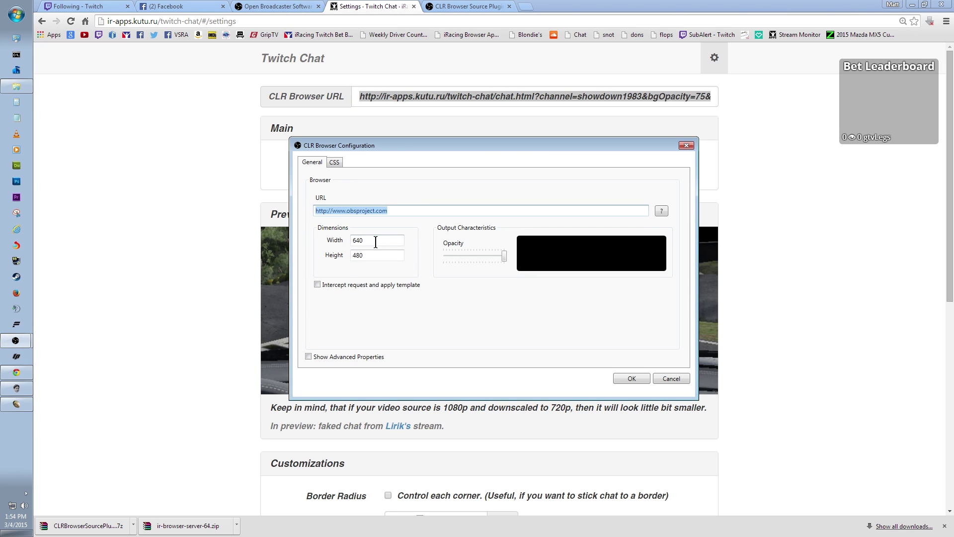
key("ctrl+v")
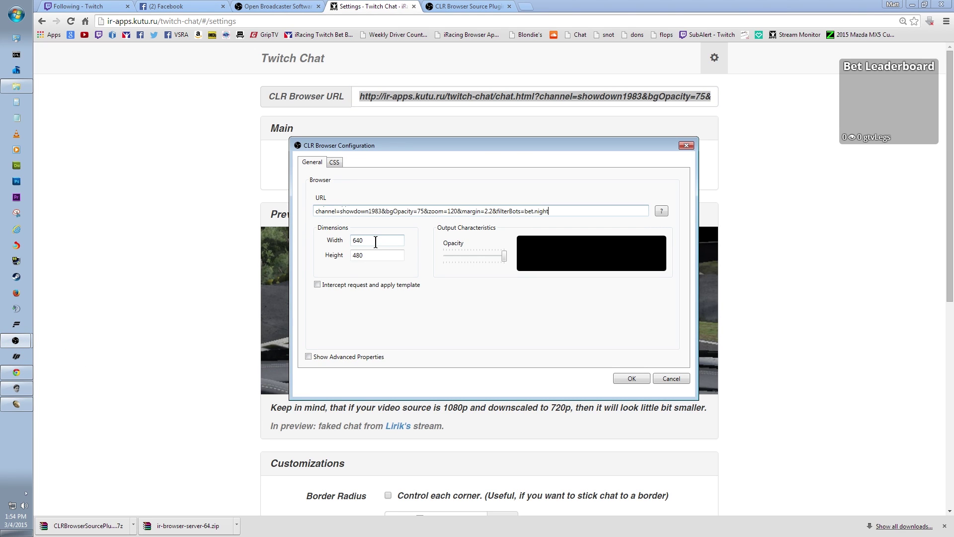
Size the chat browser source to 450 by 300, save it, and close Global Sources
double_click(362, 241)
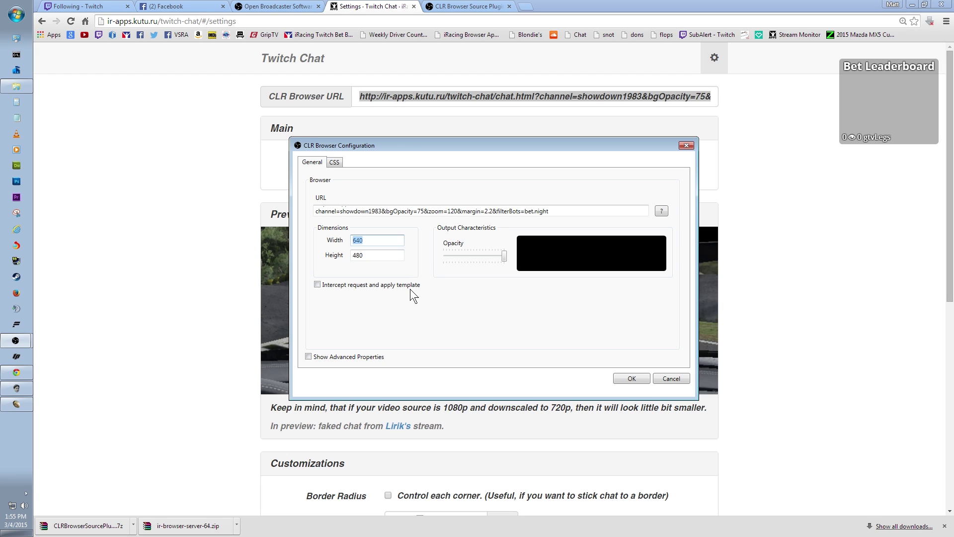
type("450")
key("Tab")
type("300")
left_click(629, 379)
left_click(539, 342)
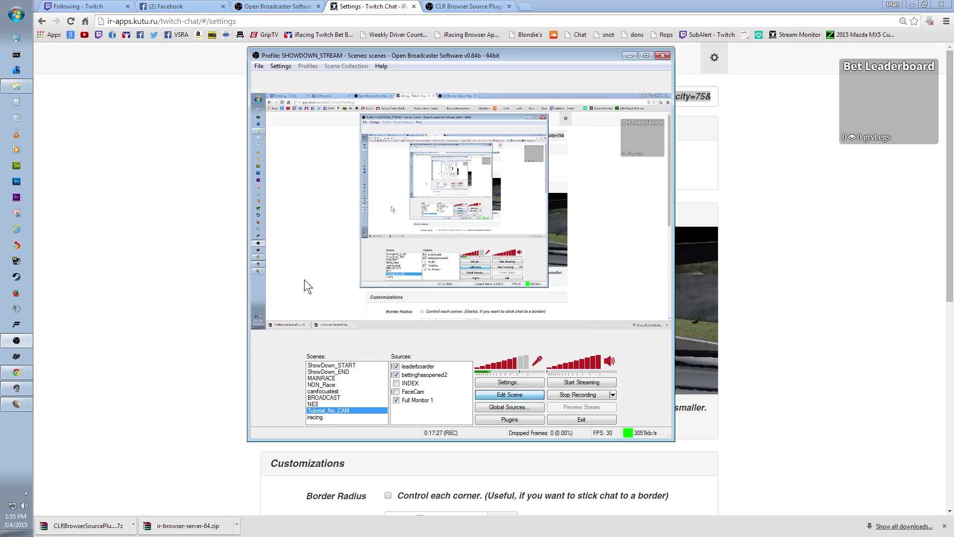
Add the on-screen-chat global source to the Tutorial_No_CAM scene
right_click(416, 413)
mouse_move(443, 418)
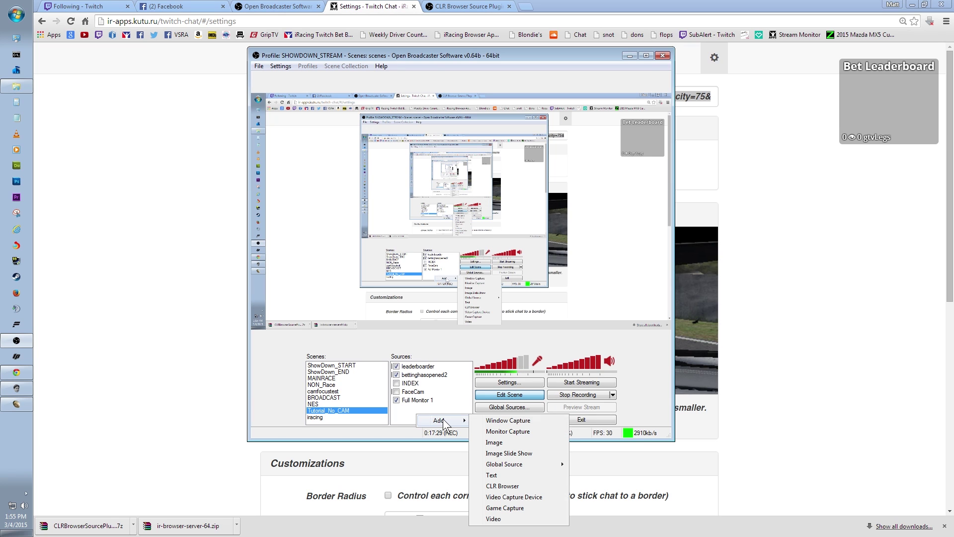
mouse_move(535, 464)
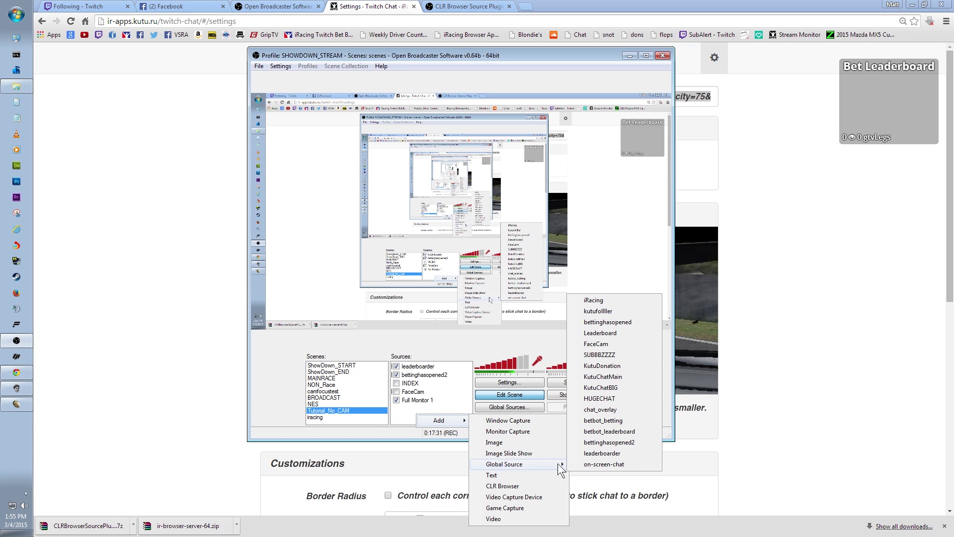
left_click(610, 465)
key("Return")
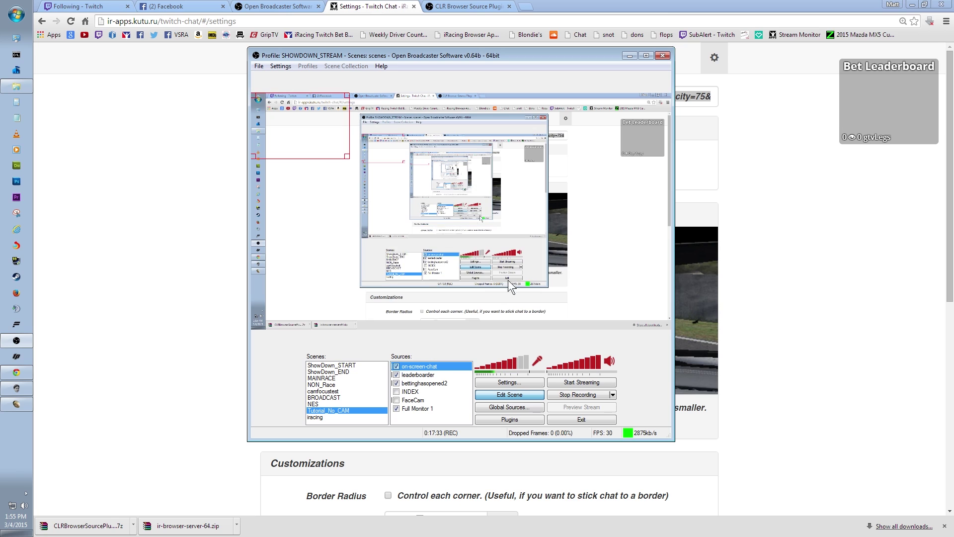
Position the on-screen-chat box at the lower right of the stream preview
left_click_drag(333, 144, 357, 211)
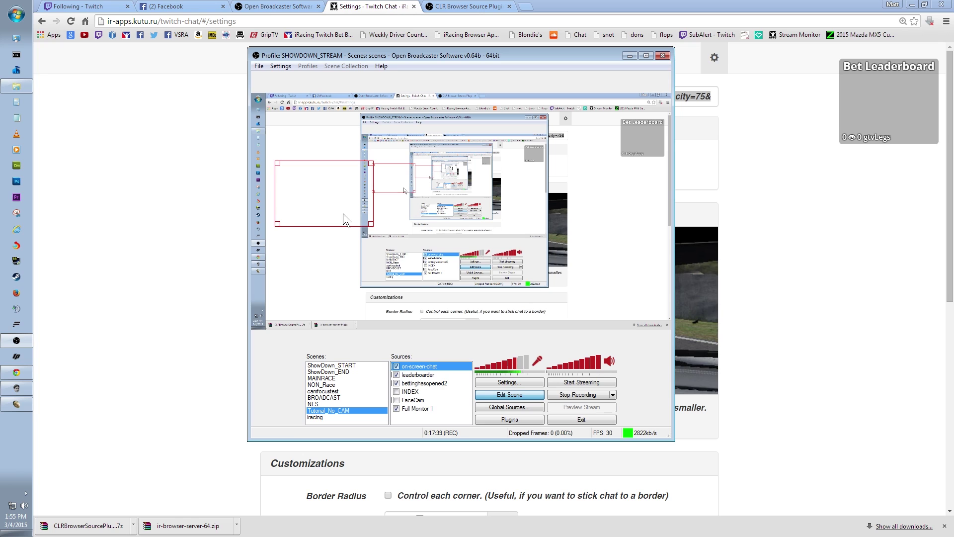
left_click_drag(338, 217, 368, 235)
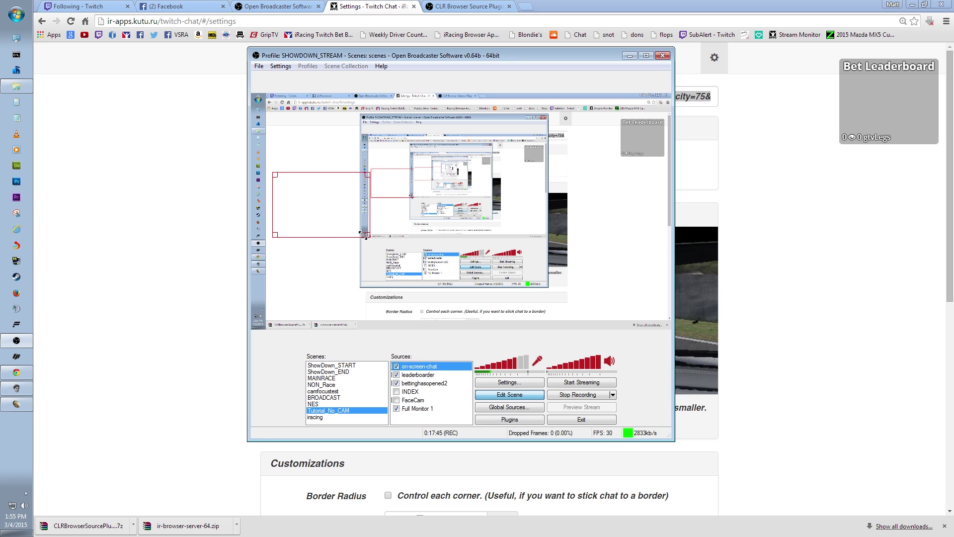
left_click_drag(299, 214, 594, 281)
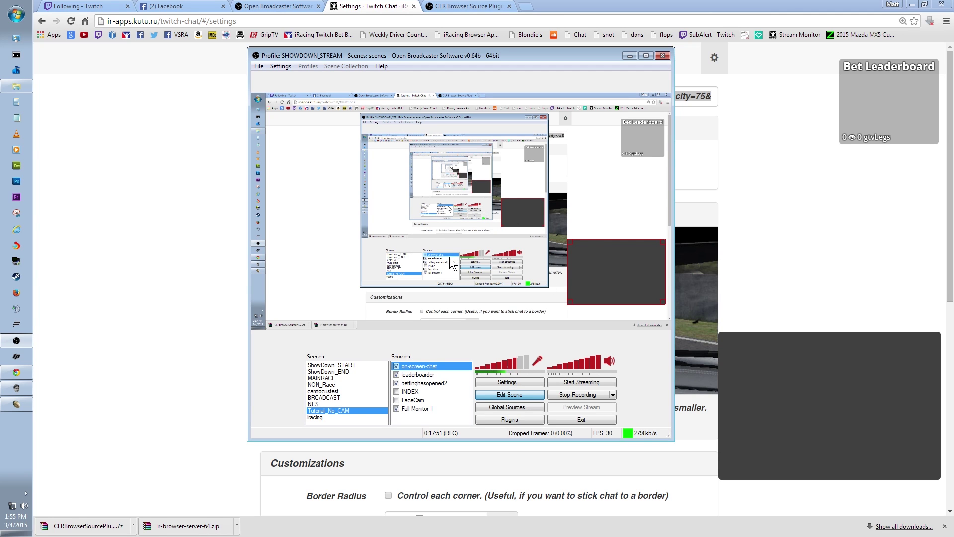
left_click_drag(600, 275, 315, 279)
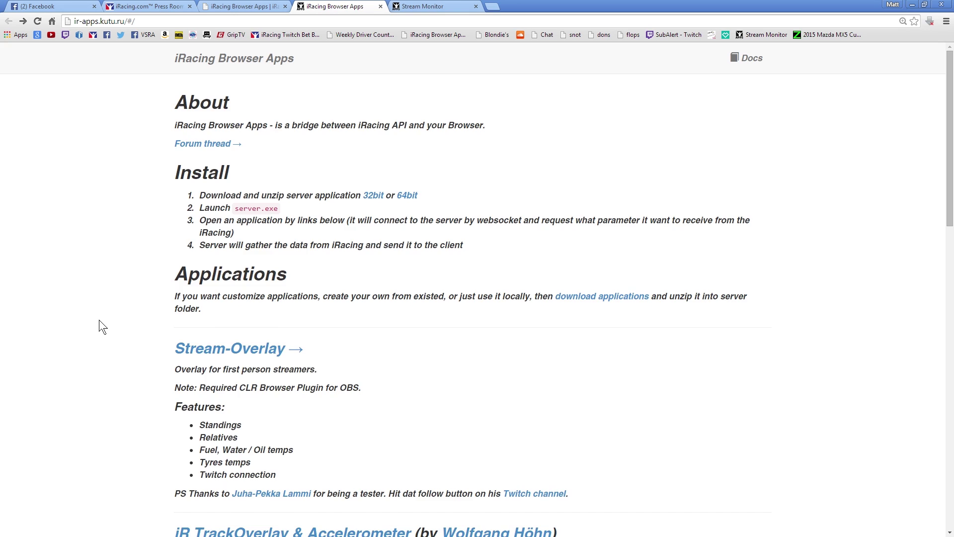
Go from the ir-apps home page to Stream Monitor and open its Settings page
scroll(95, 330, "down", 10)
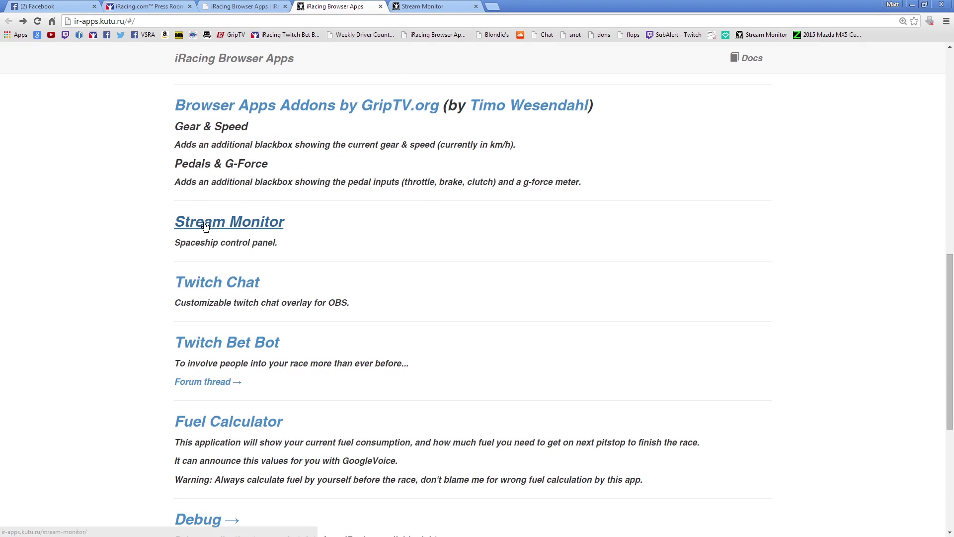
left_click(206, 225)
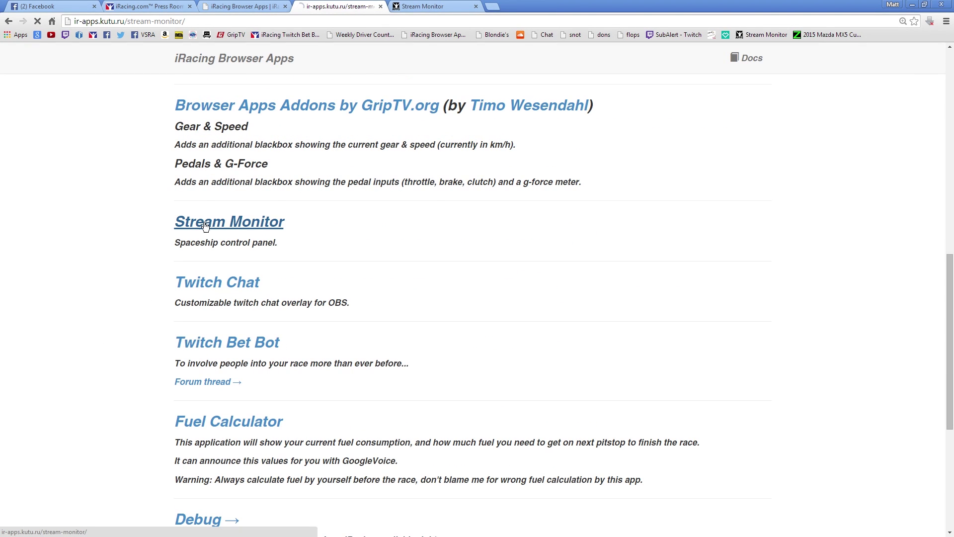
left_click_drag(248, 150, 330, 162)
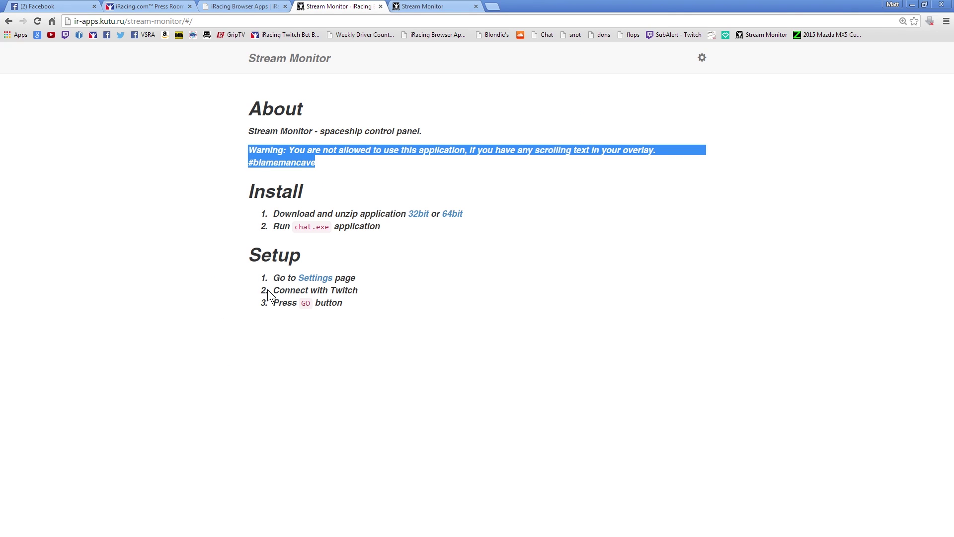
left_click(307, 277)
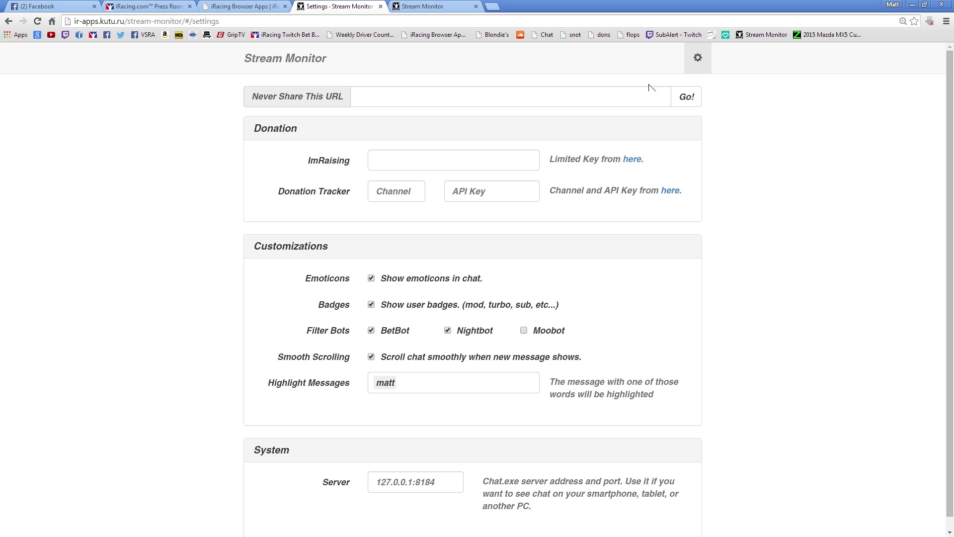
Return from Stream Monitor settings to the 'Going Full Turkey! | GripTV' chat page
left_click(685, 97)
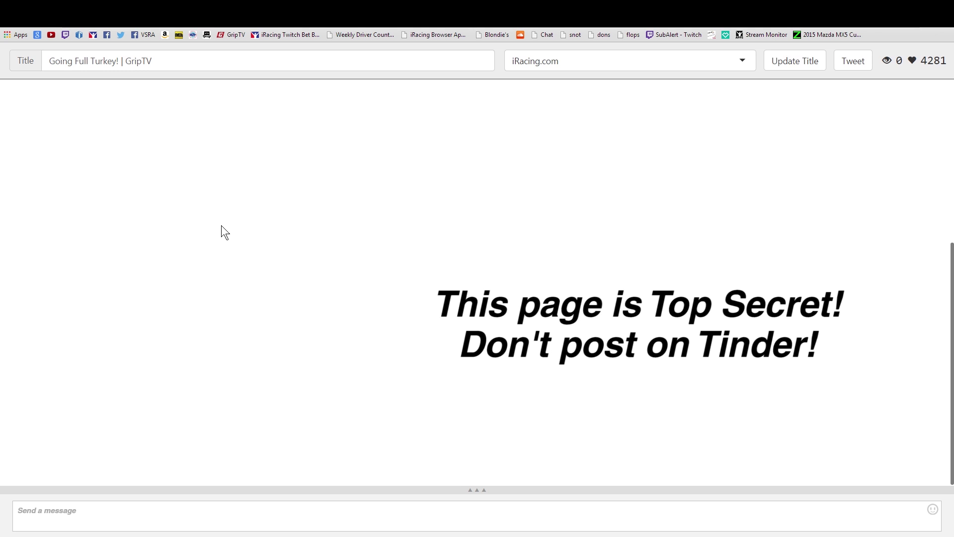
left_click_drag(48, 61, 162, 58)
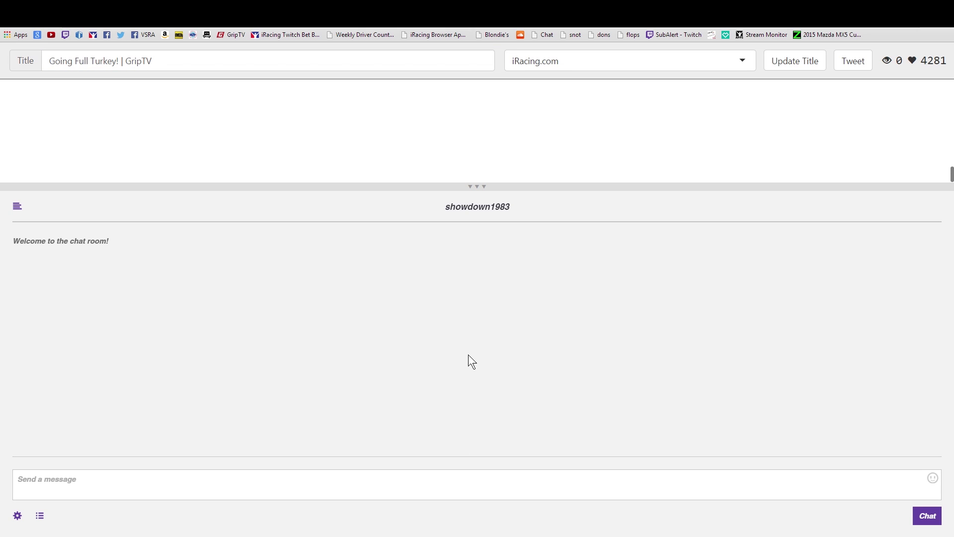
left_click(477, 189)
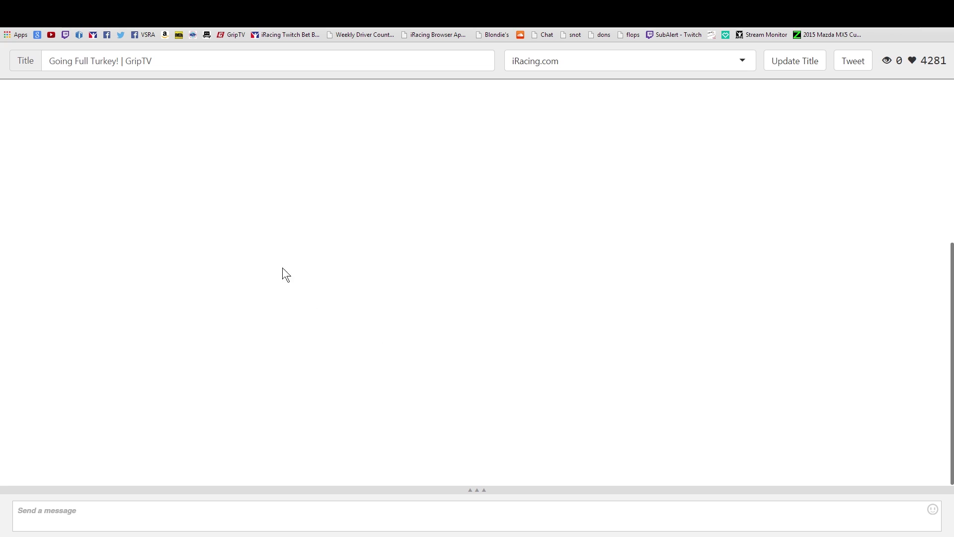
left_click(0, 390)
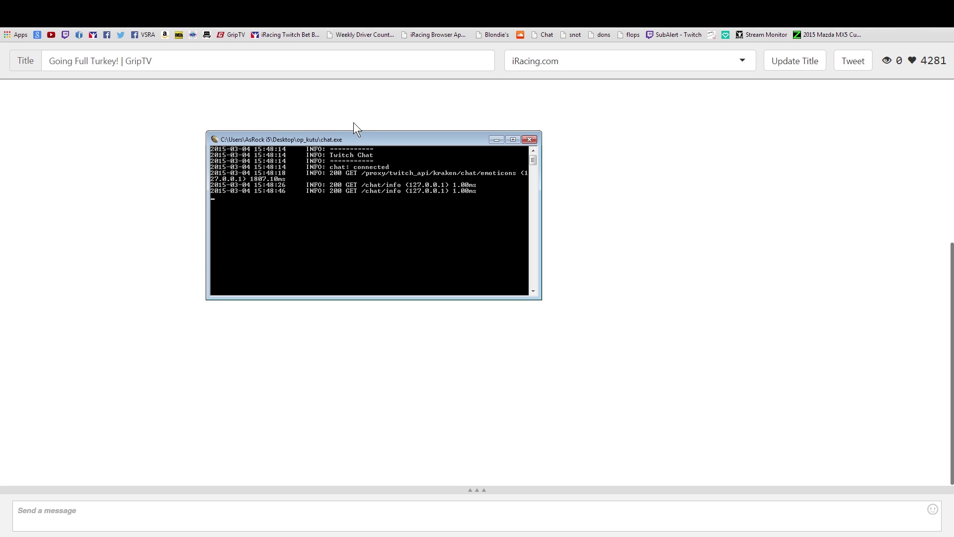
left_click_drag(372, 141, 443, 147)
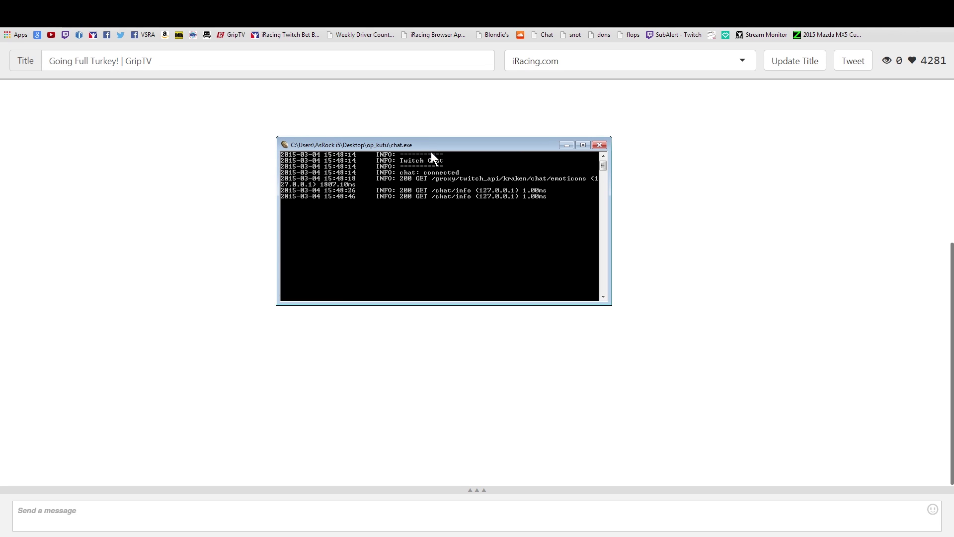
left_click(567, 145)
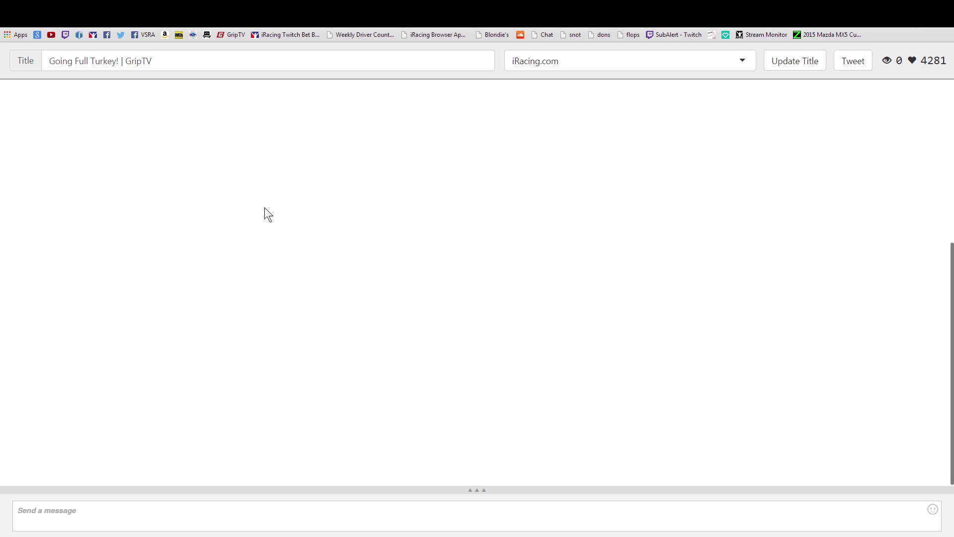
left_click(320, 515)
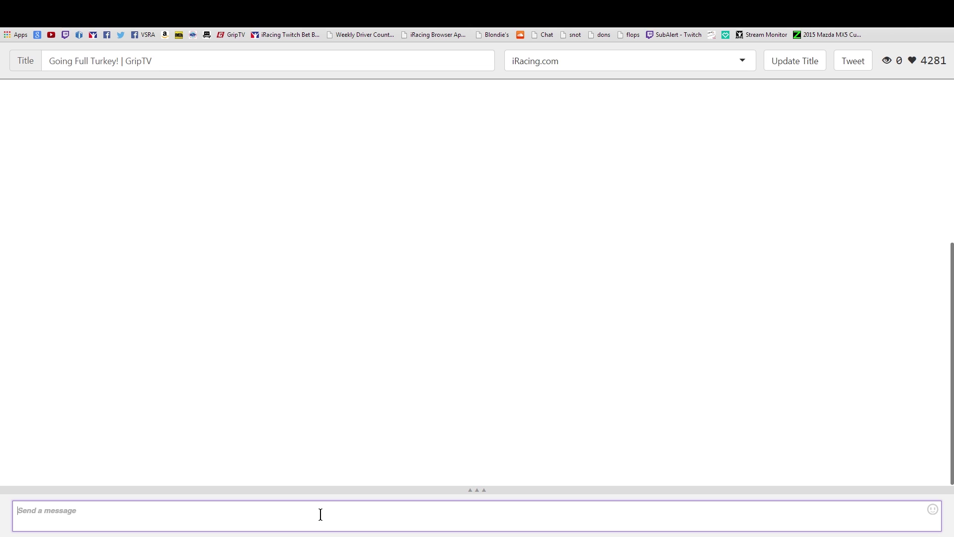
Send 'test' to the chat, then expand and collapse the chat room panel twice to check it
type("test")
key("Return")
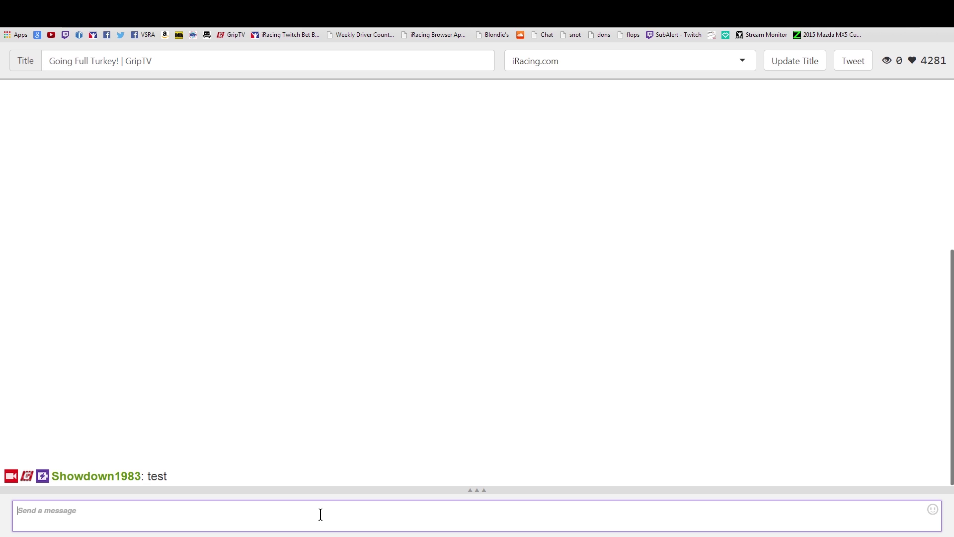
left_click(479, 490)
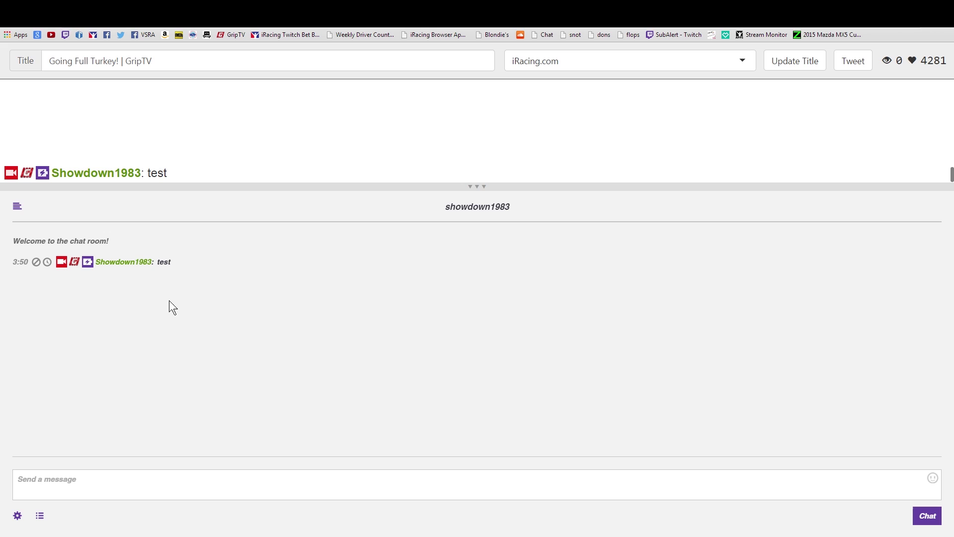
left_click(478, 188)
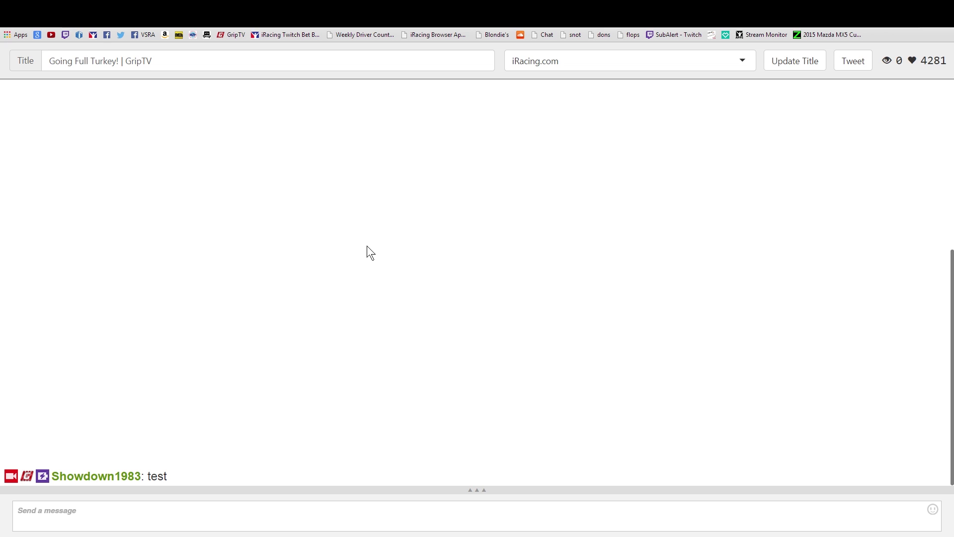
left_click(469, 492)
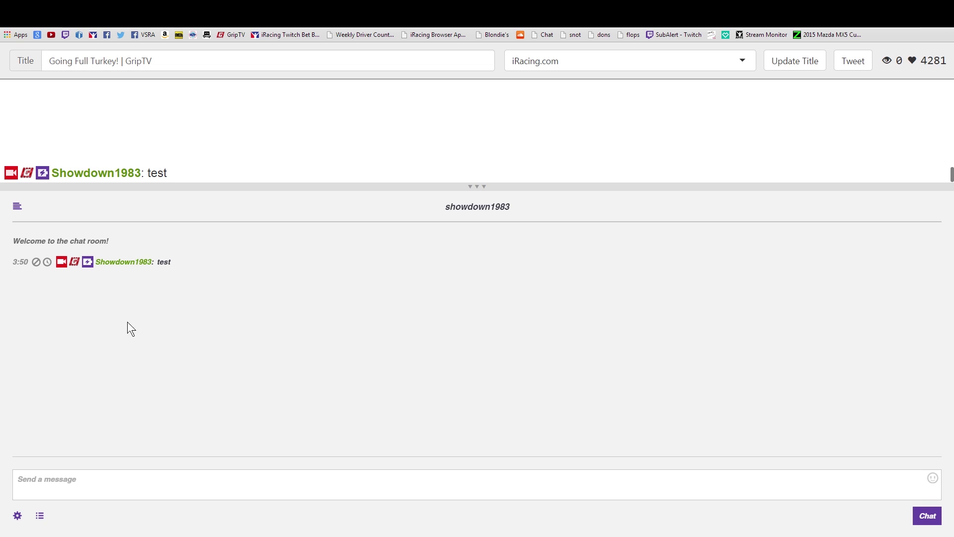
left_click(478, 189)
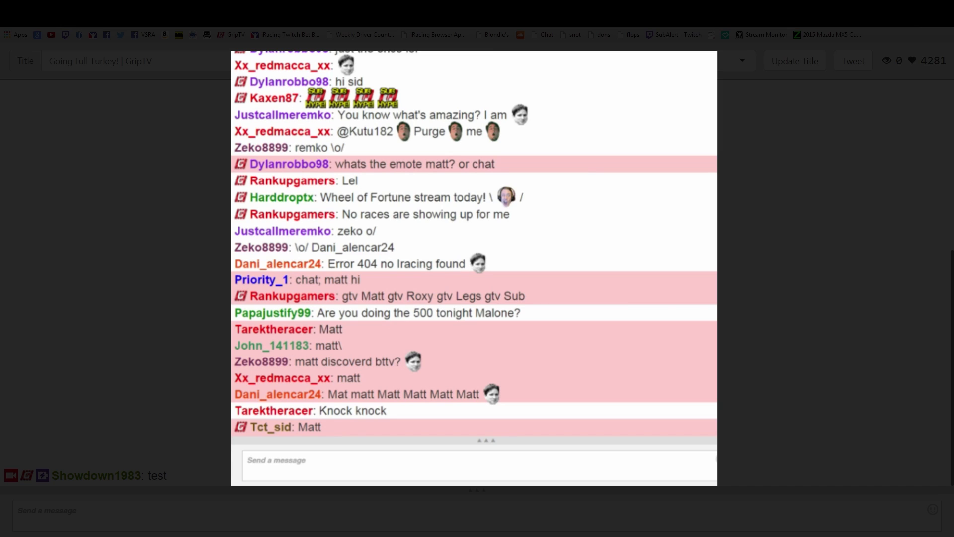
scroll(477, 268, "up", 5)
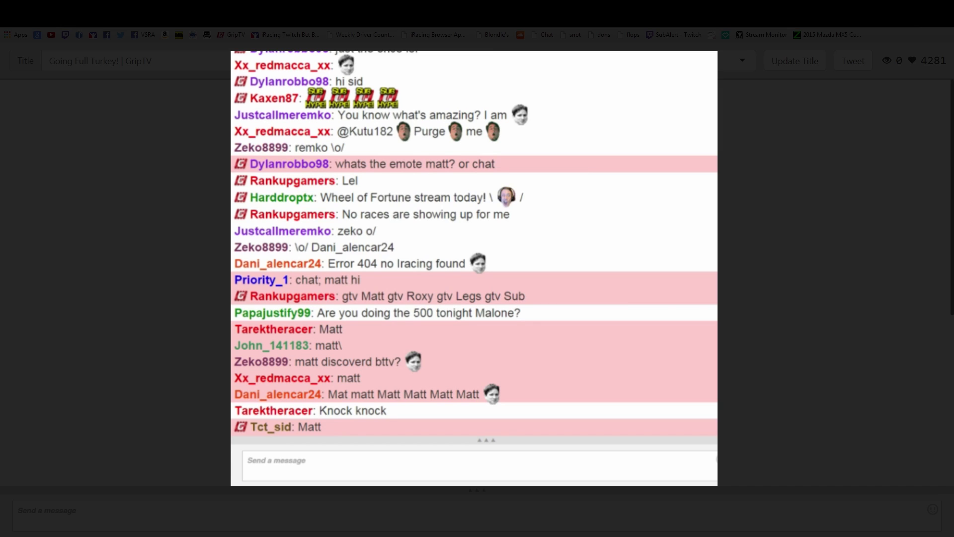
scroll(477, 268, "down", 5)
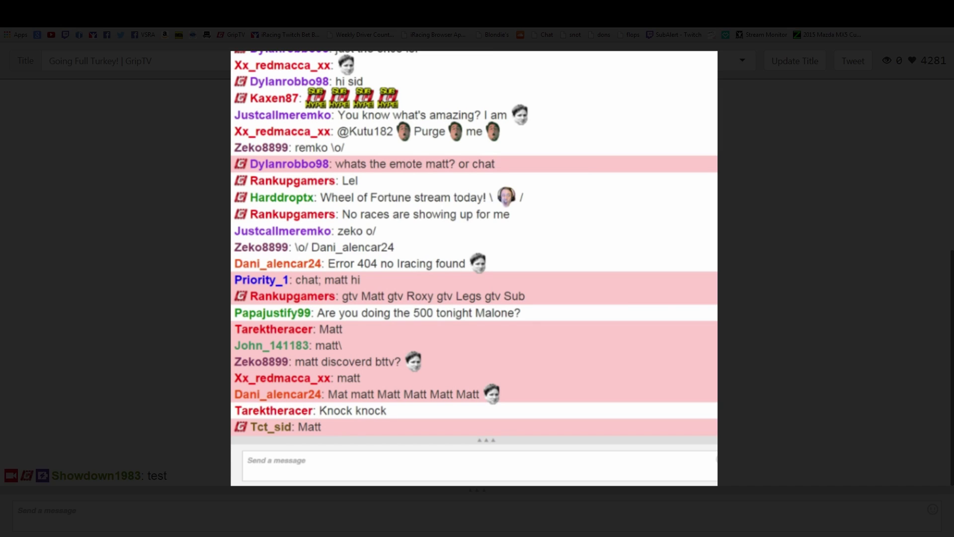
scroll(477, 269, "up", 3)
scroll(477, 268, "up", 2)
scroll(477, 268, "down", 5)
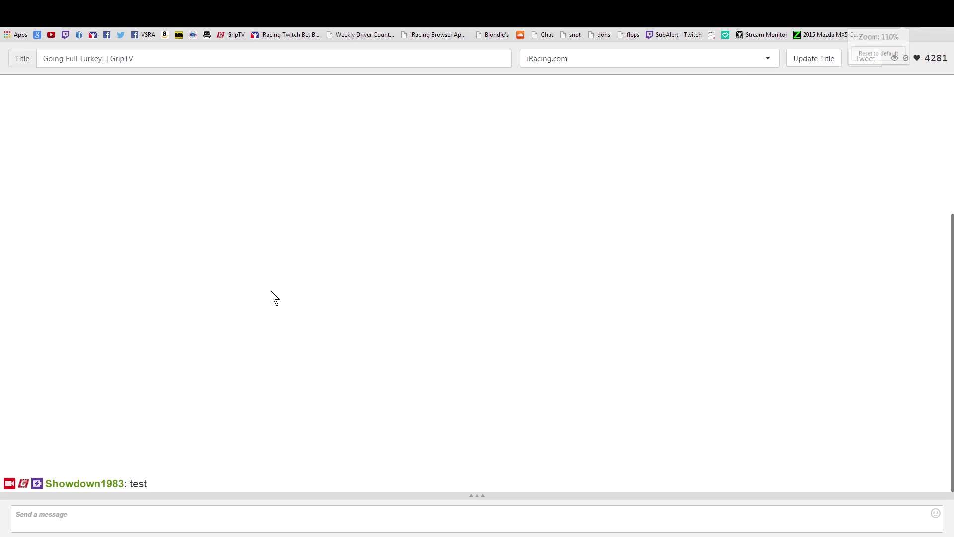
Zoom the chat page up to 200%, then back down to 125%
key("ctrl+plus")
key("ctrl+plus")
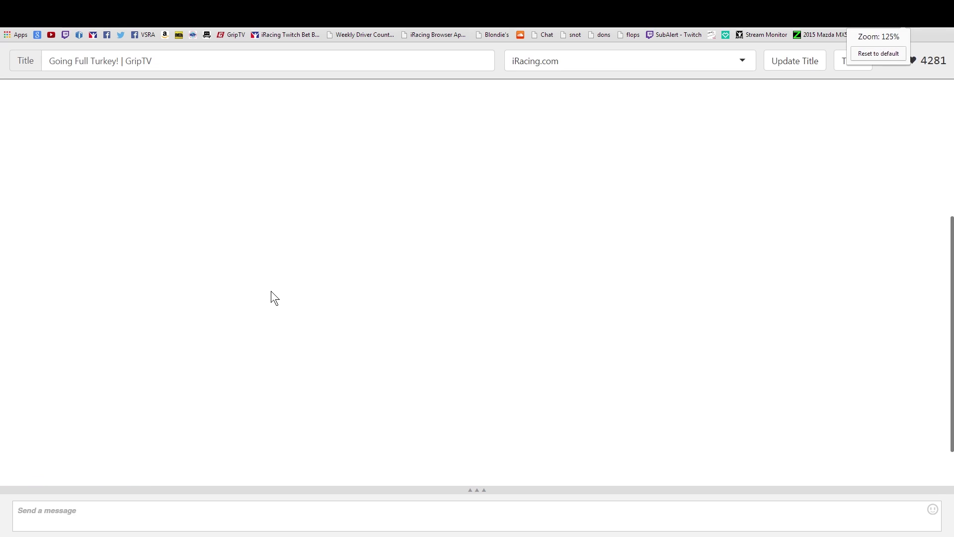
key("ctrl+plus")
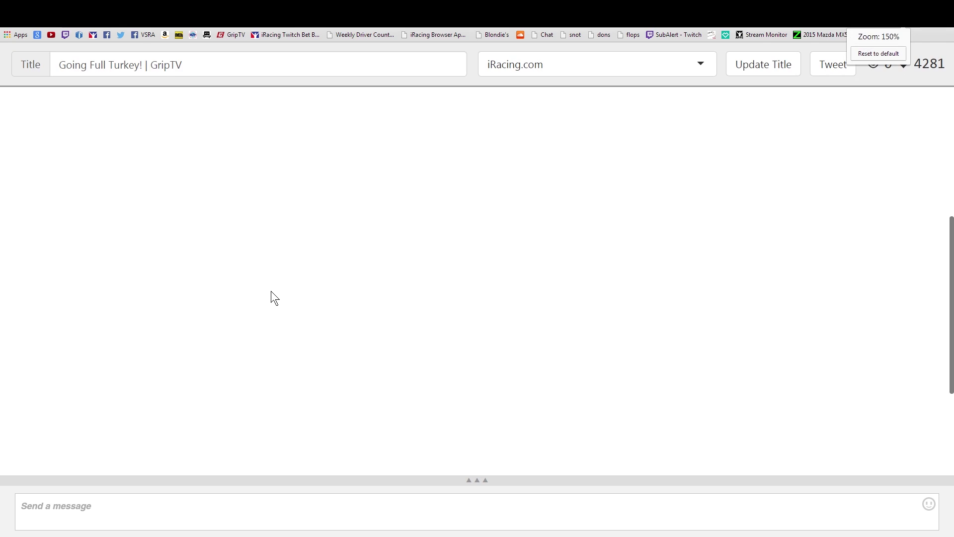
key("ctrl+plus")
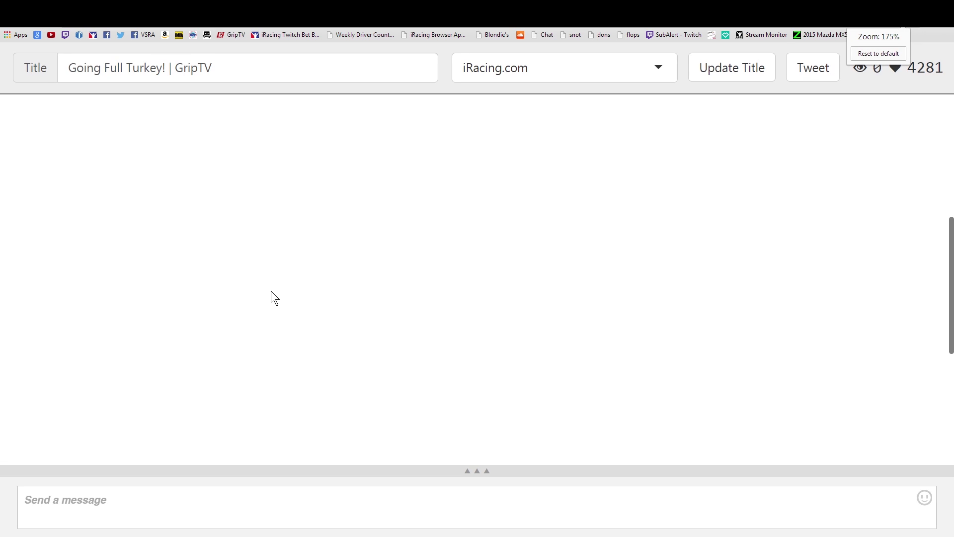
key("ctrl+plus")
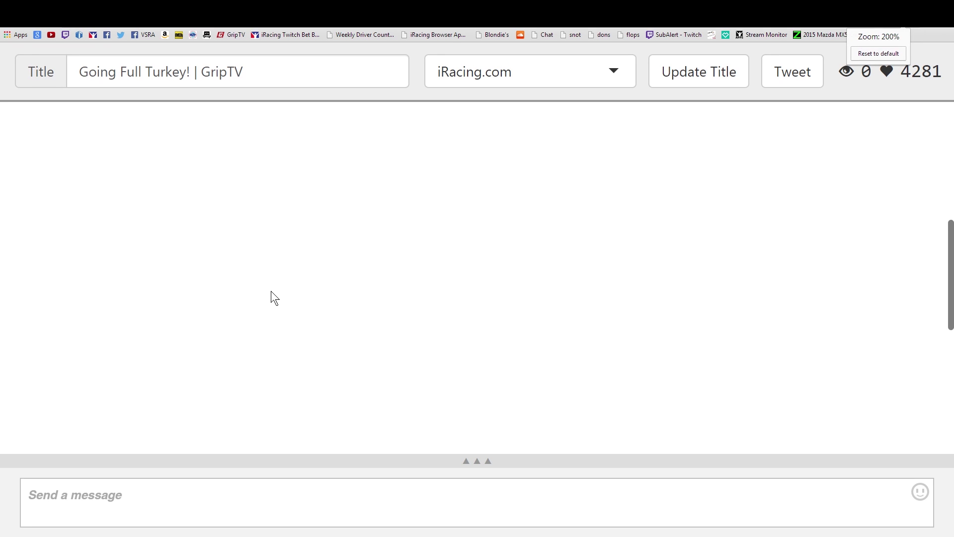
key("ctrl+minus")
key("ctrl+minus")
key("ctrl+minus")
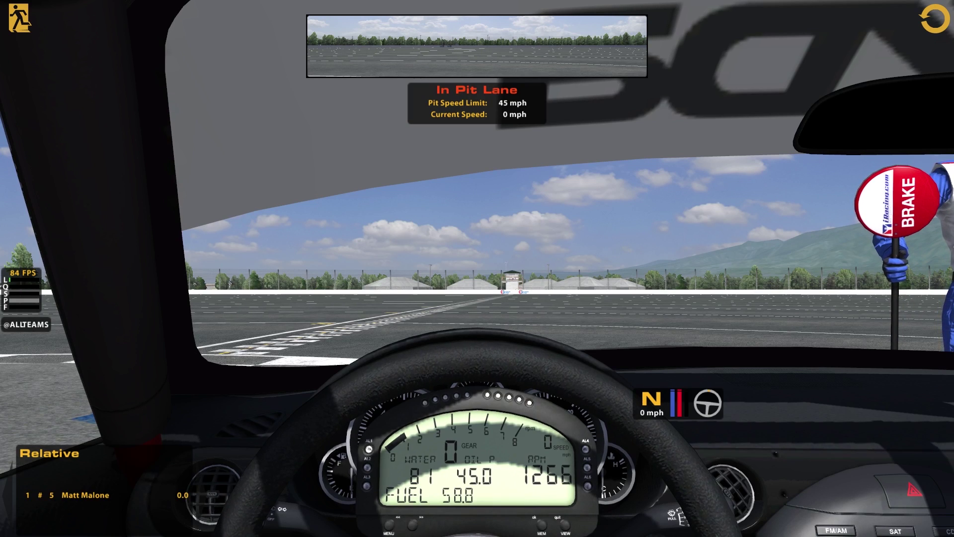
Leave the iRacing car in pit lane and exit the cockpit to the session screen
left_click(21, 23)
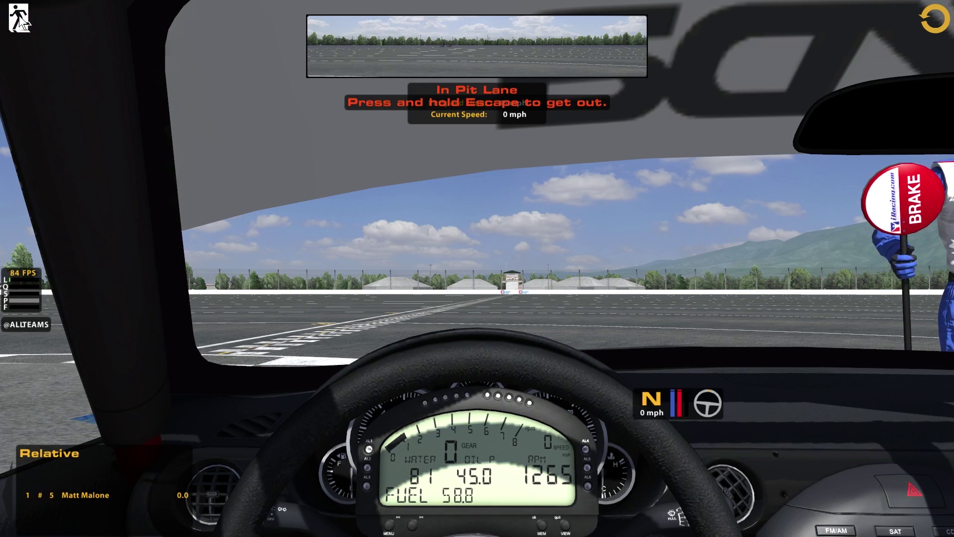
key("Escape")
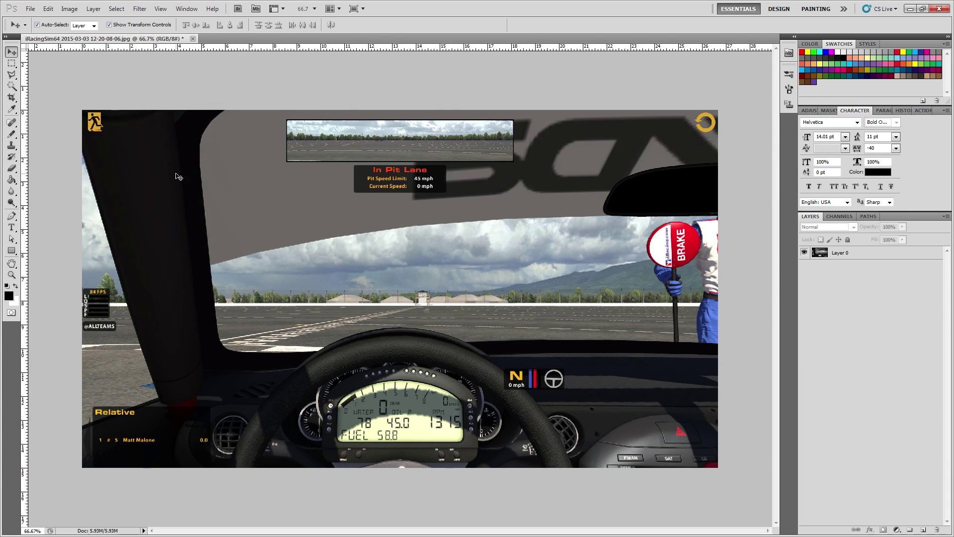
With the screenshot's Layer 0 selected, open the FBZq5.png arrow image
left_click(401, 226)
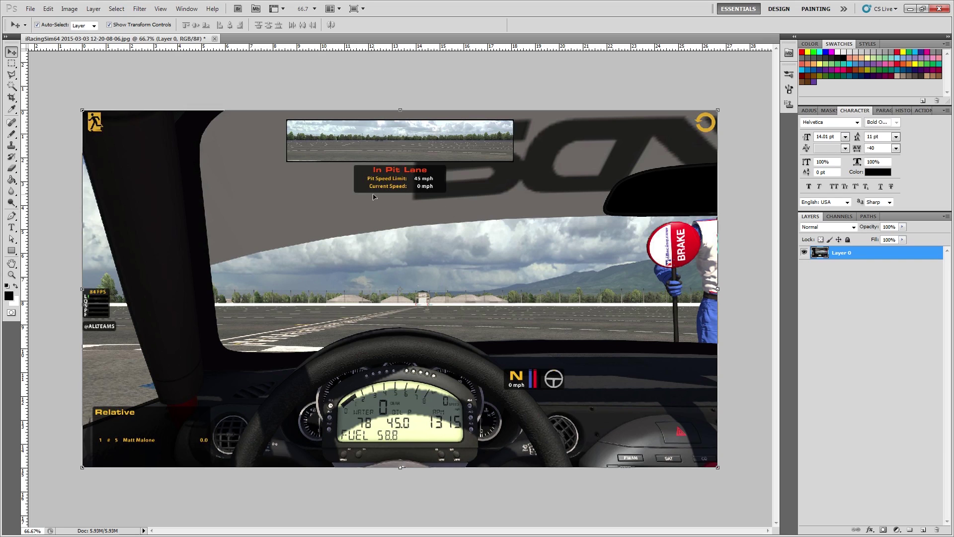
left_click(30, 8)
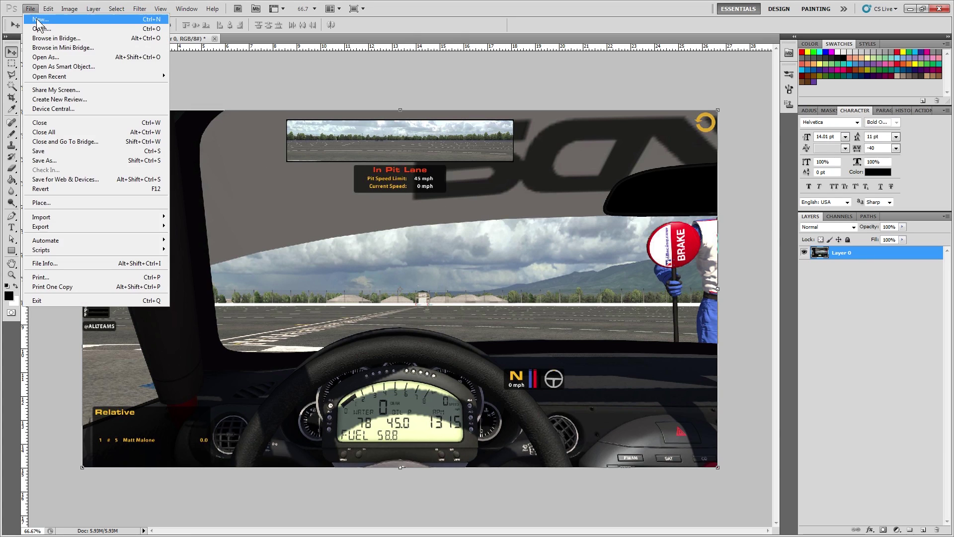
left_click(44, 28)
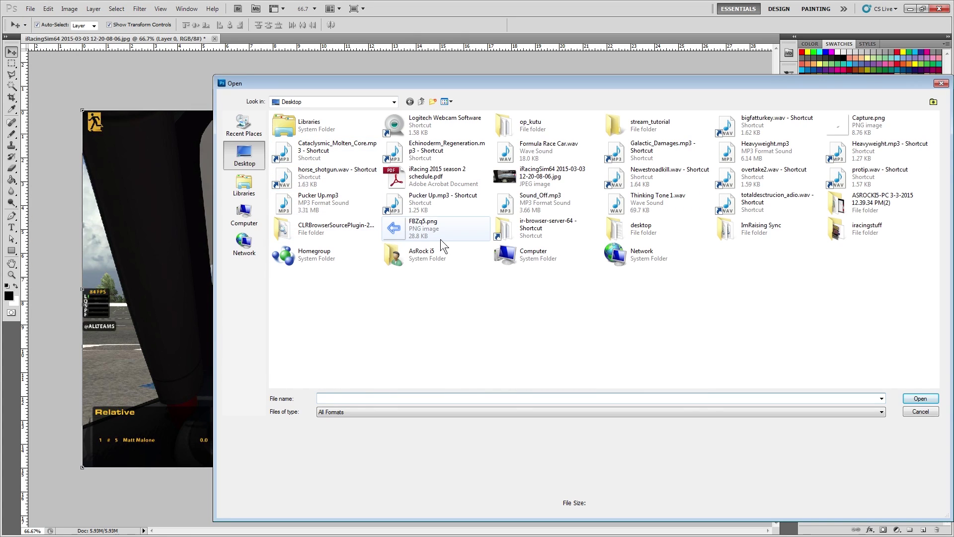
left_click(417, 227)
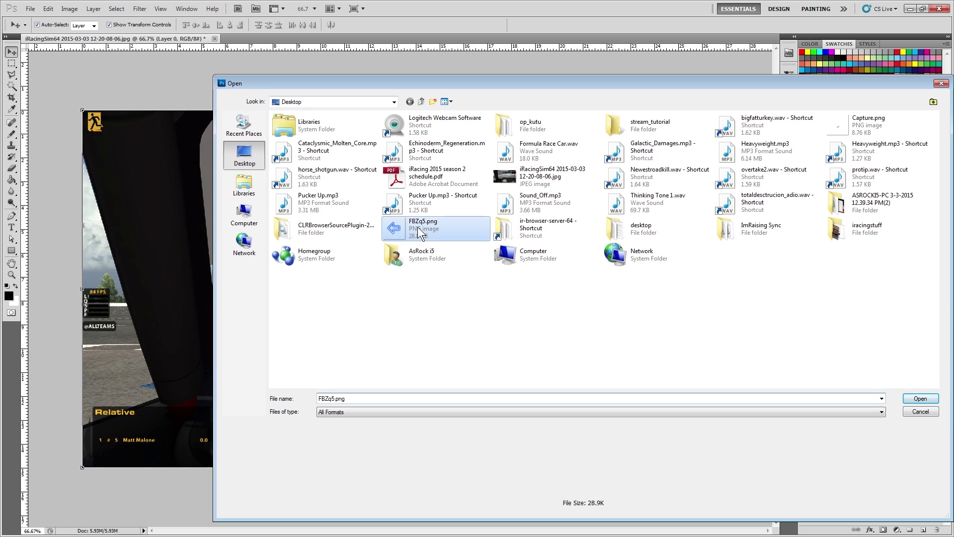
left_click(920, 399)
Place the blue arrow beside the mirror on the screenshot and start a new fullHD document
left_click_drag(390, 270, 271, 125)
left_click_drag(246, 140, 251, 134)
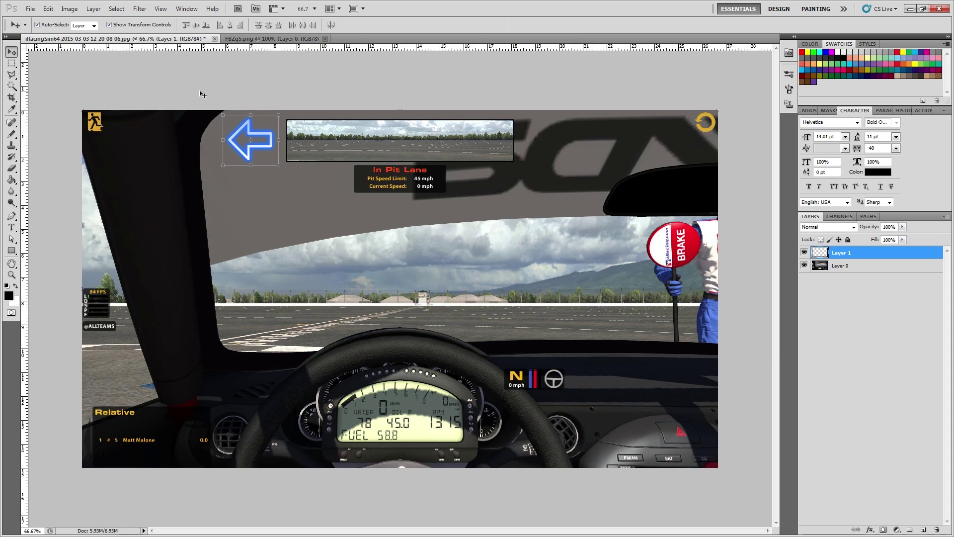
left_click(30, 9)
left_click(39, 20)
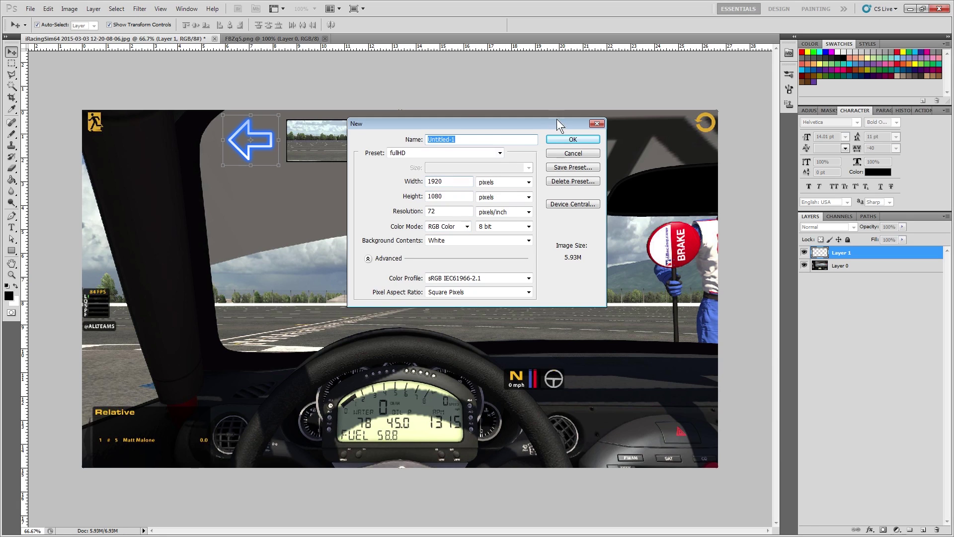
Create a white 1920x1080 layer, scale it to two-thirds at top-right, and add an empty layer
left_click(561, 139)
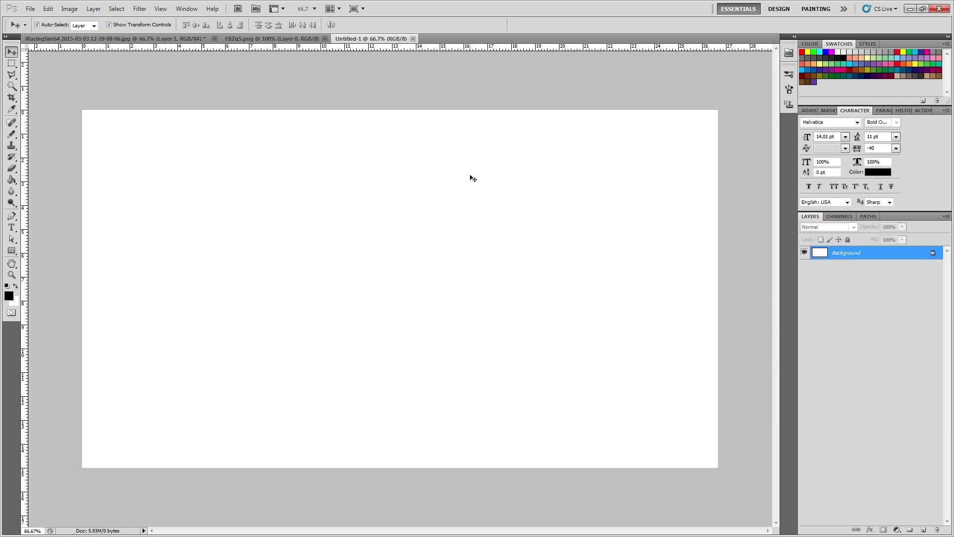
double_click(825, 251)
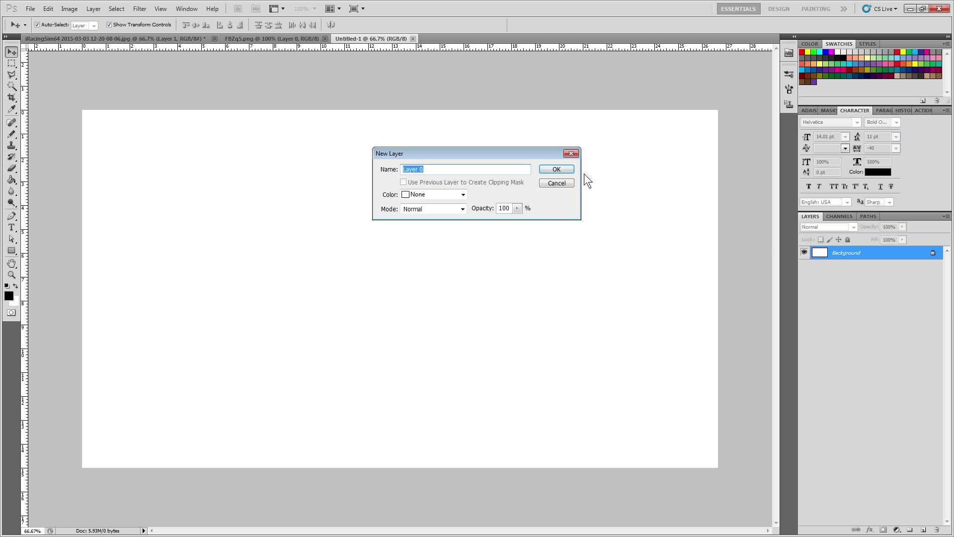
key("Return")
left_click_drag(716, 465, 671, 157)
key("Return")
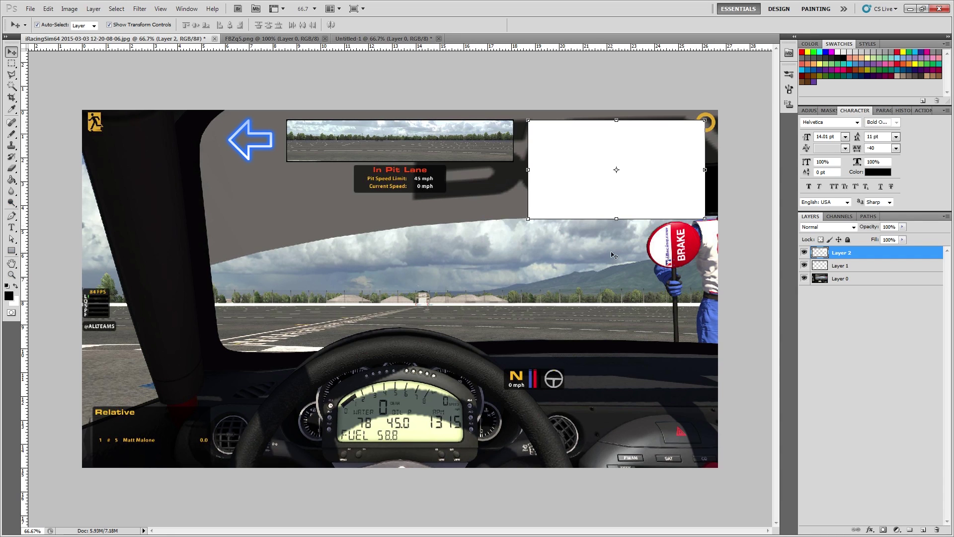
left_click(923, 530)
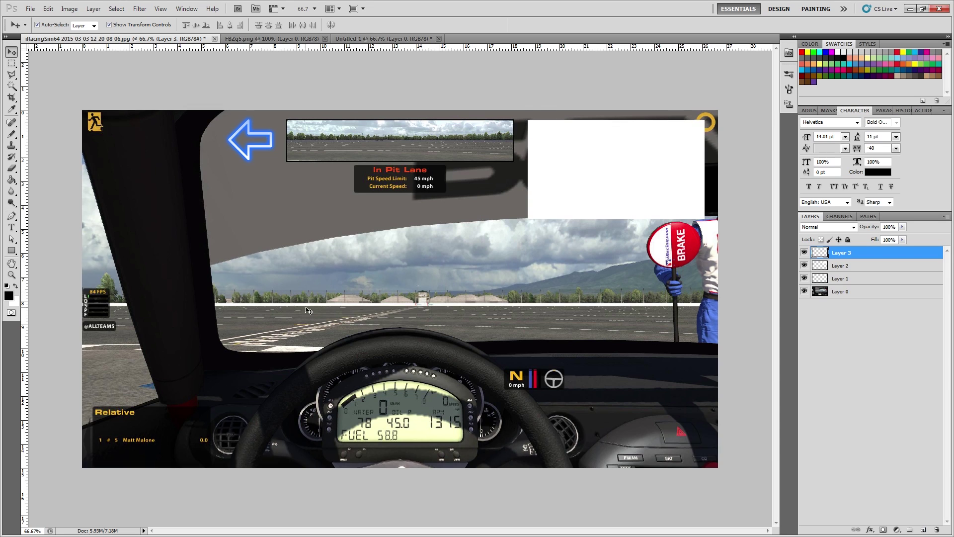
Draw a black, unstyled rectangle across the bottom of the image
left_click(12, 251)
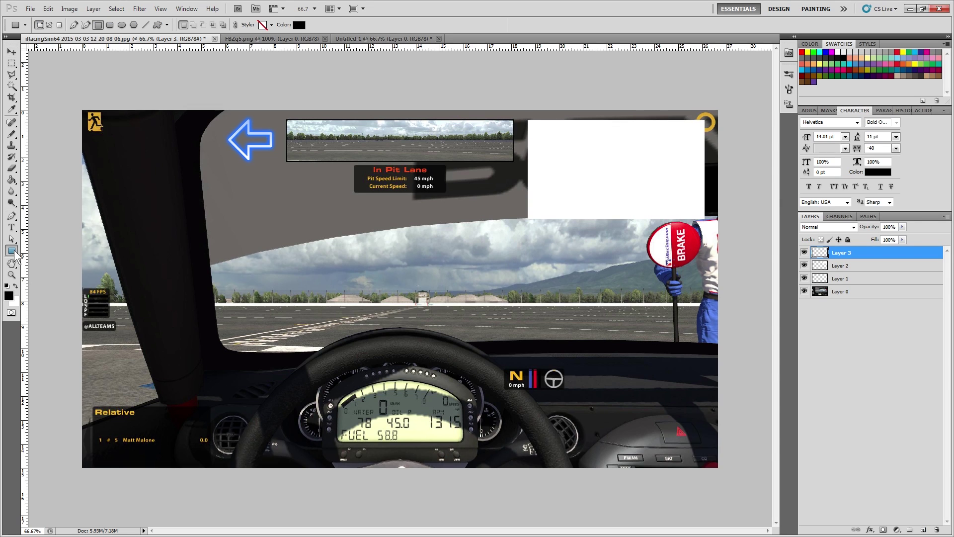
left_click(265, 26)
left_click(216, 46)
left_click_drag(239, 428, 544, 483)
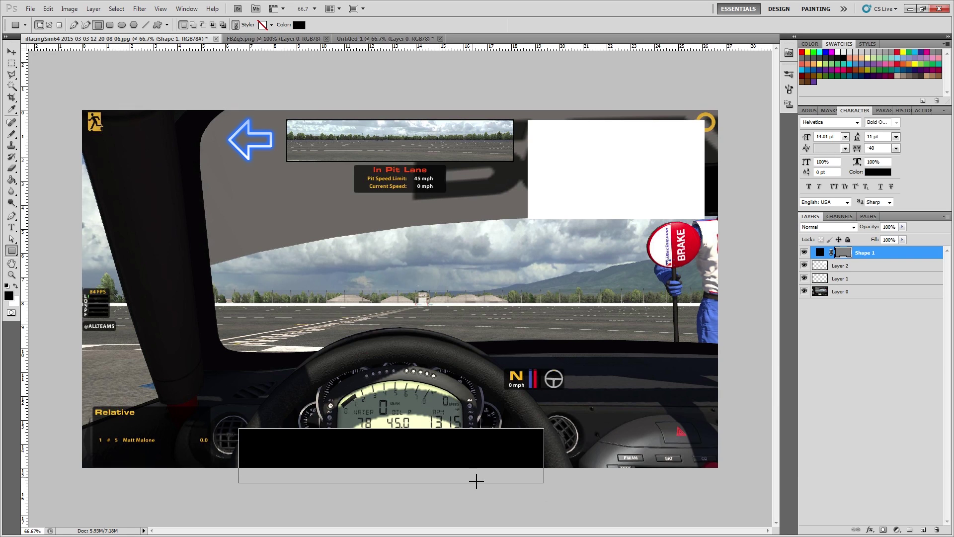
Add white 'Youtube.com' text inside the banner, enlarged to fill it and nudged into place
left_click(12, 229)
left_click(264, 431)
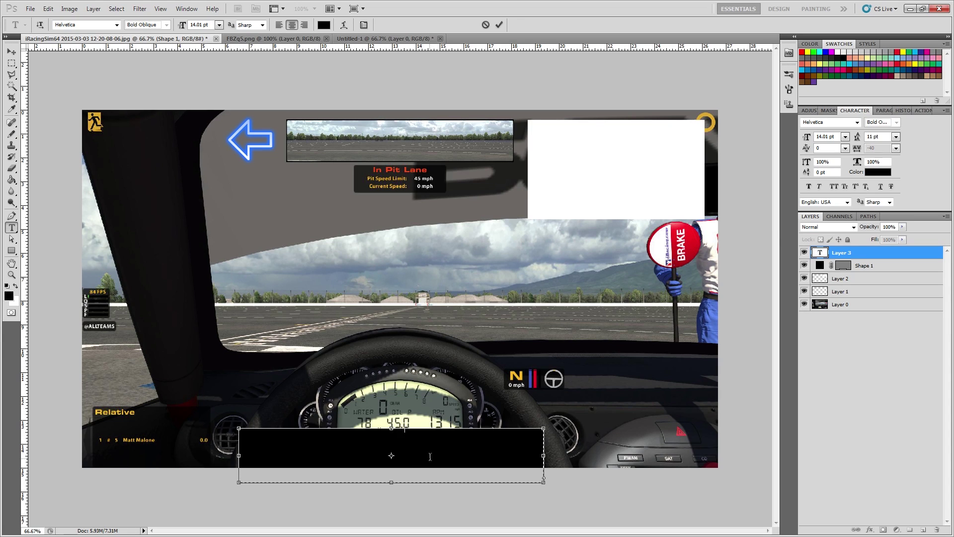
left_click(12, 52)
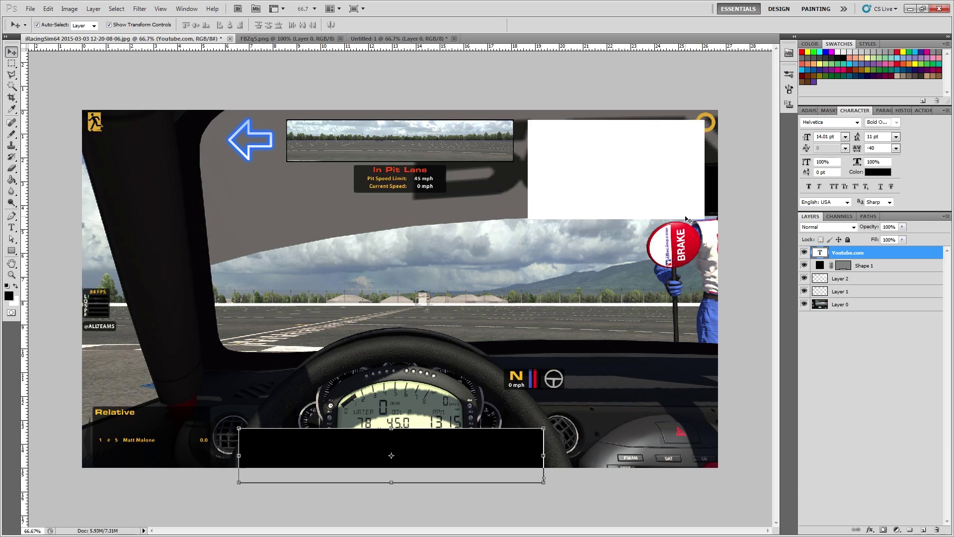
left_click(879, 173)
left_click(616, 169)
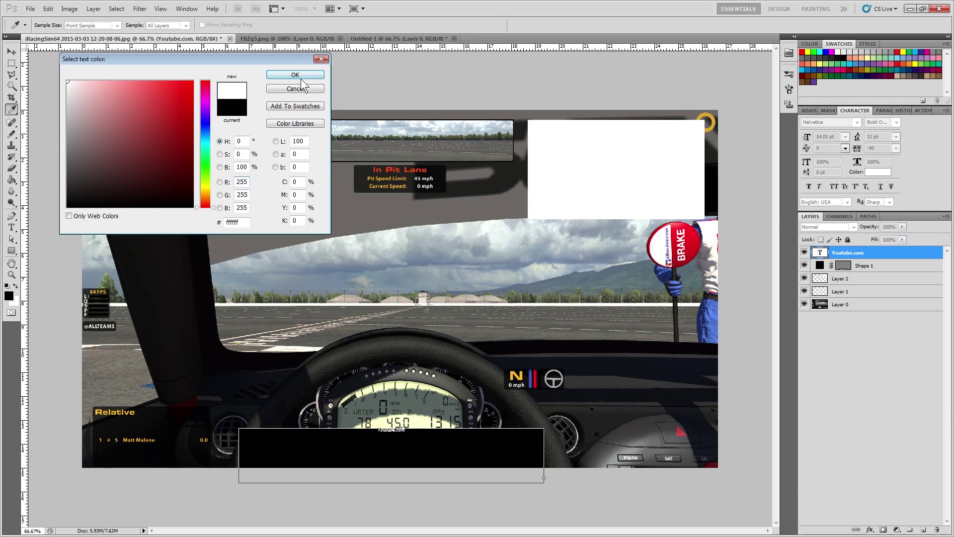
left_click(296, 74)
mouse_move(807, 137)
left_mouse_down()
mouse_move(901, 148)
mouse_move(801, 138)
left_mouse_up()
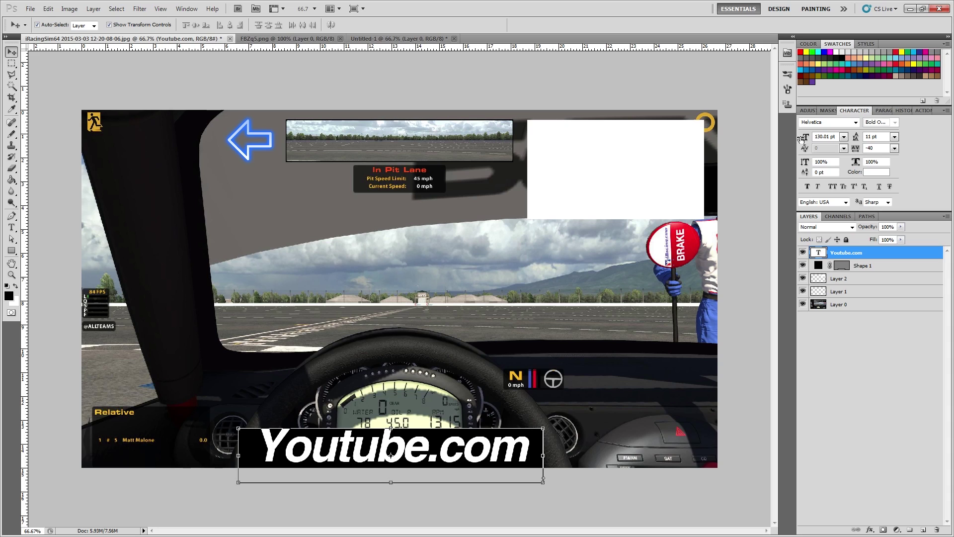
left_click_drag(441, 453, 437, 457)
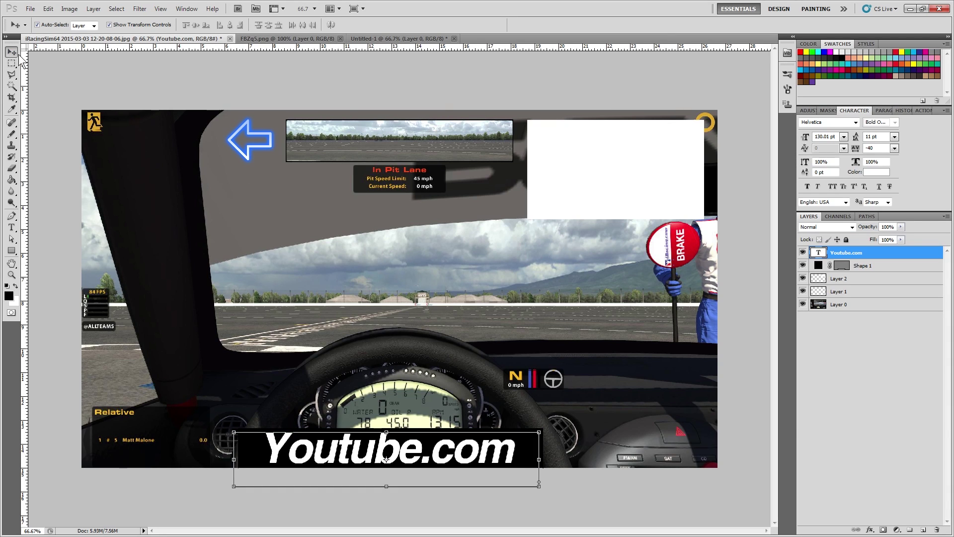
left_click(45, 80)
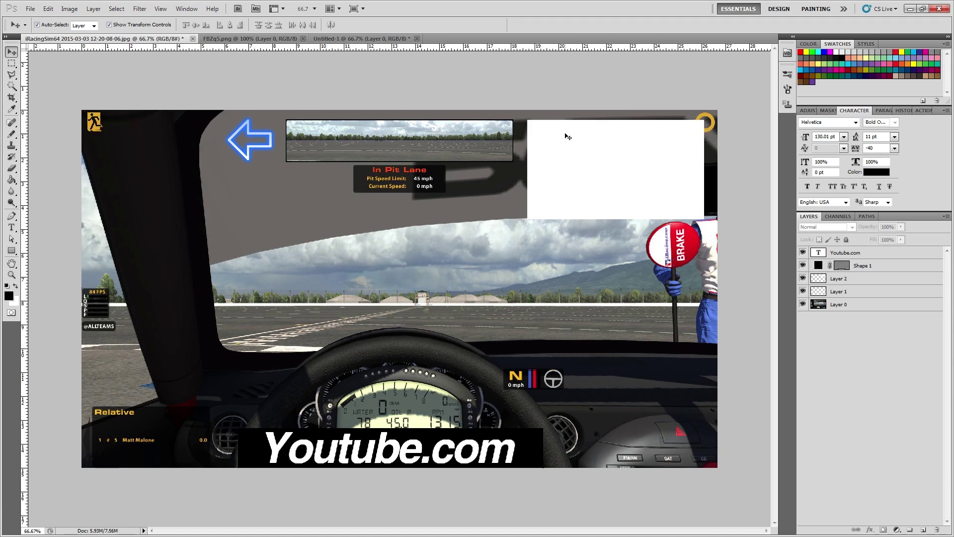
Delete the white box's interior to leave a frame, then hide the race screenshot layer
left_click(589, 177)
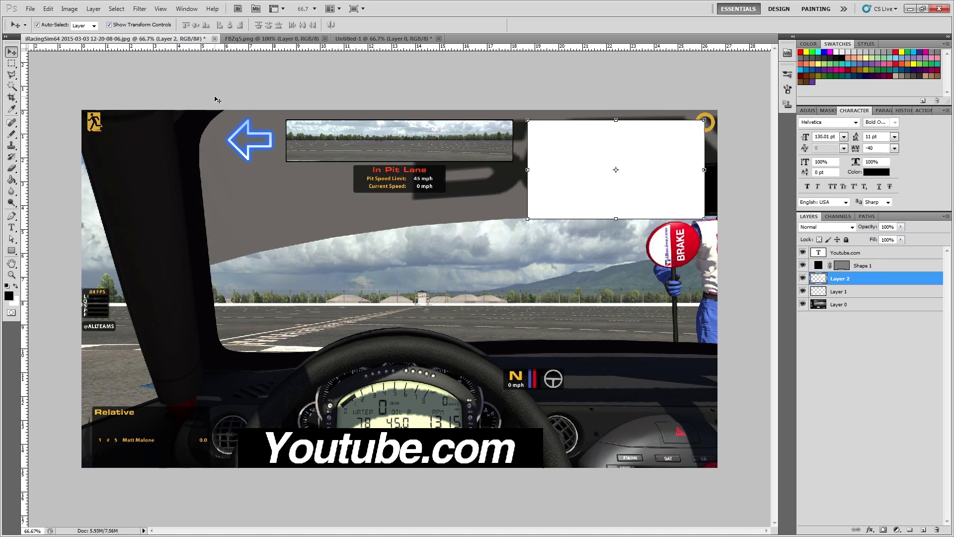
left_click(12, 64)
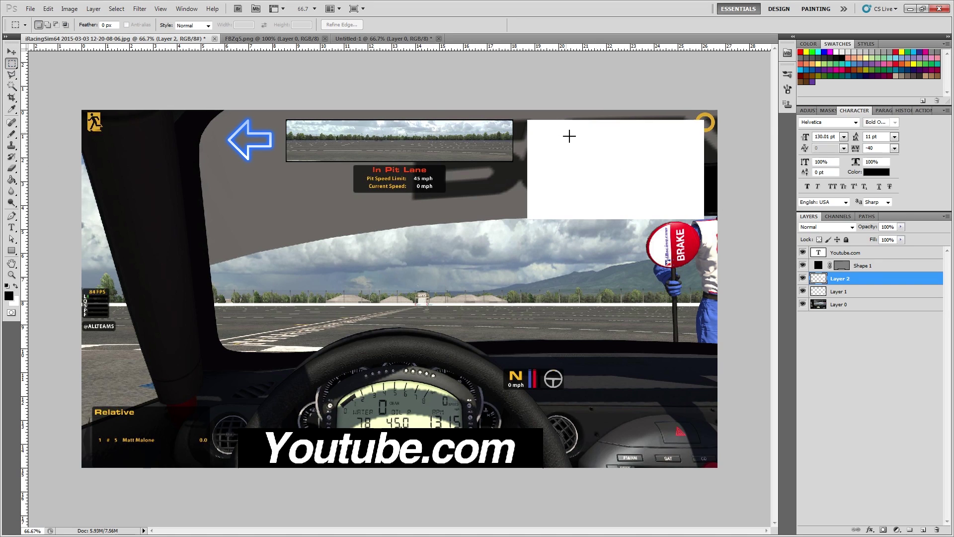
left_click_drag(693, 201, 697, 216)
left_click(803, 290)
left_click(803, 291)
key("Delete")
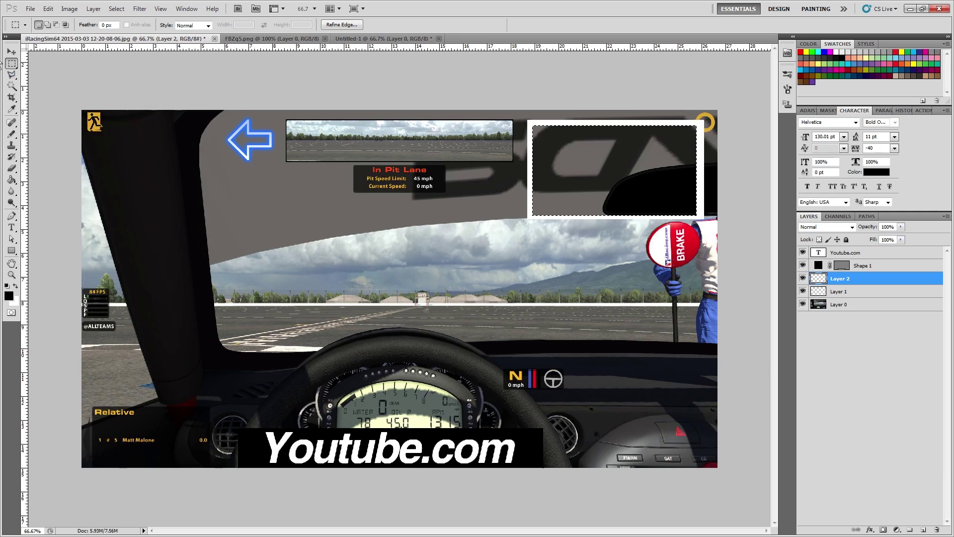
left_click(11, 51)
key("ctrl+d")
left_click(223, 85)
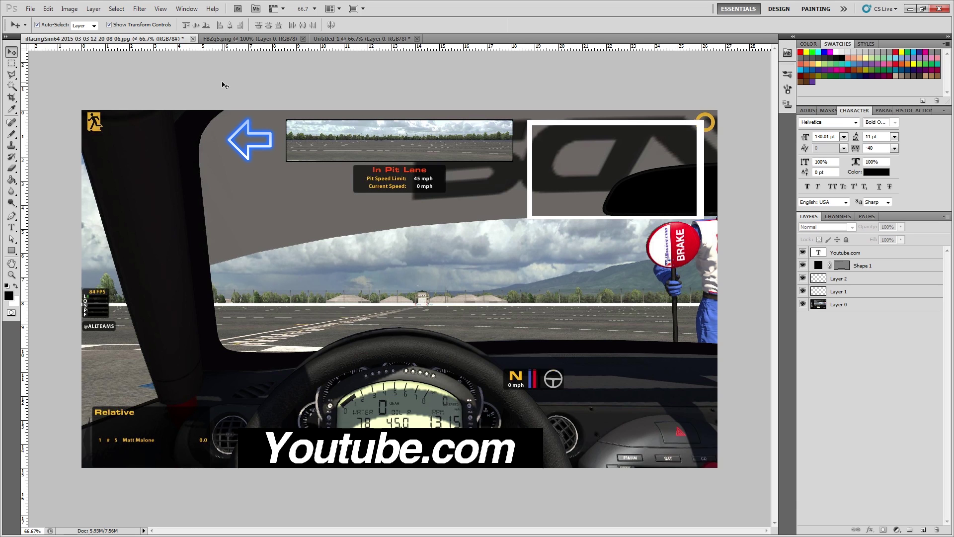
left_click(802, 304)
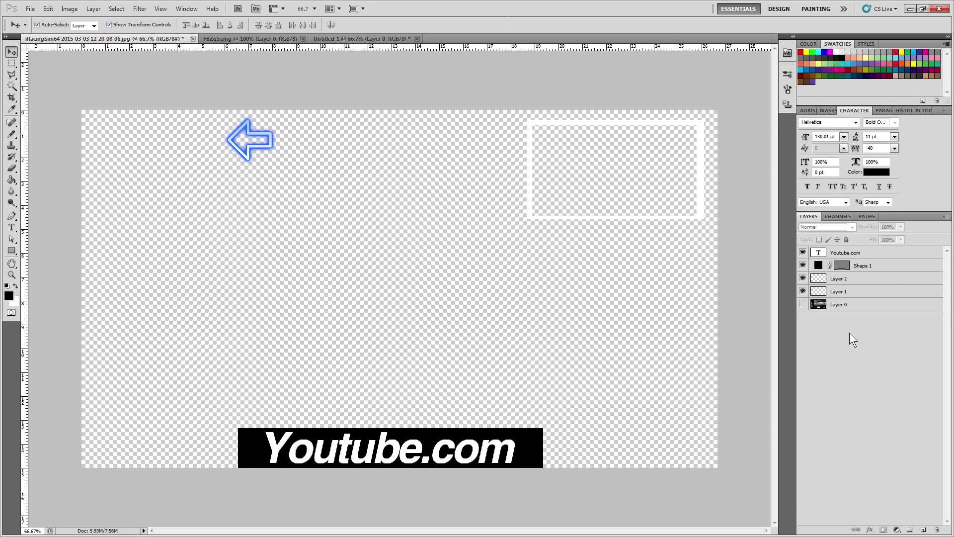
left_click(30, 9)
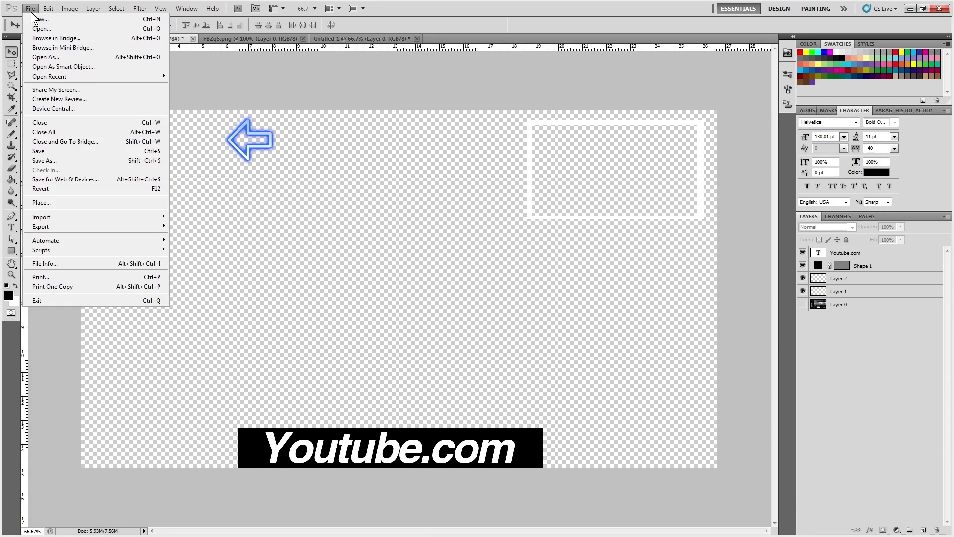
left_click(102, 189)
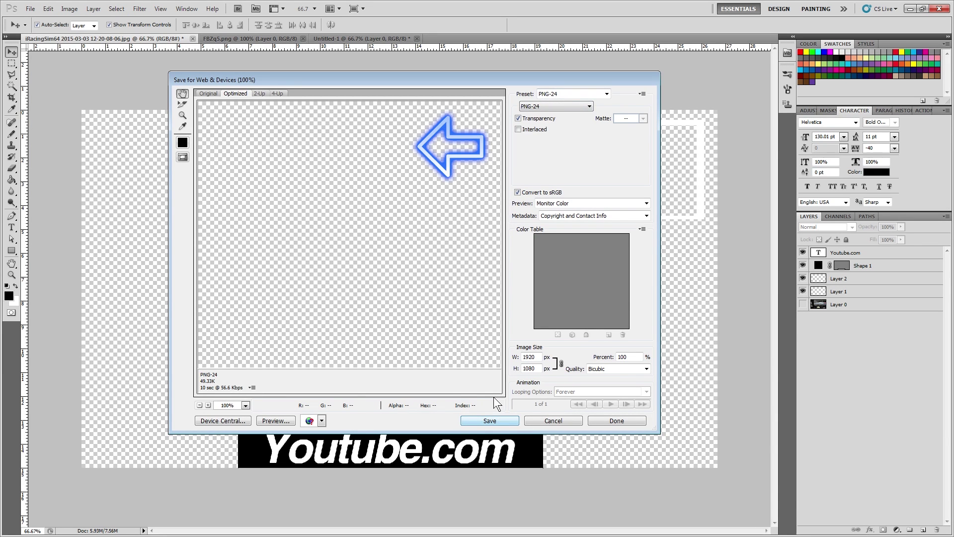
left_click(501, 420)
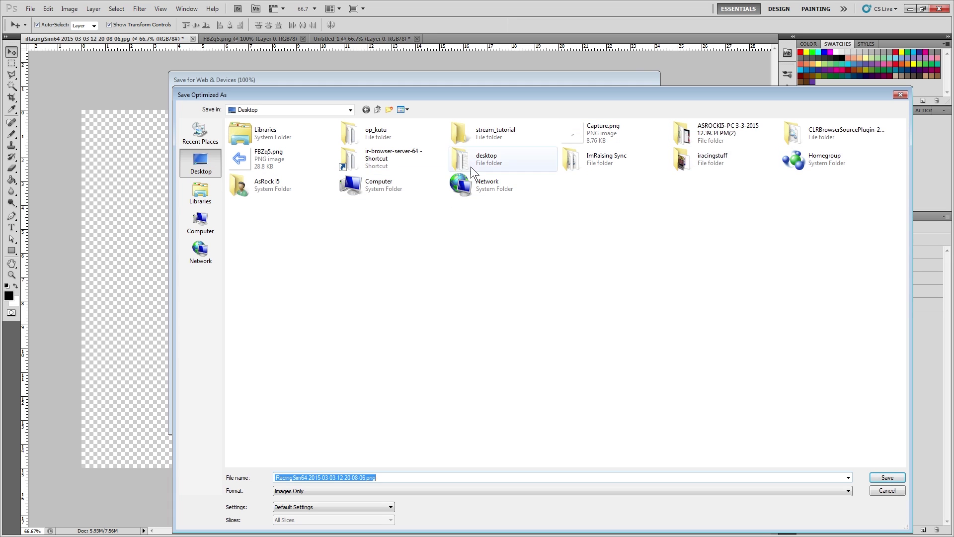
left_click(487, 134)
double_click(486, 131)
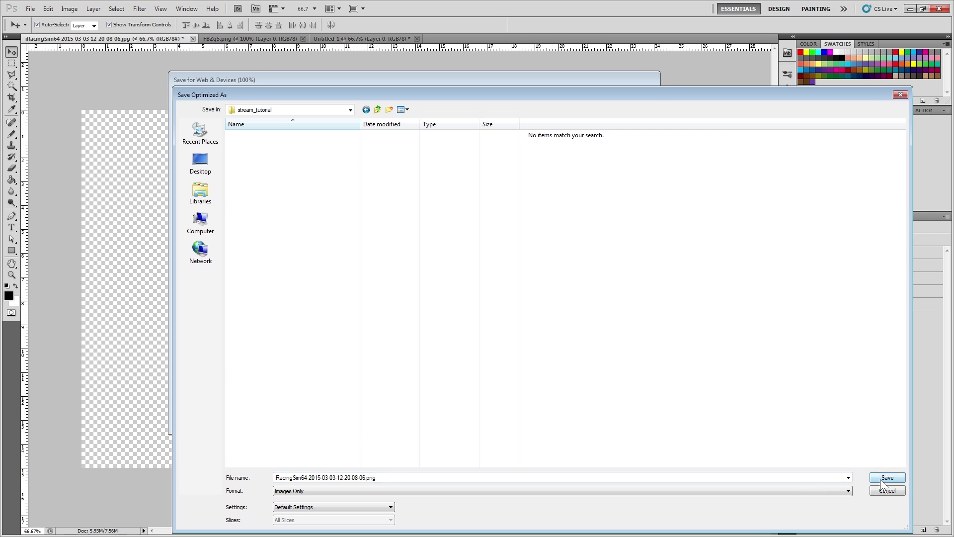
left_click(886, 477)
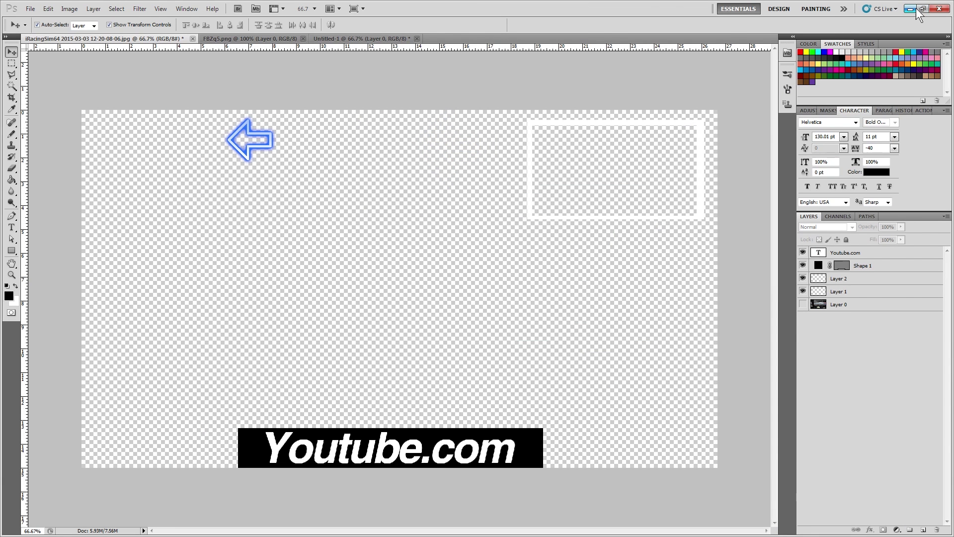
left_click(910, 9)
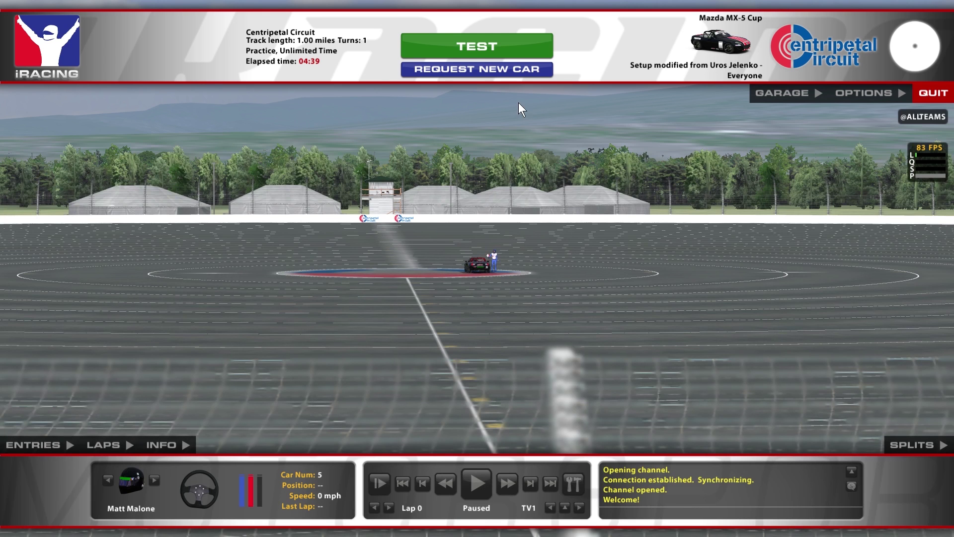
Add an Image source named 'Image' using the overlay PNG from stream_tutorial
key("alt+Tab")
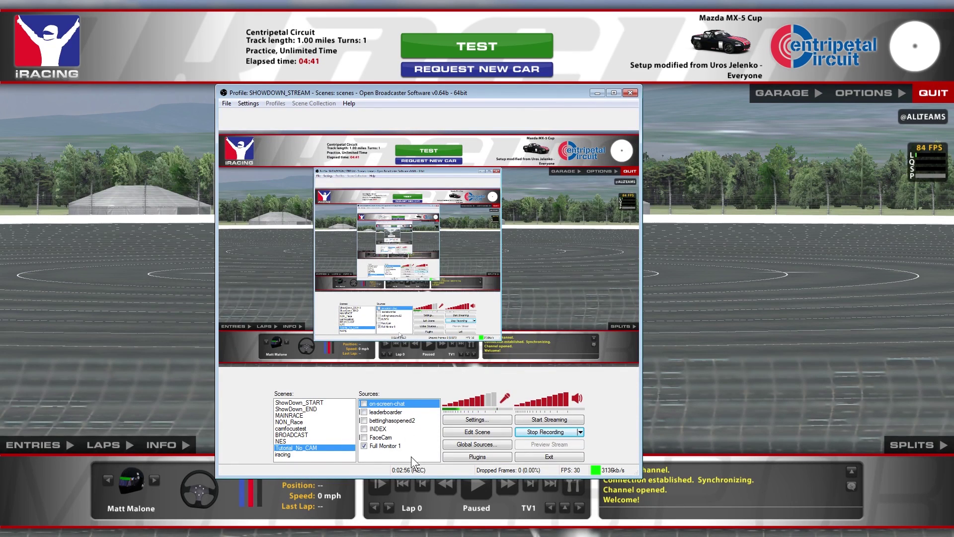
right_click(413, 452)
mouse_move(447, 458)
left_click(511, 385)
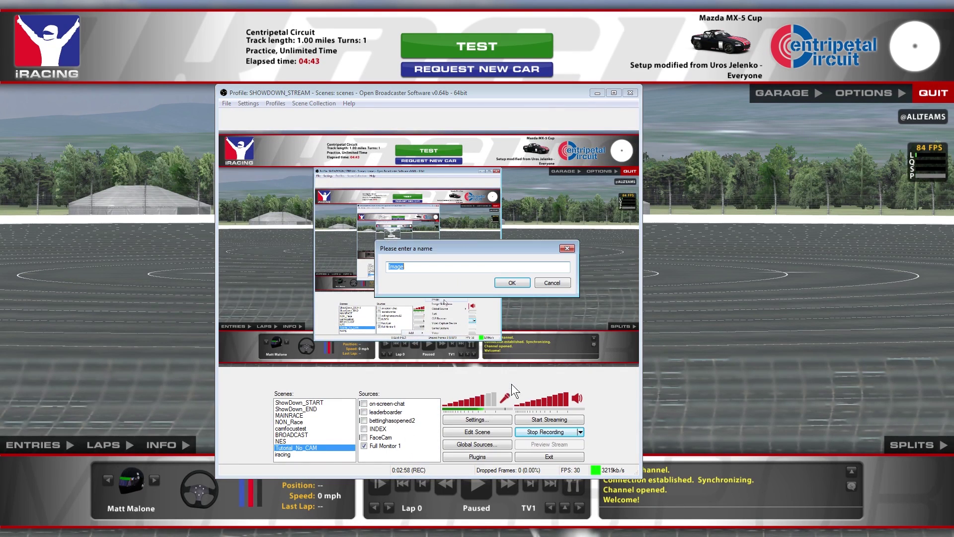
left_click(511, 282)
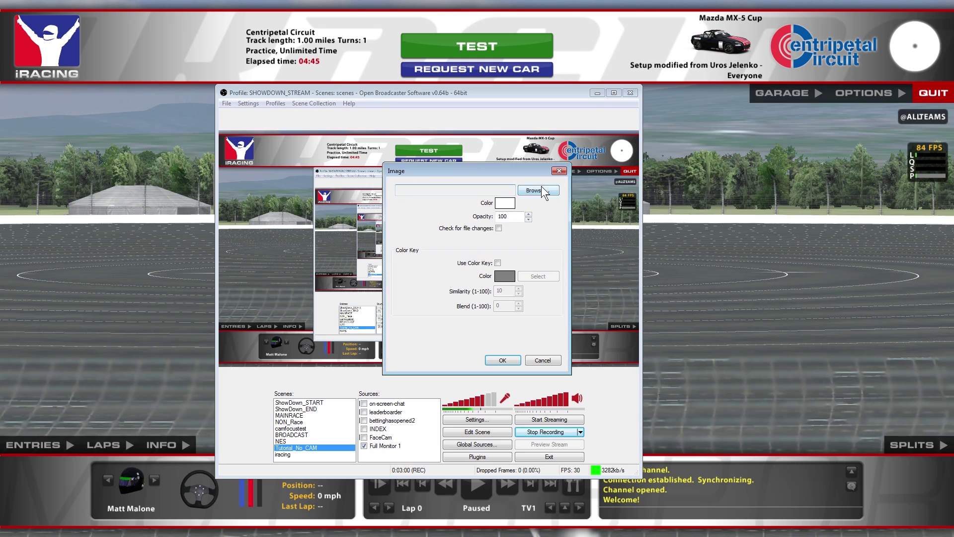
left_click(535, 190)
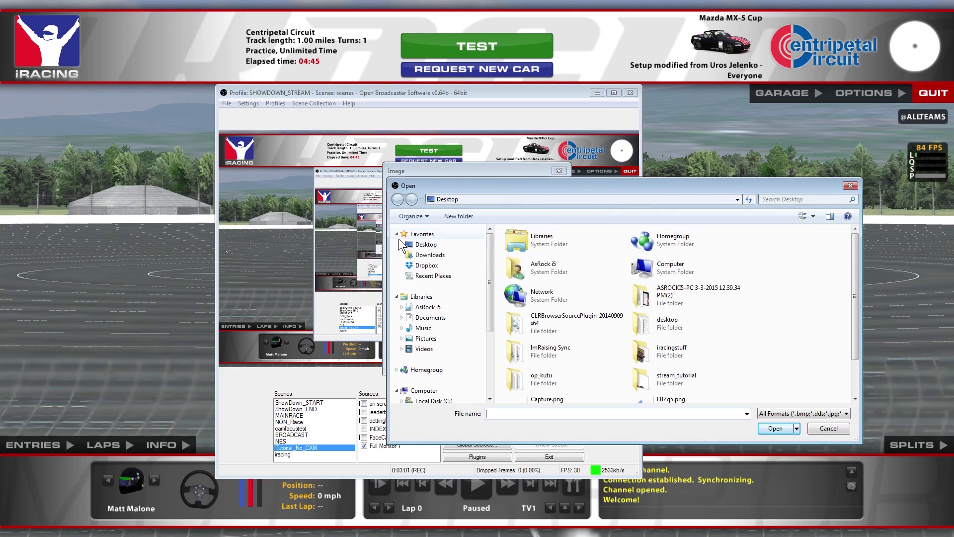
double_click(673, 377)
left_click(528, 251)
left_click(774, 429)
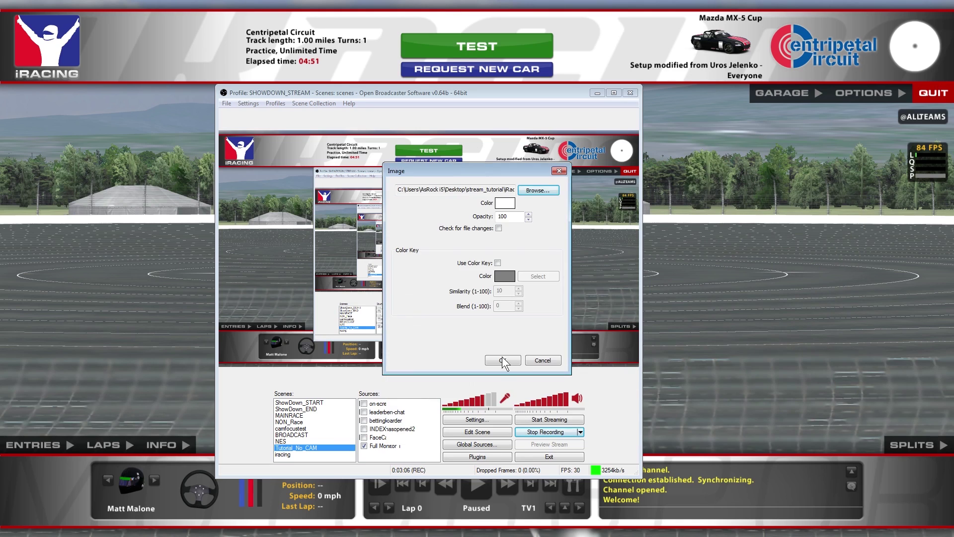
left_click(503, 359)
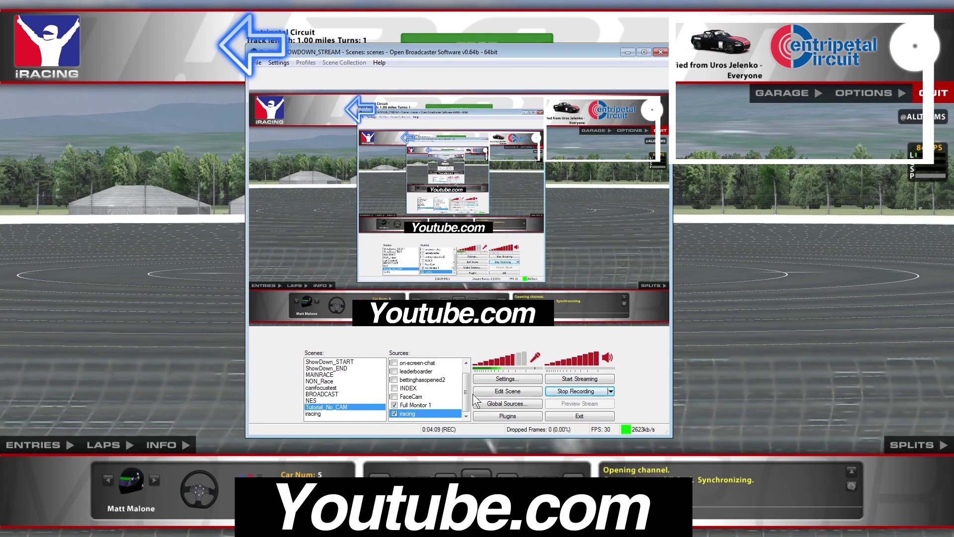
Toggle the overlay's visibility to check it, then return to iRacing and start the test session
scroll(460, 398, "up", 1)
left_click(394, 363)
left_click(395, 363)
left_click(395, 363)
left_click(396, 363)
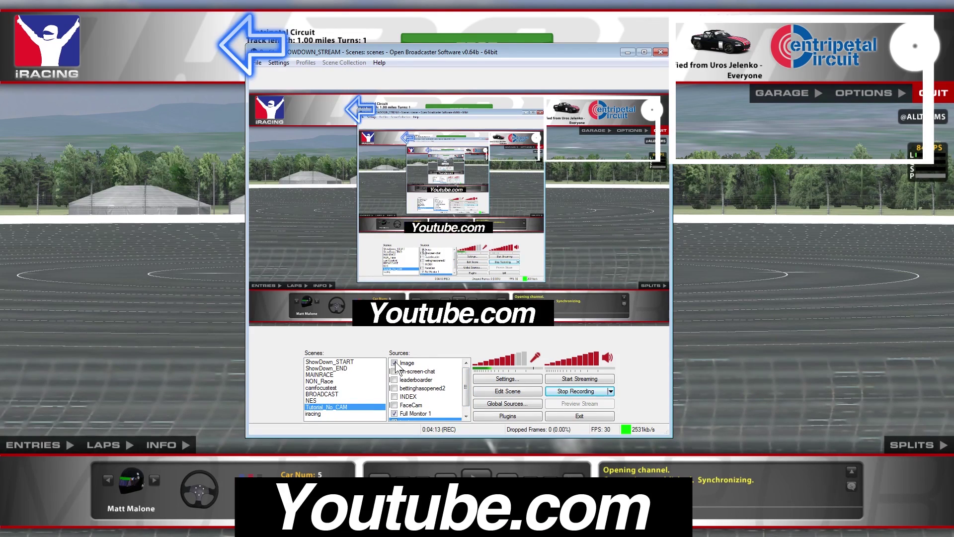
left_click(203, 151)
left_click(485, 44)
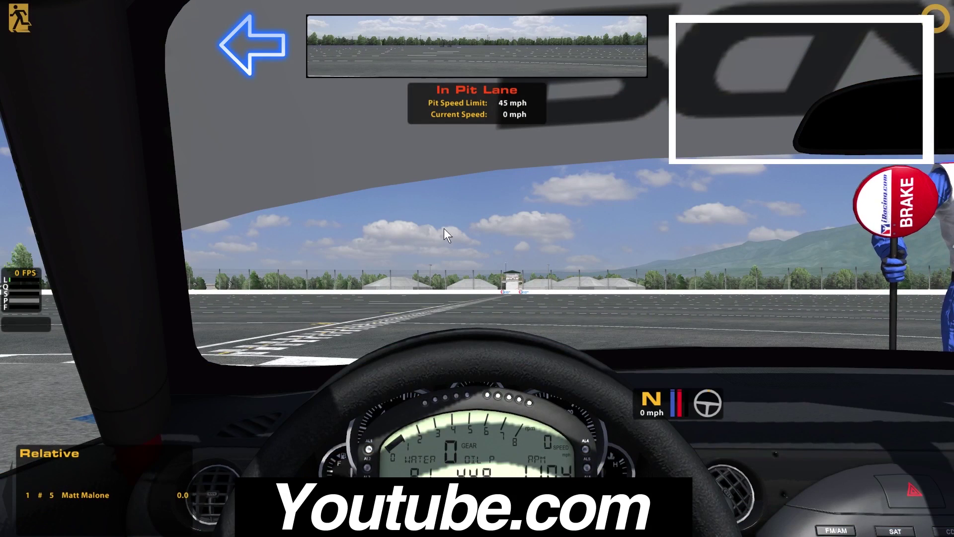
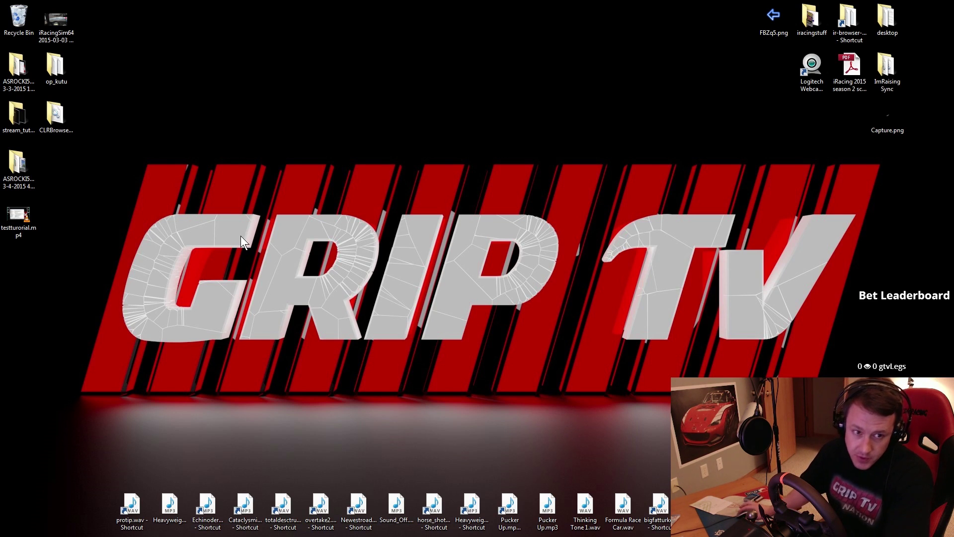
Open the op_kutu folder, minimize the chat and betbot console windows, and close the folder
left_click_drag(70, 67, 411, 116)
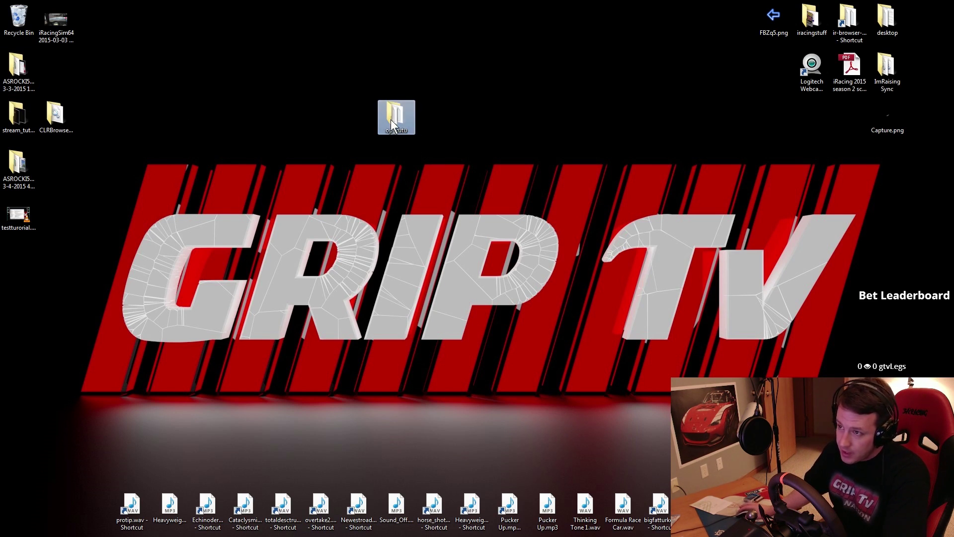
double_click(395, 114)
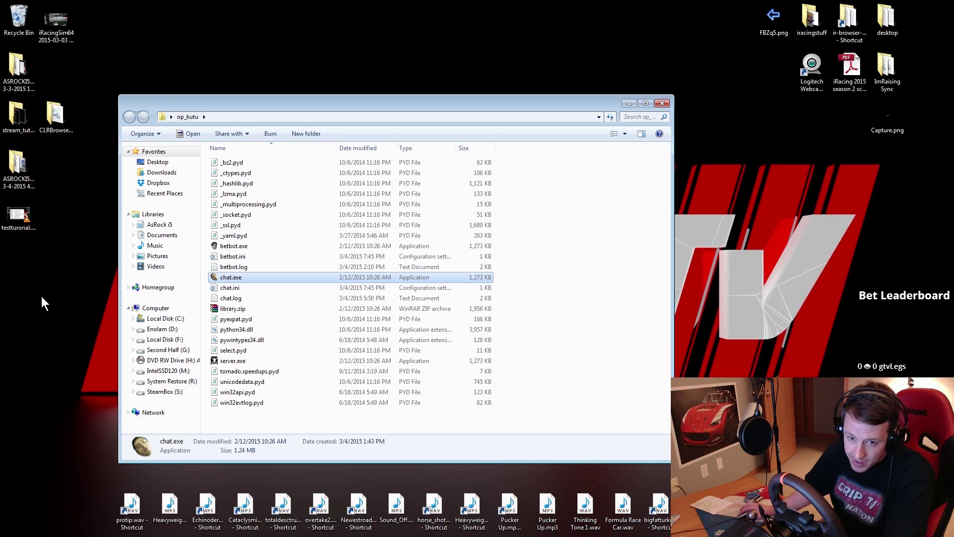
key("alt+Tab")
key("alt+Tab")
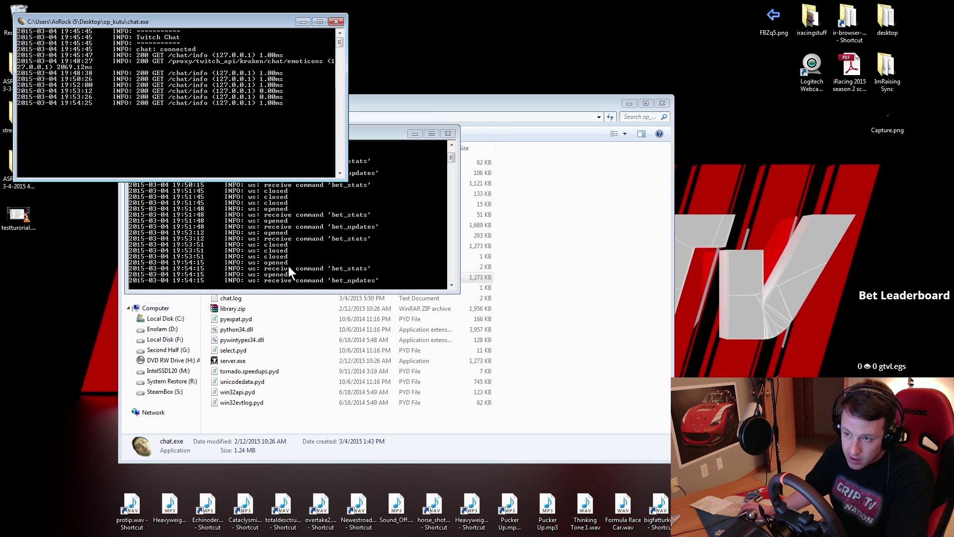
left_click_drag(374, 137, 530, 198)
left_click_drag(306, 25, 564, 19)
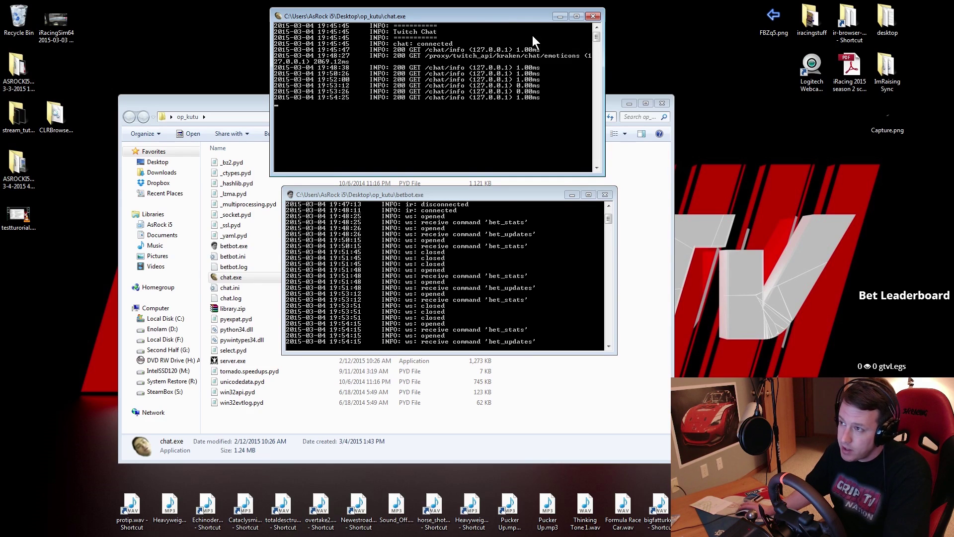
left_click(559, 16)
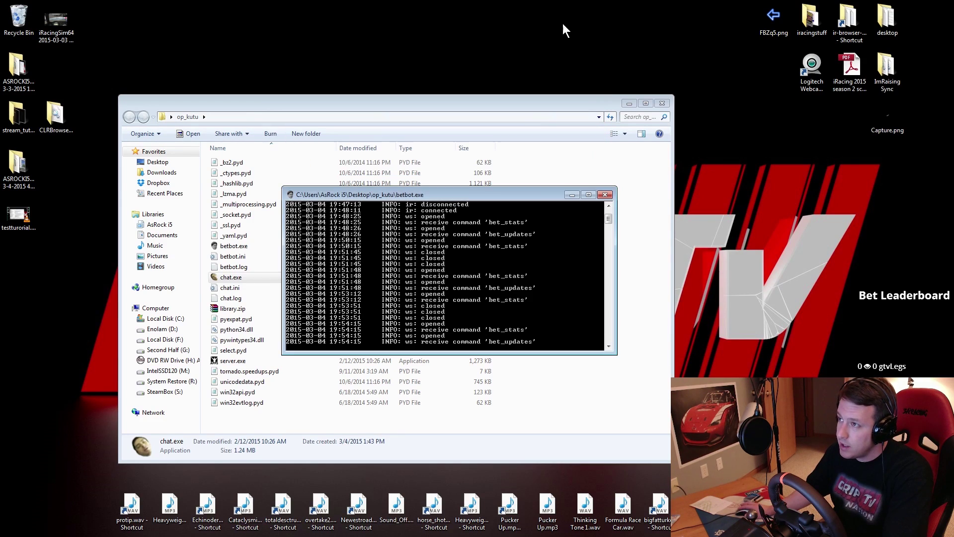
left_click(571, 195)
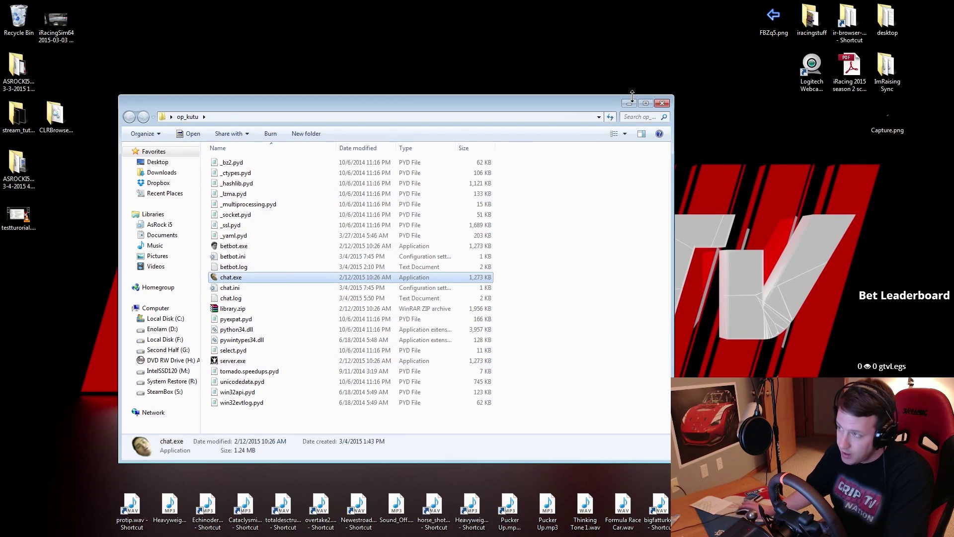
left_click(662, 103)
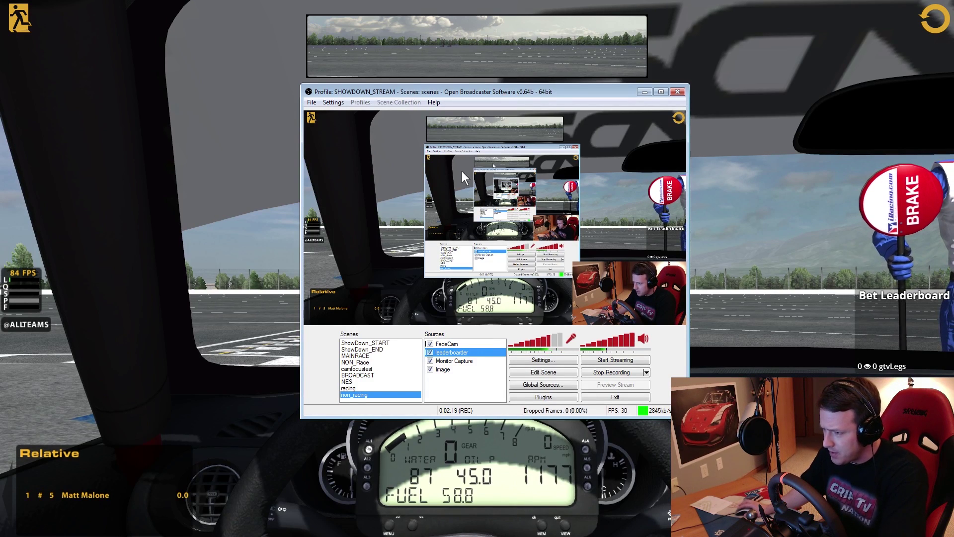
In the racing scene, hide and re-show the FaceCam source to check it
left_click(352, 388)
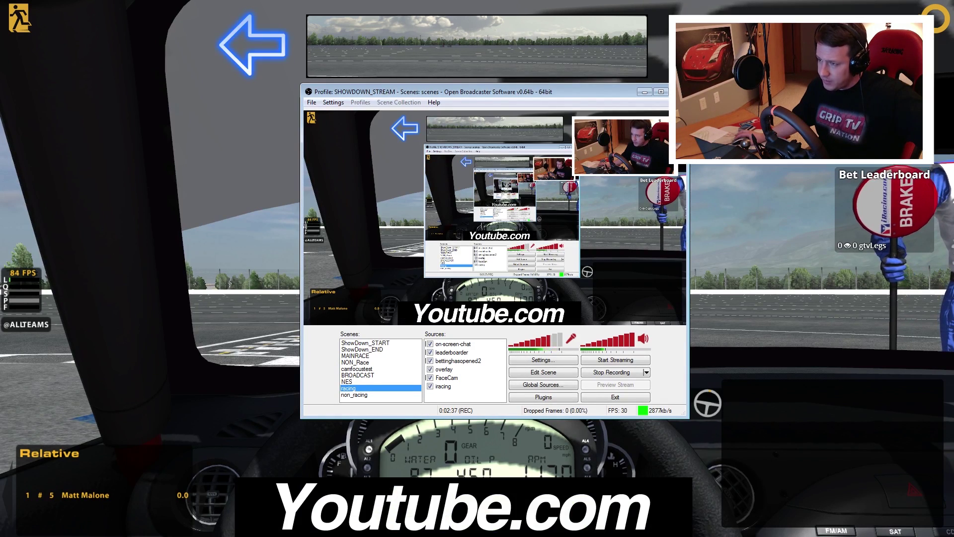
left_click(430, 378)
left_click(429, 378)
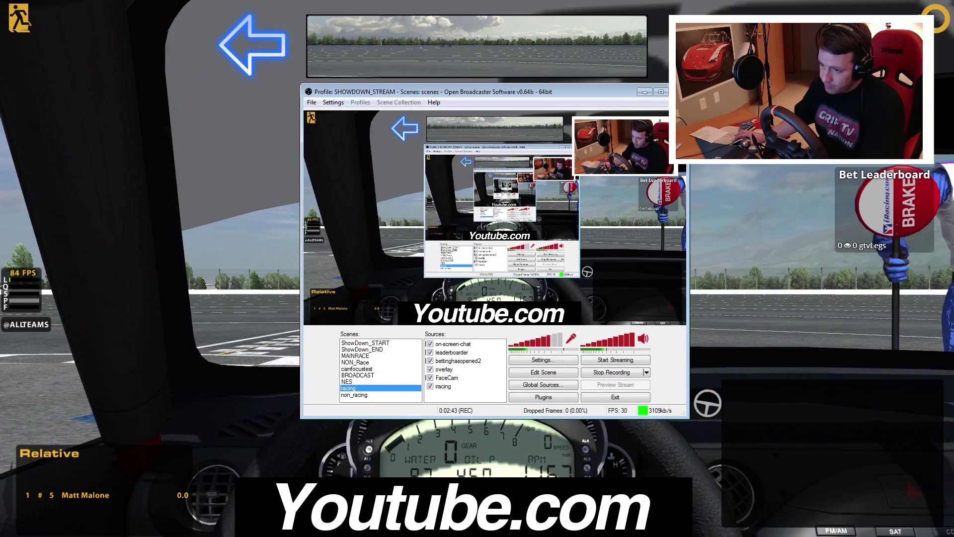
In the non_racing scene, toggle Monitor Capture off and on twice, leaving it enabled
left_click(355, 395)
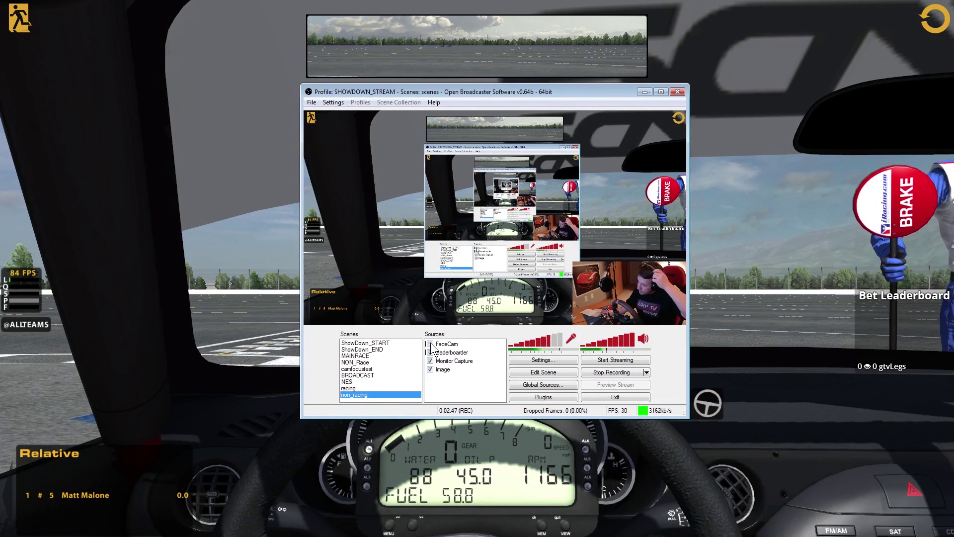
left_click(431, 361)
left_click(431, 362)
left_click(430, 361)
left_click(430, 362)
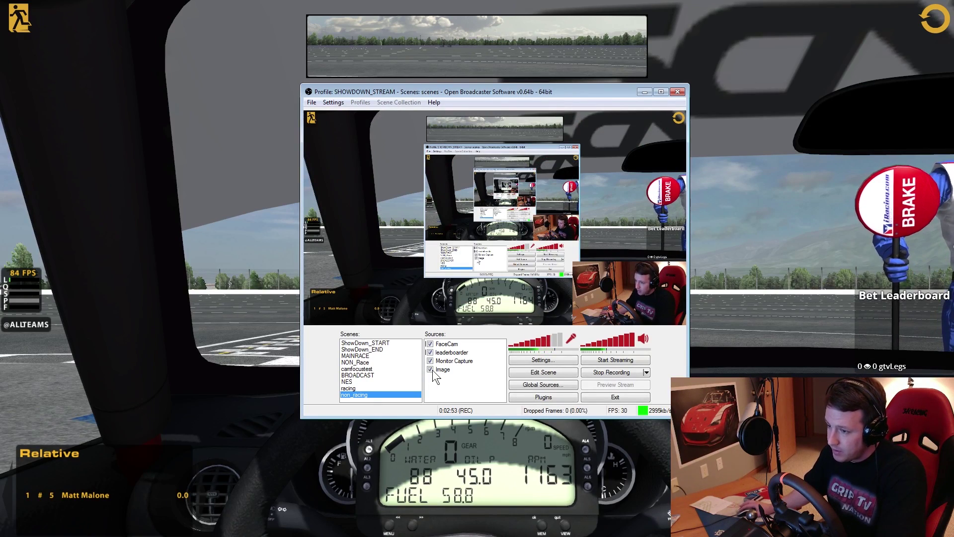
Go back to the racing scene, then switch to the ShowDown_START starting-soon scene
left_click(350, 388)
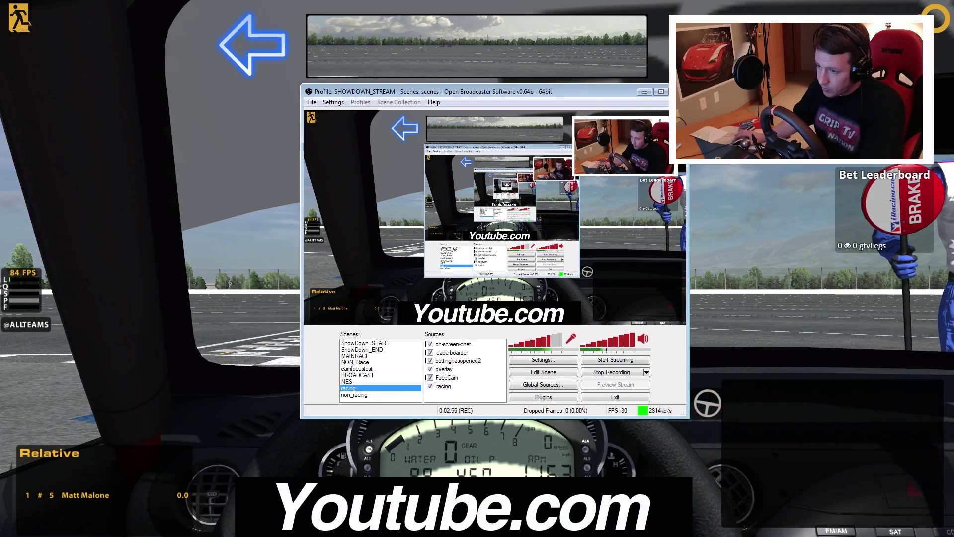
left_click(364, 342)
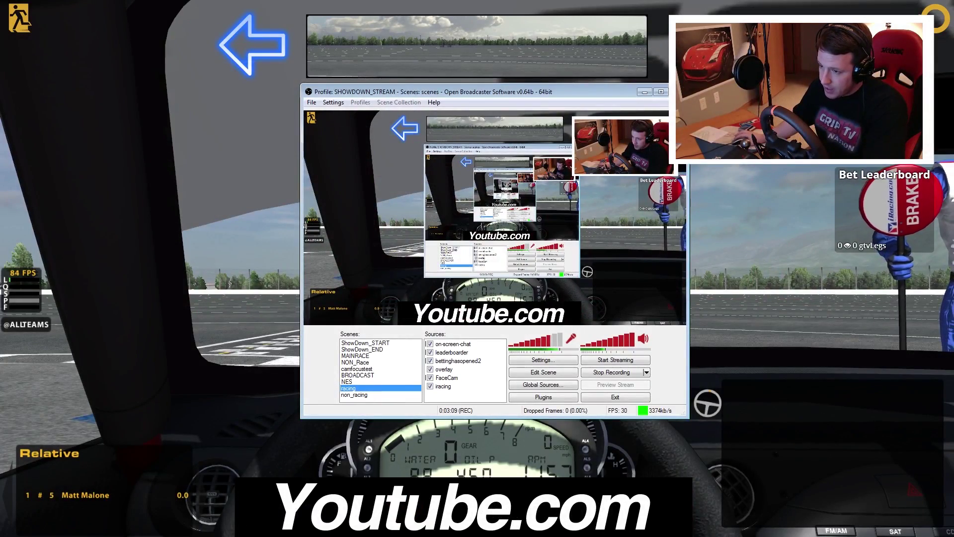
left_click(365, 342)
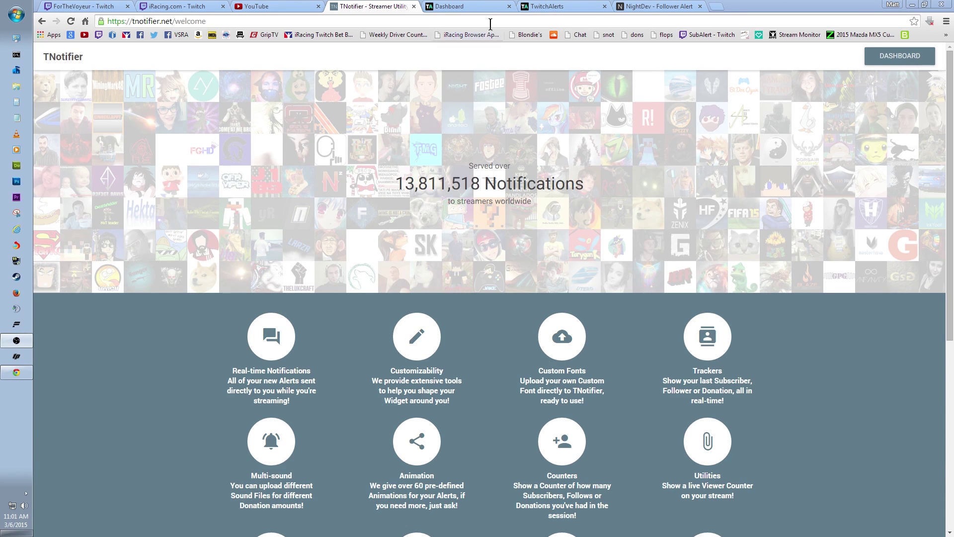
Compare the NightDev and TwitchAlerts pages, then go to the TwitchAlerts Alert Box dashboard
left_click(656, 6)
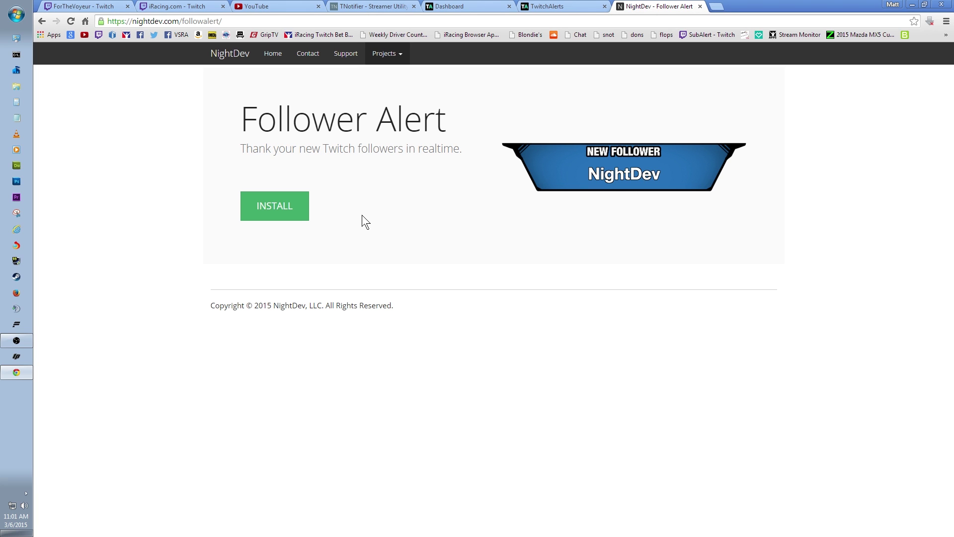
left_click(568, 5)
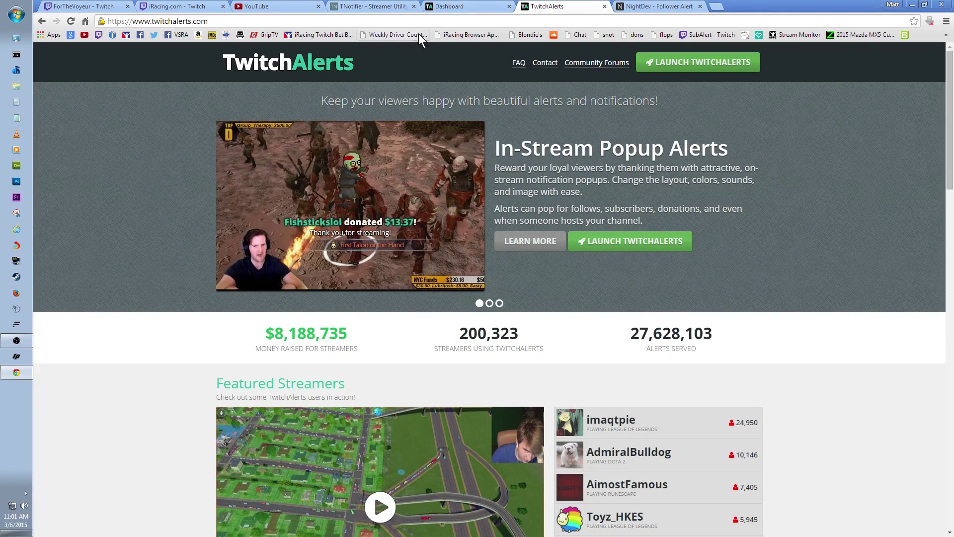
left_click(468, 6)
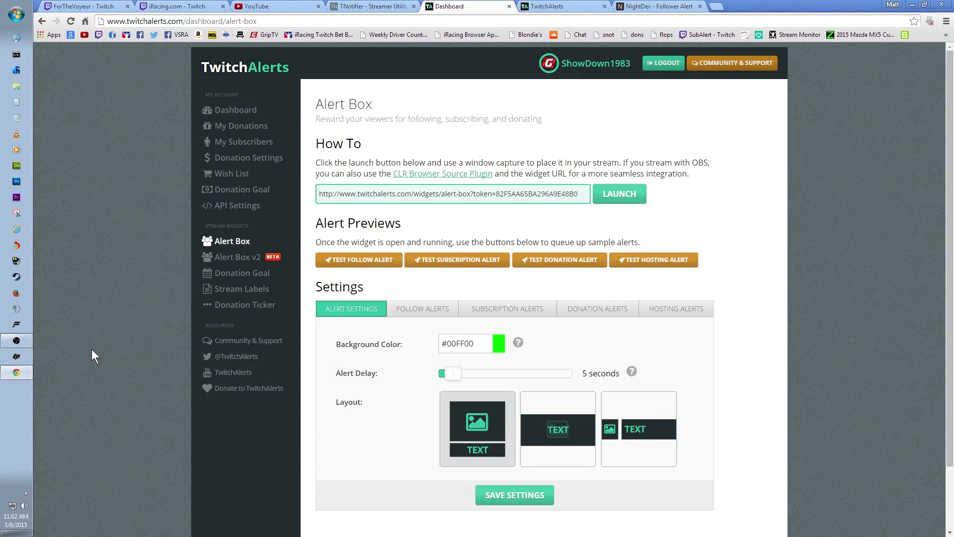
Launch the alert box widget URL in its own preview window, then close it
left_click_drag(319, 193, 578, 194)
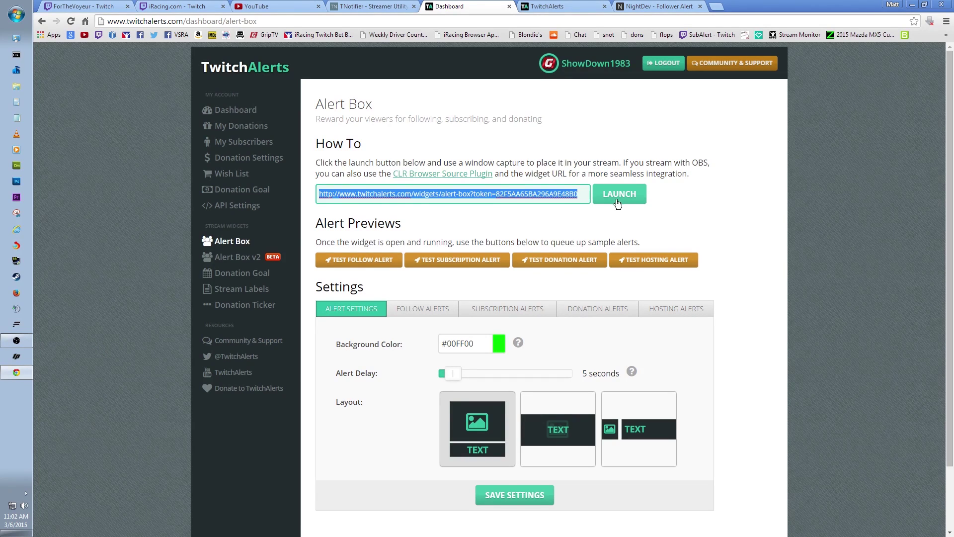
left_click(620, 197)
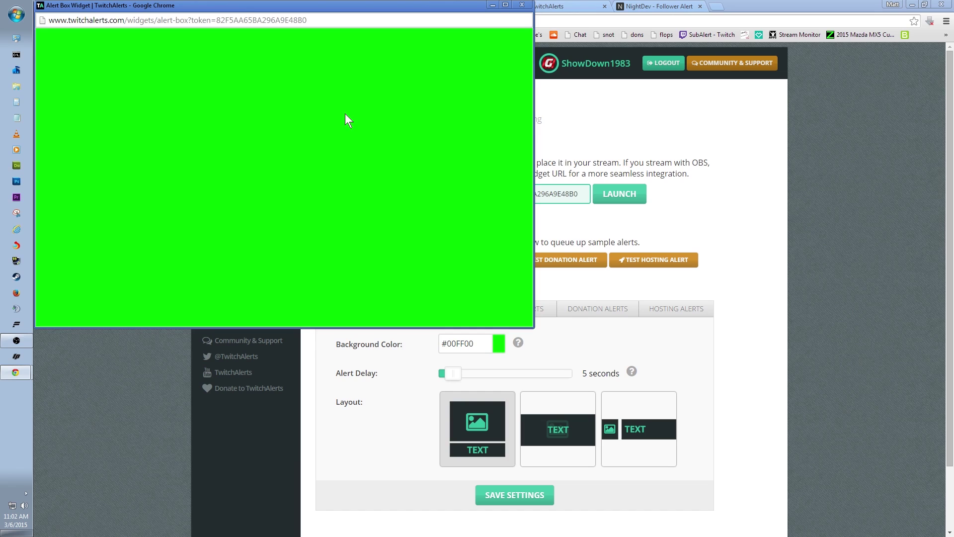
left_click(521, 5)
Copy the full alert-box widget URL and bring Open Broadcaster Software forward
left_click_drag(317, 194, 552, 198)
right_click(551, 198)
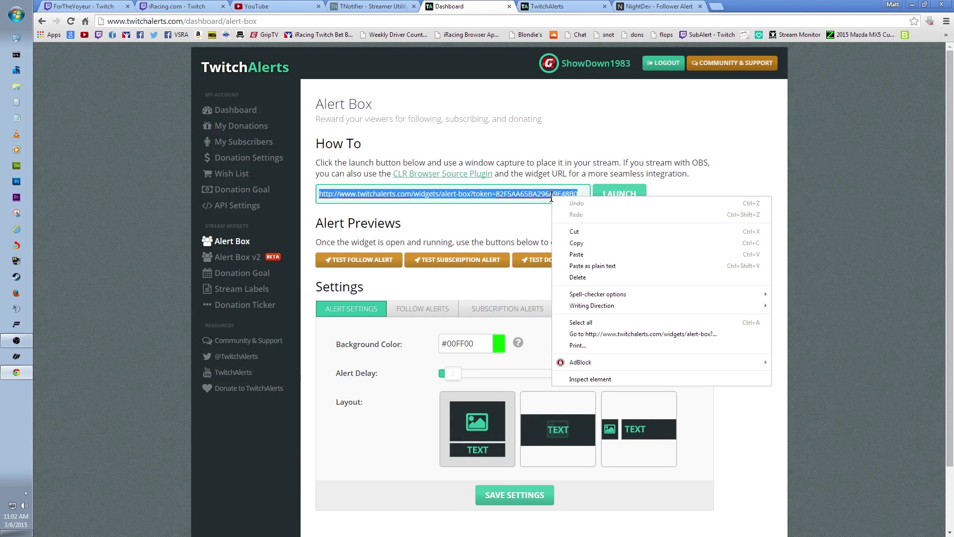
left_click(579, 244)
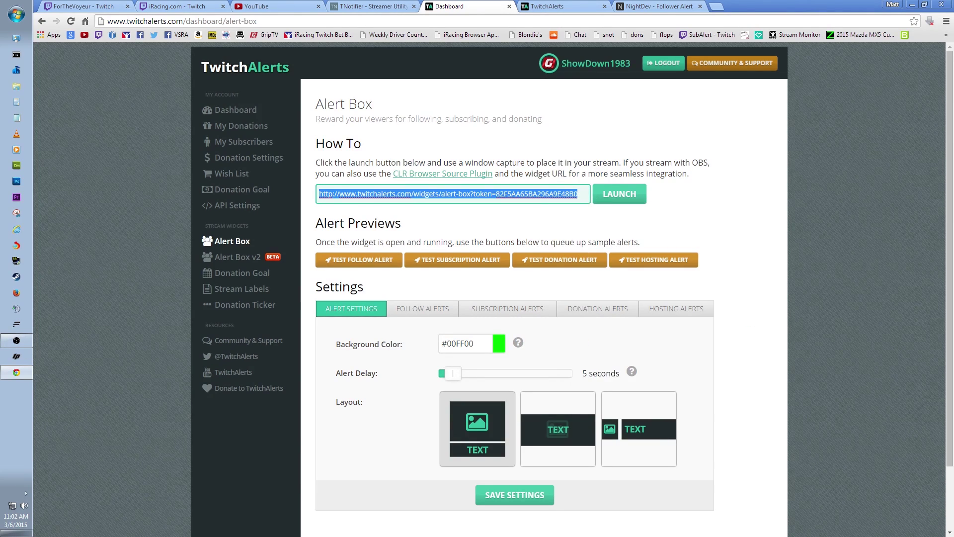
left_click_drag(421, 109, 548, 102)
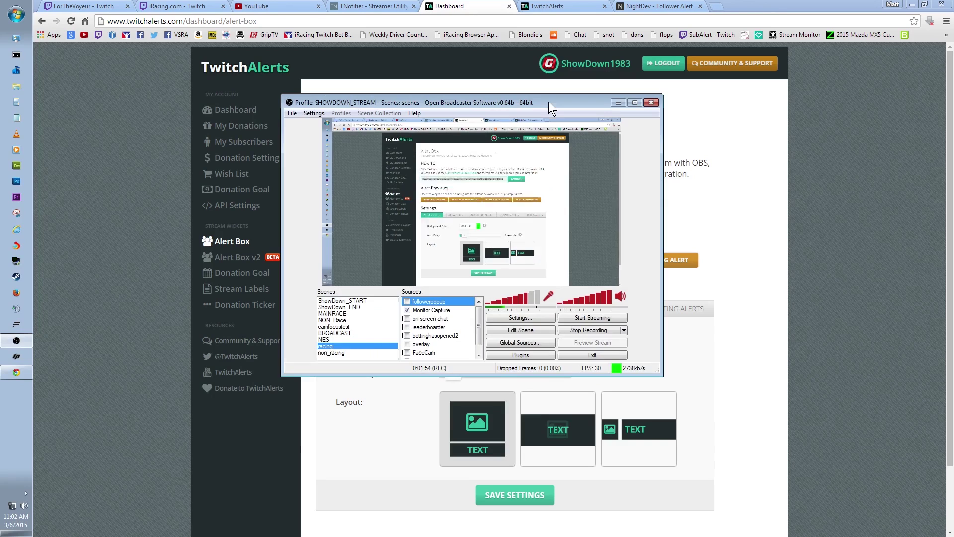
Create a global browser source 'new_follower' with the pasted TwitchAlerts widget URL
left_click(517, 342)
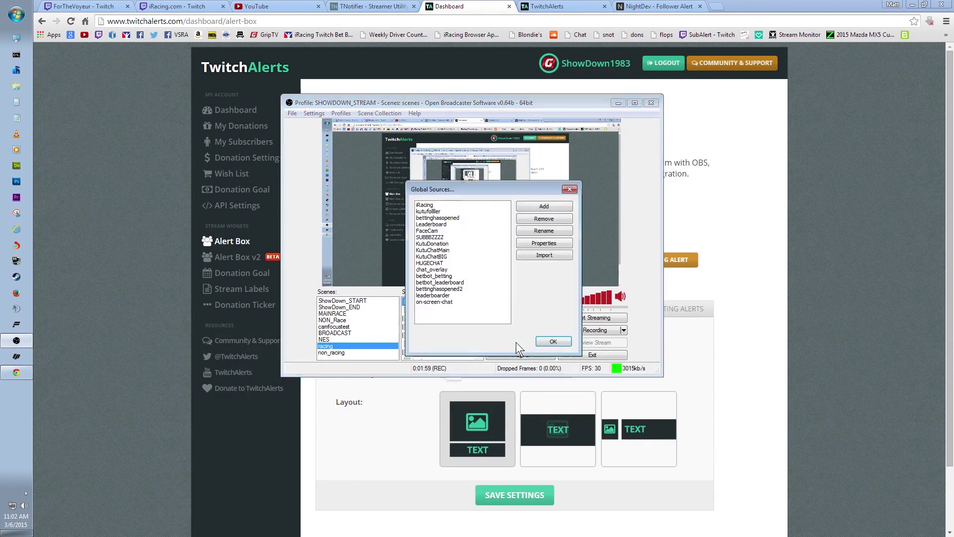
left_click(537, 206)
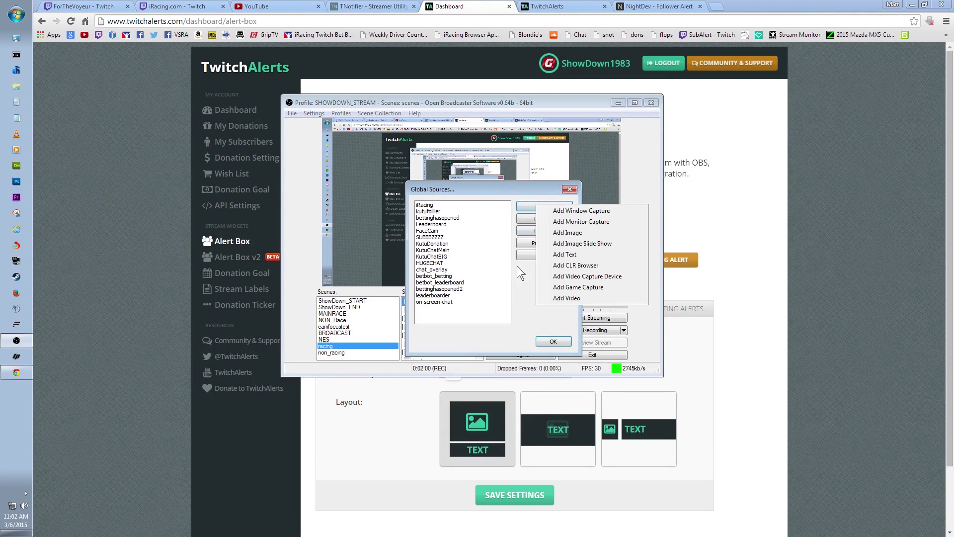
left_click(572, 267)
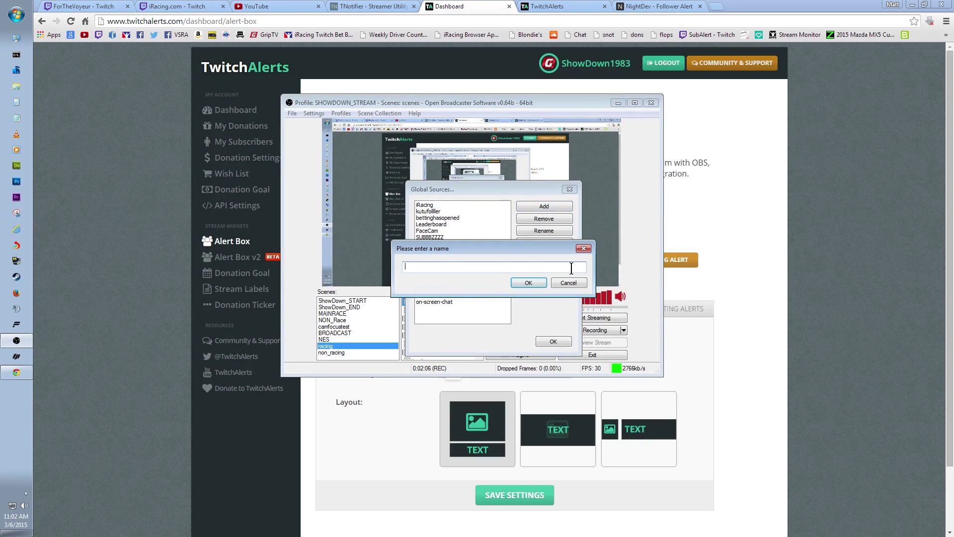
type("new_follower")
key("Return")
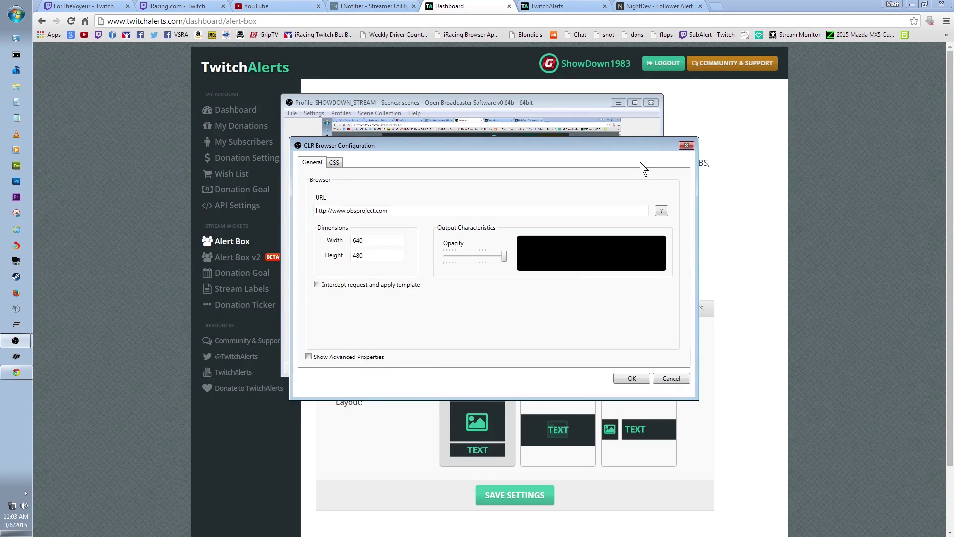
triple_click(398, 211)
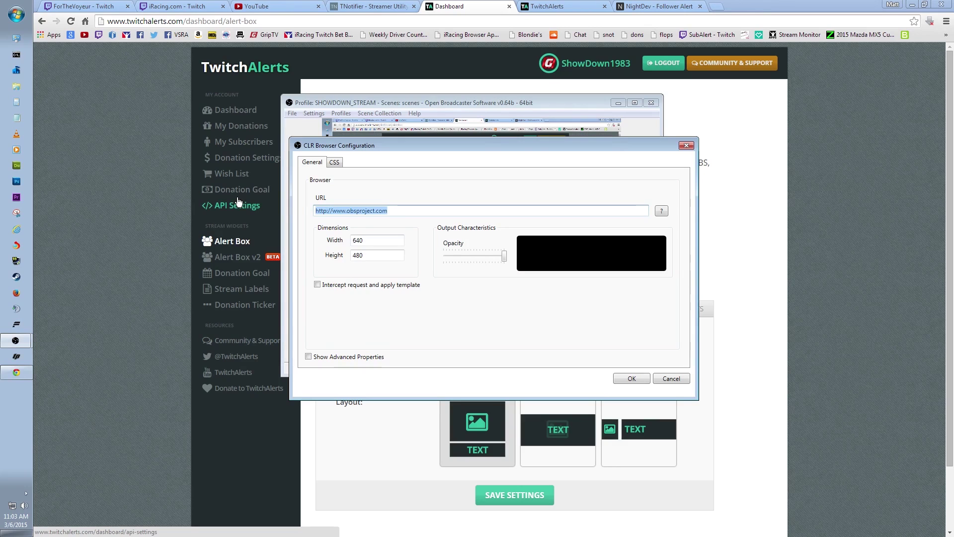
key("ctrl+v")
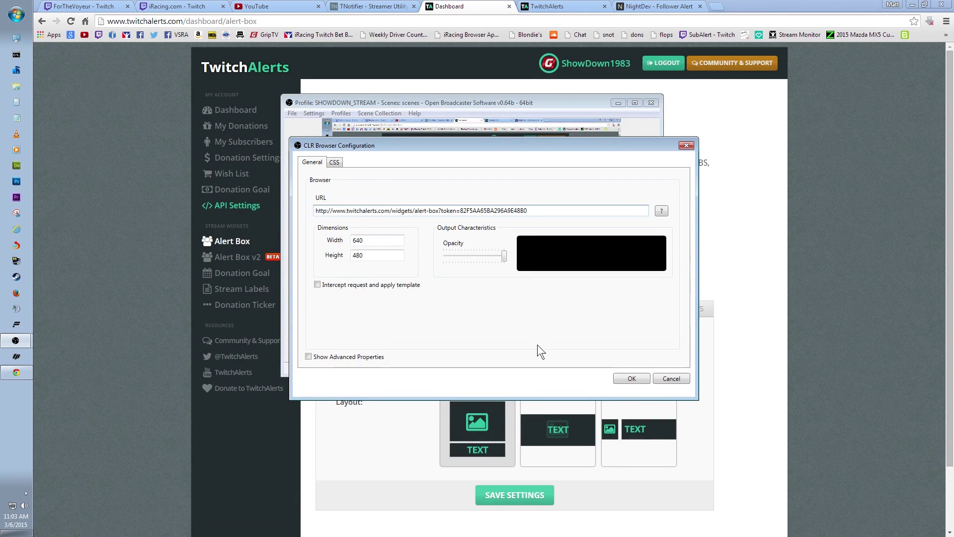
left_click(631, 378)
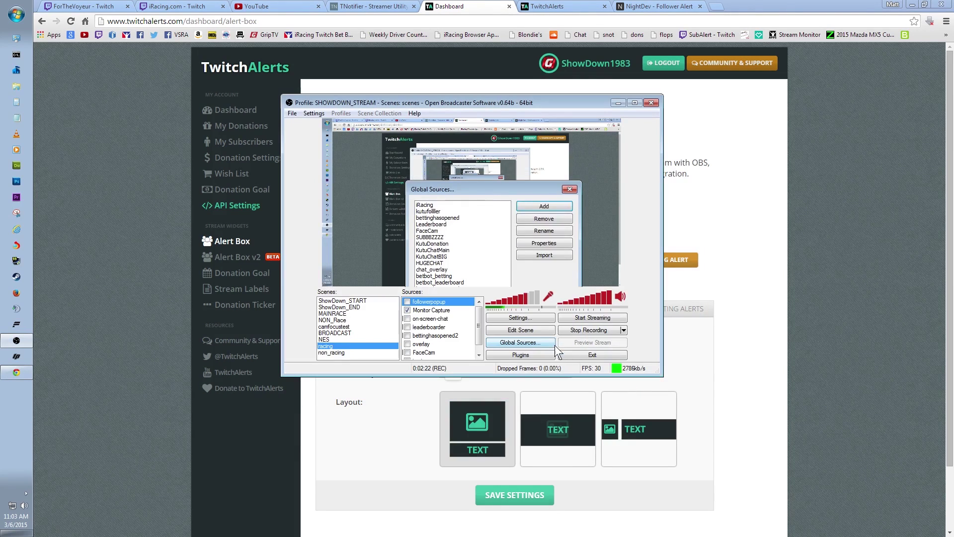
Add the new_follower global source to the racing scene and move it down-right in the preview
right_click(452, 352)
mouse_move(479, 359)
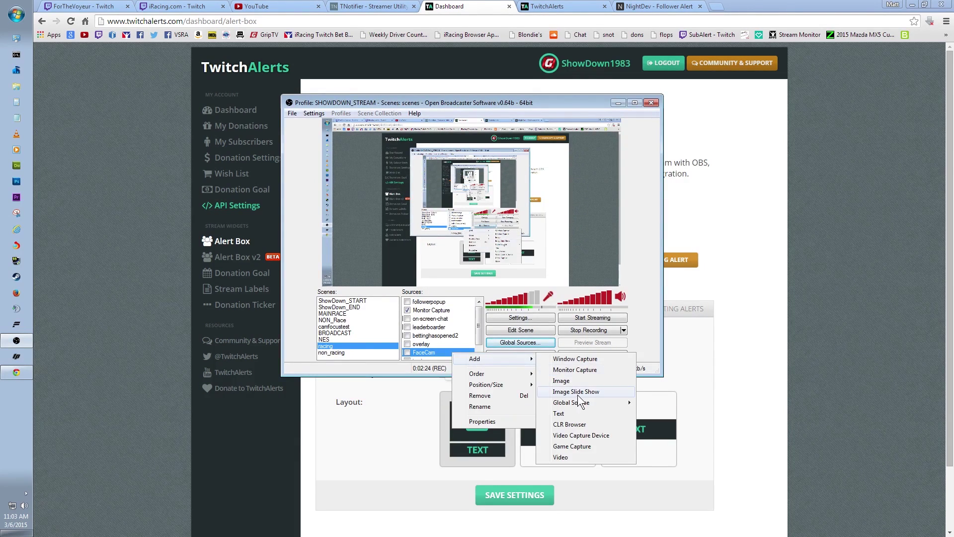
mouse_move(580, 402)
left_click(669, 398)
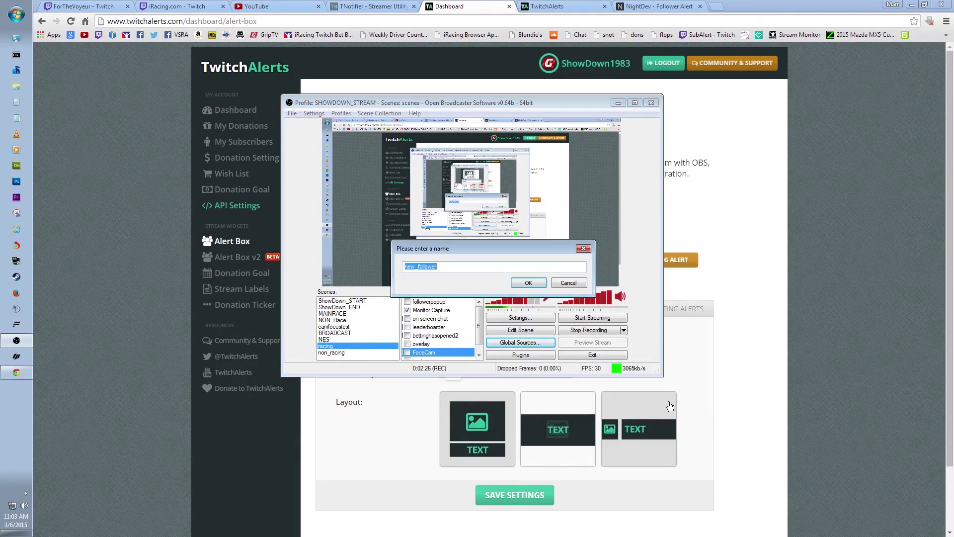
left_click(527, 284)
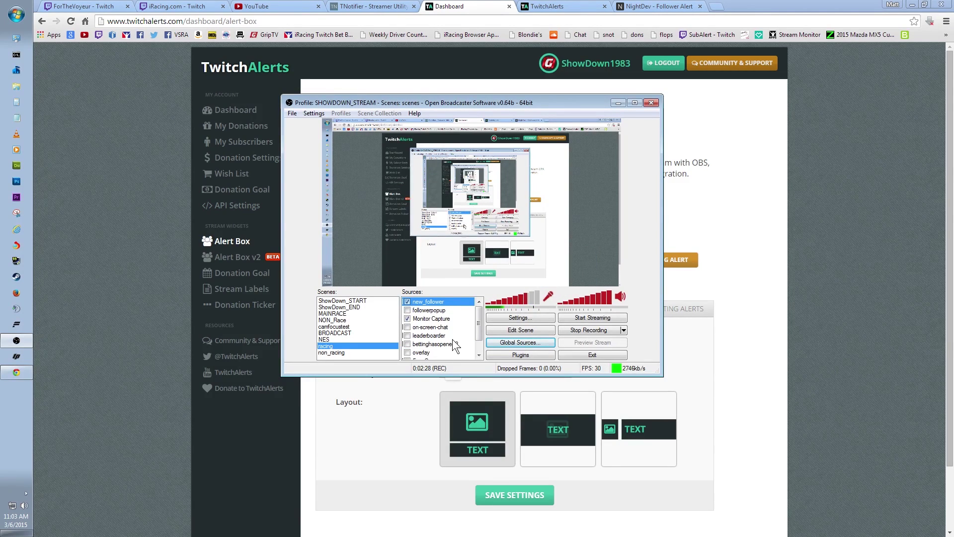
left_click(504, 330)
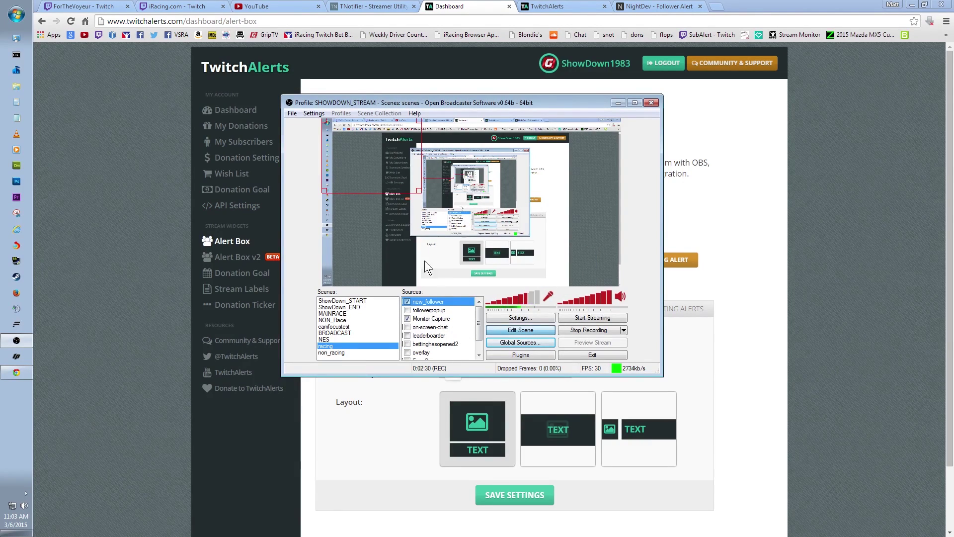
left_click_drag(353, 183, 369, 216)
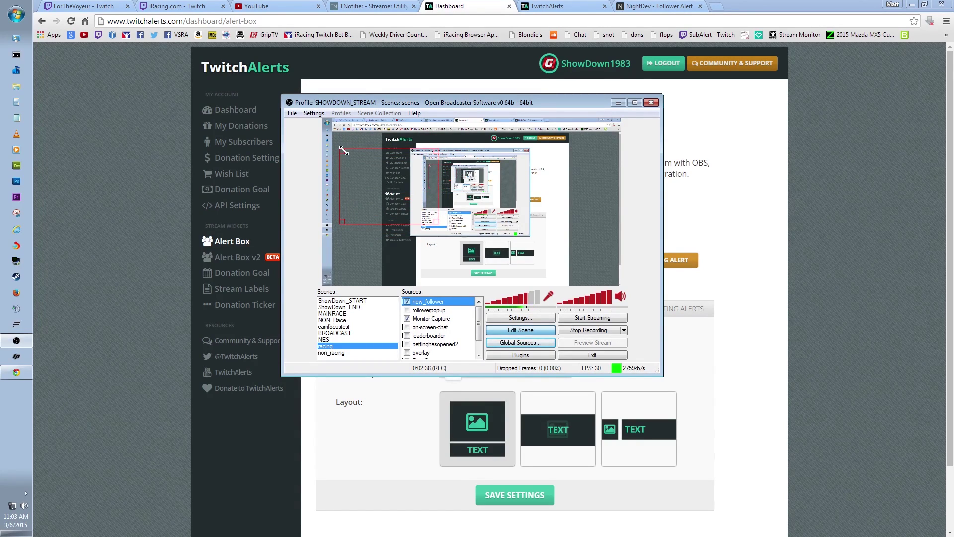
Trigger a TwitchAlerts test follow alert, then return to Open Broadcaster Software to watch the preview
left_click(452, 7)
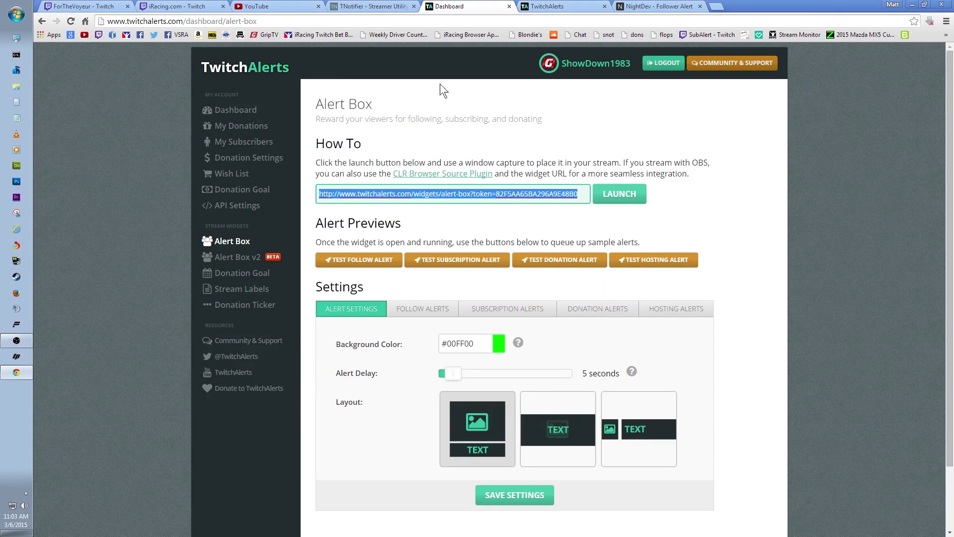
left_click(350, 263)
left_click(17, 339)
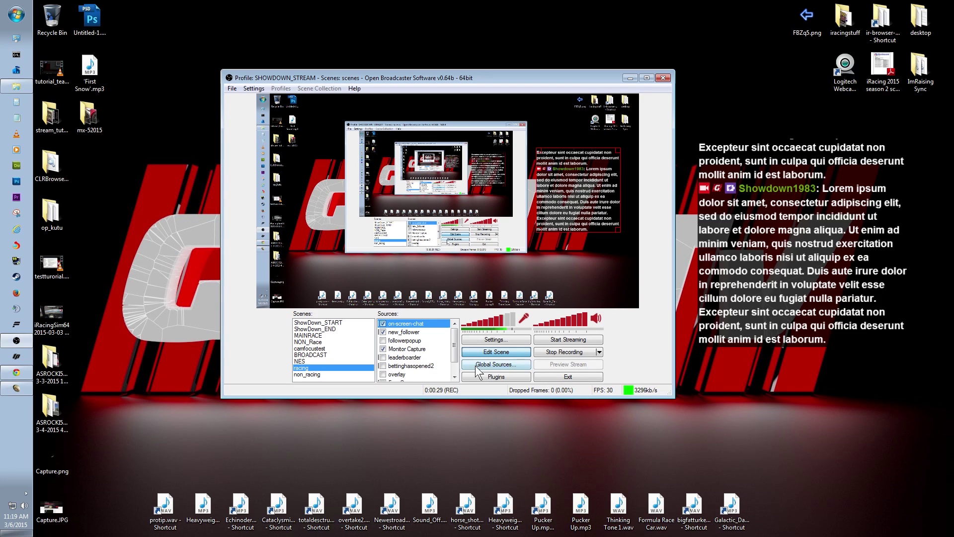
Open the Global Sources list in Open Broadcaster Software
left_click(480, 365)
Set the on-screen-chat global source's width to 600 and height to 6
left_click(430, 308)
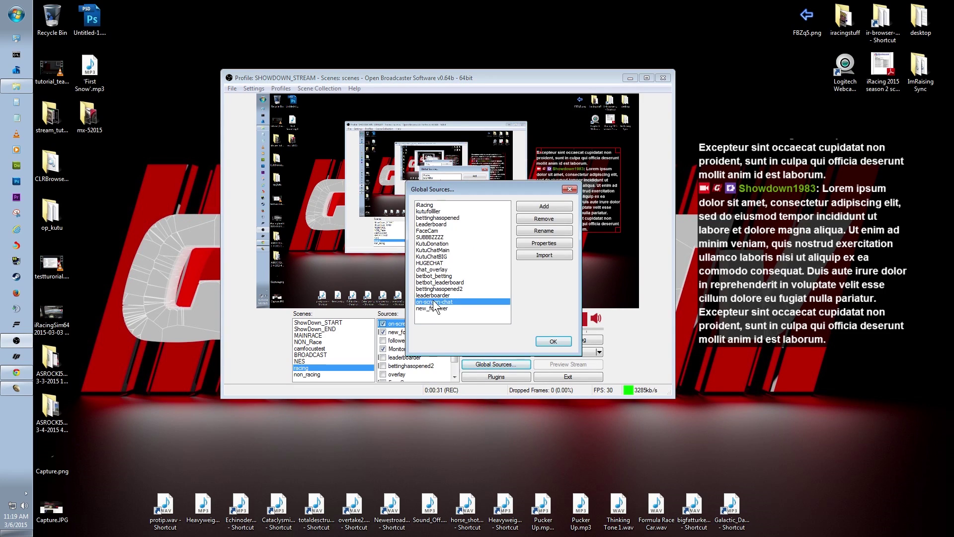
left_click(528, 243)
double_click(365, 240)
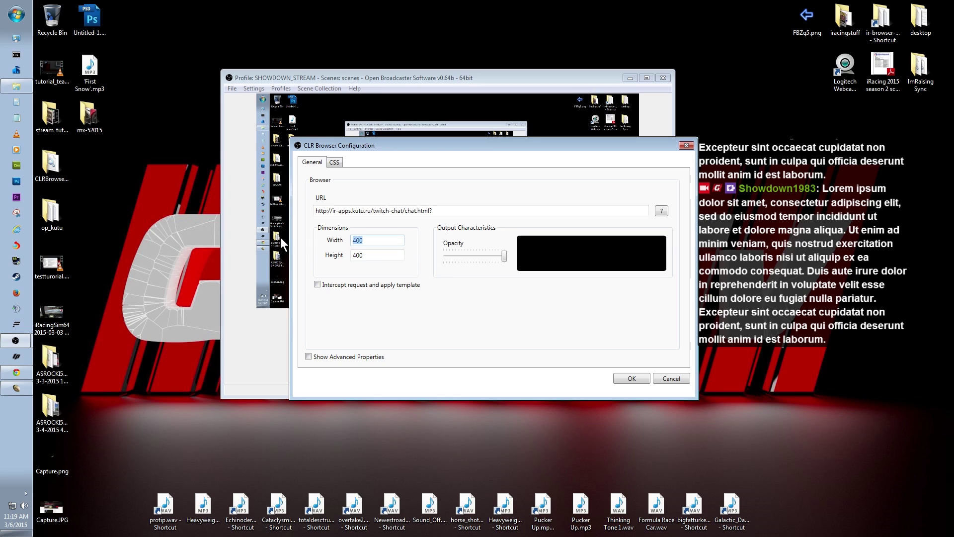
type("600")
double_click(368, 255)
type("6")
left_click(630, 376)
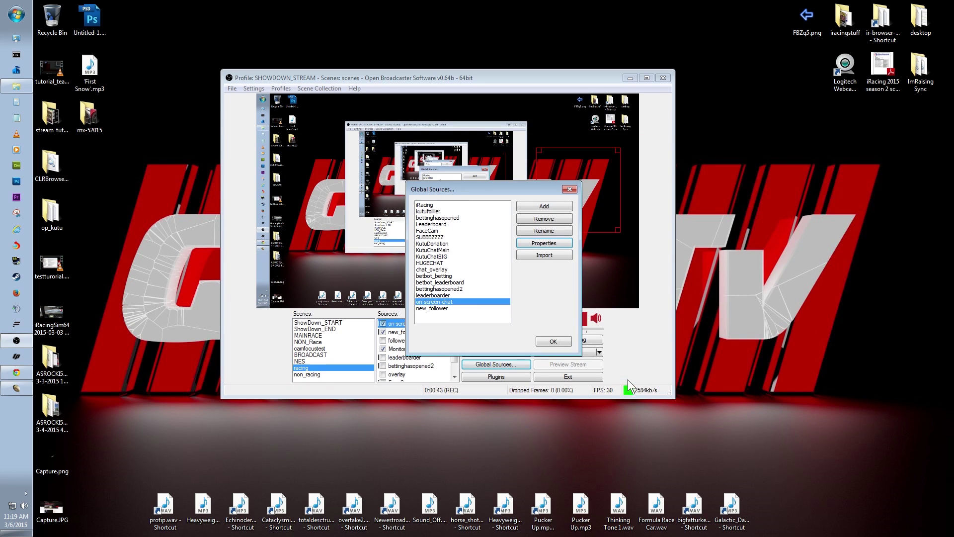
left_click(553, 342)
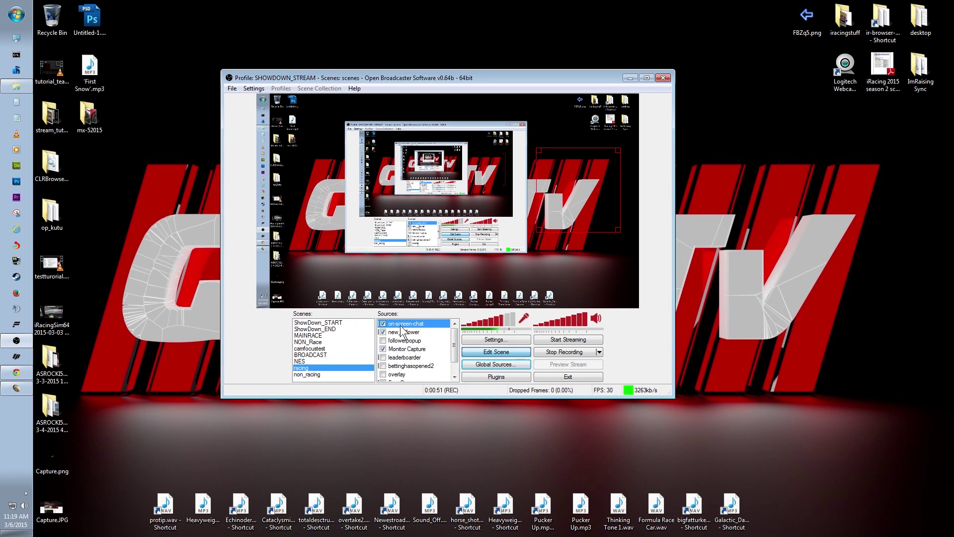
Move and enlarge the chat box in the preview, then reconfirm its source settings
left_click_drag(572, 207, 574, 212)
left_click_drag(621, 235, 621, 238)
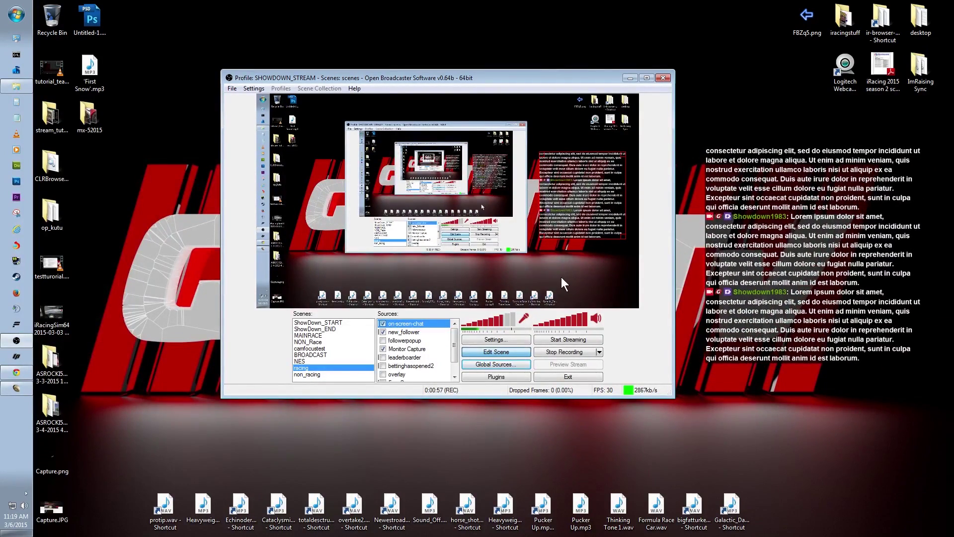
double_click(401, 324)
left_click(635, 380)
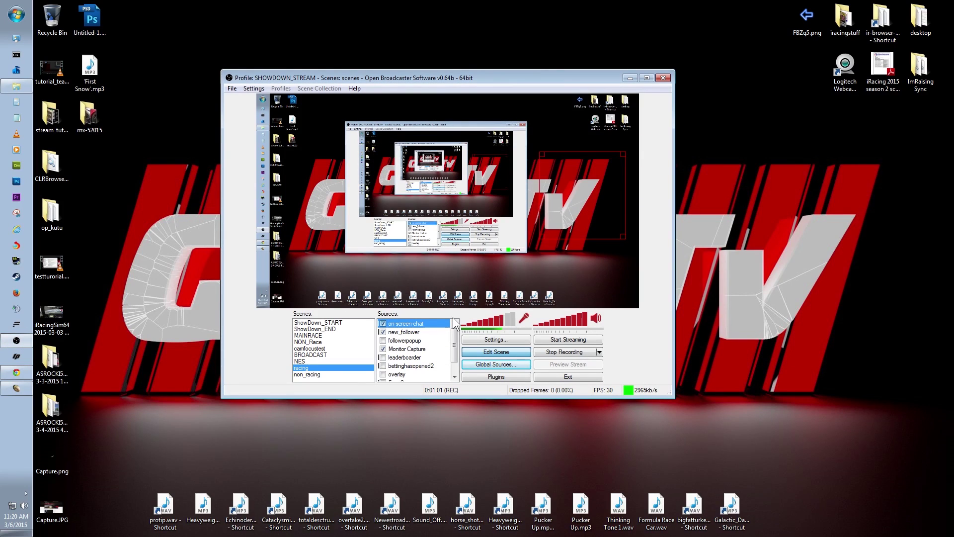
Remove on-screen-chat from the racing scene and re-add the on-screen-chat global source
right_click(401, 324)
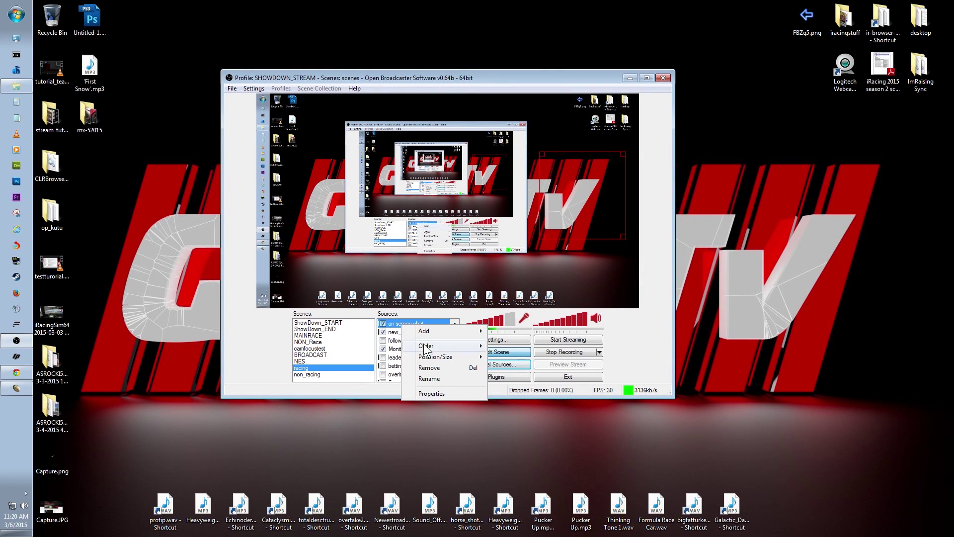
left_click(443, 369)
left_click(507, 307)
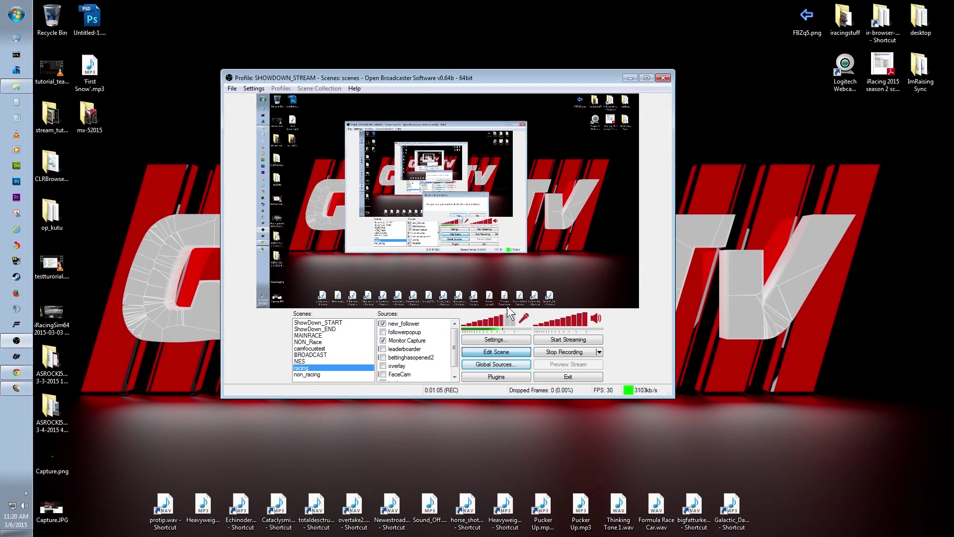
right_click(431, 330)
mouse_move(477, 334)
mouse_move(569, 380)
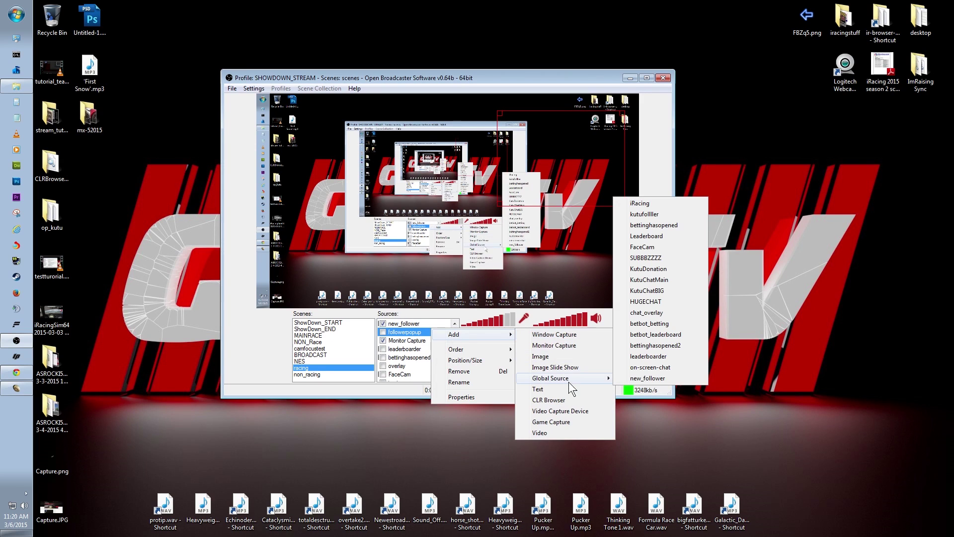
left_click(650, 367)
left_click(529, 282)
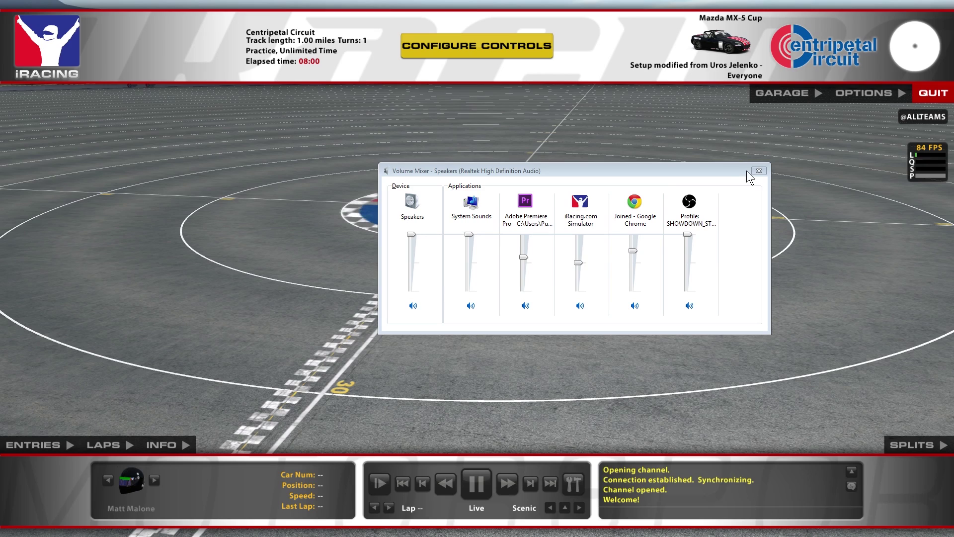
Close the Volume Mixer, exit iRacing's steering wizard, and go to the SOUND options
left_click(854, 94)
left_click(855, 94)
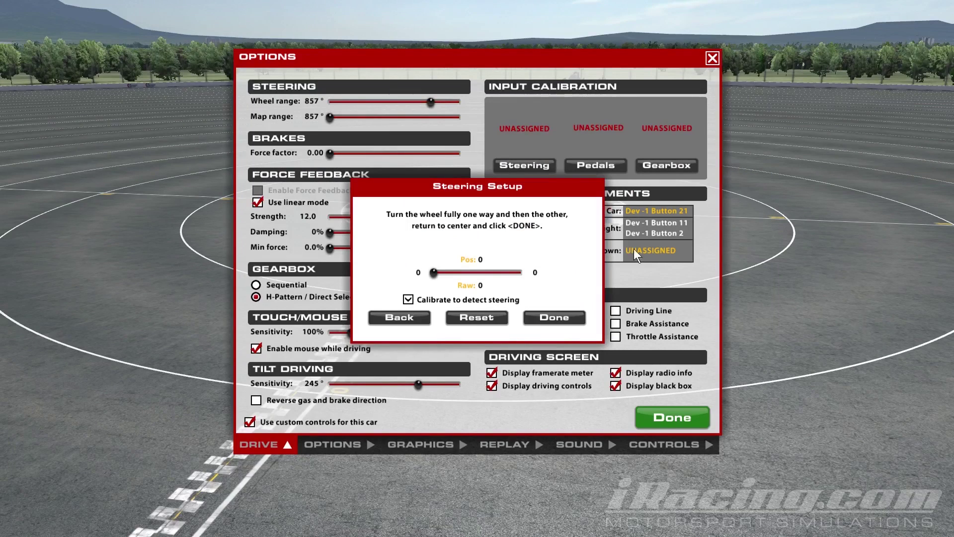
left_click(422, 319)
left_click(447, 285)
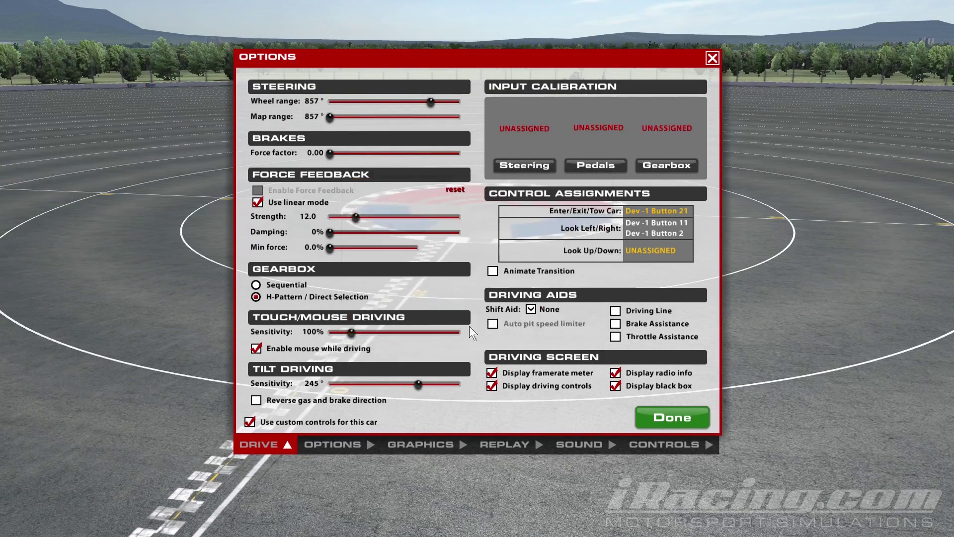
left_click(580, 445)
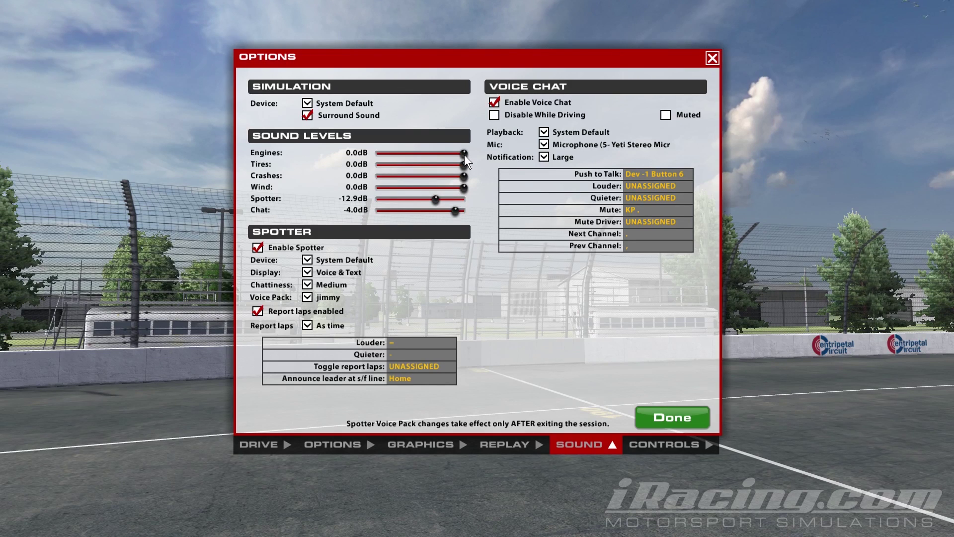
Adjust the Engines sound slider to about -0.5dB
left_click_drag(463, 153, 442, 157)
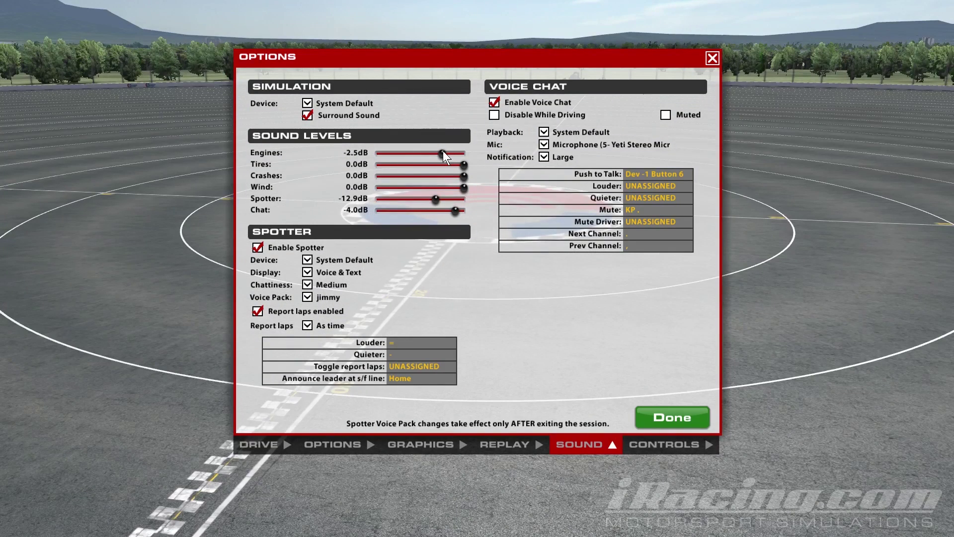
left_click_drag(441, 154, 462, 163)
left_click_drag(464, 154, 461, 154)
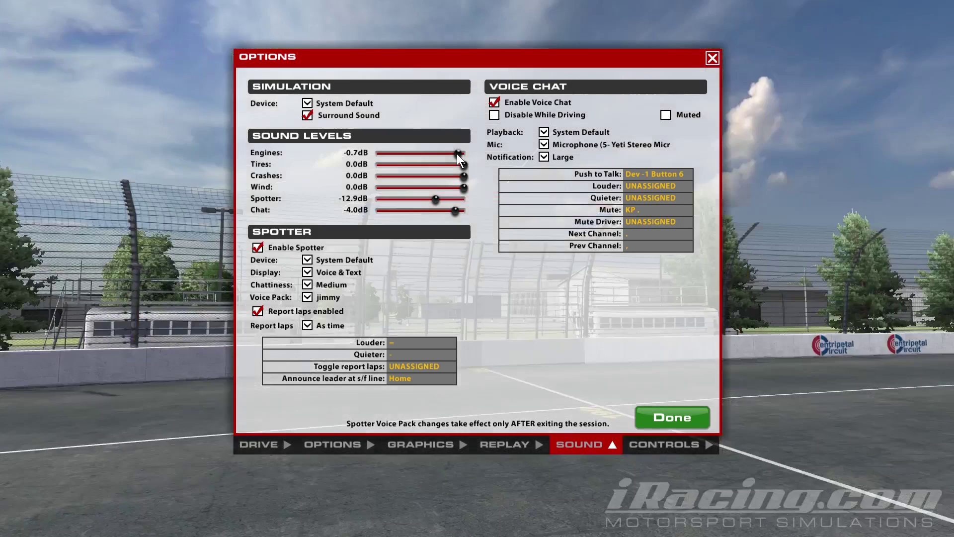
left_click_drag(457, 154, 463, 154)
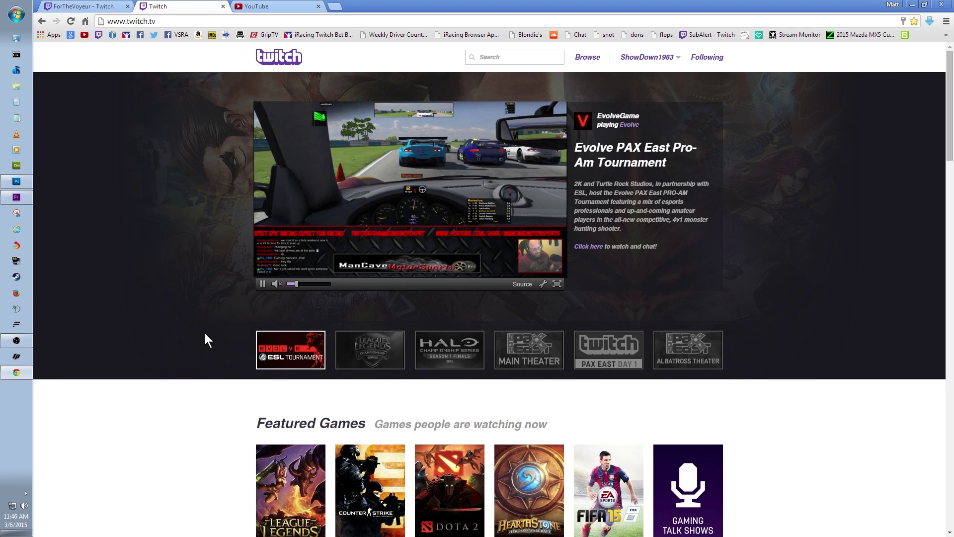
Review Twitch's Channel & Videos settings, then bring up the Connections page showing YouTube and Steam linked
left_click(661, 57)
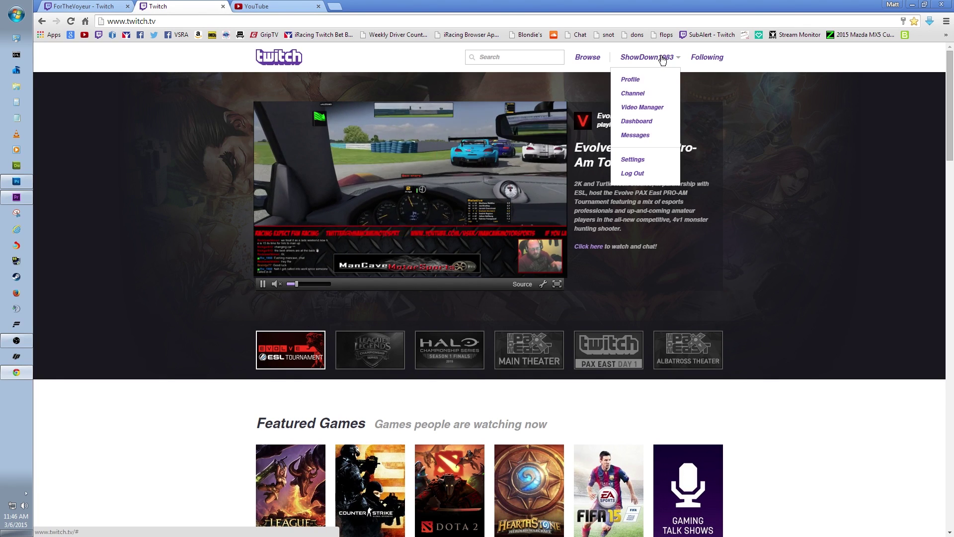
left_click(633, 159)
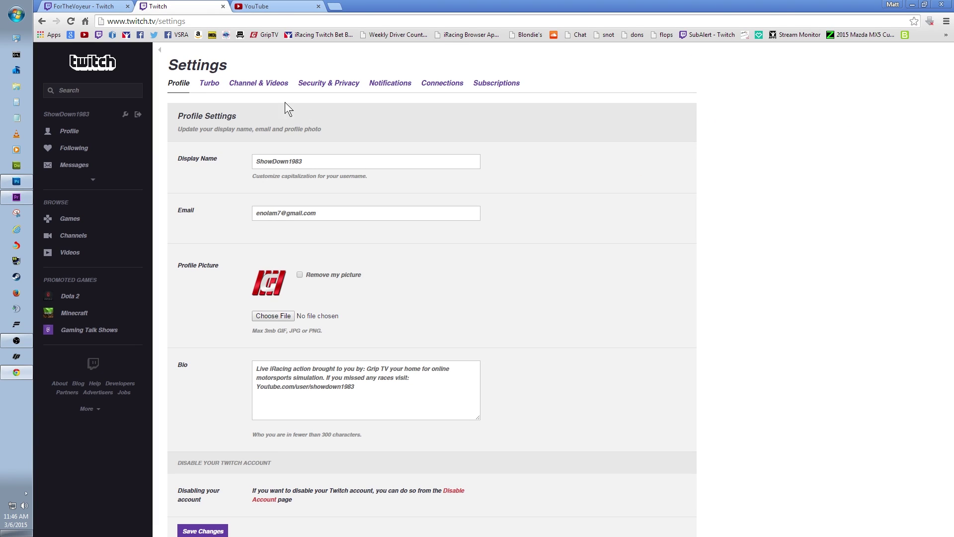
left_click(256, 84)
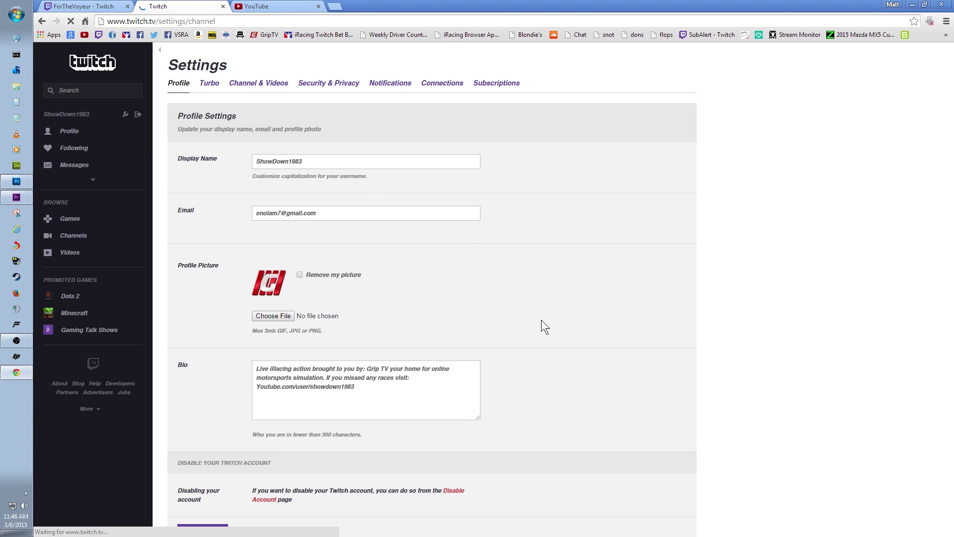
scroll(541, 320, "down", 2)
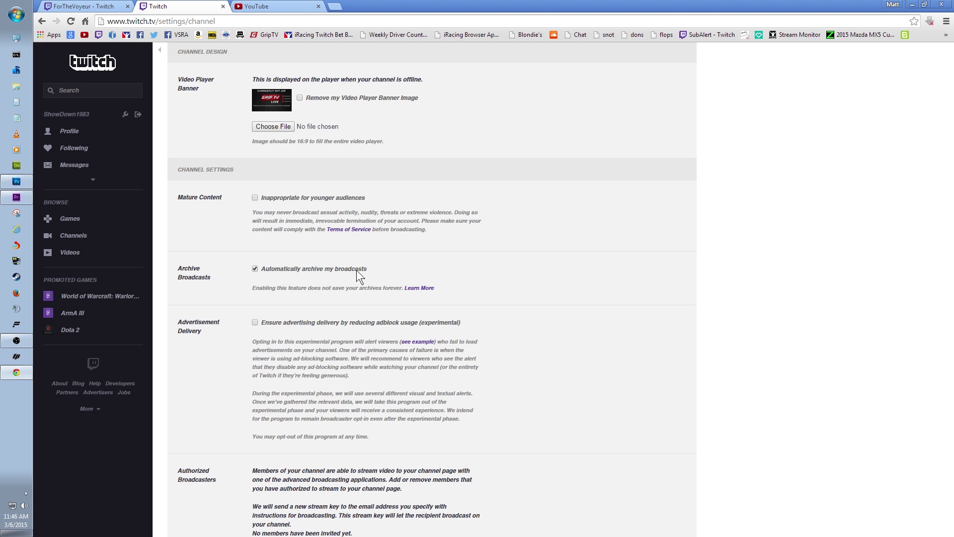
scroll(353, 249, "up", 2)
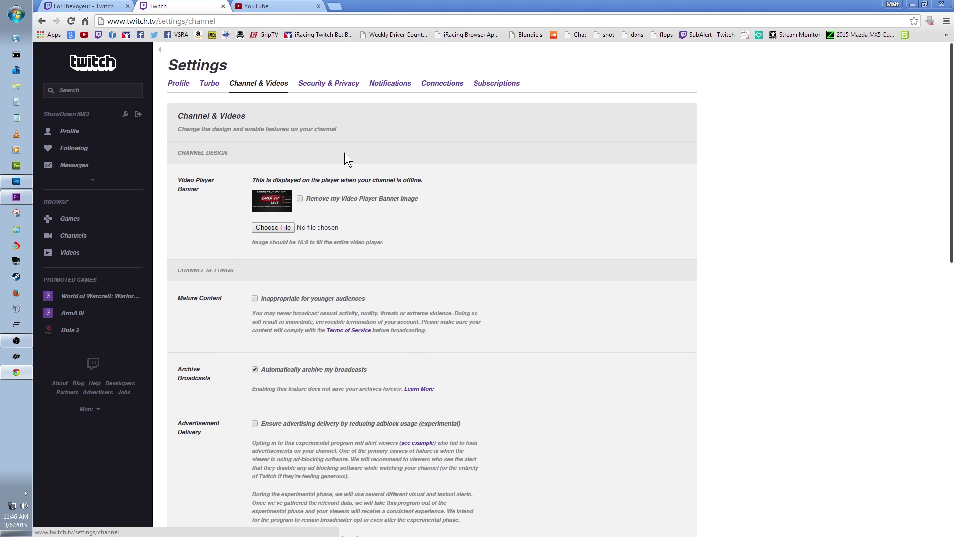
left_click(441, 83)
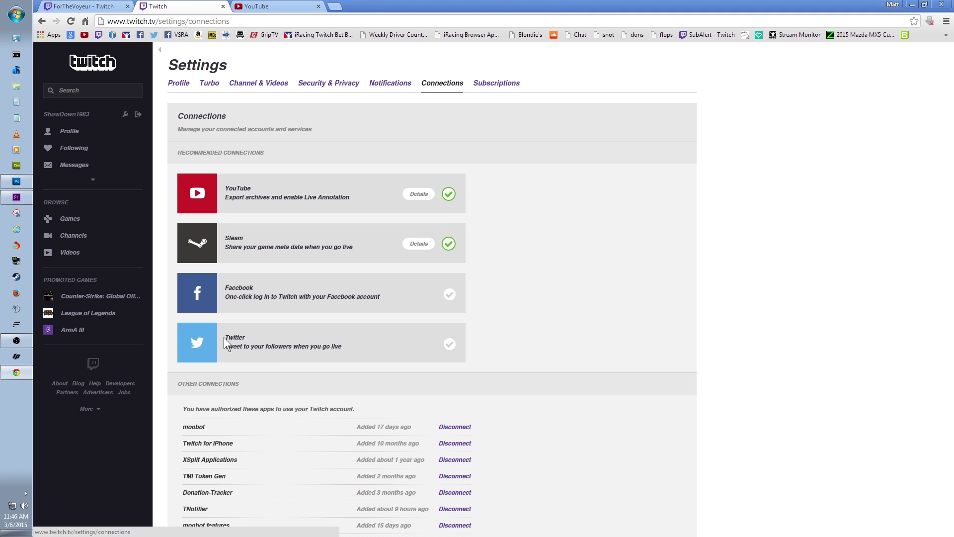
Check the unlinked Twitter connection, then load Stream Monitor for the 'Ruf Cup & Advanced Mazda!' stream in a new tab
left_click_drag(223, 337, 342, 347)
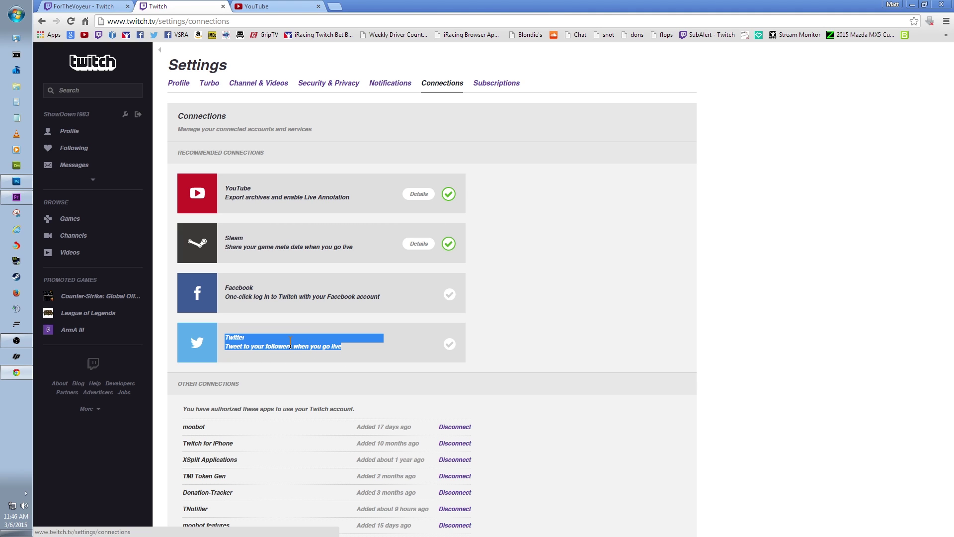
left_click(222, 341)
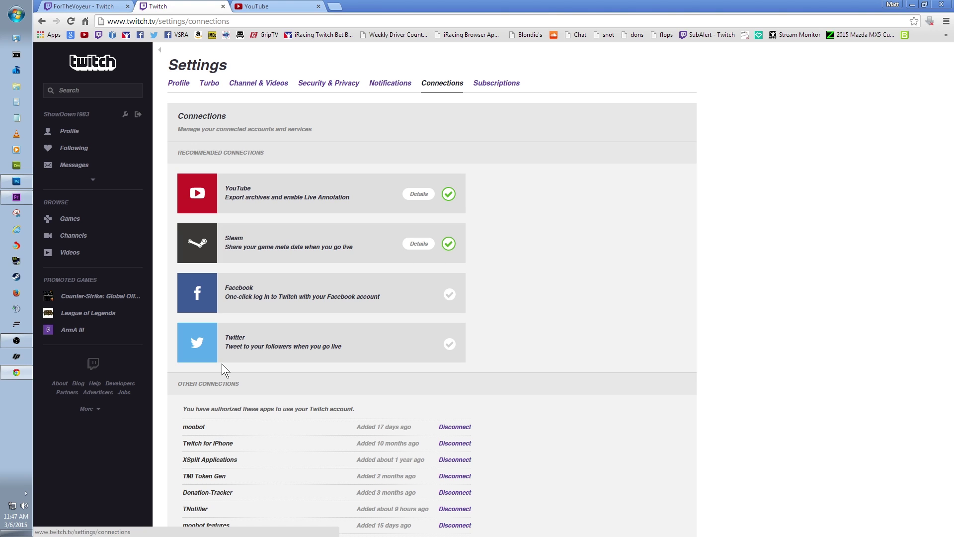
left_click(335, 6)
left_click(802, 36)
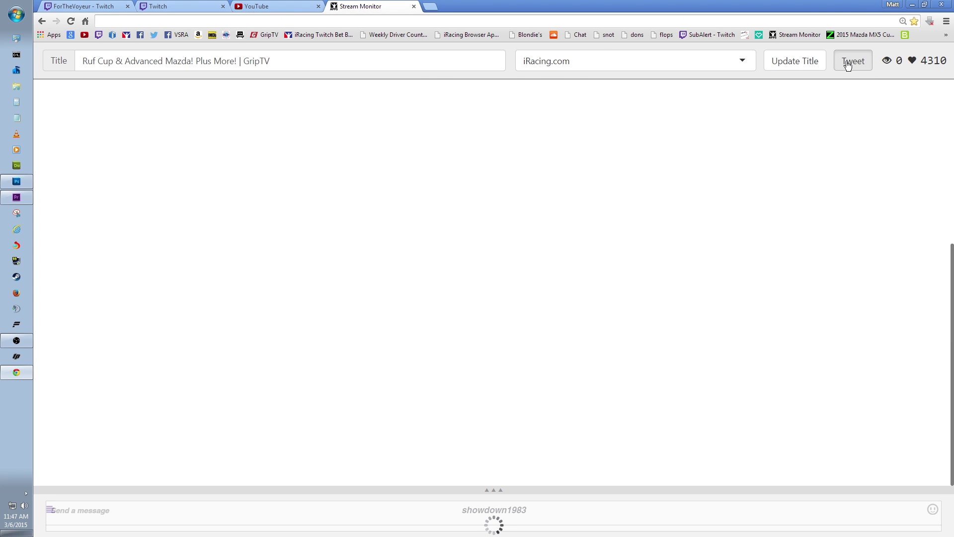
Start a tweet of the stream link, clear its prefilled title, discard it, and return to the Twitch profile
left_click(848, 65)
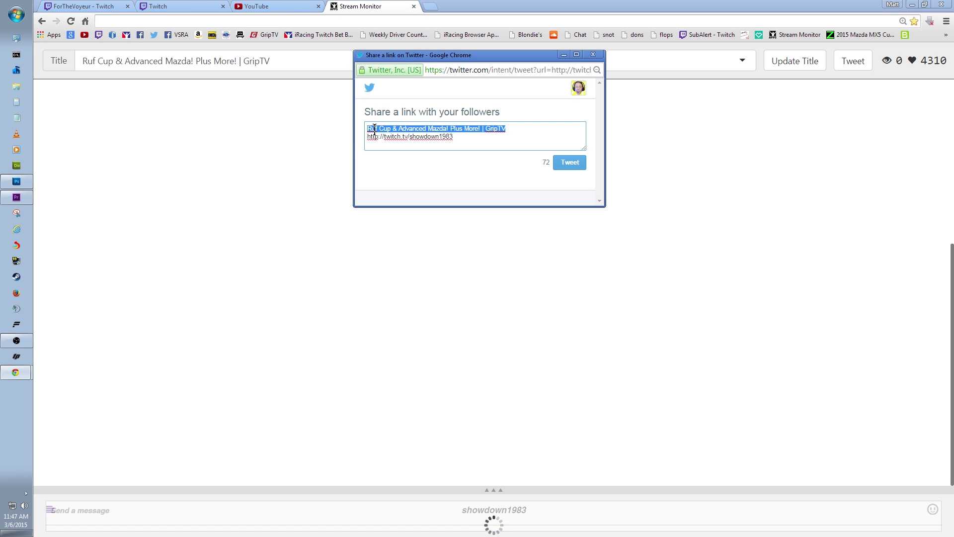
key("BackSpace")
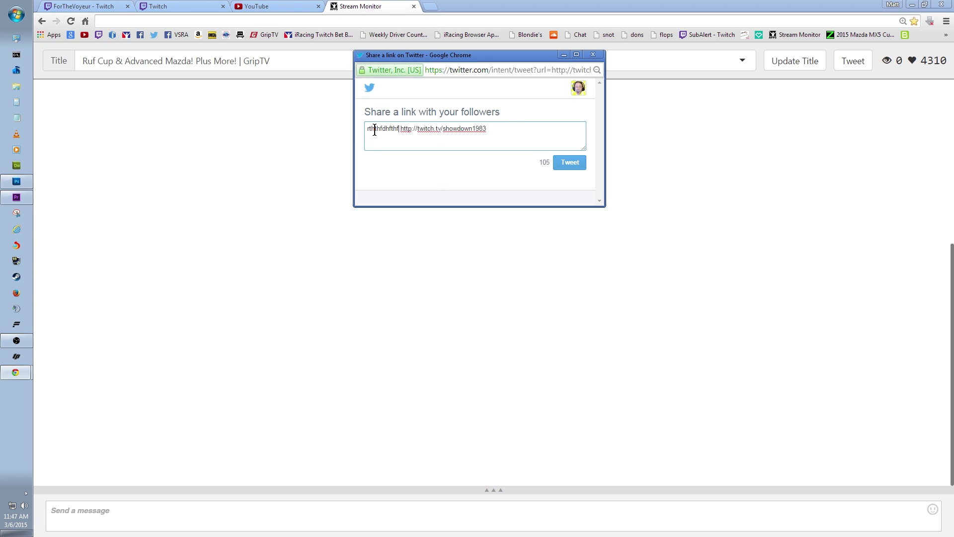
left_click(590, 55)
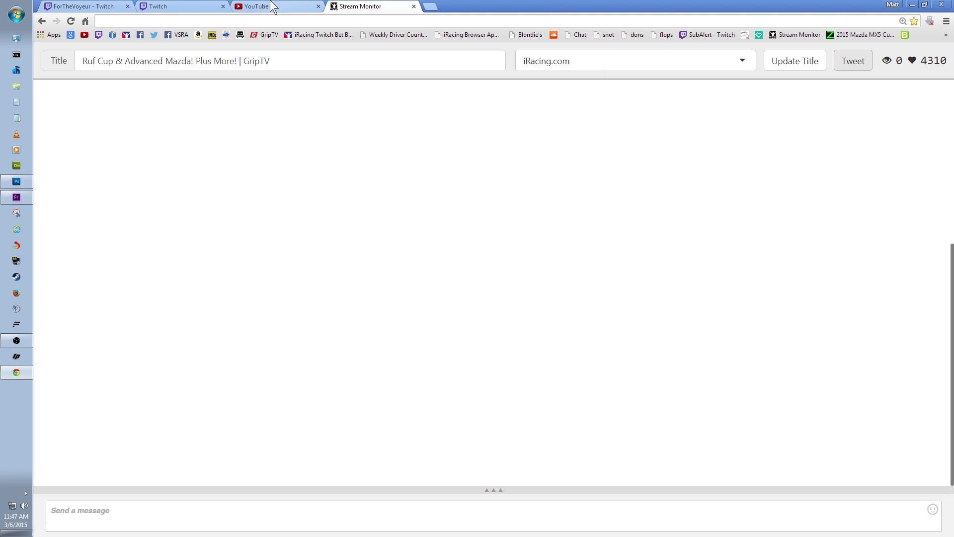
left_click(173, 6)
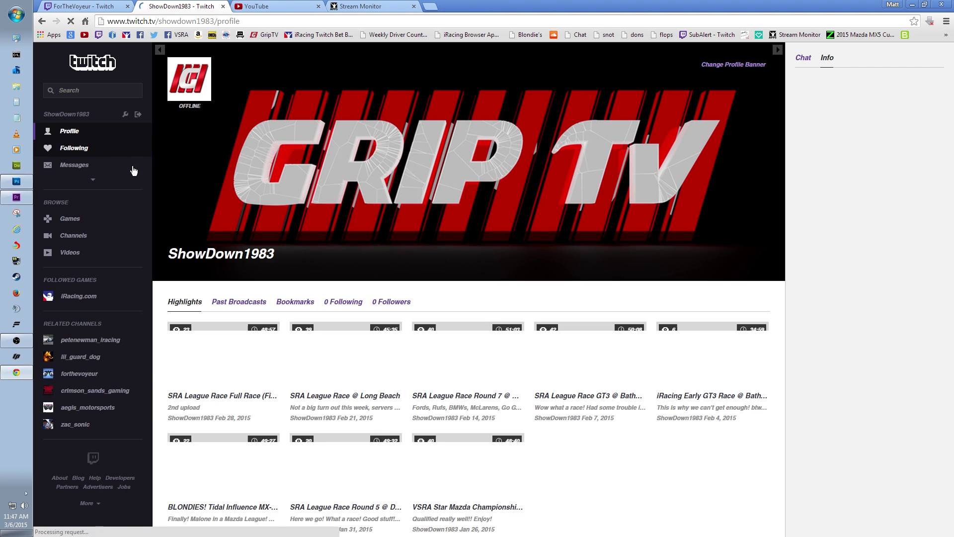
Open the Ruf Cup & Advanced Mazda! past broadcast and seek through it to 2:57:17
left_click(239, 302)
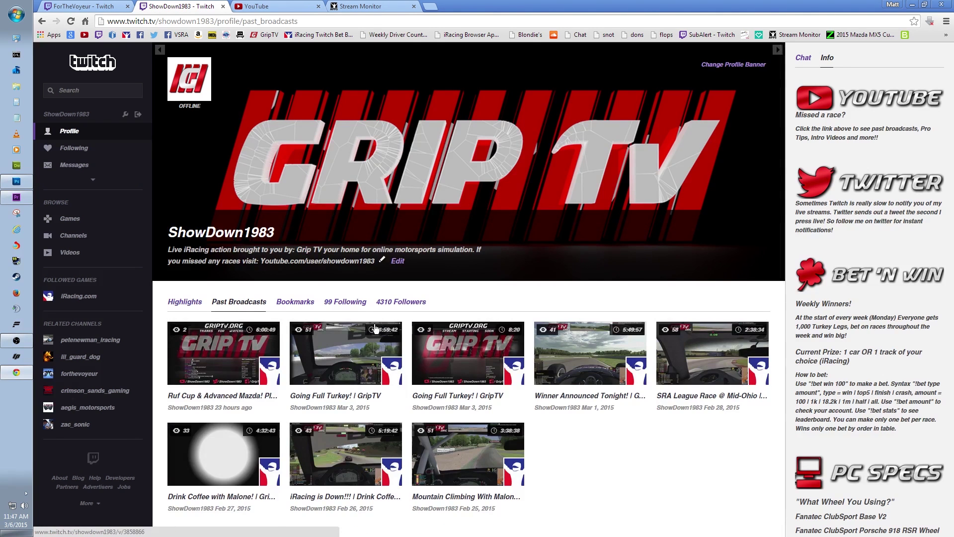
left_click(248, 382)
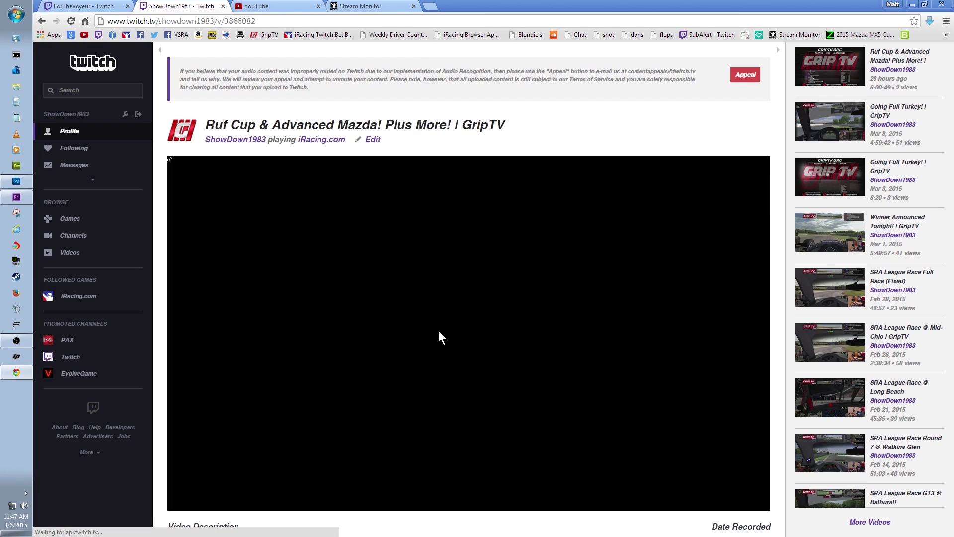
scroll(439, 343, "down", 1)
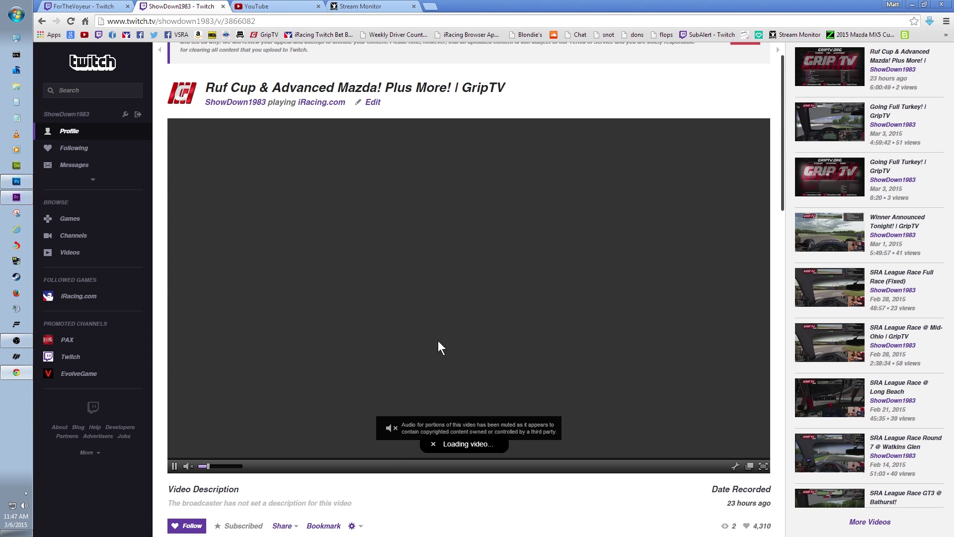
scroll(438, 347, "down", 2)
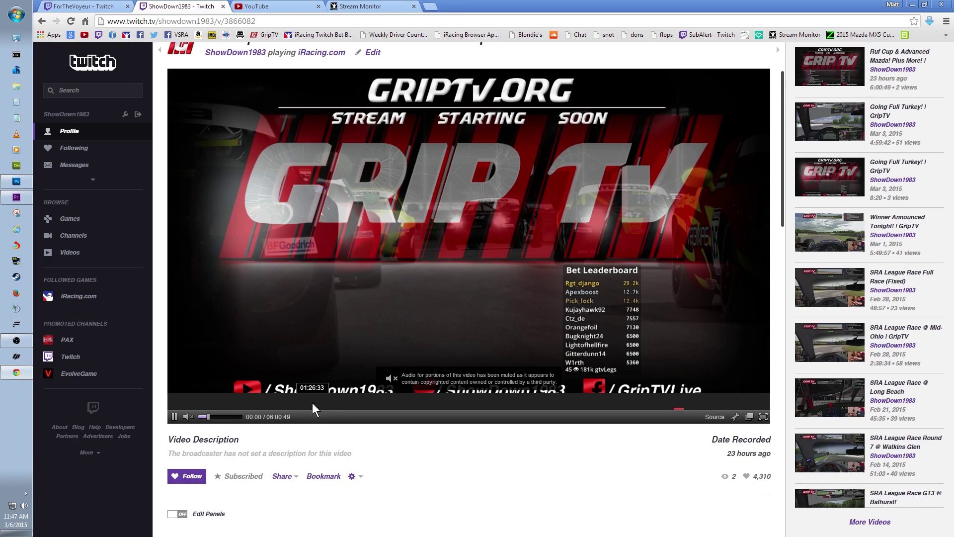
left_click(324, 400)
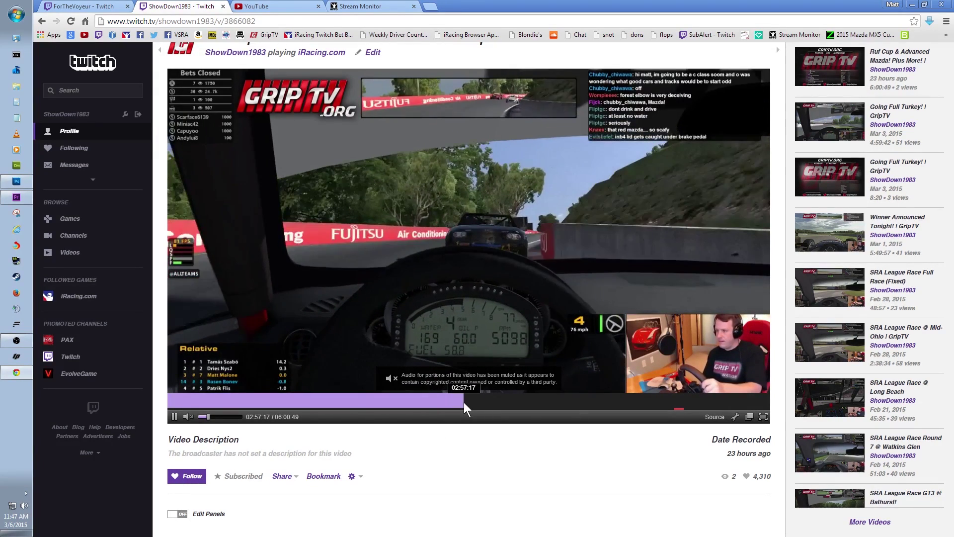
left_click(464, 401)
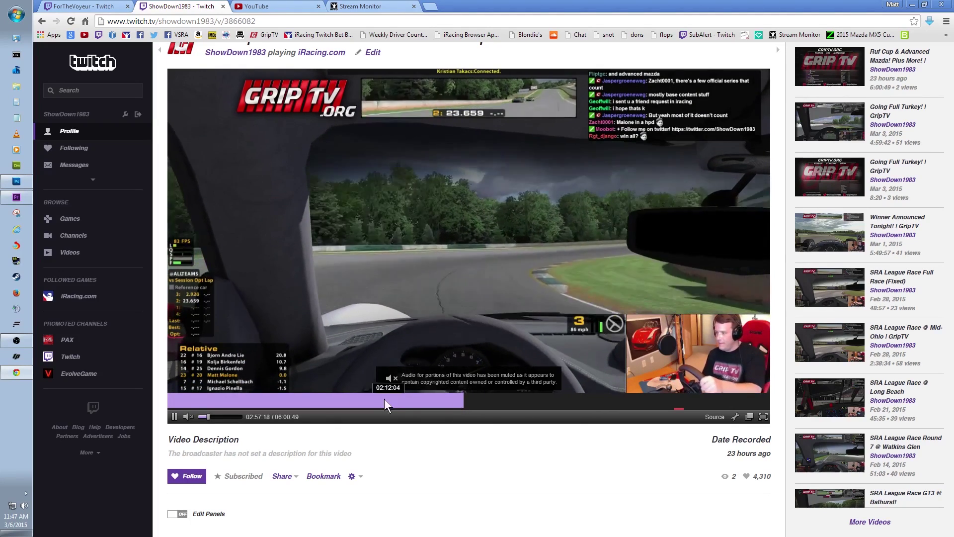
Make a highlight spanning 54:07 to 5:06:41 and continue to its description form
left_click(352, 477)
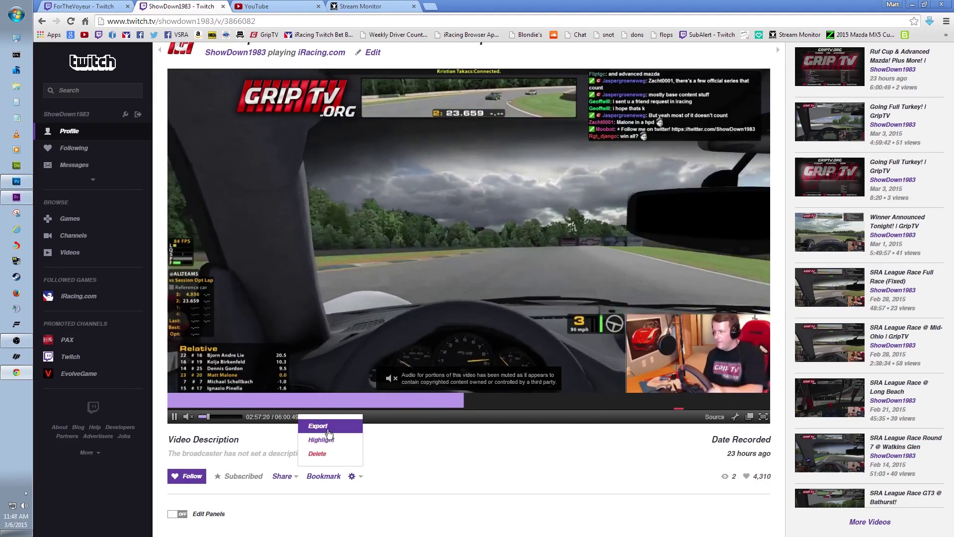
left_click(321, 440)
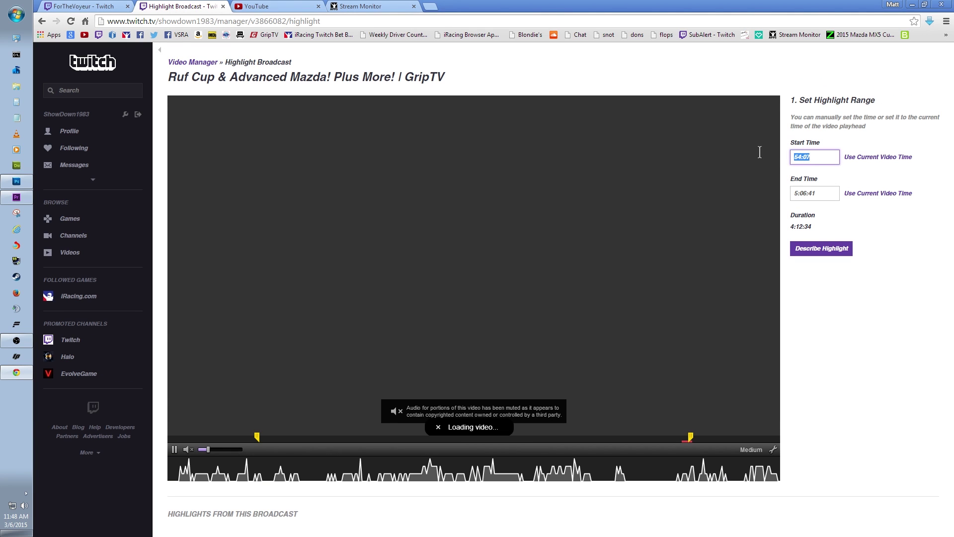
key("Tab")
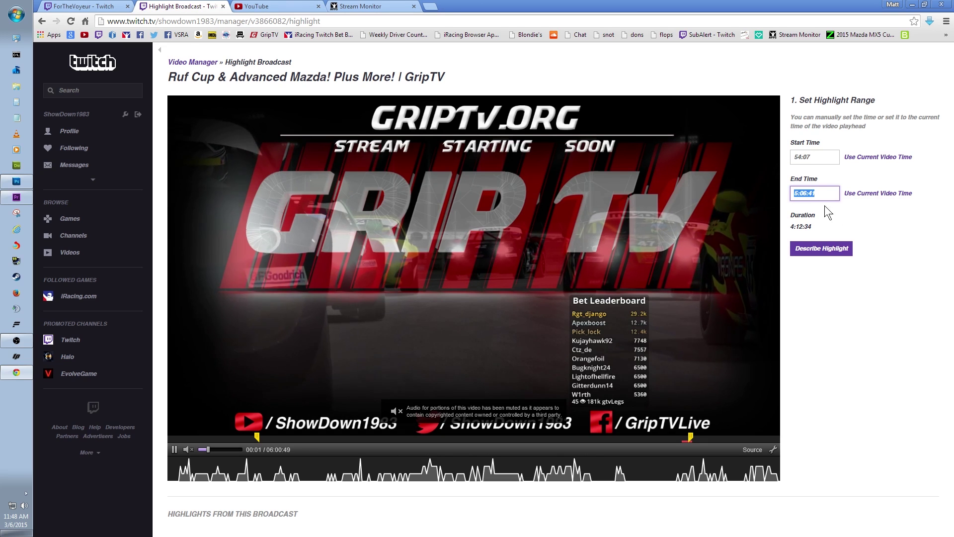
left_click_drag(815, 229, 787, 244)
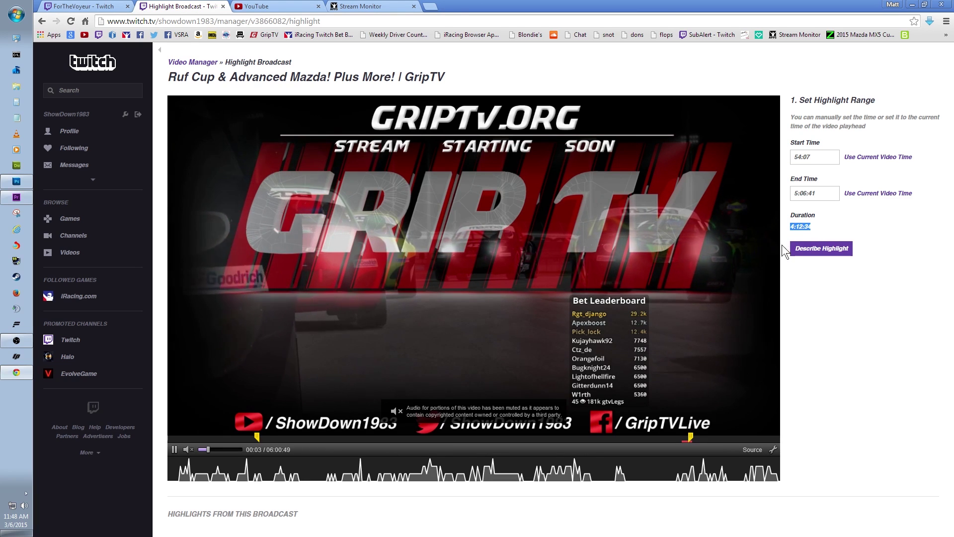
left_click(795, 249)
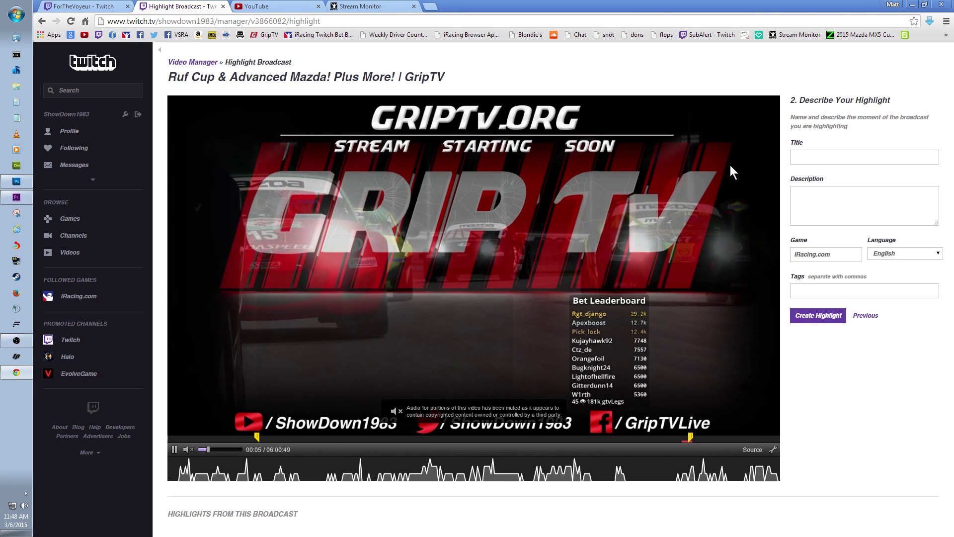